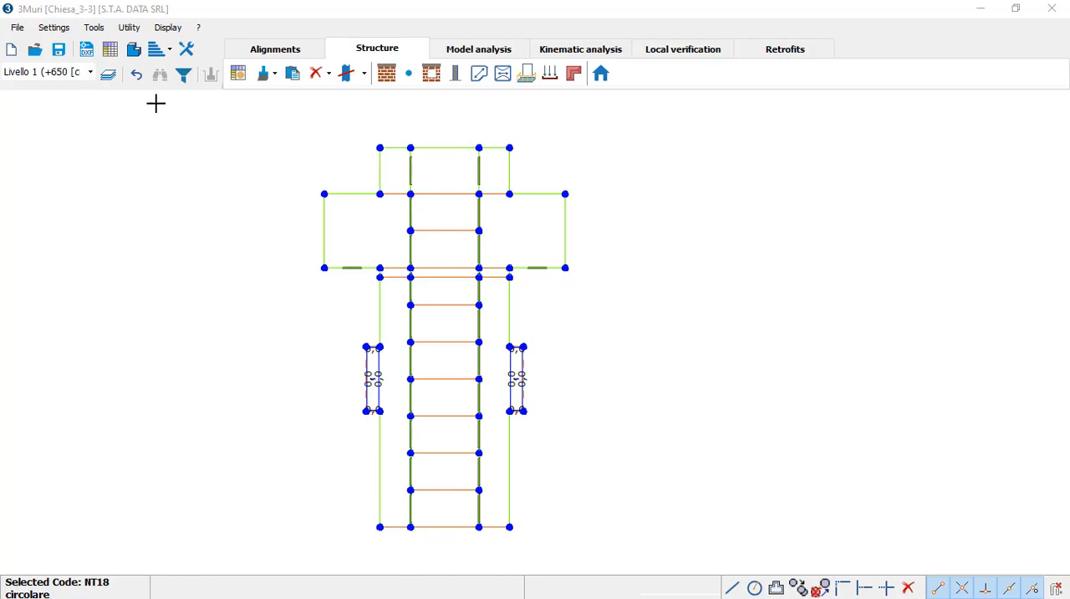
Step: Inspect the whole church model in the 3D view from a rotated viewpoint, and return to the plan
{"action": "left_click", "coordinate": [138, 55]}
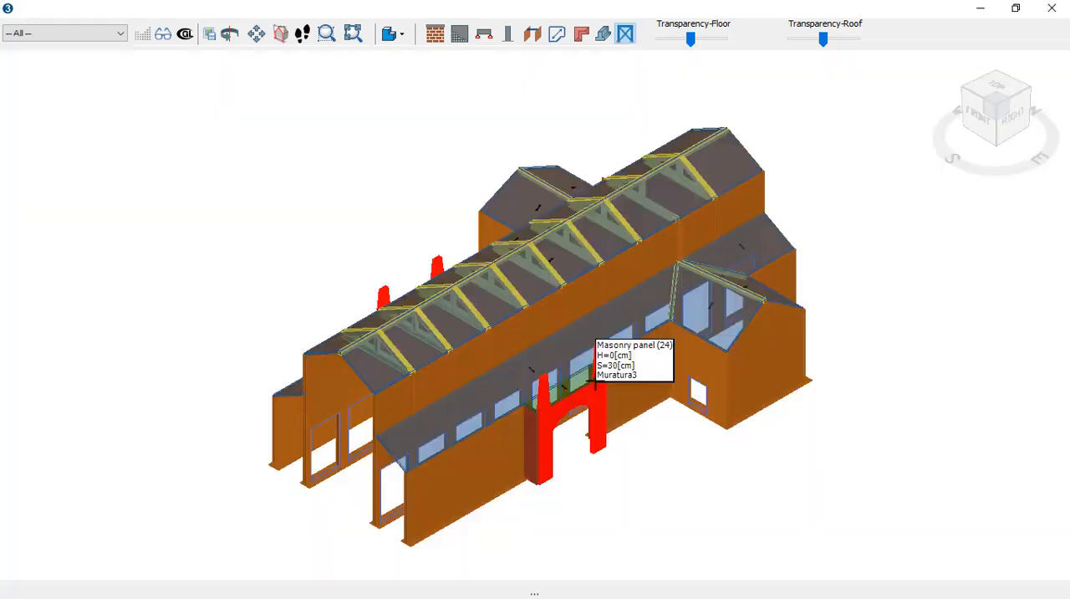
{"action": "left_click_drag", "start_coordinate": [1015, 164], "coordinate": [1042, 142]}
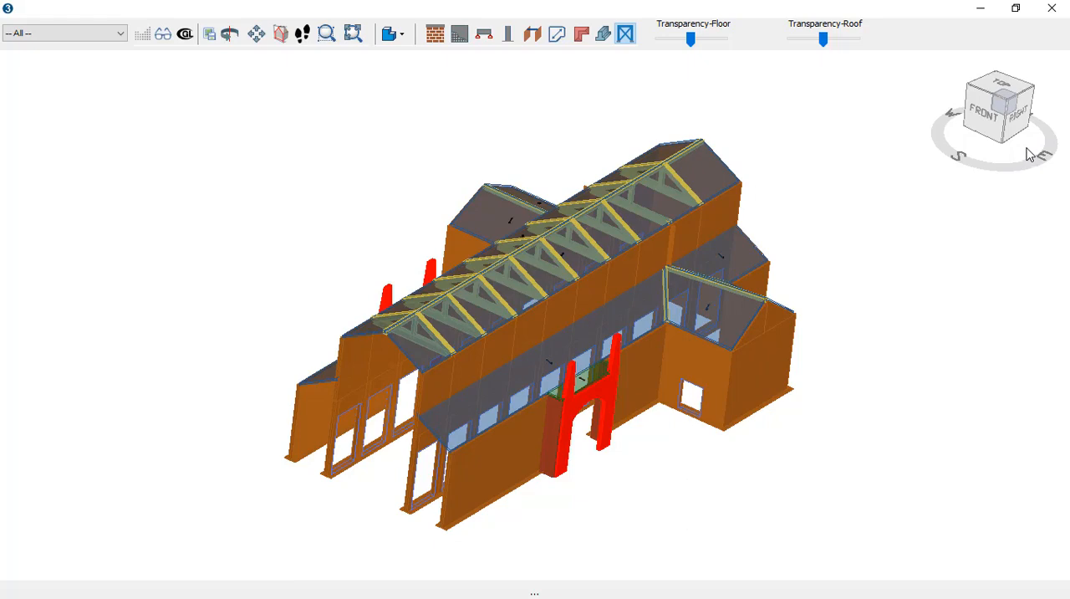
{"action": "left_click", "coordinate": [1052, 8]}
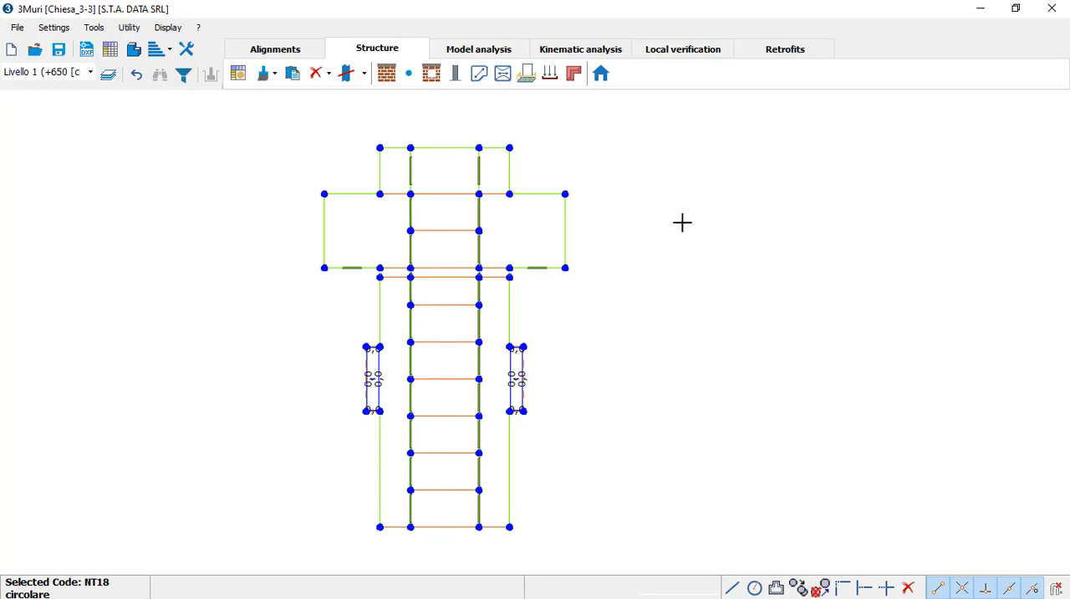
Step: In wall 1's elevation view, import chiesa_facciata4.dxf at X and Y scale 1 and 0° rotation, placing it at the wall's lower-left corner
{"action": "left_click", "coordinate": [602, 75]}
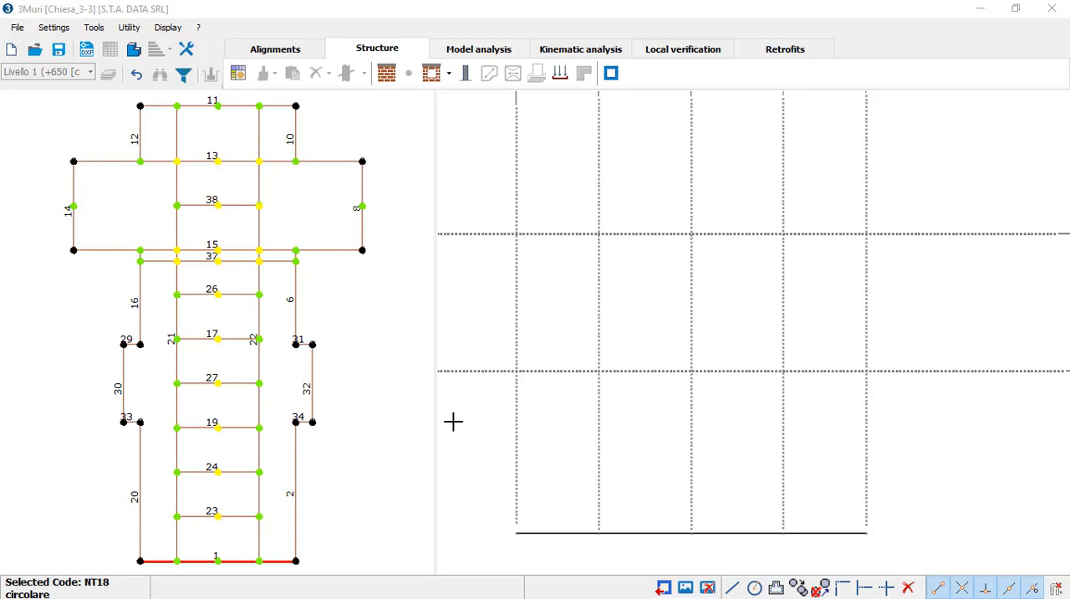
{"action": "left_click", "coordinate": [87, 51]}
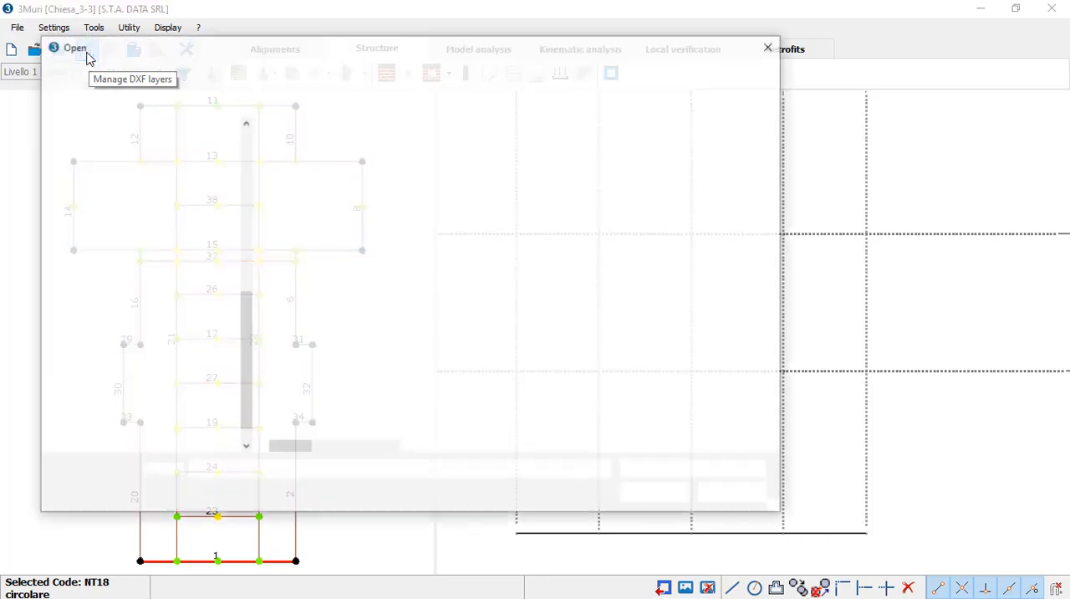
{"action": "left_click_drag", "start_coordinate": [144, 59], "coordinate": [188, 80]}
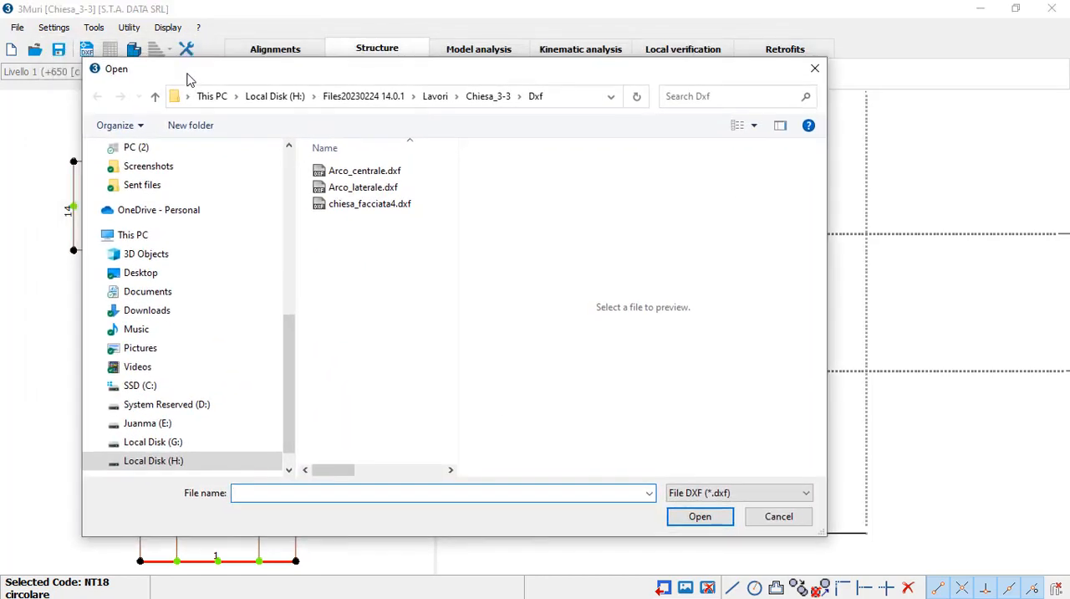
{"action": "left_click", "coordinate": [355, 210]}
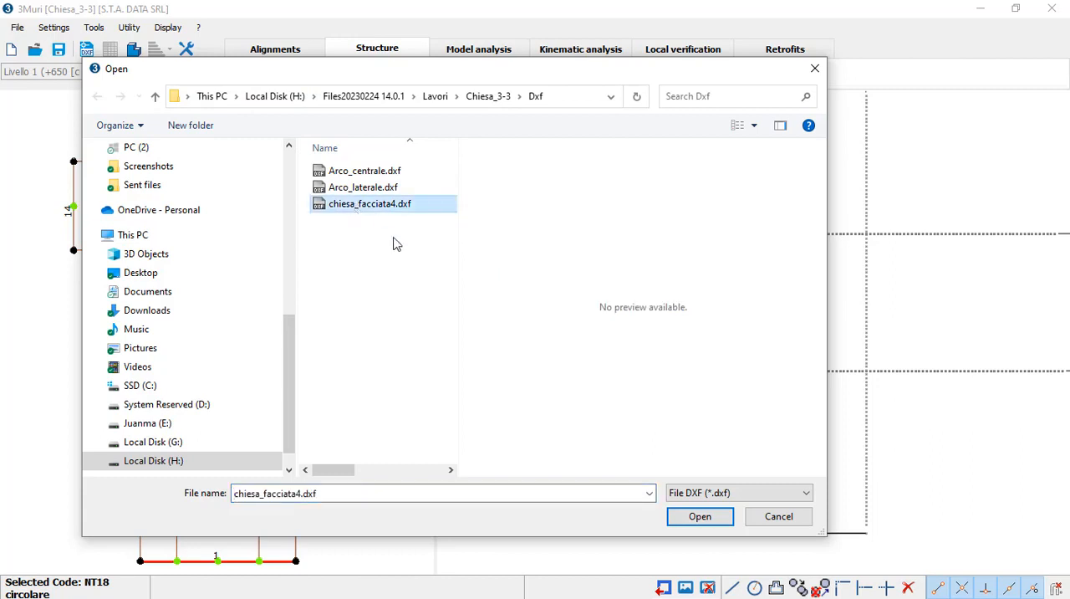
{"action": "left_click", "coordinate": [700, 516]}
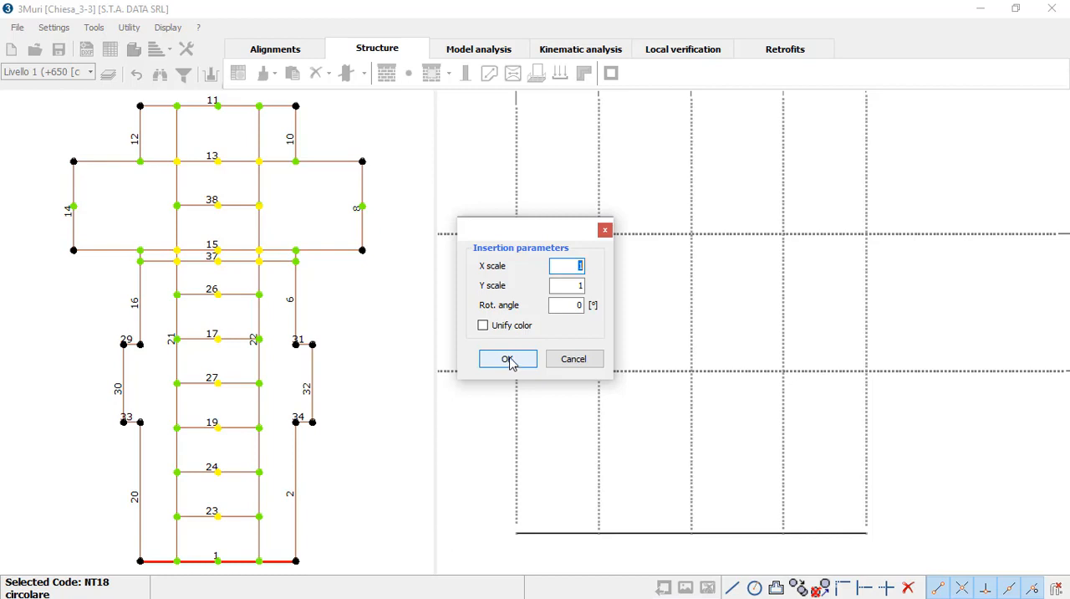
{"action": "left_click_drag", "start_coordinate": [540, 232], "coordinate": [534, 261]}
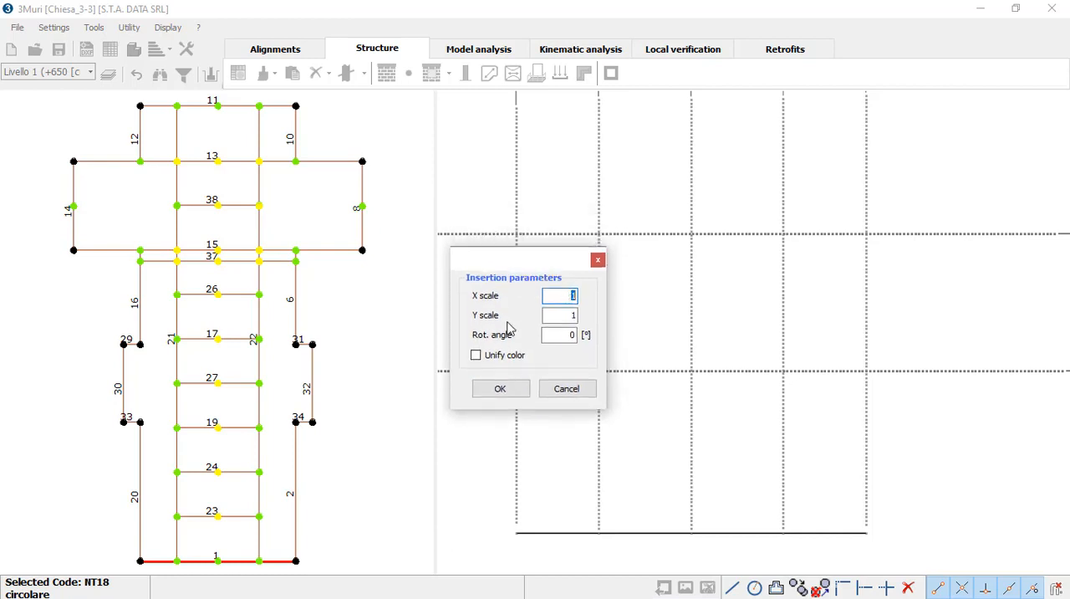
{"action": "left_click", "coordinate": [504, 392]}
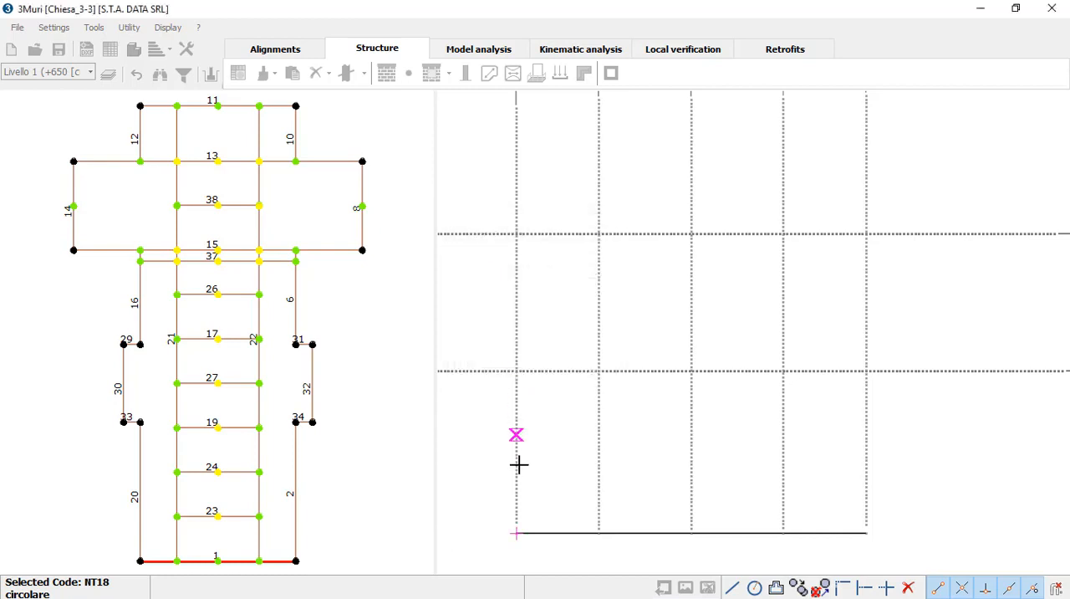
{"action": "left_click", "coordinate": [516, 532]}
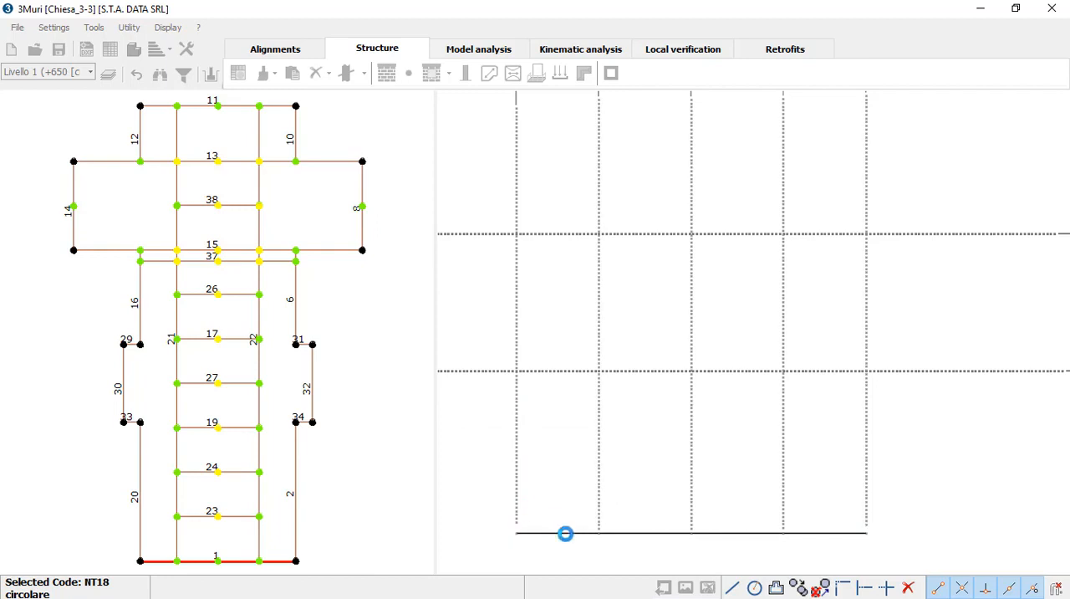
{"action": "middle_click_drag", "start_coordinate": [788, 428], "coordinate": [775, 424]}
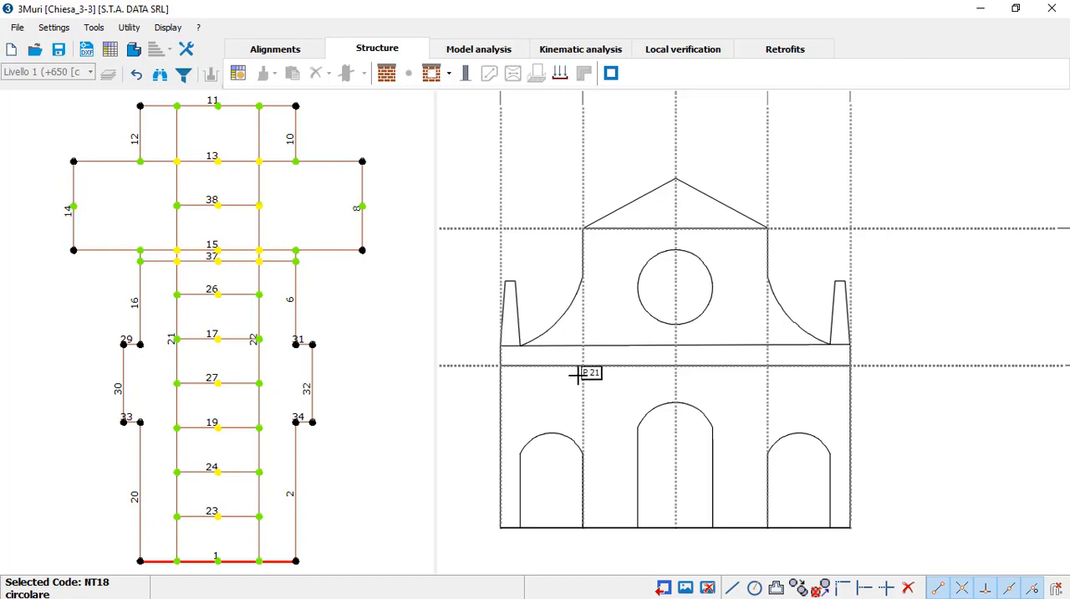
Step: Define a 50 cm thick masonry panel in Muratura3 for the facade, with Polyline as the input mode
{"action": "left_click", "coordinate": [390, 82]}
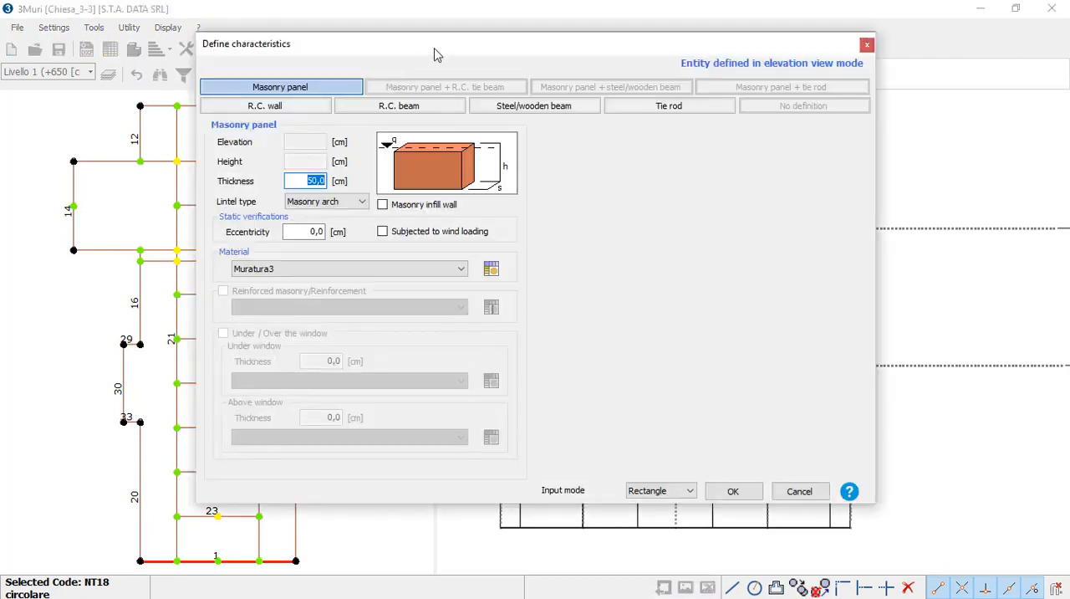
{"action": "left_click_drag", "start_coordinate": [435, 53], "coordinate": [364, 117]}
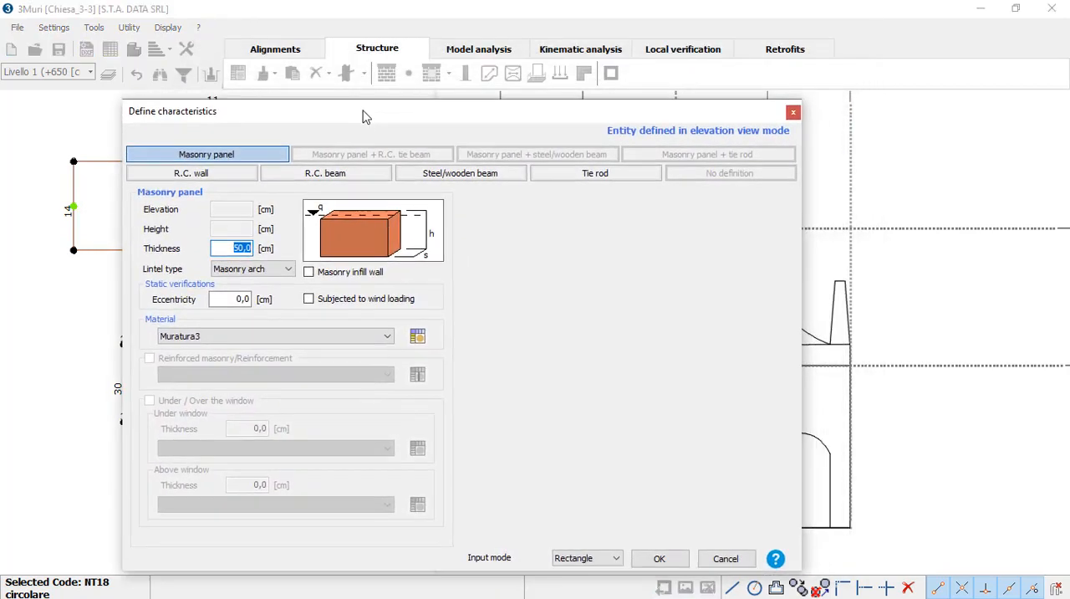
{"action": "left_click_drag", "start_coordinate": [362, 118], "coordinate": [362, 106]}
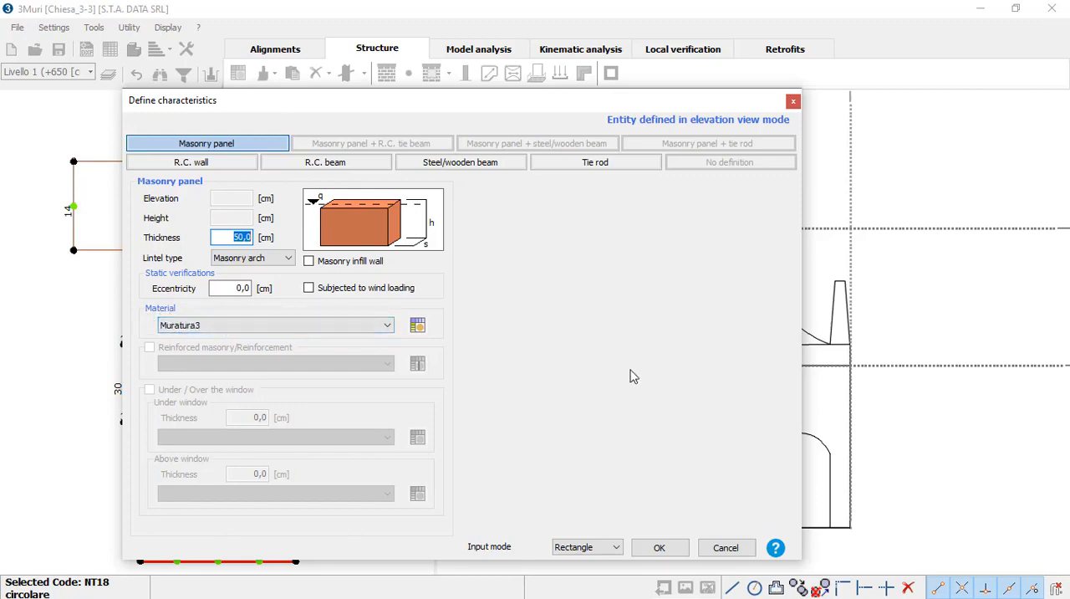
{"action": "left_click_drag", "start_coordinate": [559, 112], "coordinate": [581, 98]}
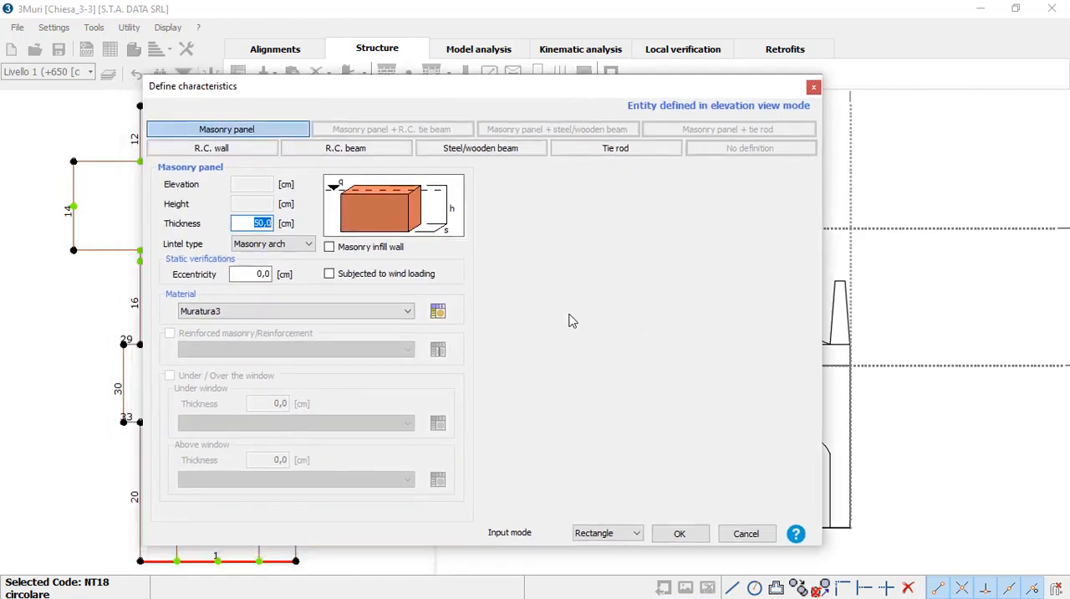
{"action": "left_click", "coordinate": [614, 535]}
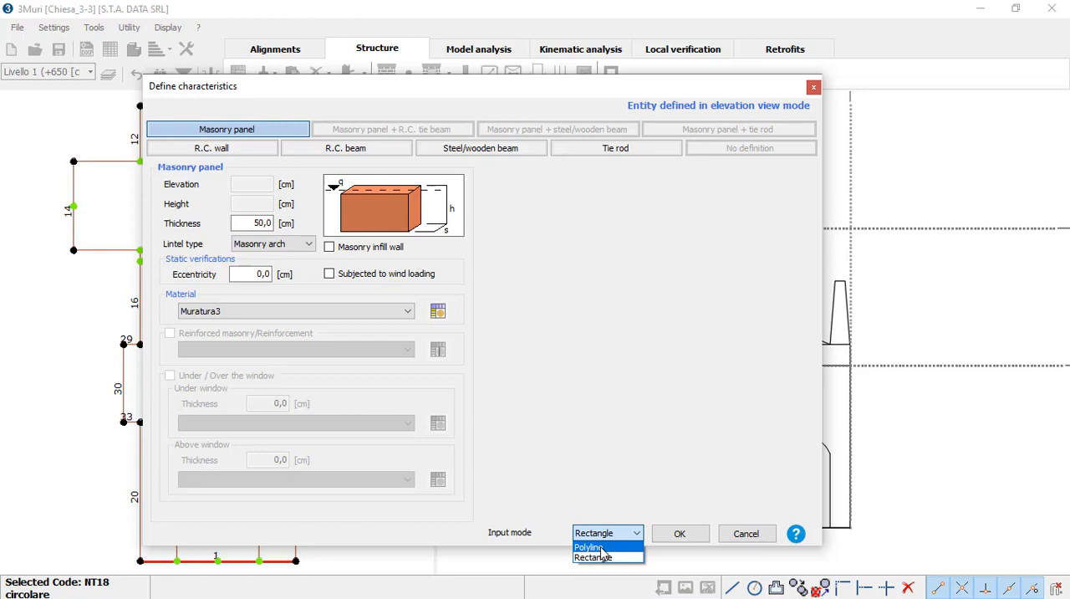
{"action": "left_click", "coordinate": [601, 548]}
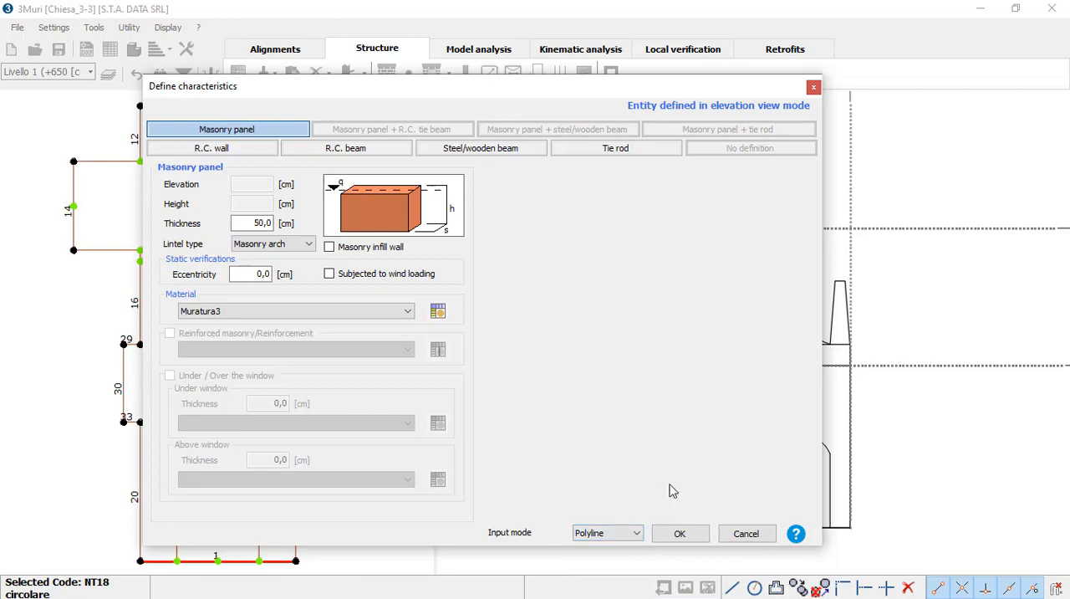
{"action": "left_click", "coordinate": [680, 535]}
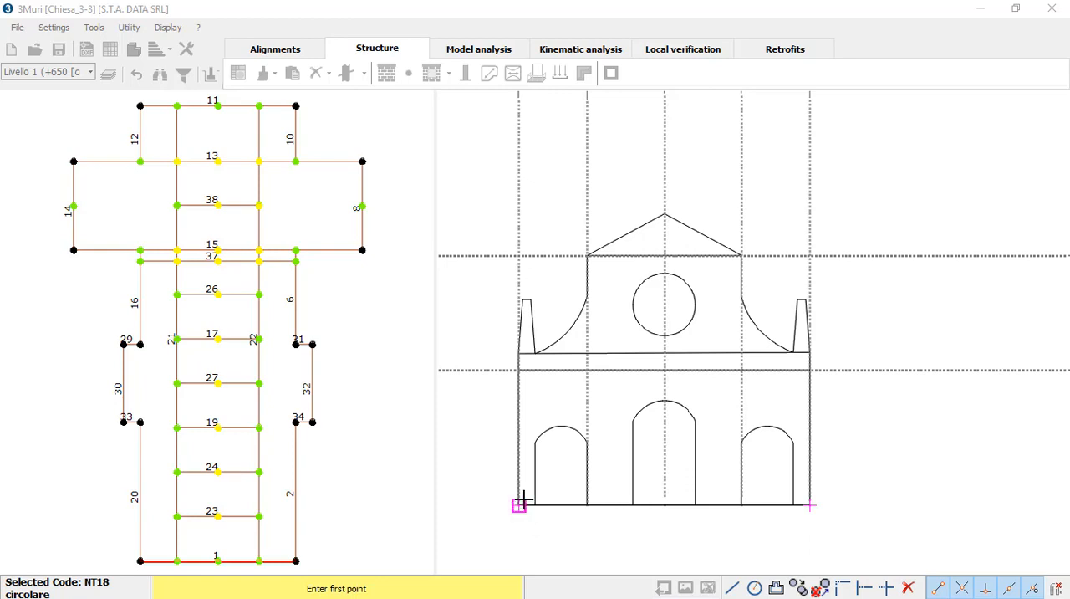
Step: Trace the panel outline from the facade's lower-left corner up the left edge and around the left pinnacle with straight segments
{"action": "left_click", "coordinate": [518, 504]}
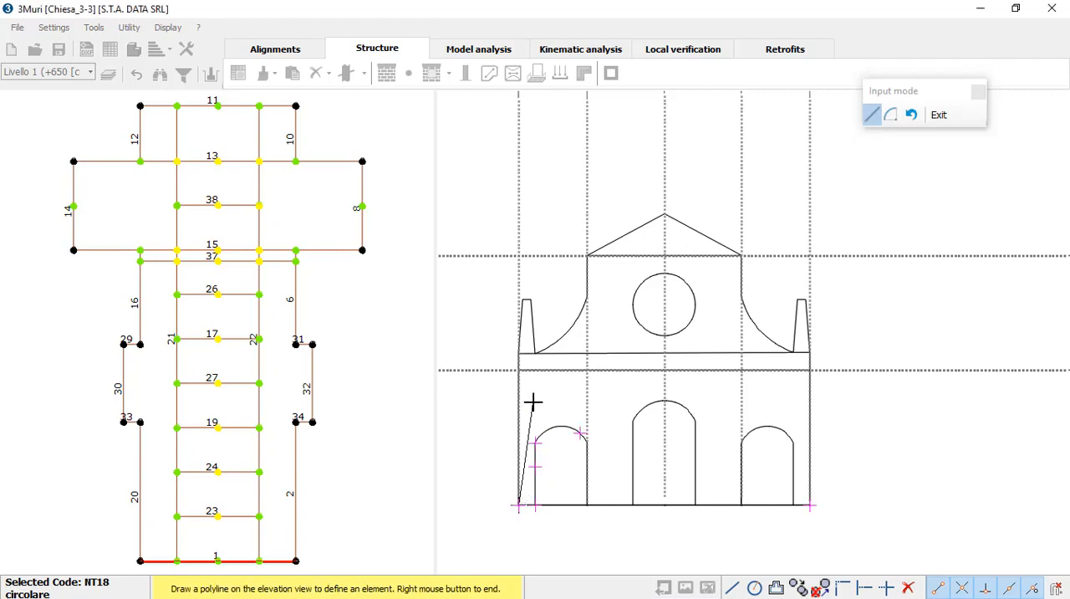
{"action": "left_click", "coordinate": [518, 355]}
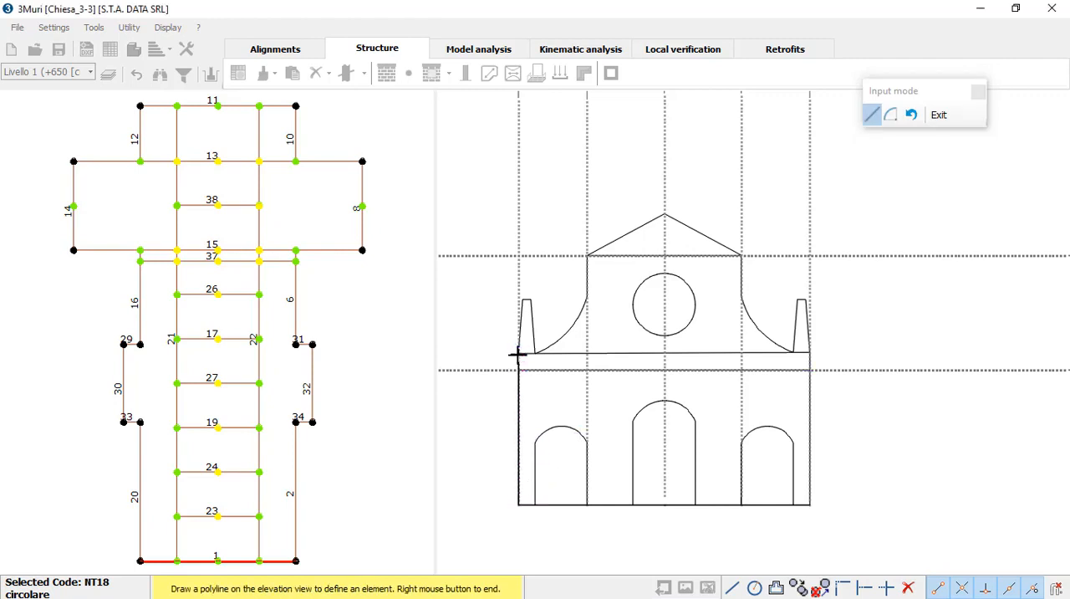
{"action": "scroll", "coordinate": [523, 299], "scroll_direction": "up", "scroll_amount": 1}
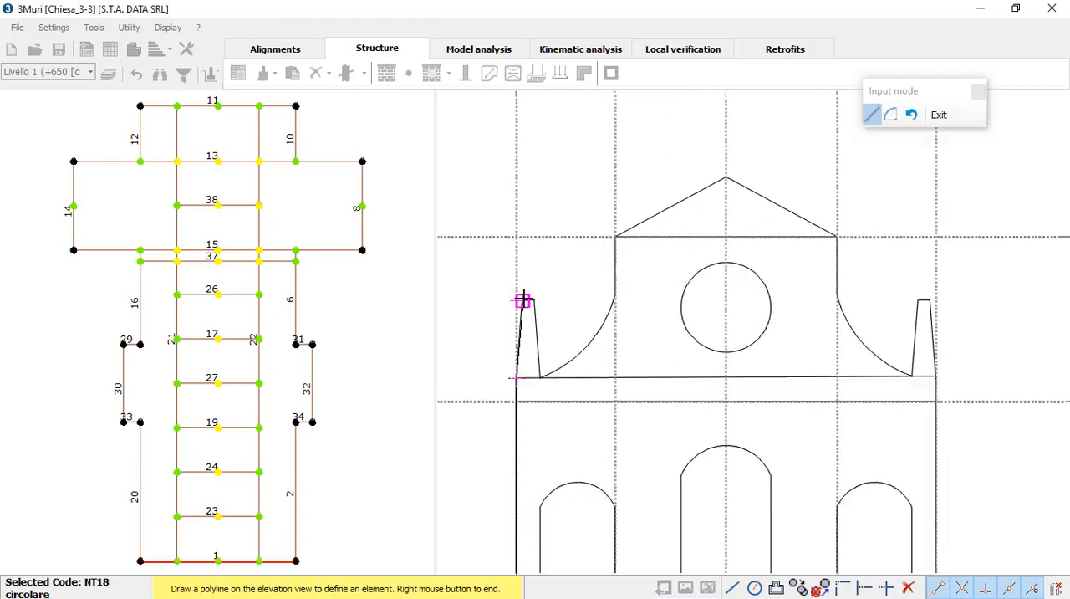
{"action": "left_click", "coordinate": [523, 299]}
{"action": "left_click", "coordinate": [533, 299]}
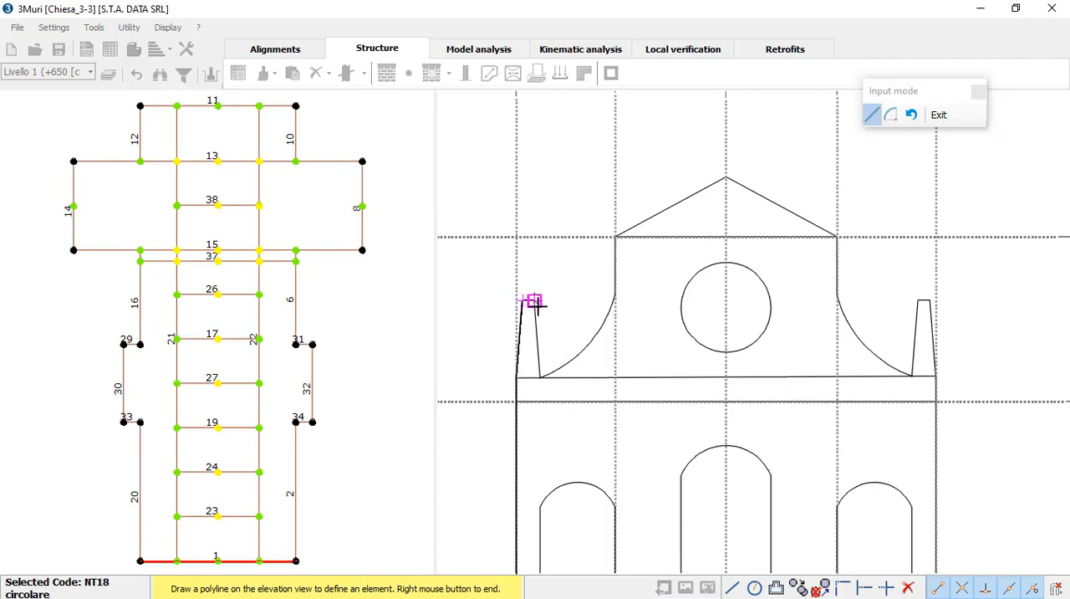
{"action": "left_click", "coordinate": [540, 378]}
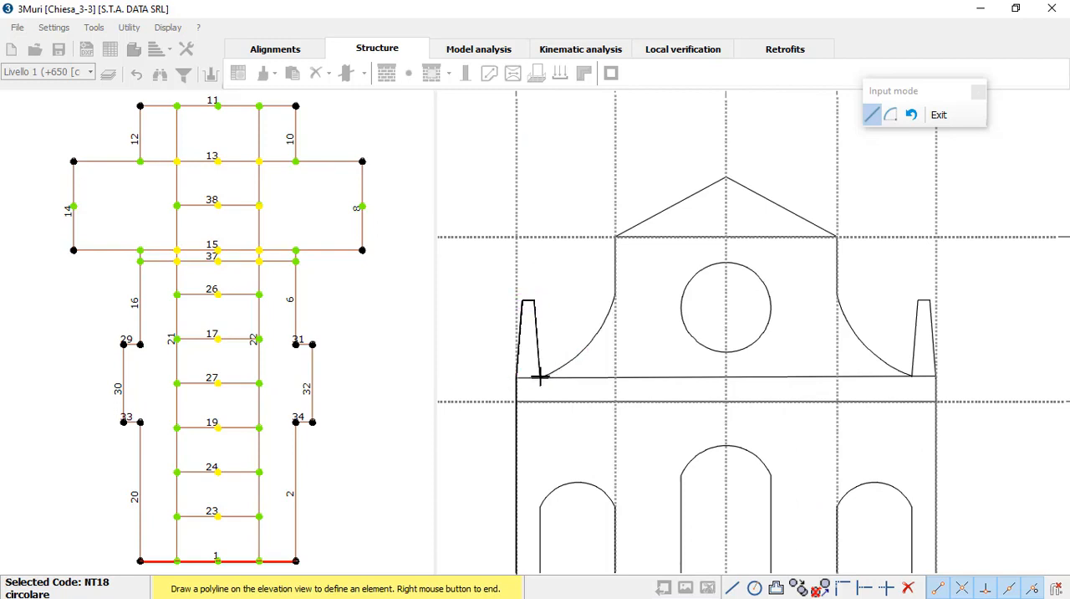
Step: Continue the outline with an arc along the left concave curve and straight segments up to the gable and down to its right corner
{"action": "left_click", "coordinate": [890, 117]}
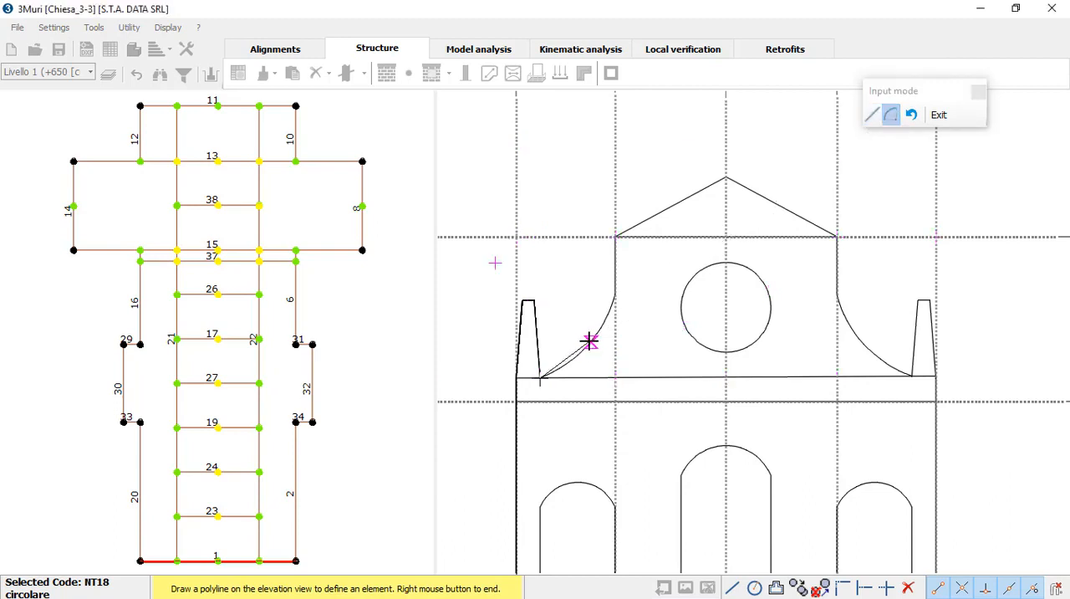
{"action": "left_click", "coordinate": [615, 296]}
{"action": "left_click", "coordinate": [874, 116]}
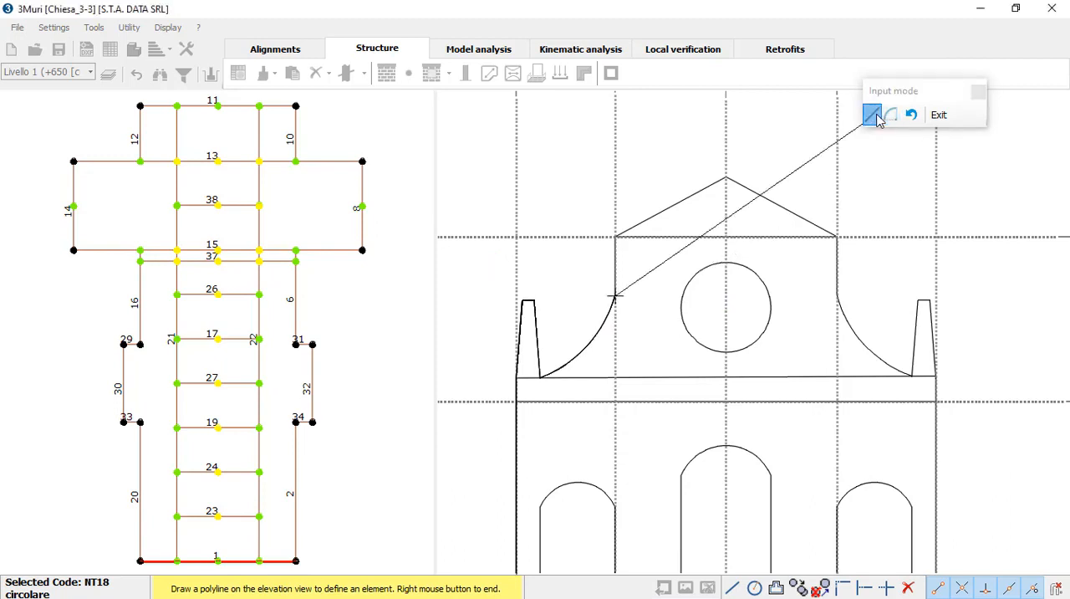
{"action": "left_click", "coordinate": [615, 237]}
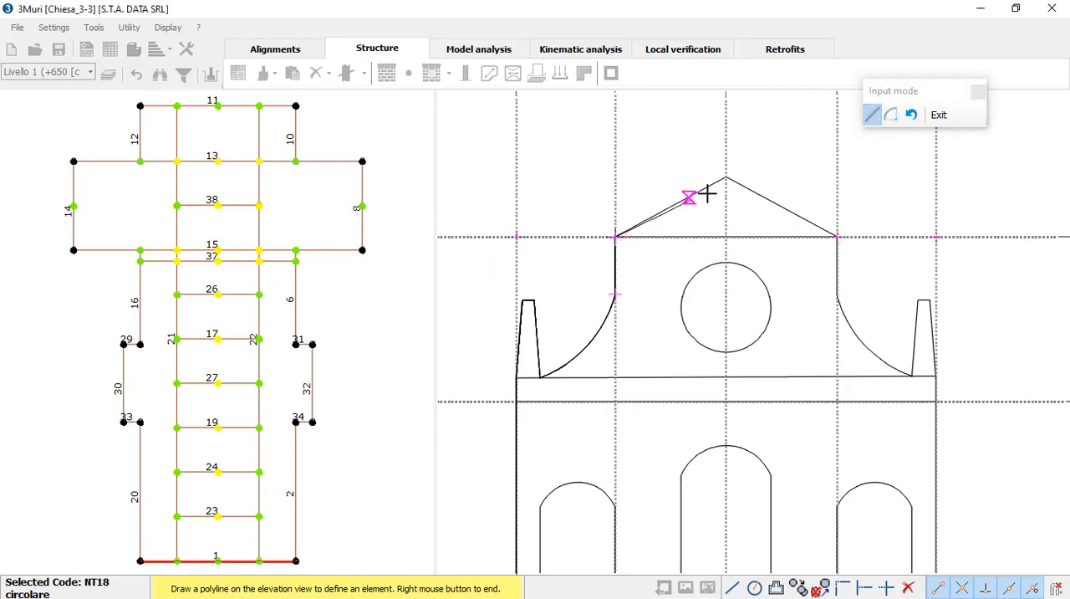
{"action": "left_click", "coordinate": [726, 175]}
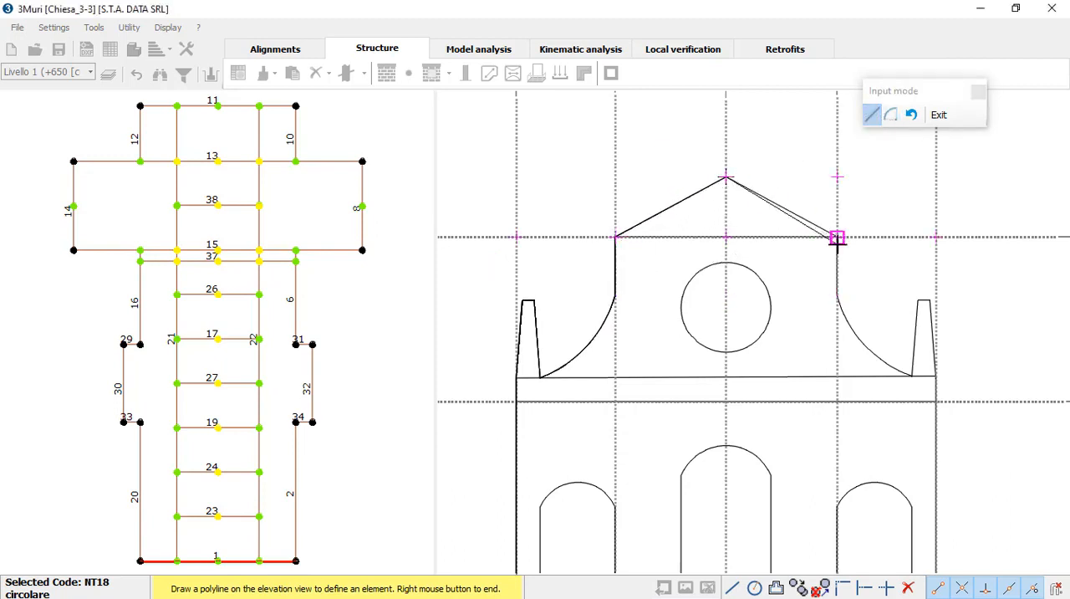
{"action": "left_click", "coordinate": [836, 237]}
Step: Extend the outline down the short vertical edge below the gable's right corner and along the right concave arc to the pinnacle base
{"action": "middle_click_drag", "start_coordinate": [855, 267], "coordinate": [716, 246]}
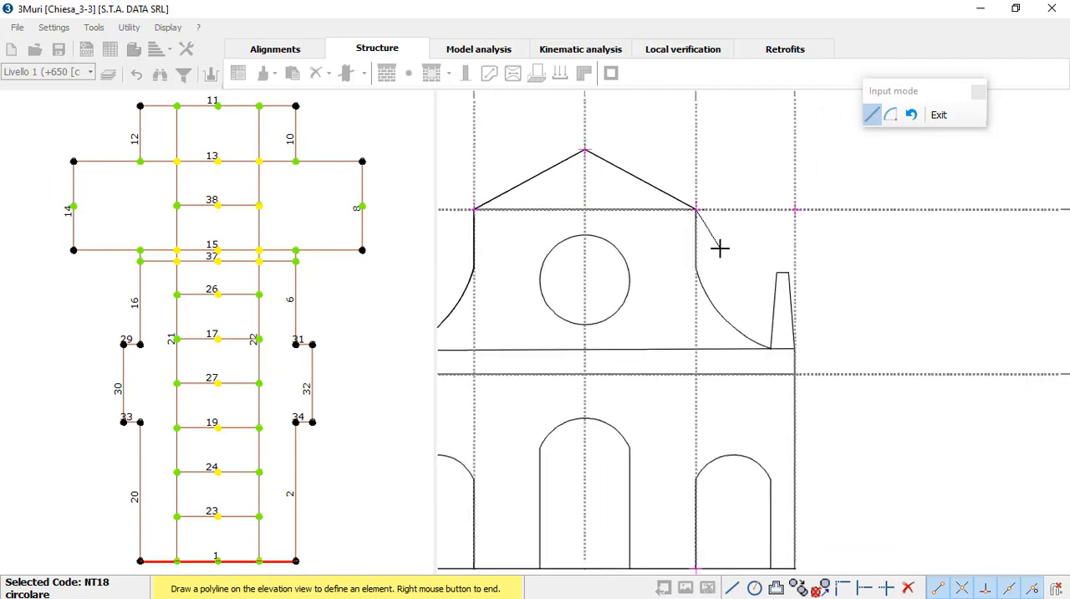
{"action": "scroll", "coordinate": [713, 255], "scroll_direction": "down", "scroll_amount": 2}
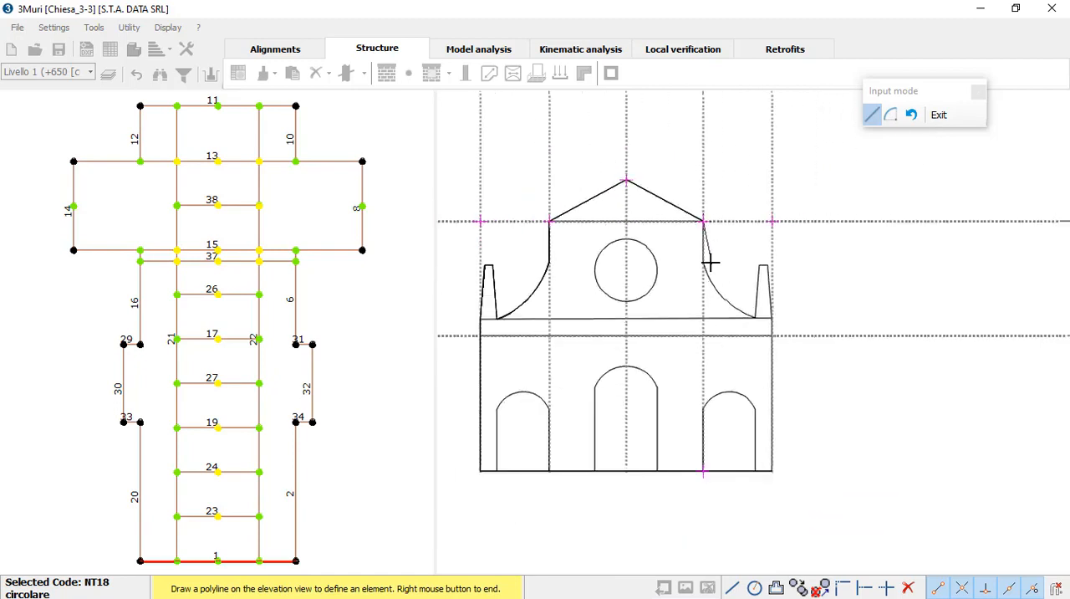
{"action": "left_click", "coordinate": [891, 115]}
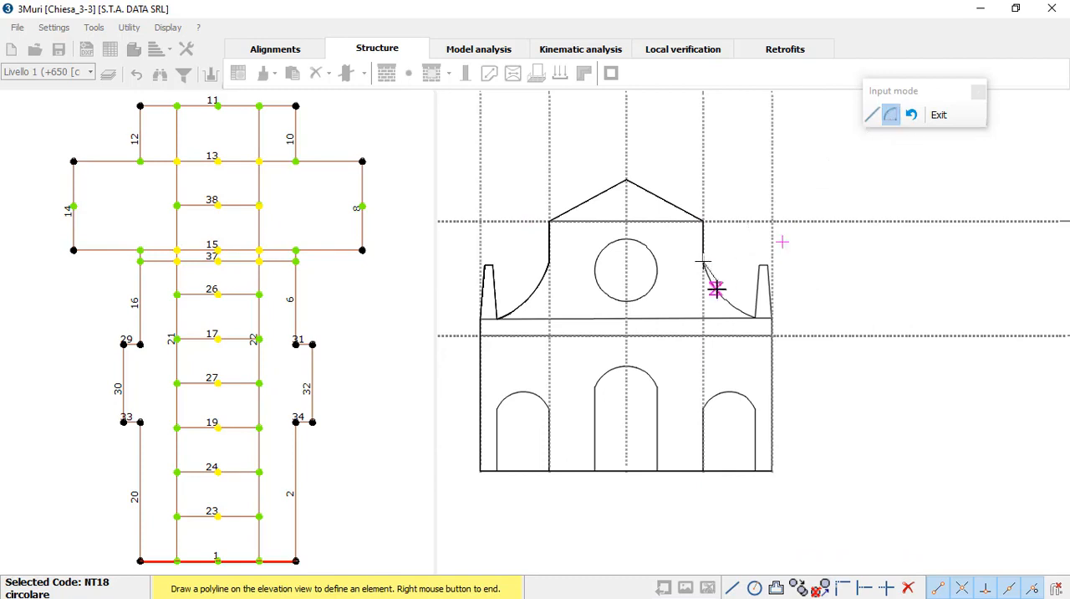
{"action": "left_click", "coordinate": [753, 318]}
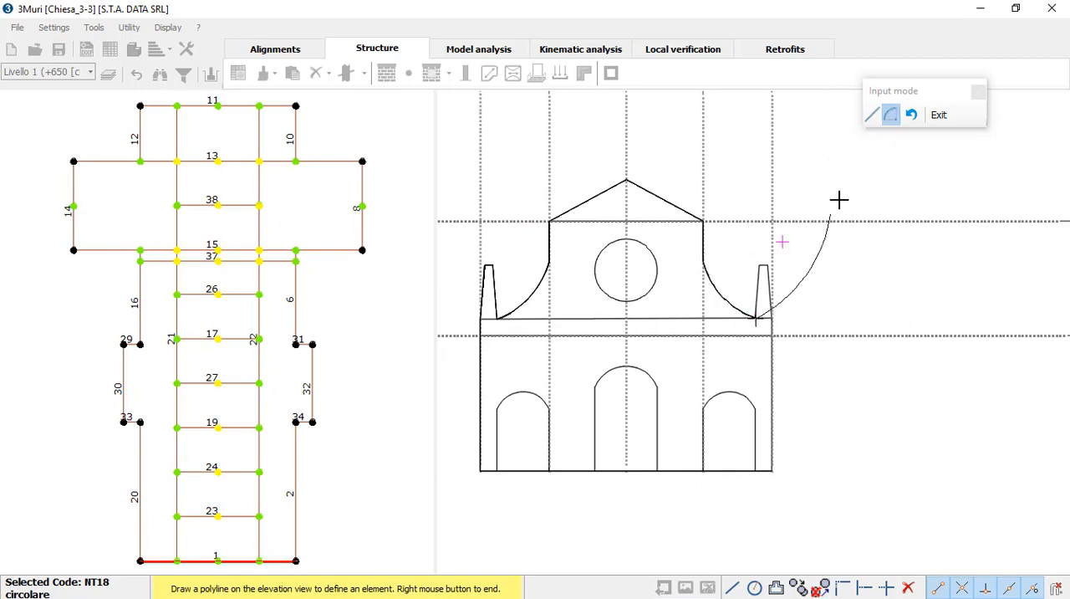
Step: Trace the right pinnacle with straight segments down to the facade's right edge
{"action": "left_click", "coordinate": [872, 115]}
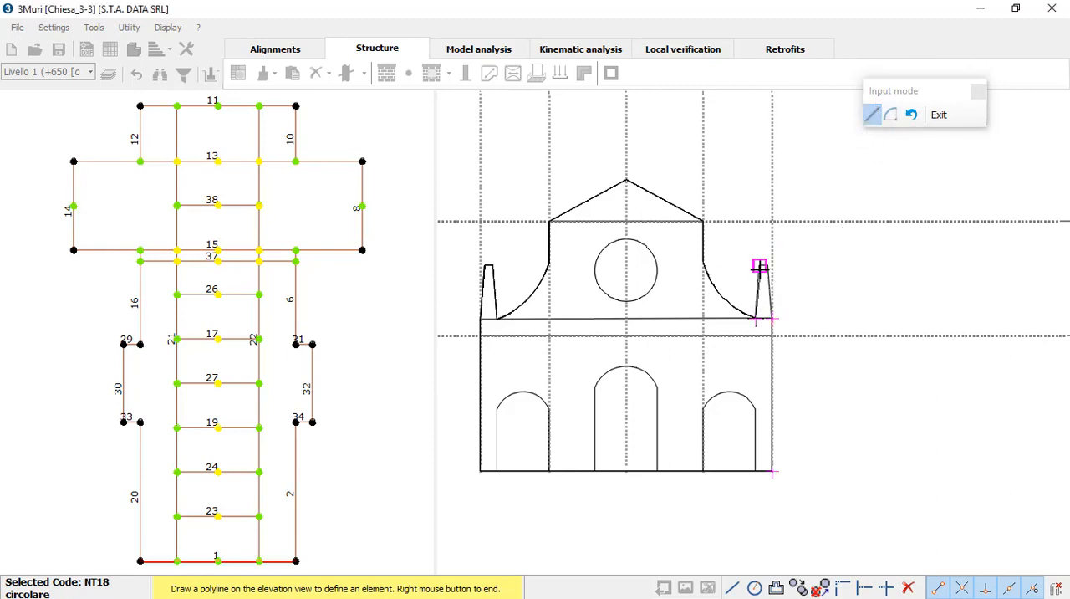
{"action": "scroll", "coordinate": [759, 266], "scroll_direction": "up", "scroll_amount": 2}
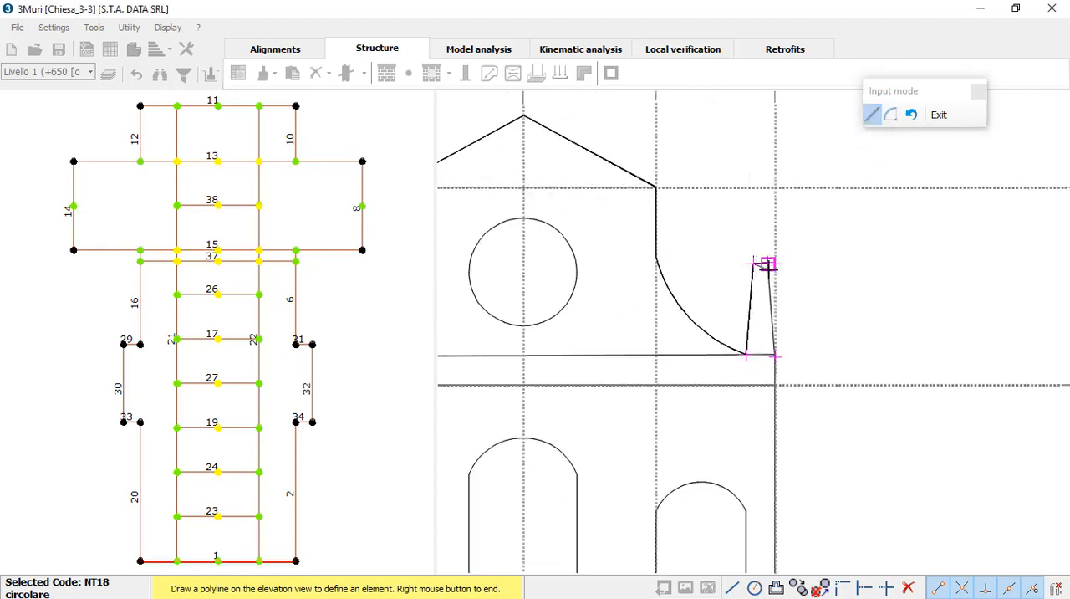
{"action": "left_click", "coordinate": [768, 264]}
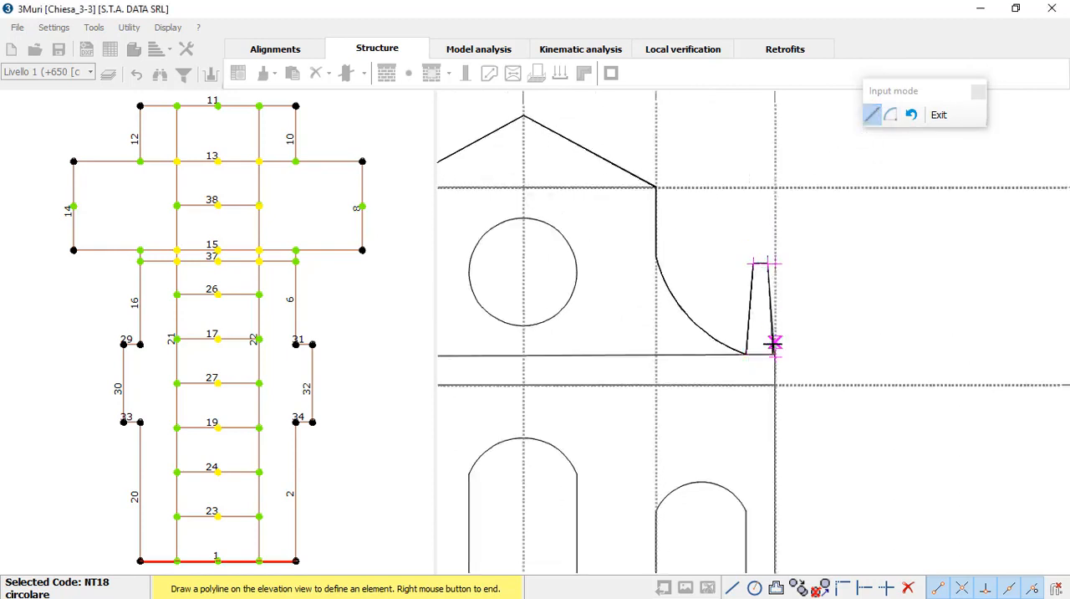
{"action": "right_click", "coordinate": [775, 355]}
{"action": "left_click", "coordinate": [776, 355]}
{"action": "scroll", "coordinate": [828, 305], "scroll_direction": "down", "scroll_amount": 3}
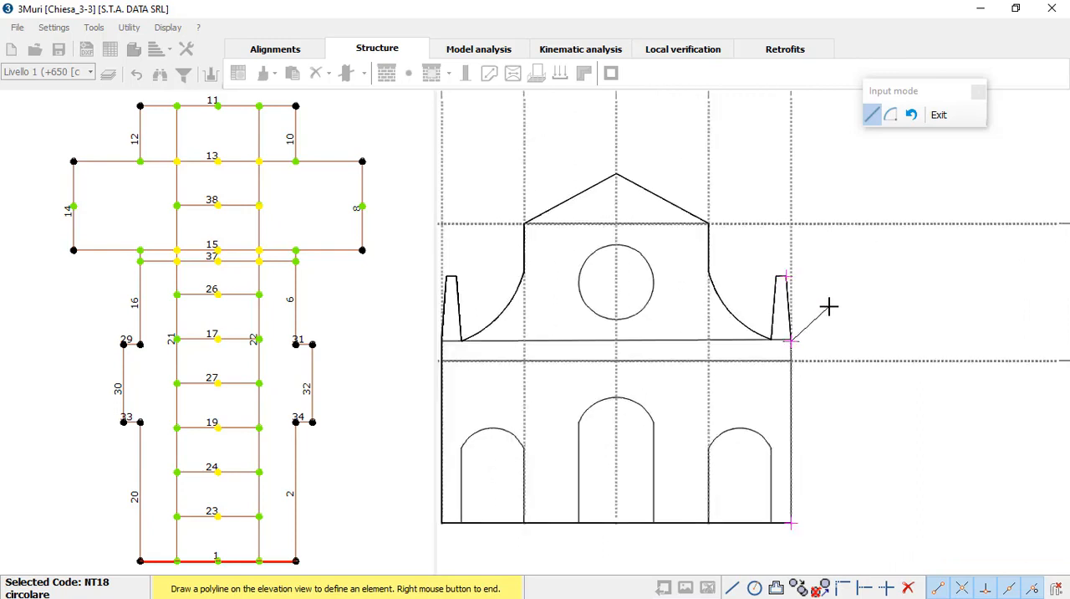
Step: Close the panel outline down the facade's right edge and along the base to the lower-left corner, completing the masonry panel
{"action": "right_click", "coordinate": [798, 488]}
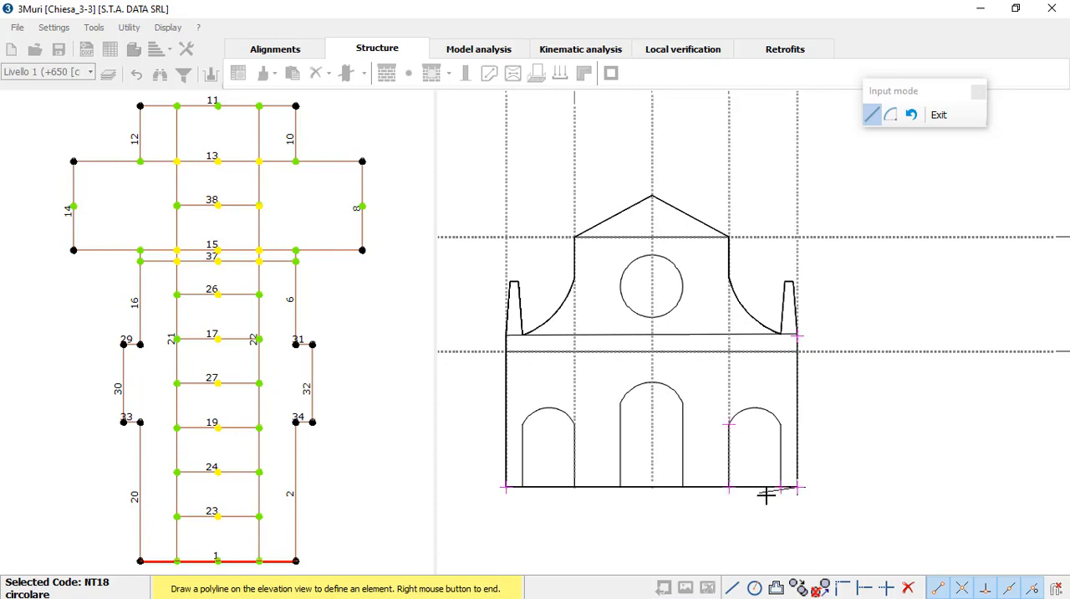
{"action": "left_click", "coordinate": [780, 487]}
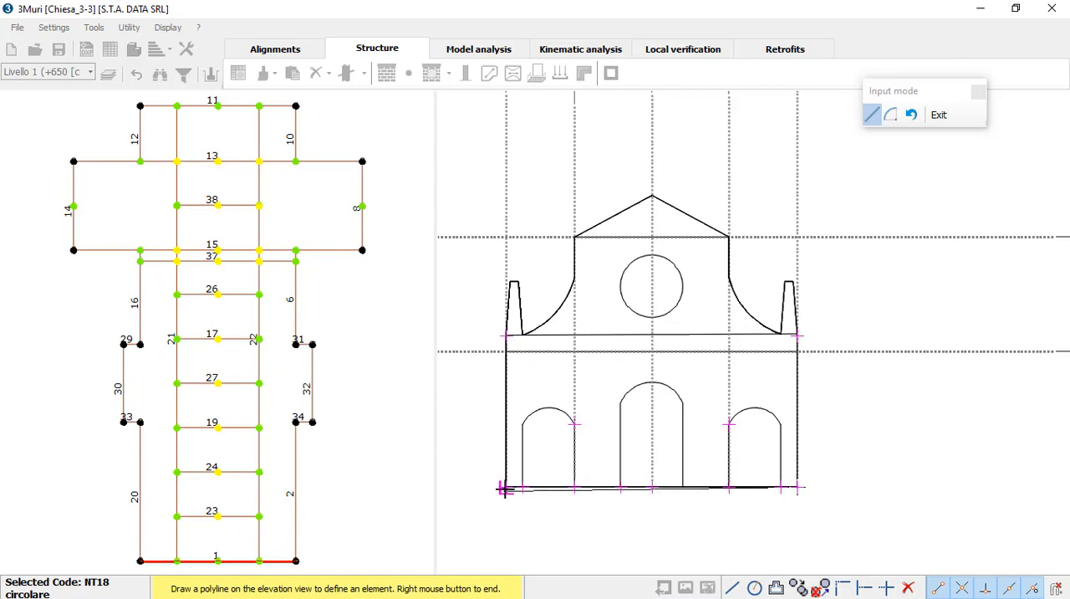
{"action": "left_click", "coordinate": [506, 488]}
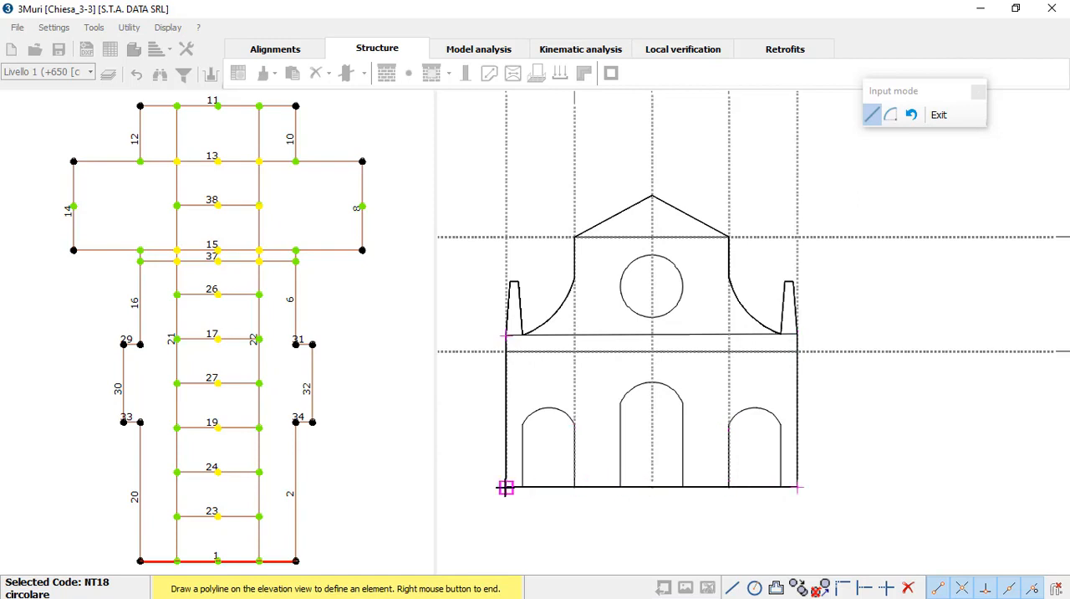
{"action": "right_click", "coordinate": [546, 390]}
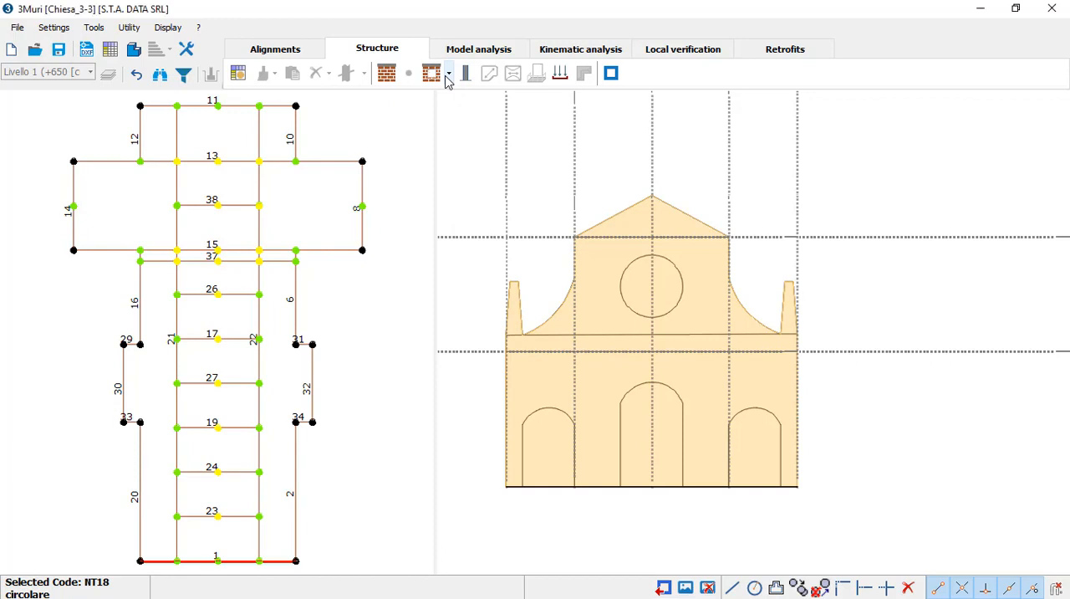
Step: Start a polyline opening at the right doorway's lower-right corner, tracing its right side straight up and its arched top with an arc
{"action": "left_click", "coordinate": [449, 75]}
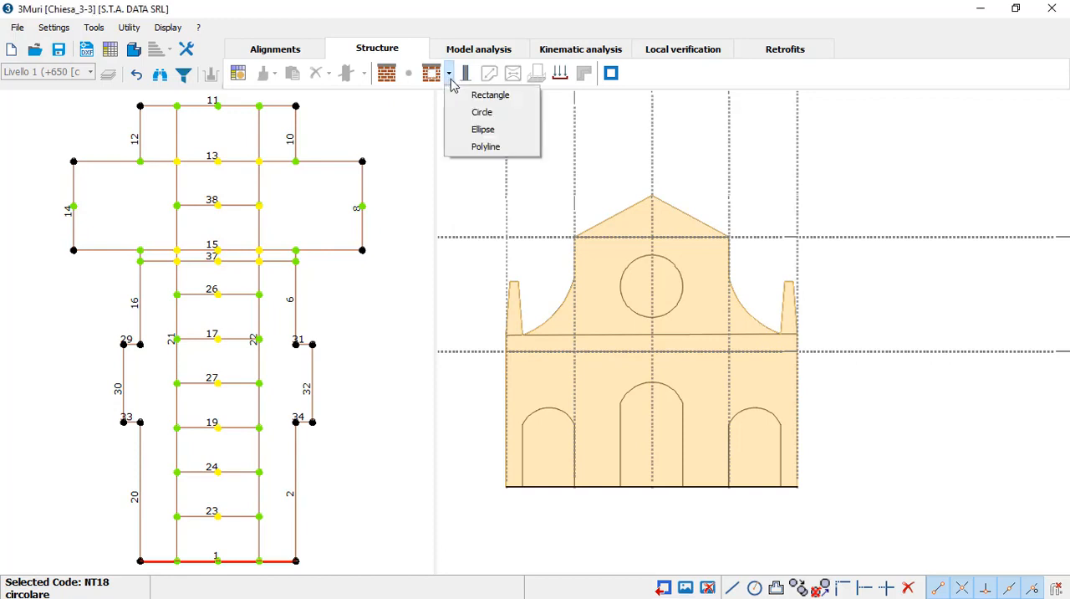
{"action": "left_click", "coordinate": [449, 77]}
{"action": "left_click", "coordinate": [450, 76]}
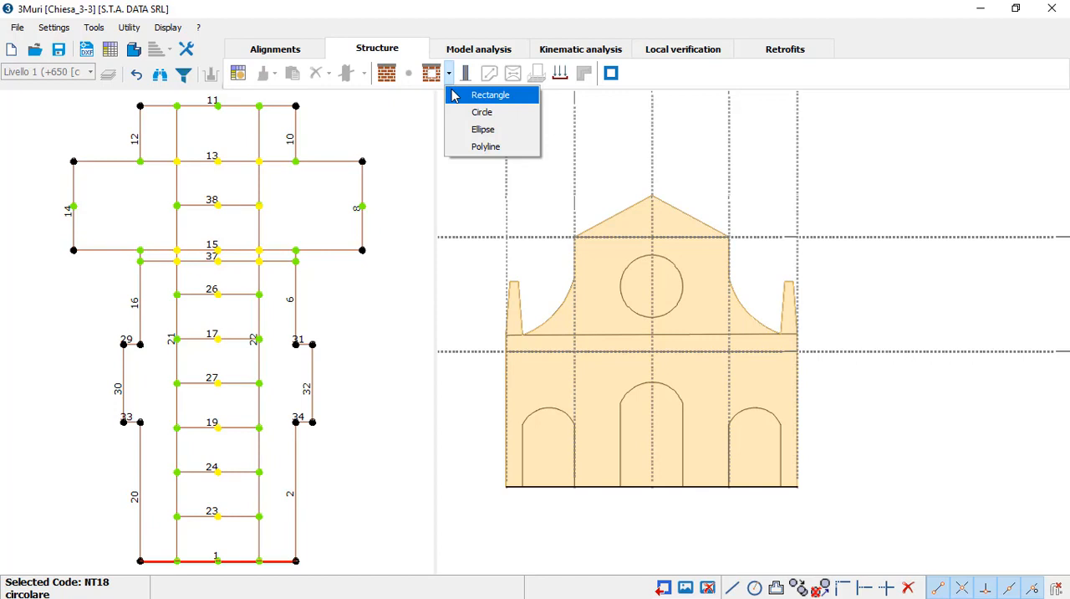
{"action": "left_click", "coordinate": [493, 147]}
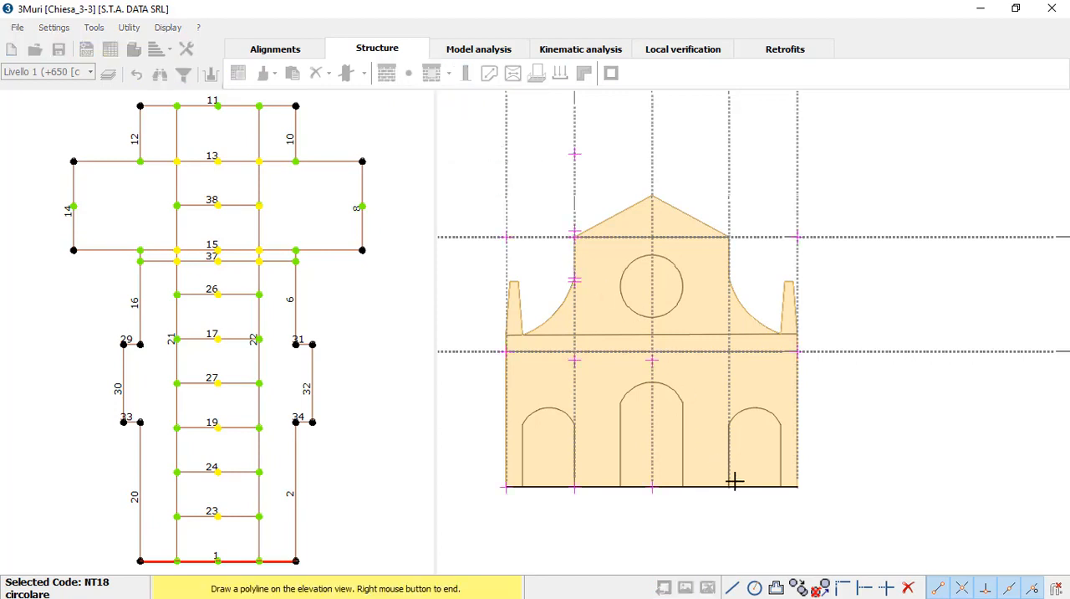
{"action": "scroll", "coordinate": [757, 479], "scroll_direction": "up", "scroll_amount": 3}
{"action": "left_click", "coordinate": [793, 492]}
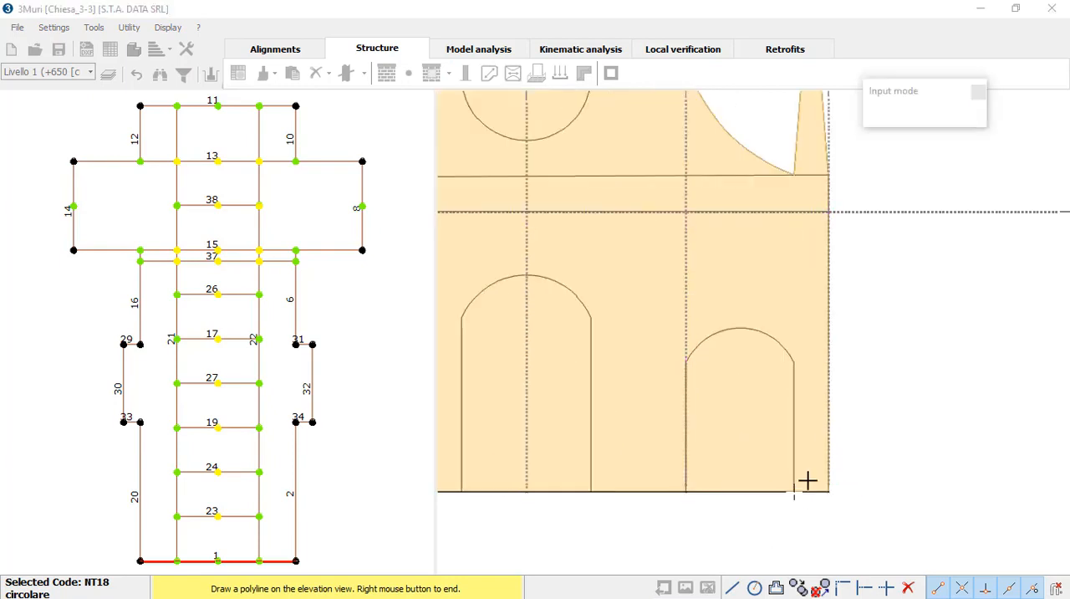
{"action": "left_click", "coordinate": [793, 363]}
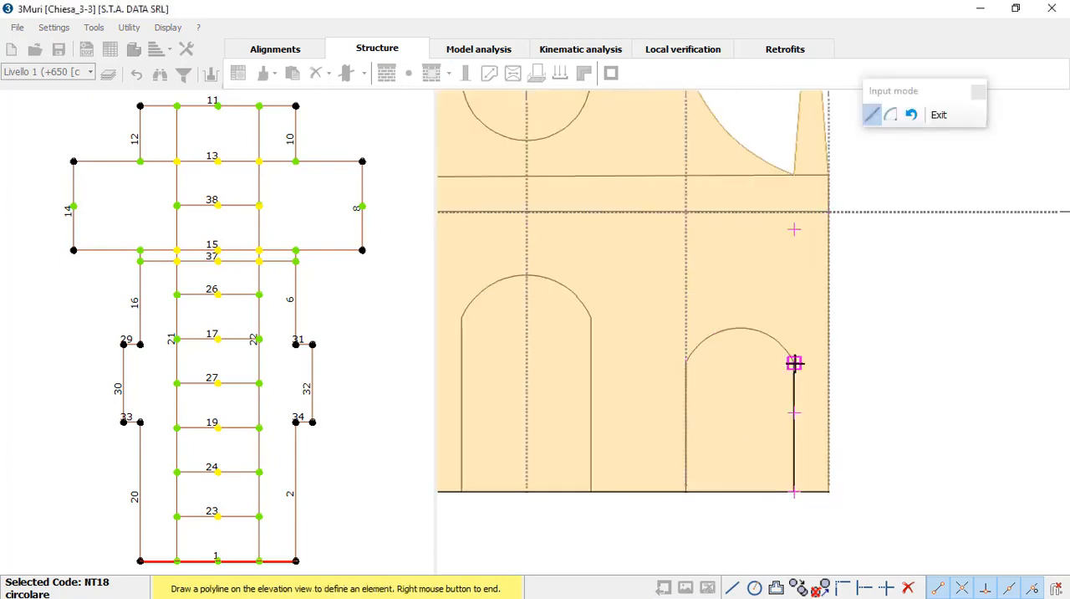
{"action": "left_click", "coordinate": [885, 121]}
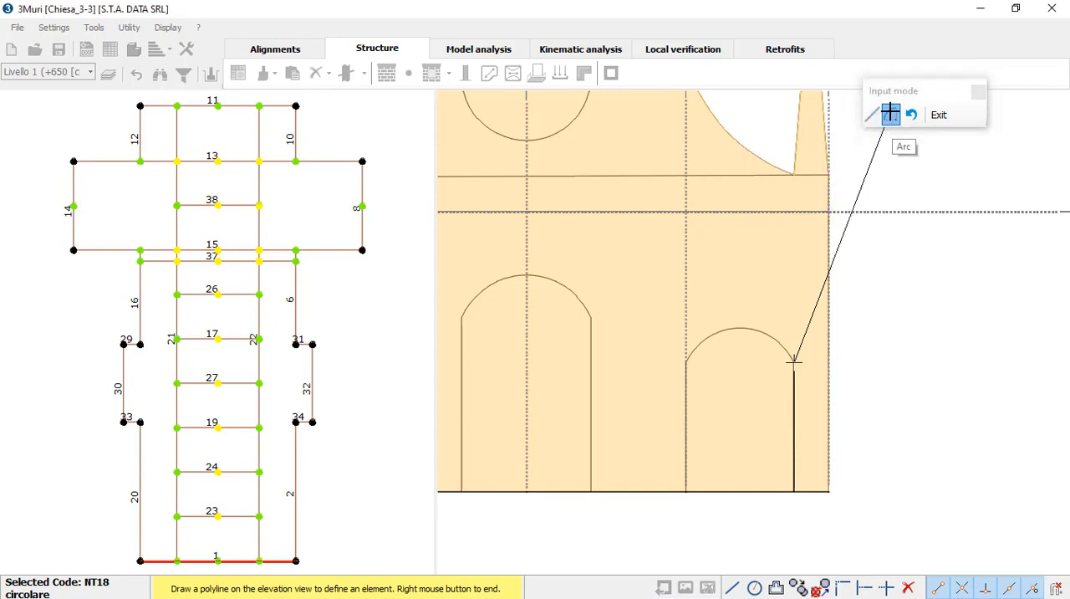
{"action": "left_click", "coordinate": [685, 358]}
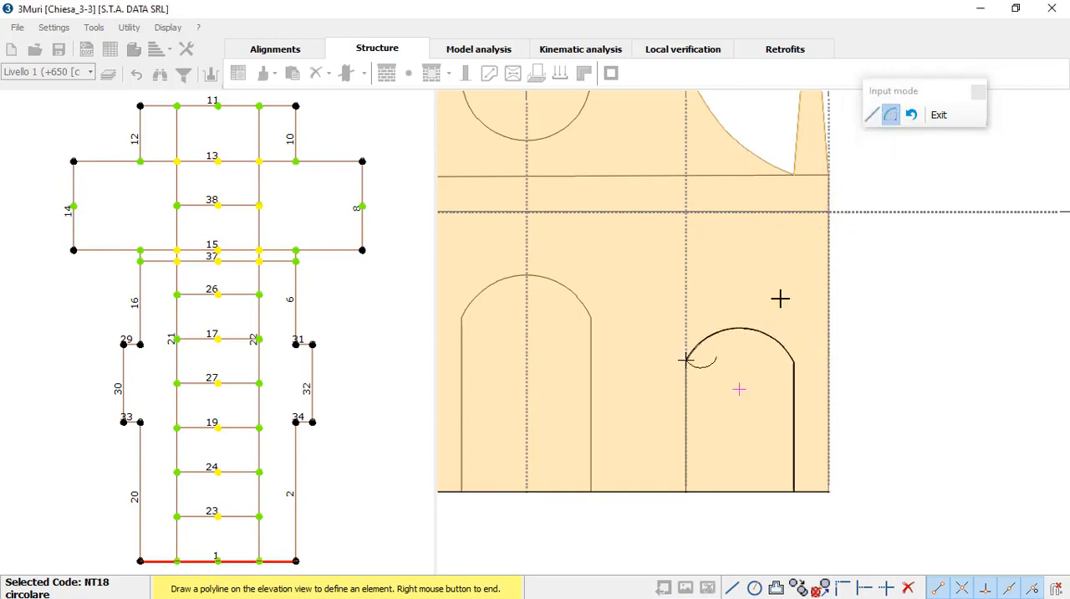
Step: Complete the right doorway opening with straight segments down its left side and back along the base
{"action": "left_click", "coordinate": [872, 115]}
{"action": "left_click", "coordinate": [685, 493]}
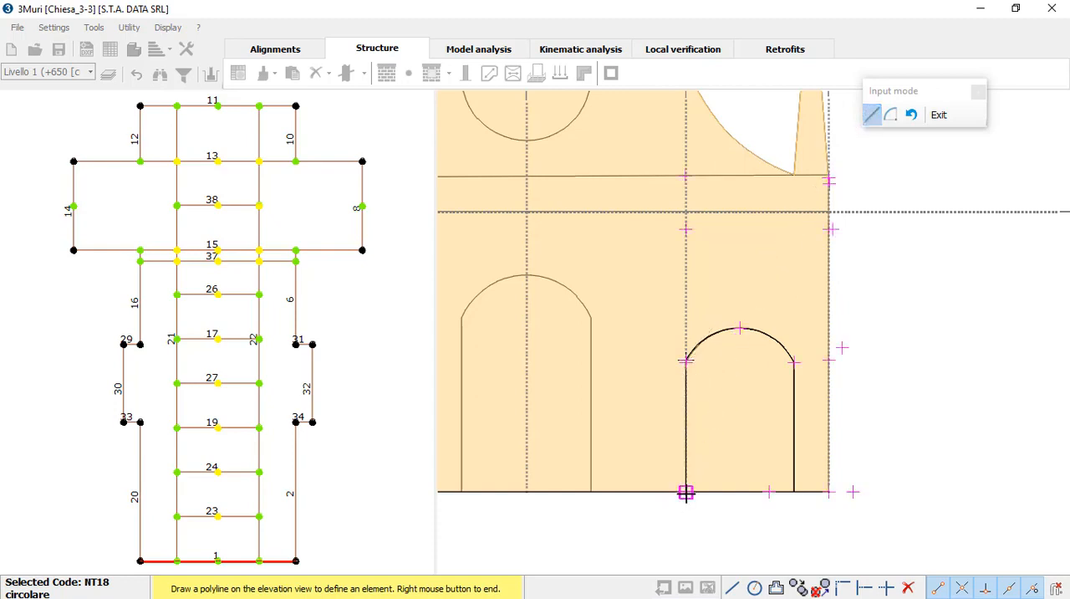
{"action": "left_click", "coordinate": [686, 493]}
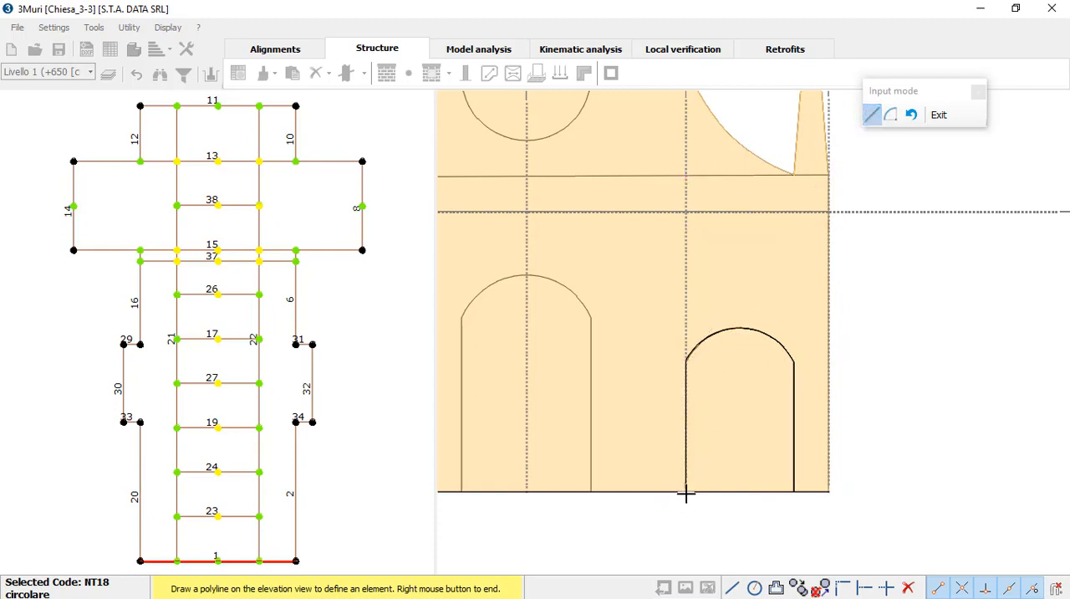
{"action": "left_click", "coordinate": [794, 491]}
{"action": "right_click", "coordinate": [750, 444]}
{"action": "scroll", "coordinate": [708, 458], "scroll_direction": "down", "scroll_amount": 3}
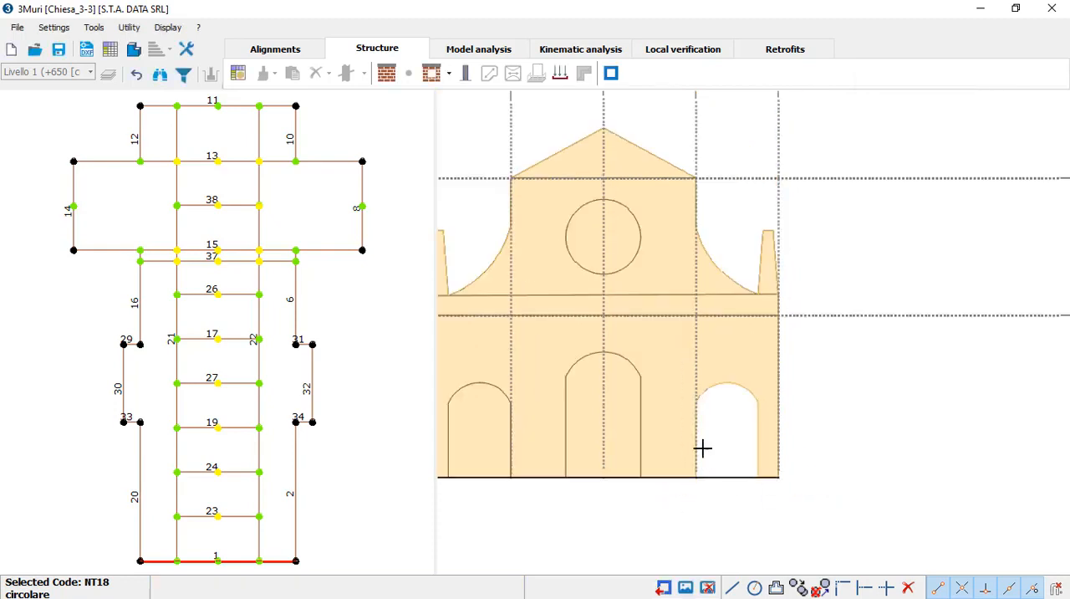
Step: Start a polyline opening at the central doorway's lower-left corner, tracing its left side straight up and its arched top with an arc
{"action": "scroll", "coordinate": [653, 439], "scroll_direction": "up", "scroll_amount": 1}
{"action": "scroll", "coordinate": [650, 393], "scroll_direction": "up", "scroll_amount": 1}
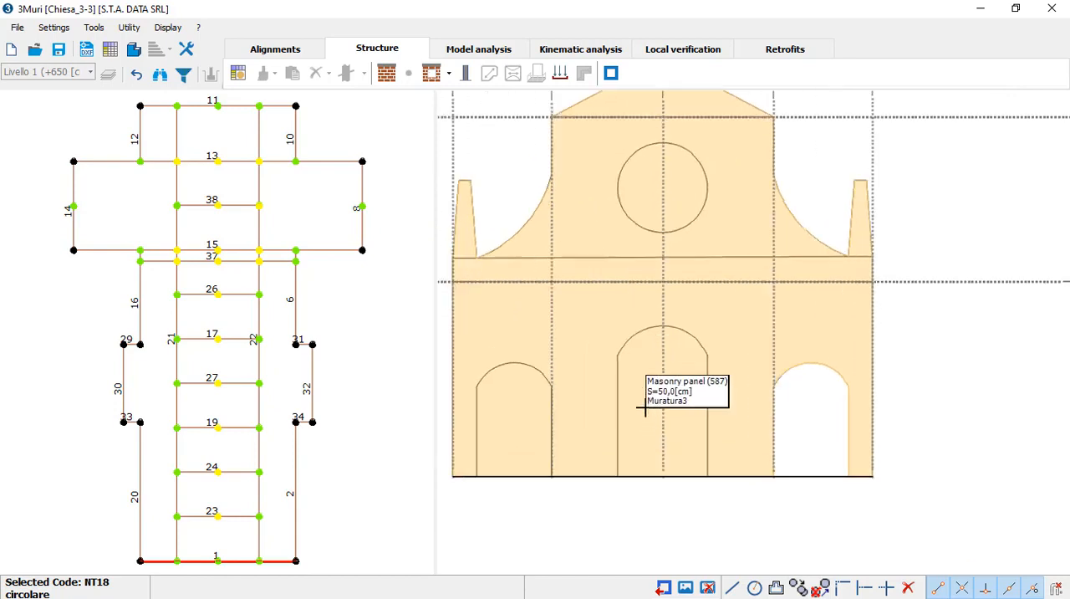
{"action": "scroll", "coordinate": [669, 432], "scroll_direction": "up", "scroll_amount": 2}
{"action": "scroll", "coordinate": [684, 434], "scroll_direction": "down", "scroll_amount": 1}
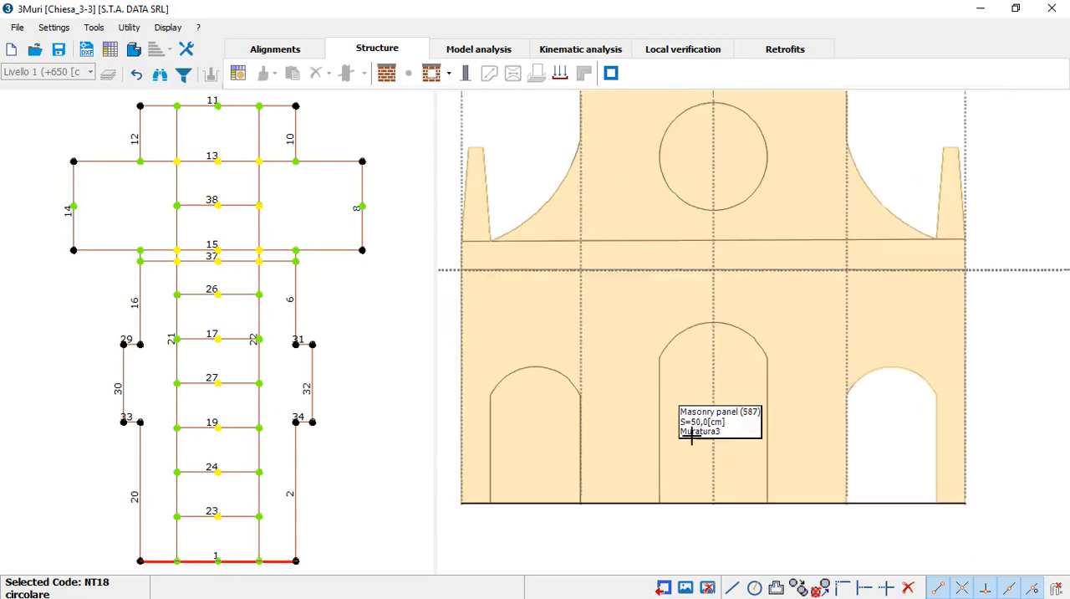
{"action": "left_click", "coordinate": [431, 74]}
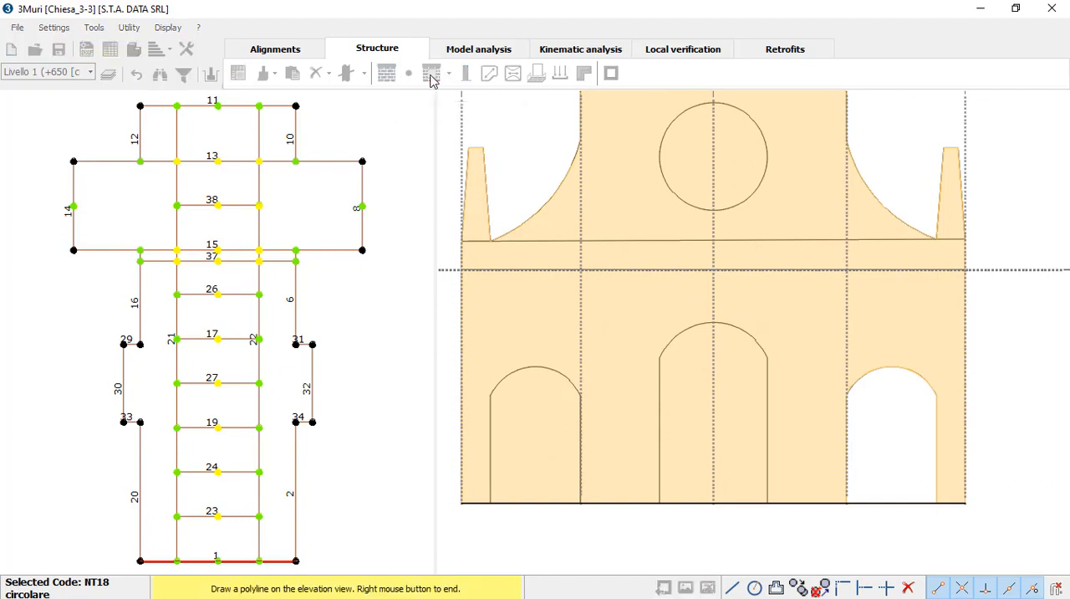
{"action": "left_click", "coordinate": [660, 504]}
{"action": "left_click", "coordinate": [660, 358]}
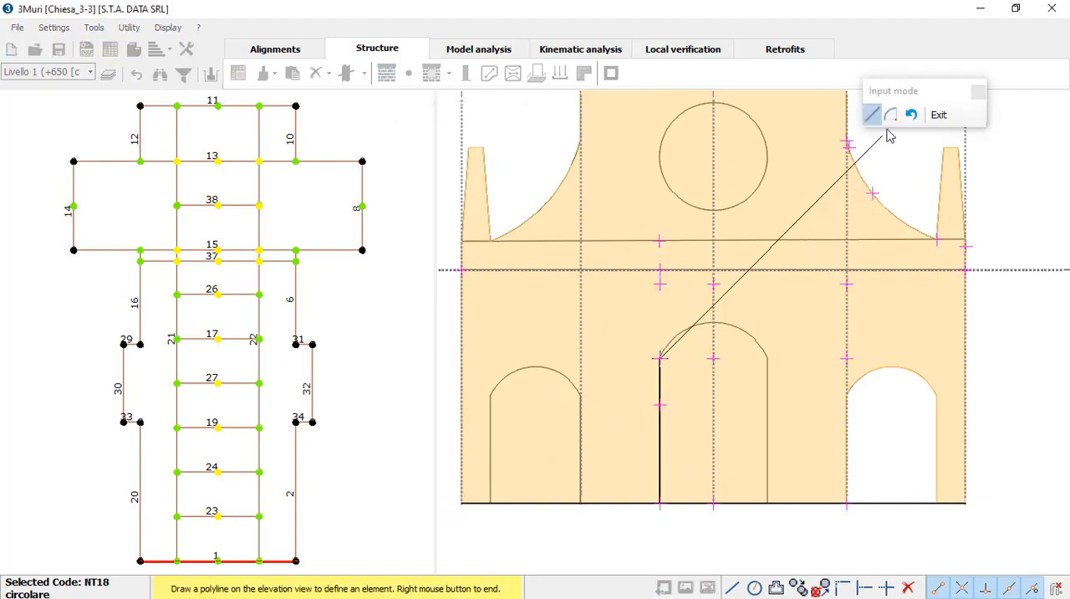
{"action": "left_click", "coordinate": [891, 114]}
{"action": "left_click", "coordinate": [713, 322]}
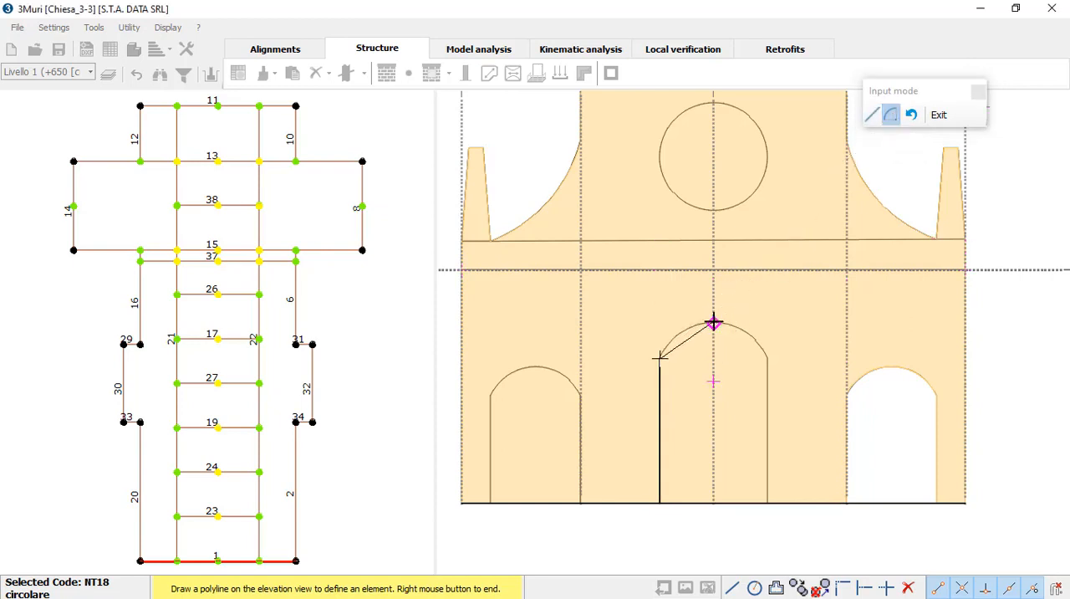
{"action": "left_click", "coordinate": [766, 357]}
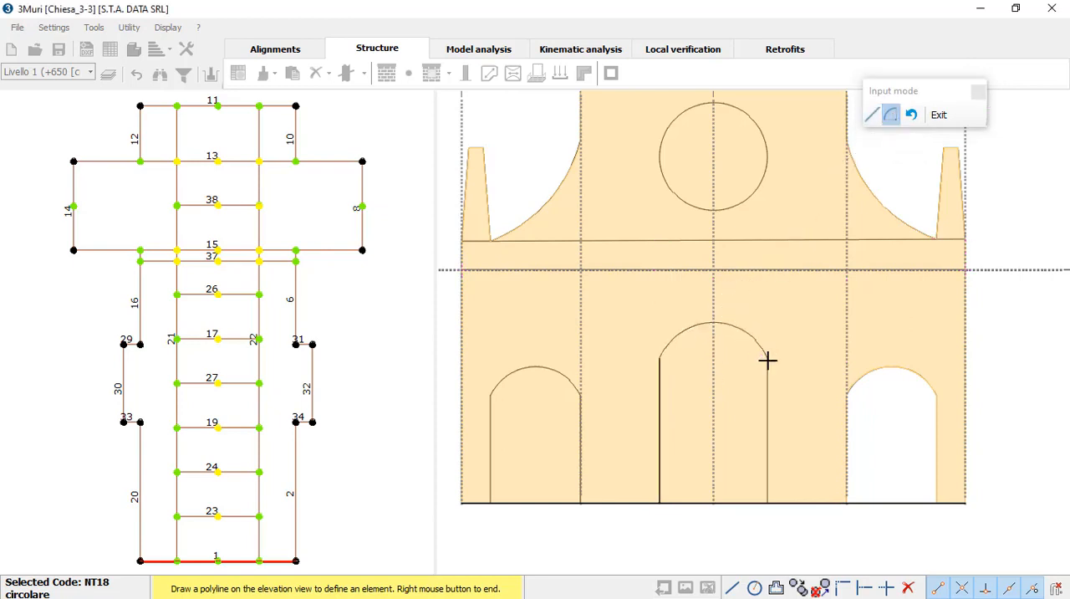
Step: Complete the central doorway opening with straight segments down its right side and back along the base
{"action": "left_click", "coordinate": [872, 117]}
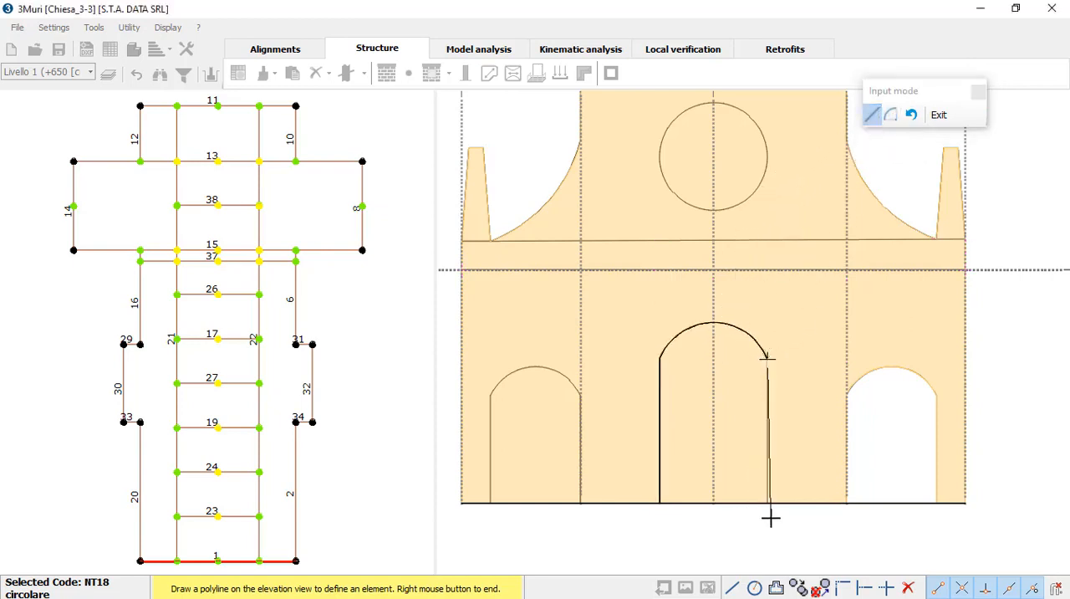
{"action": "left_click", "coordinate": [767, 503]}
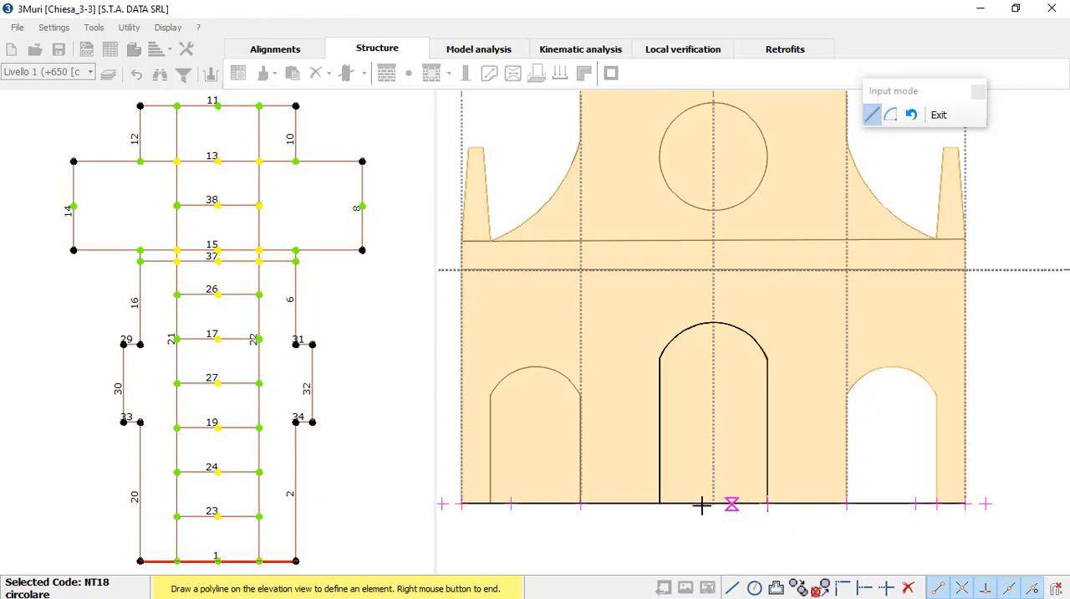
{"action": "left_click", "coordinate": [660, 503]}
{"action": "right_click", "coordinate": [697, 456]}
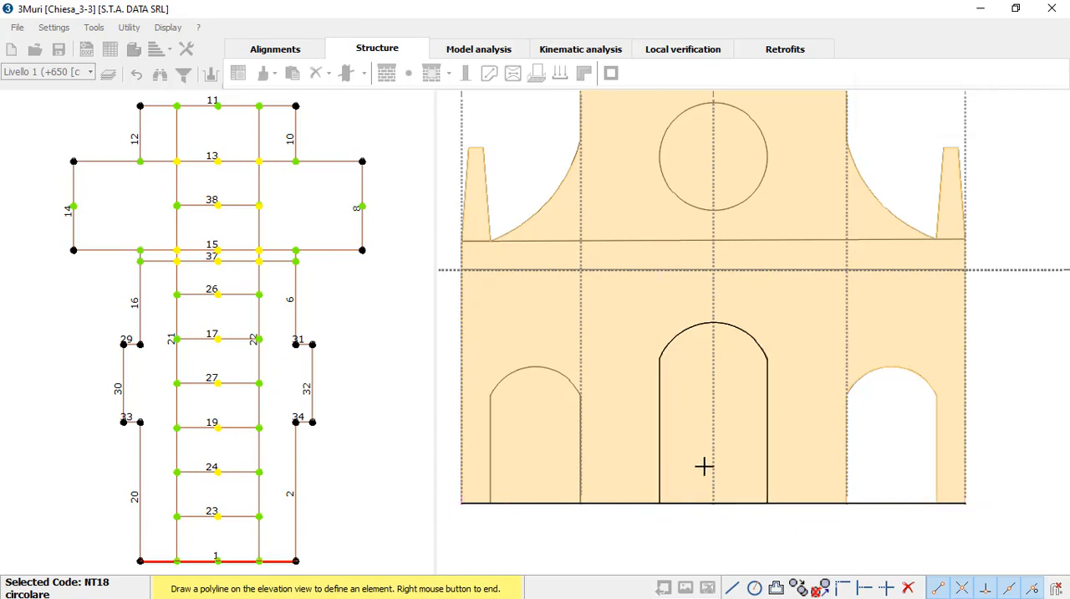
{"action": "middle_click_drag", "start_coordinate": [644, 462], "coordinate": [734, 451]}
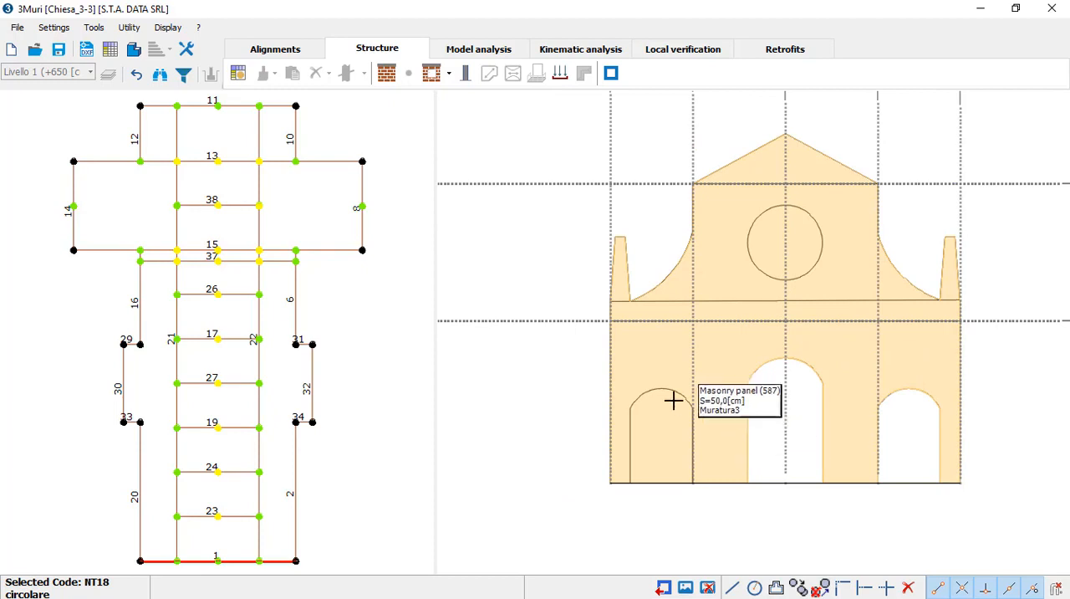
Step: Start a polyline opening at the left doorway's lower-left corner, tracing its left side straight up and its arched top with an arc
{"action": "middle_click_drag", "start_coordinate": [750, 419], "coordinate": [708, 410]}
{"action": "left_click", "coordinate": [430, 75]}
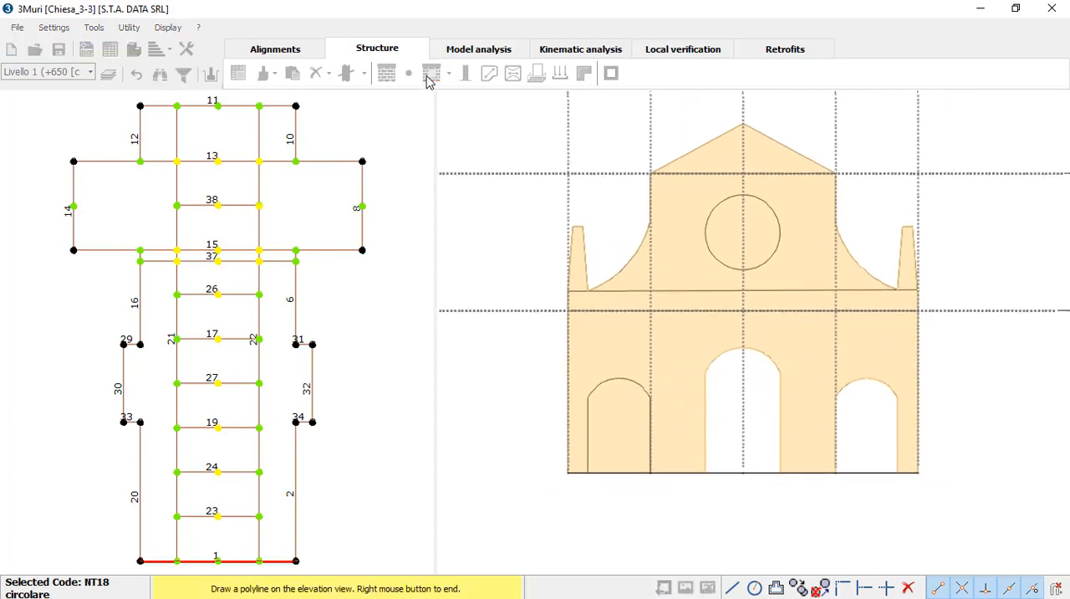
{"action": "left_click", "coordinate": [588, 473]}
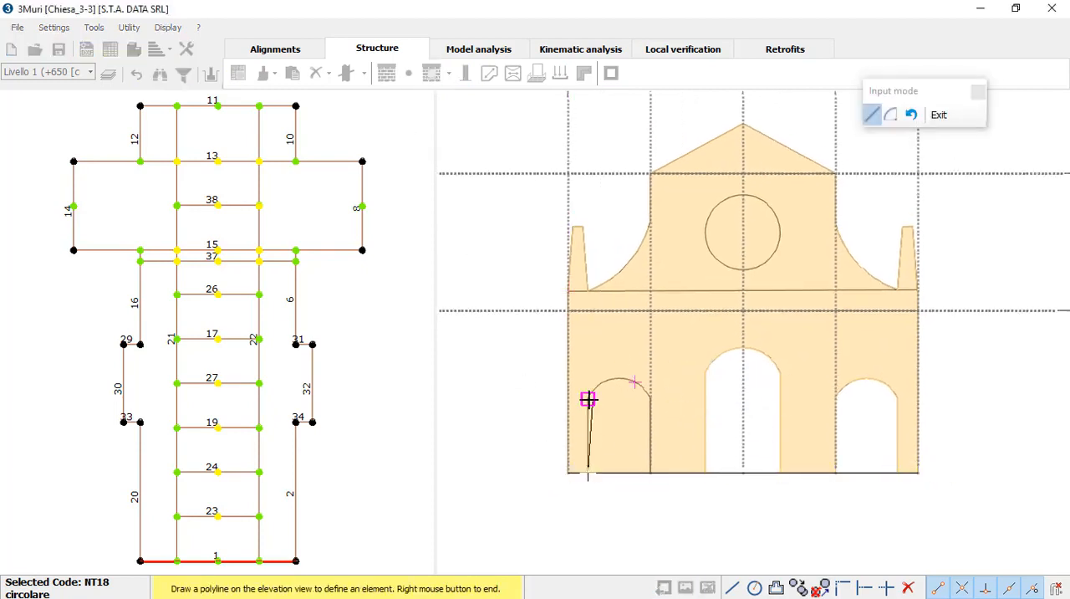
{"action": "left_click", "coordinate": [588, 398]}
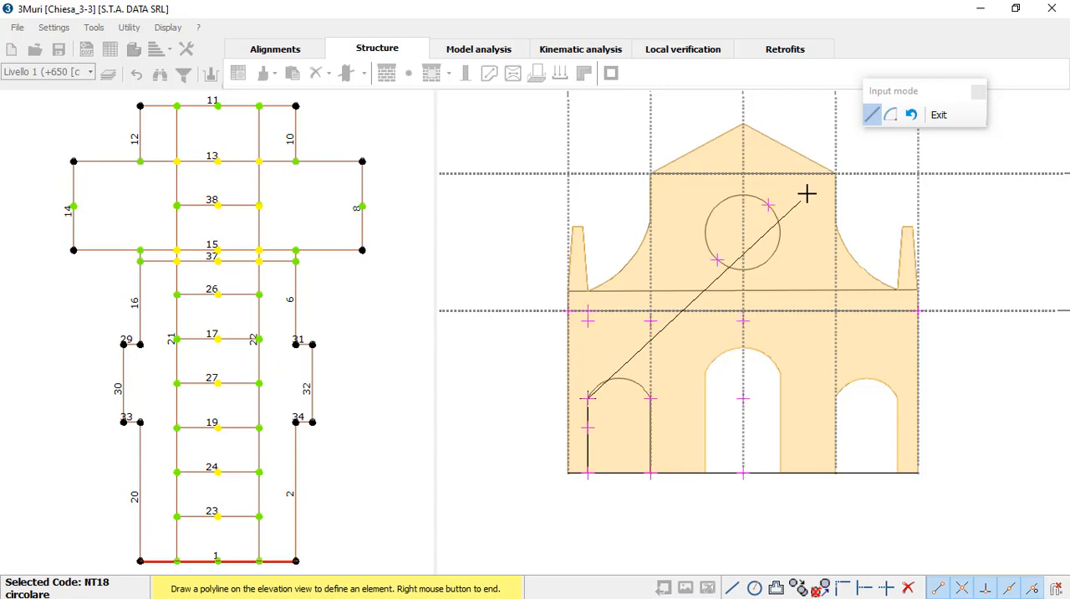
{"action": "left_click", "coordinate": [889, 114]}
{"action": "left_click", "coordinate": [618, 378]}
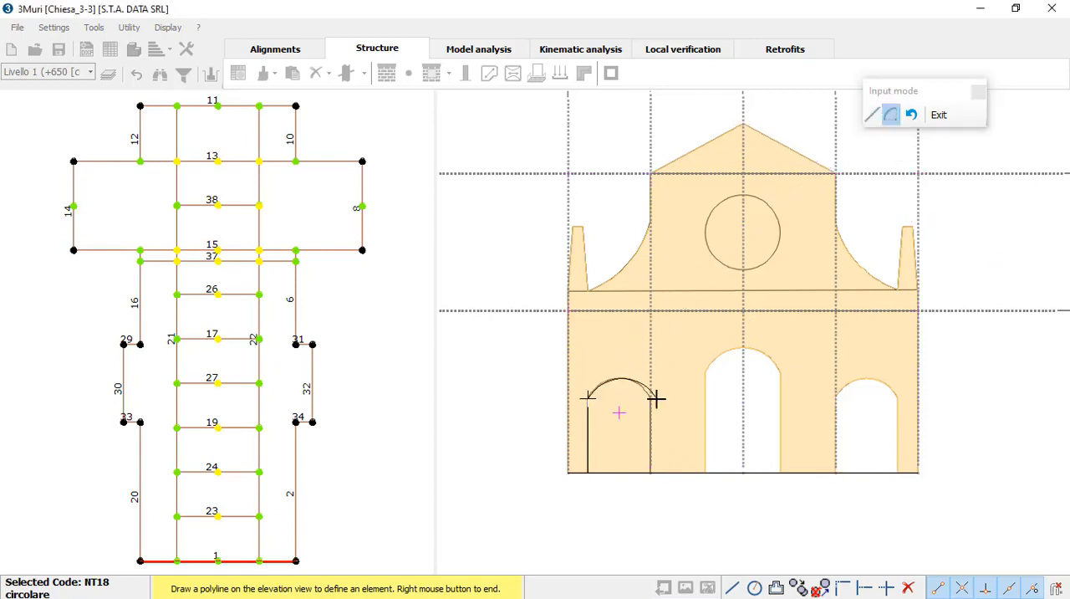
{"action": "left_click", "coordinate": [650, 398]}
Step: Complete the left doorway opening with straight segments down its right side and back along the base
{"action": "left_click", "coordinate": [872, 114]}
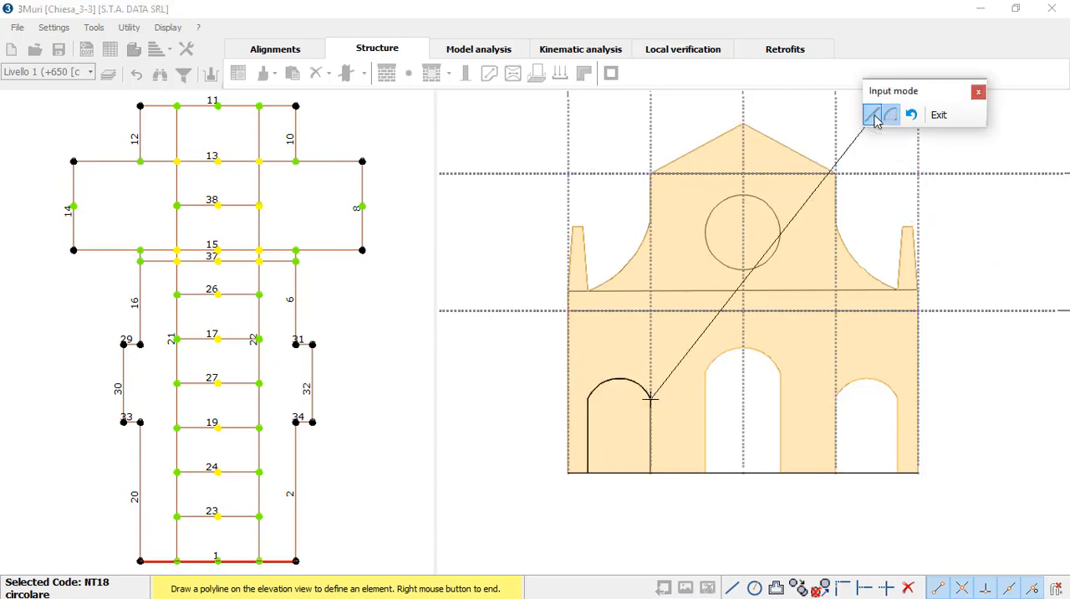
{"action": "left_click", "coordinate": [650, 473]}
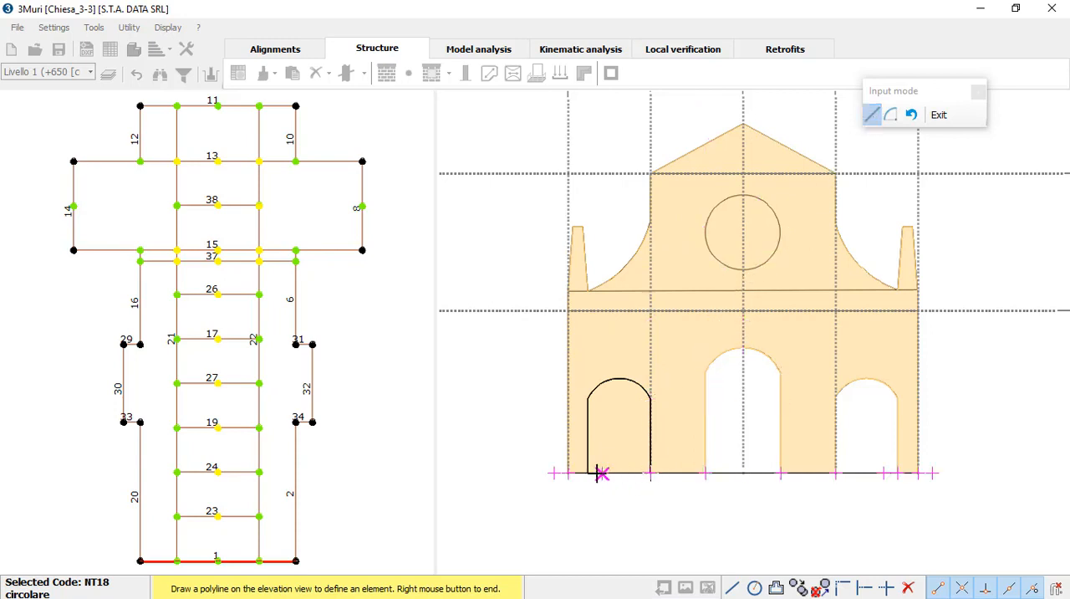
{"action": "left_click", "coordinate": [587, 473]}
{"action": "right_click", "coordinate": [601, 444]}
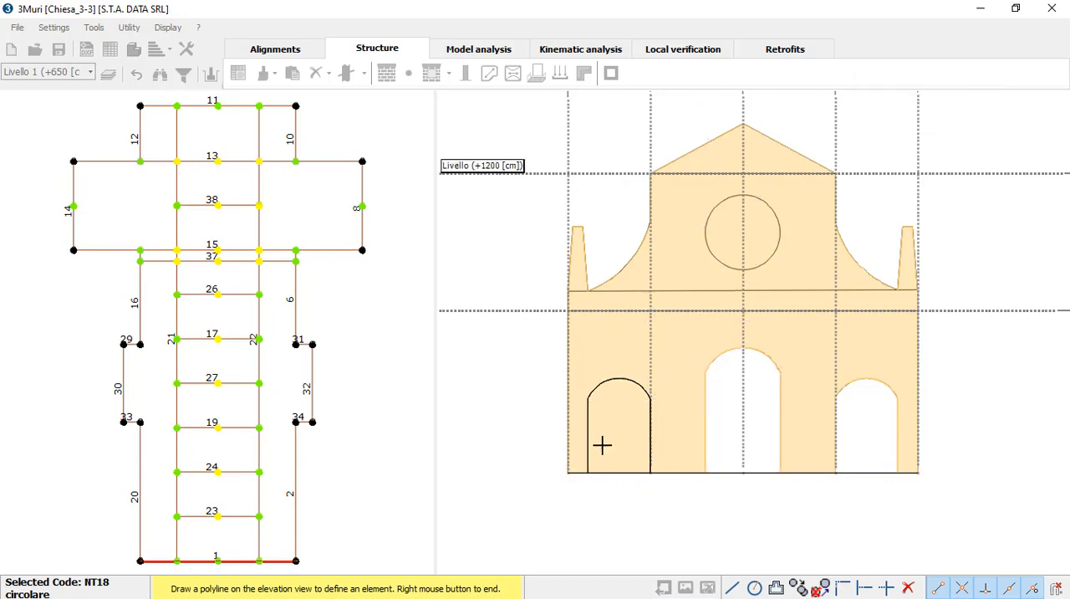
{"action": "middle_click_drag", "start_coordinate": [764, 358], "coordinate": [720, 408]}
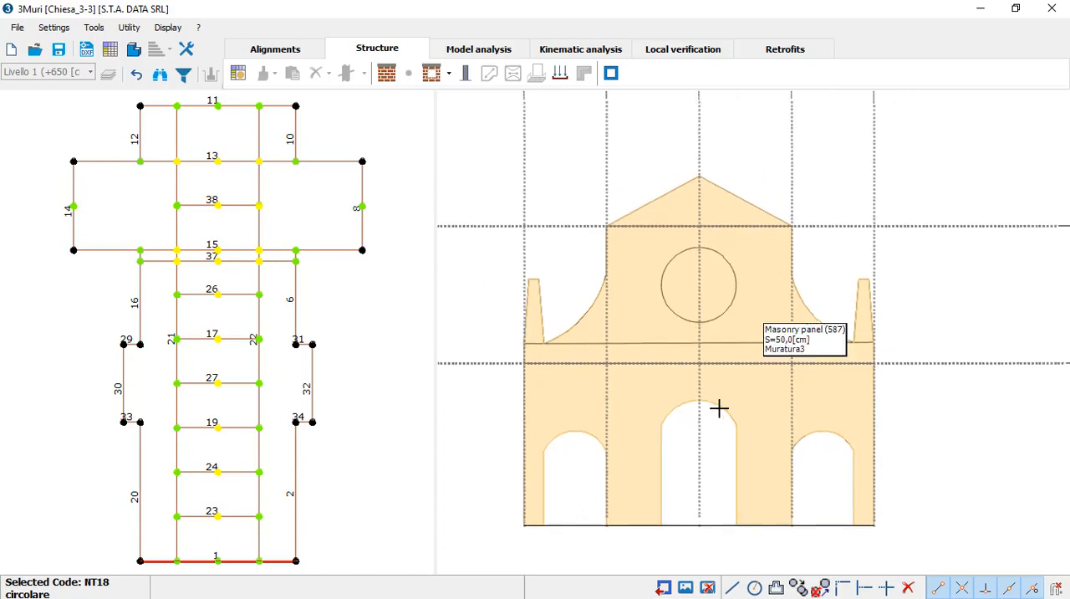
Step: Create the round window opening above the central doorway as a circle traced from the top to the bottom of its DXF outline
{"action": "scroll", "coordinate": [720, 407], "scroll_direction": "down", "scroll_amount": 2}
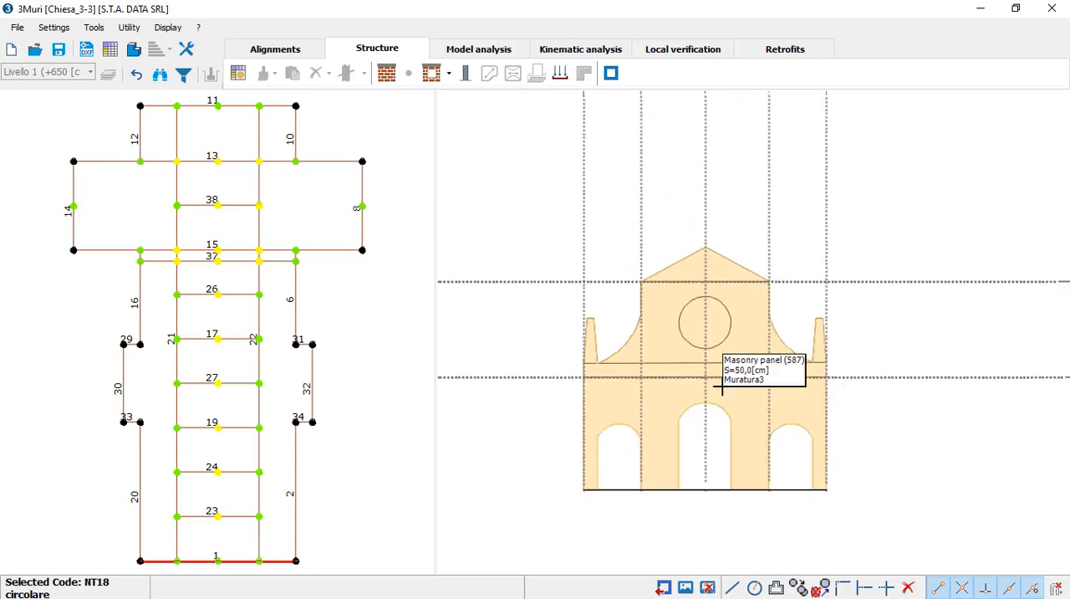
{"action": "left_click", "coordinate": [449, 74]}
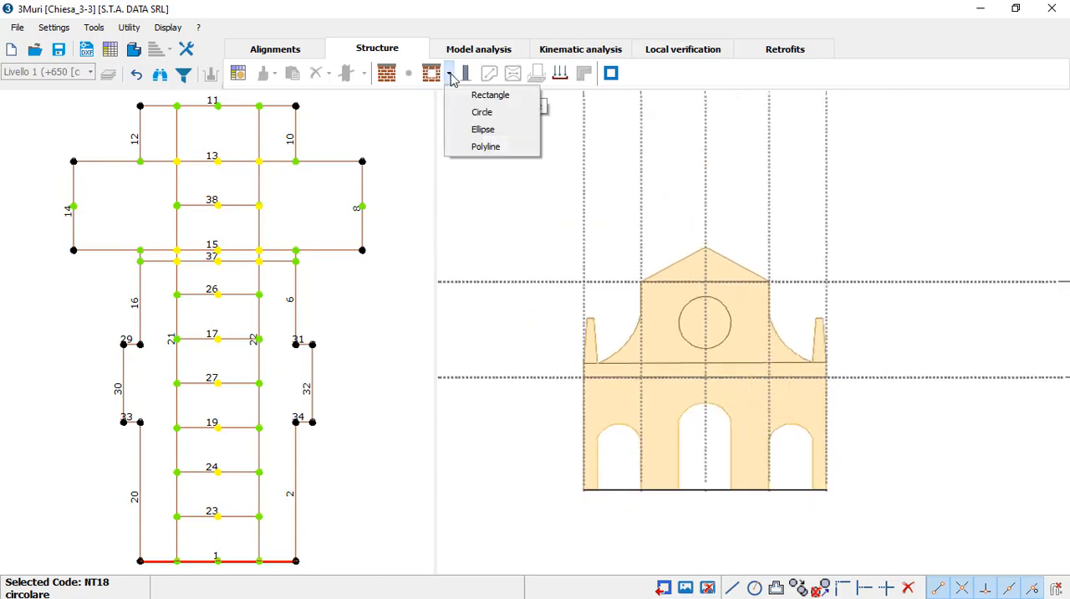
{"action": "left_click", "coordinate": [505, 113]}
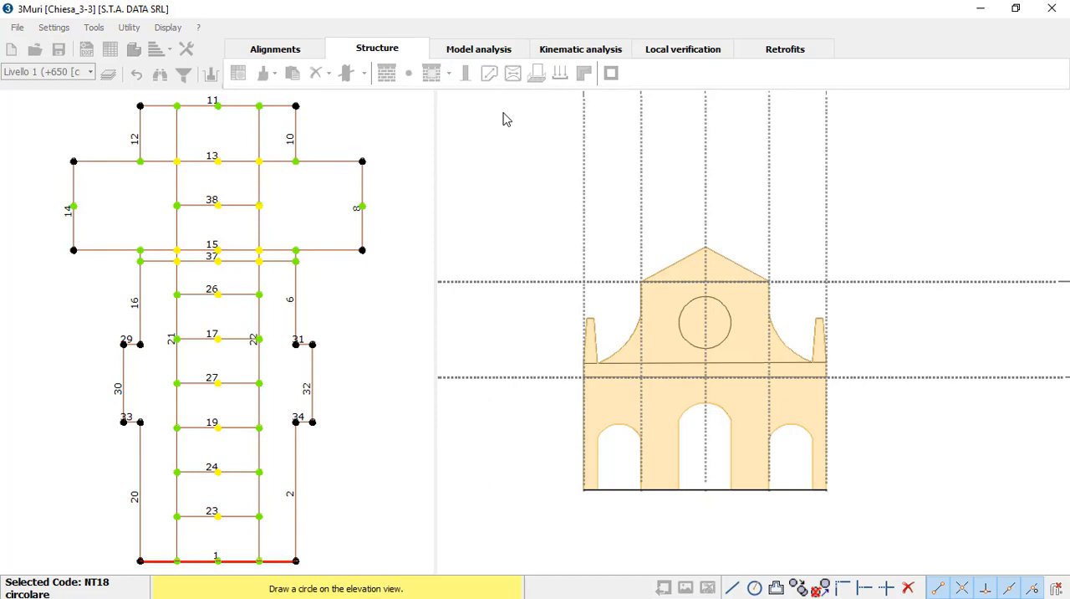
{"action": "scroll", "coordinate": [709, 302], "scroll_direction": "up", "scroll_amount": 2}
{"action": "left_click", "coordinate": [702, 292]}
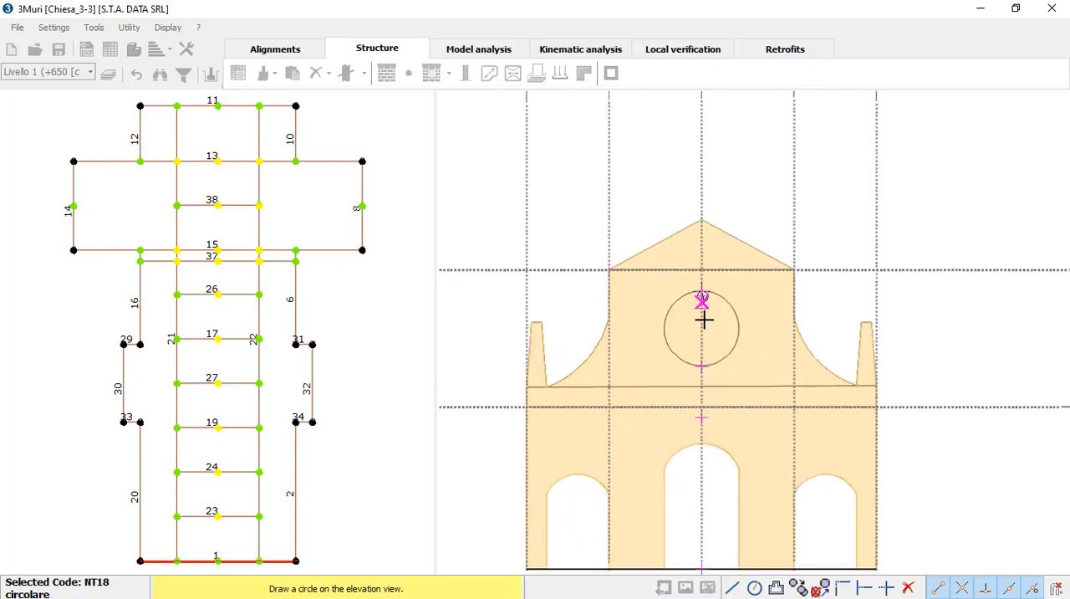
{"action": "left_click", "coordinate": [701, 366]}
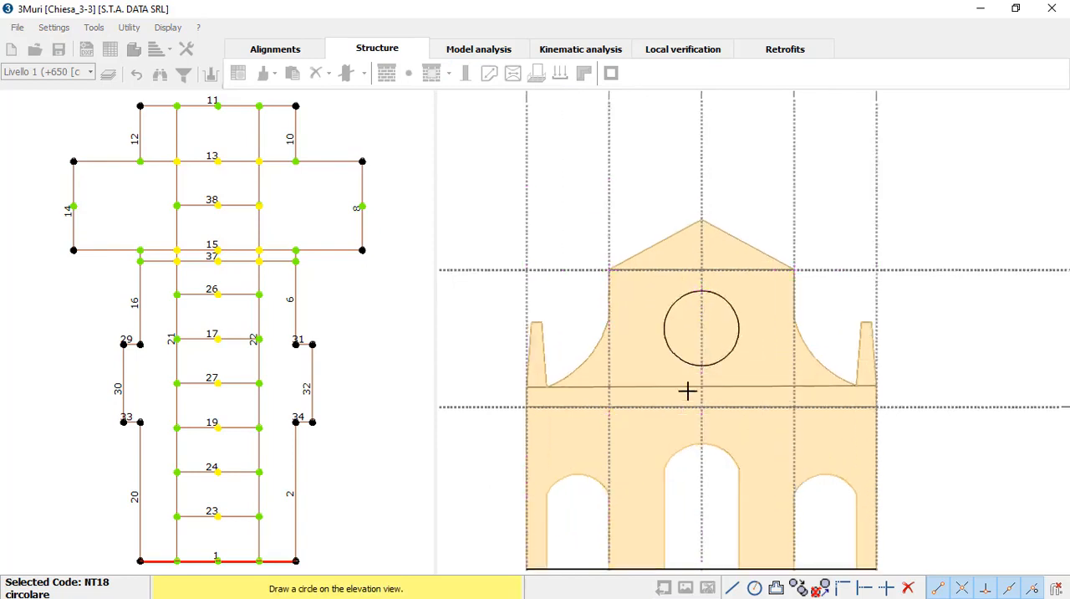
{"action": "scroll", "coordinate": [771, 409], "scroll_direction": "down", "scroll_amount": 1}
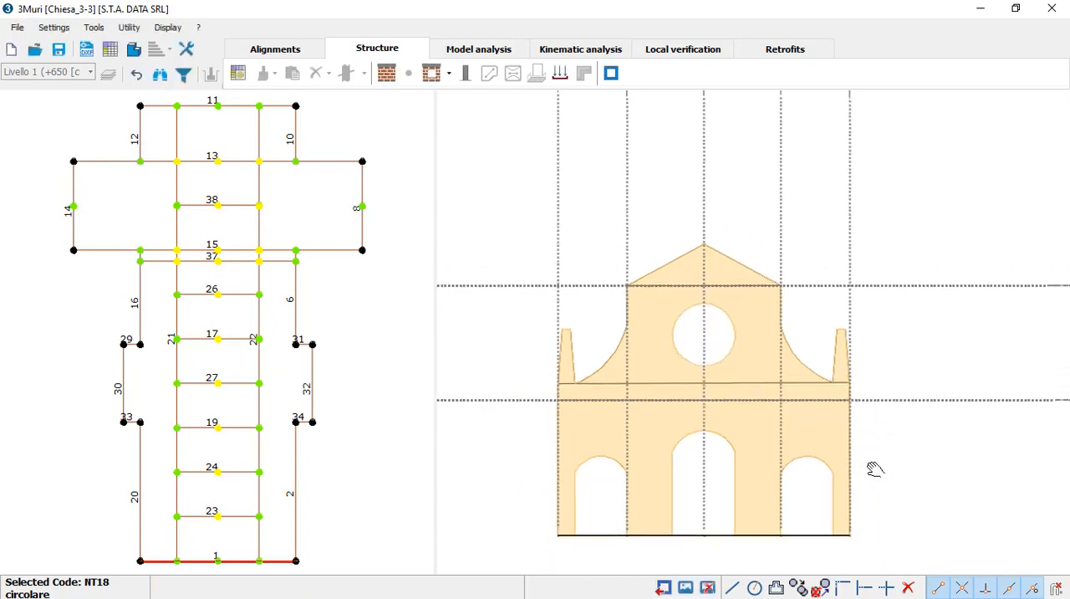
{"action": "middle_click_drag", "start_coordinate": [872, 469], "coordinate": [842, 451]}
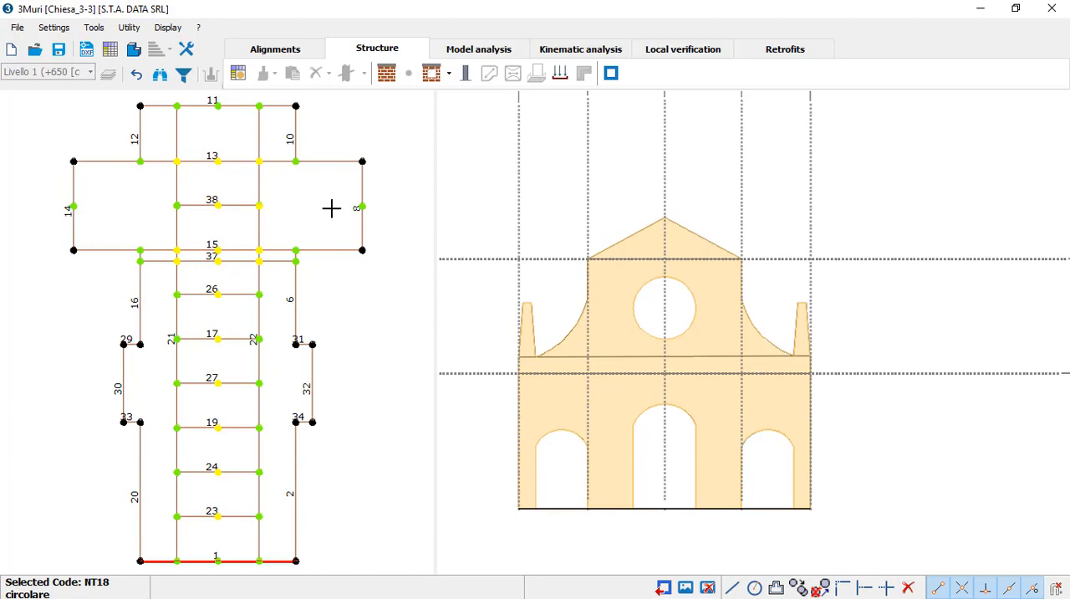
Step: Examine the facade and its openings in the 3D model, and return to the wall's elevation
{"action": "left_click", "coordinate": [134, 49]}
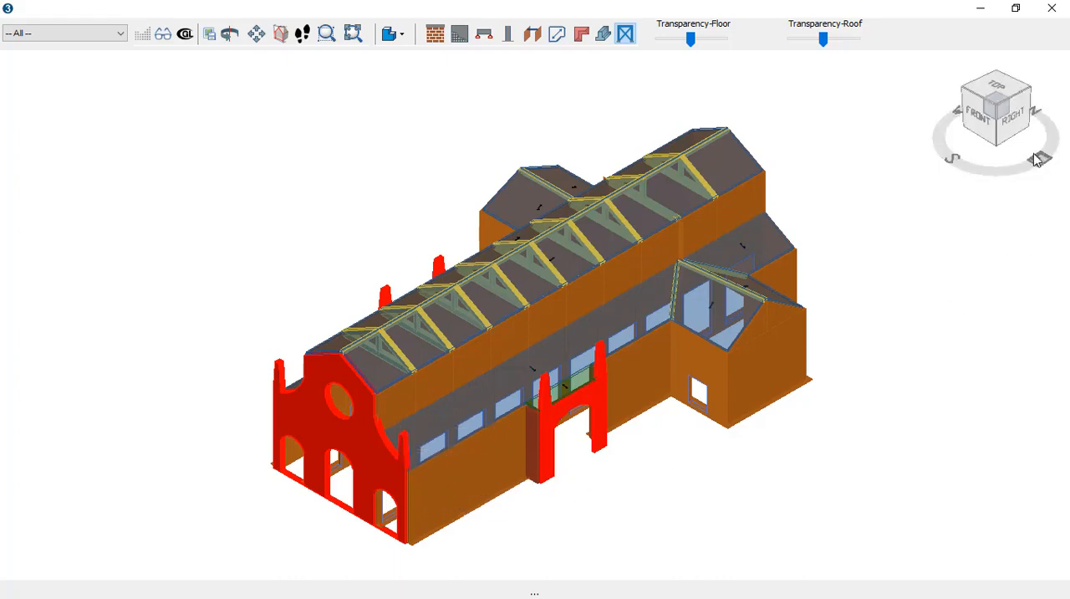
{"action": "left_click_drag", "start_coordinate": [1027, 143], "coordinate": [1015, 184]}
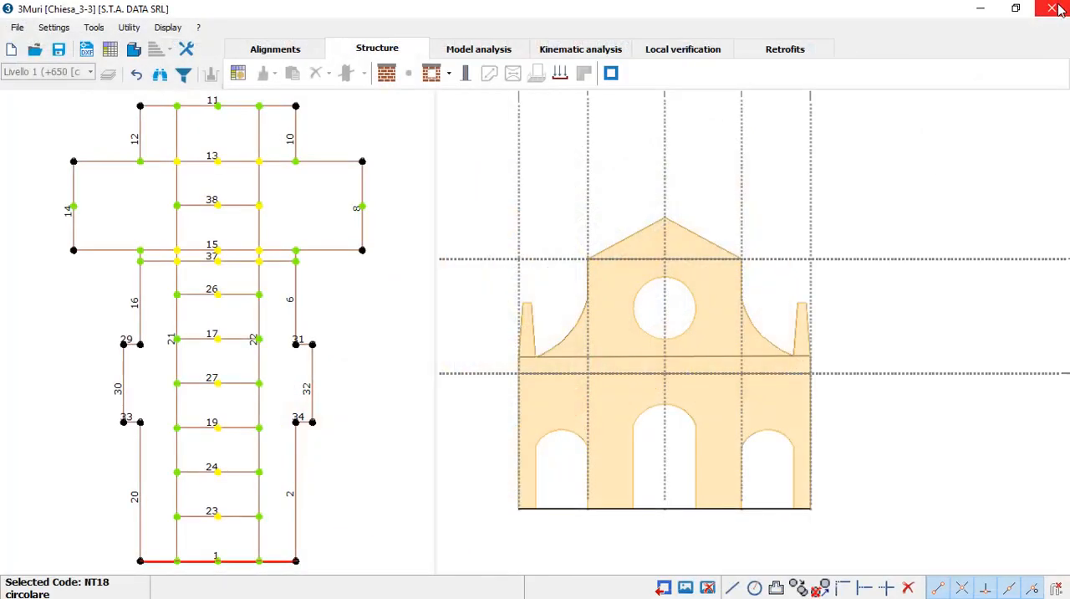
{"action": "left_click", "coordinate": [1051, 7]}
{"action": "scroll", "coordinate": [518, 401], "scroll_direction": "up", "scroll_amount": 2}
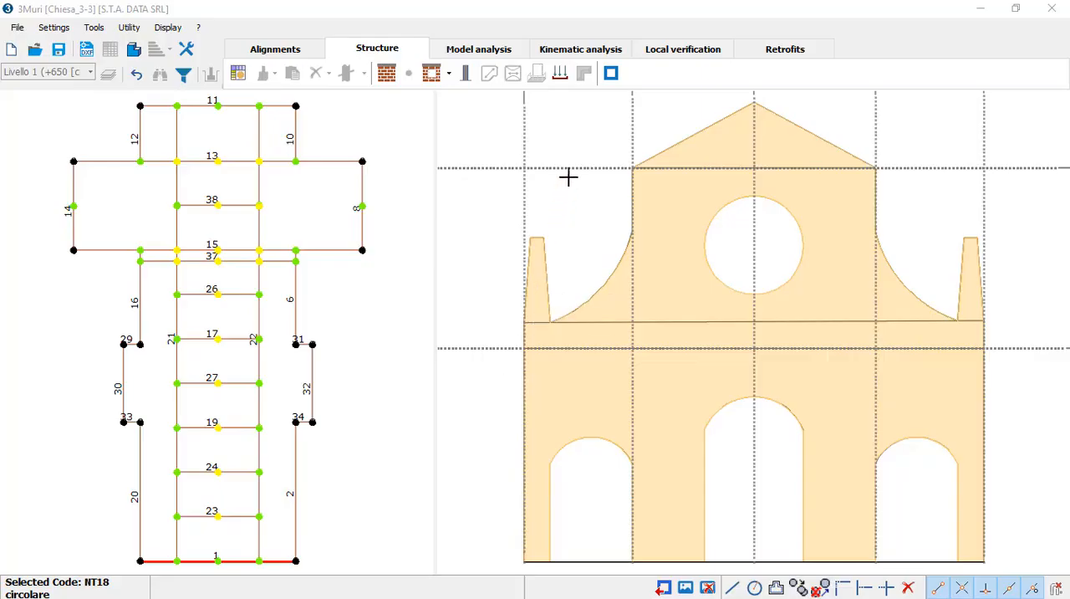
Step: Check the plan view and display transverse wall 37 in the elevation view
{"action": "left_click", "coordinate": [611, 74]}
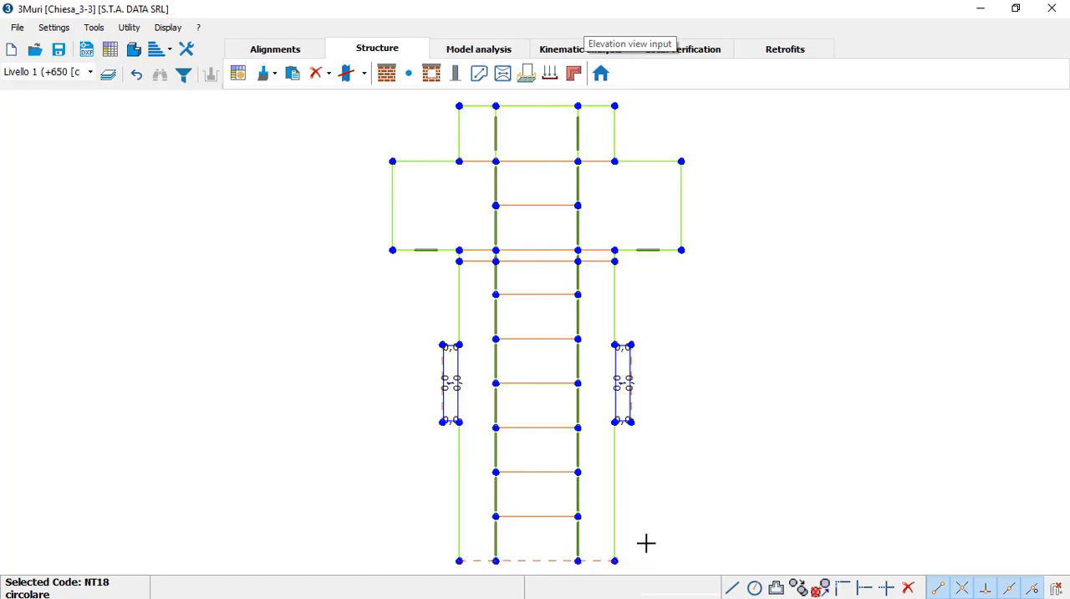
{"action": "left_click", "coordinate": [601, 74]}
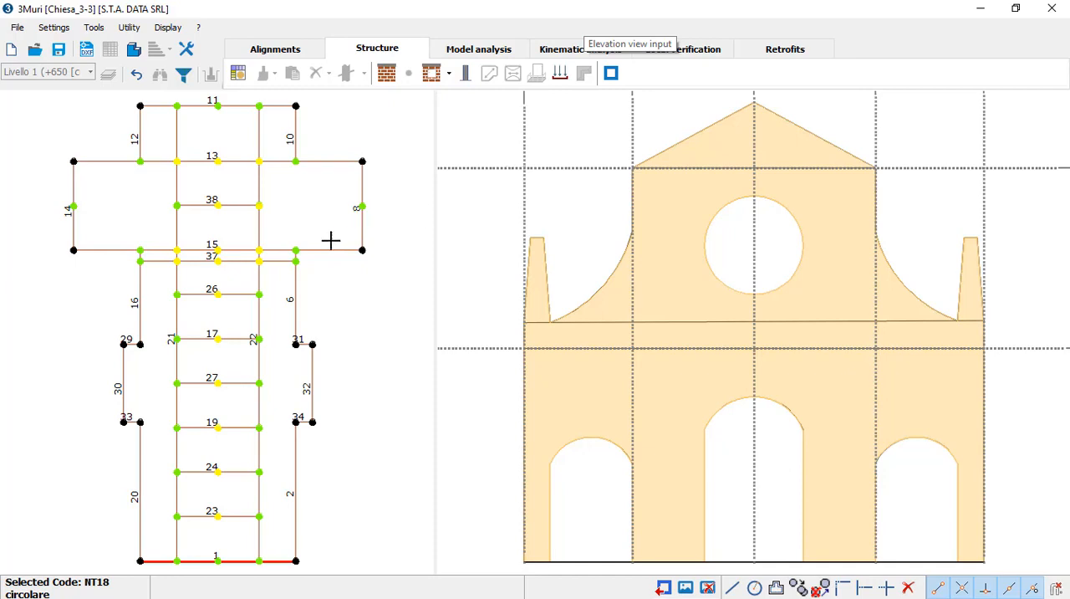
{"action": "left_click", "coordinate": [244, 260]}
{"action": "scroll", "coordinate": [468, 320], "scroll_direction": "down", "scroll_amount": 1}
{"action": "middle_click_drag", "start_coordinate": [605, 245], "coordinate": [618, 387]}
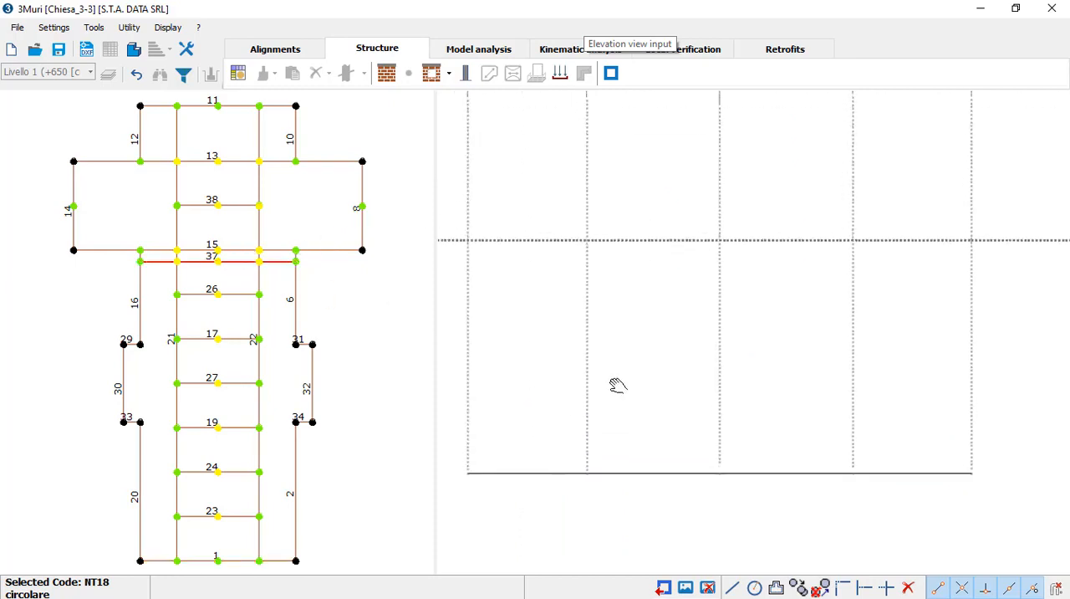
{"action": "scroll", "coordinate": [619, 398], "scroll_direction": "down", "scroll_amount": 2}
{"action": "middle_click_drag", "start_coordinate": [633, 349], "coordinate": [641, 421]}
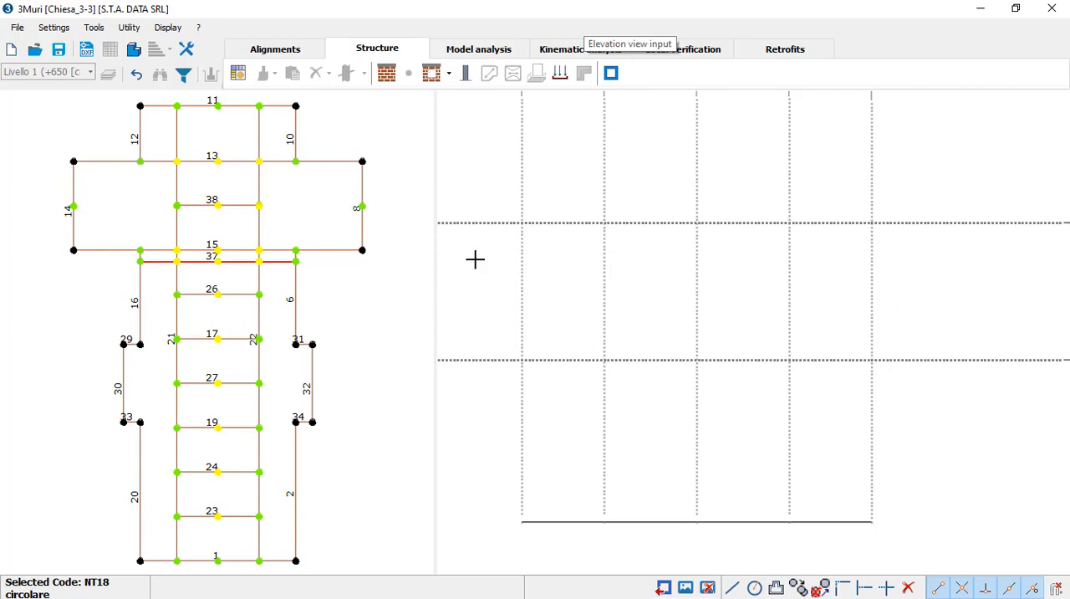
Step: Import Arco_centrale.dxf with X and Y scale 1 and rotation 0°, inserting it at the lower-left corner of wall 37
{"action": "left_click", "coordinate": [86, 51]}
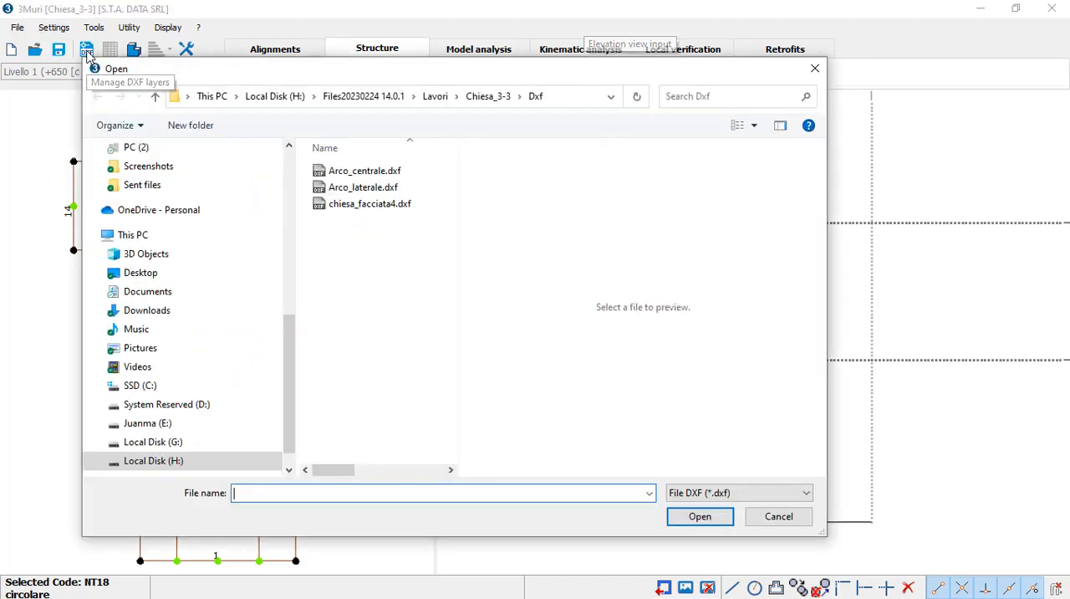
{"action": "left_click", "coordinate": [381, 175]}
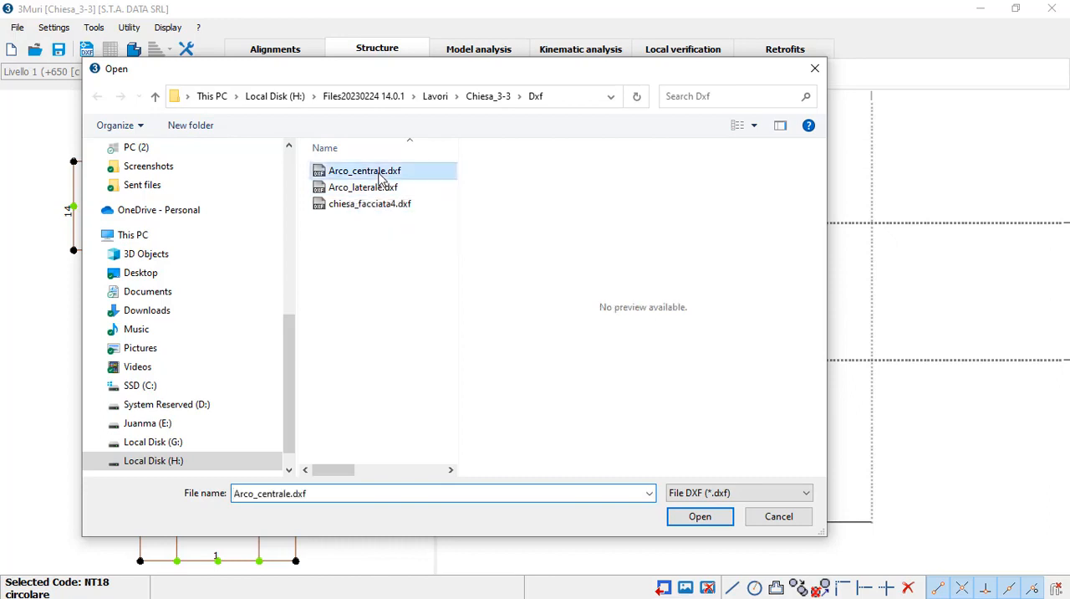
{"action": "left_click", "coordinate": [701, 517]}
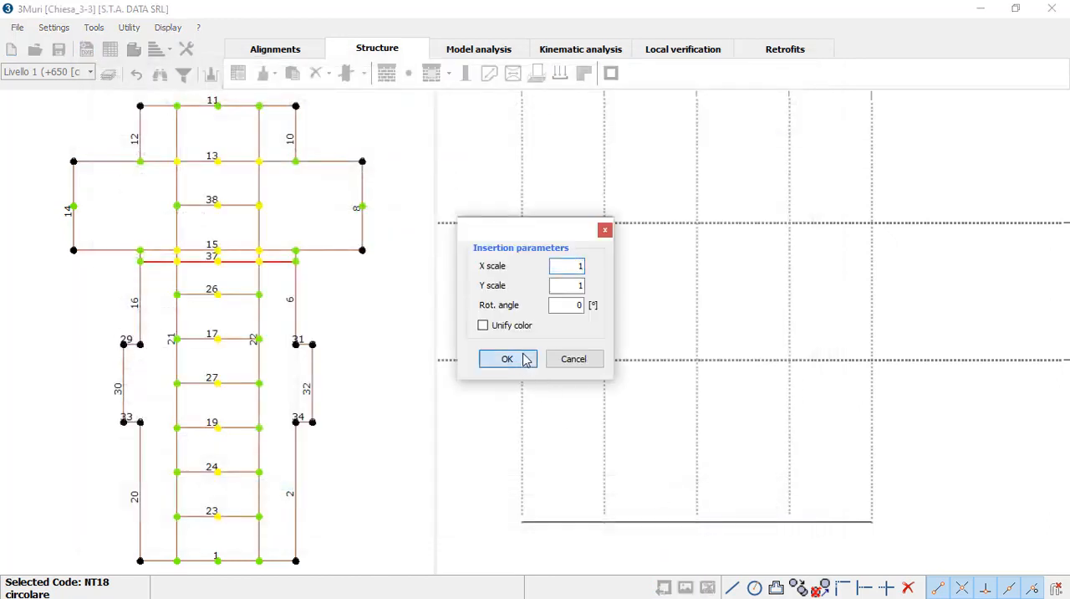
{"action": "left_click", "coordinate": [518, 366]}
{"action": "left_click", "coordinate": [521, 520]}
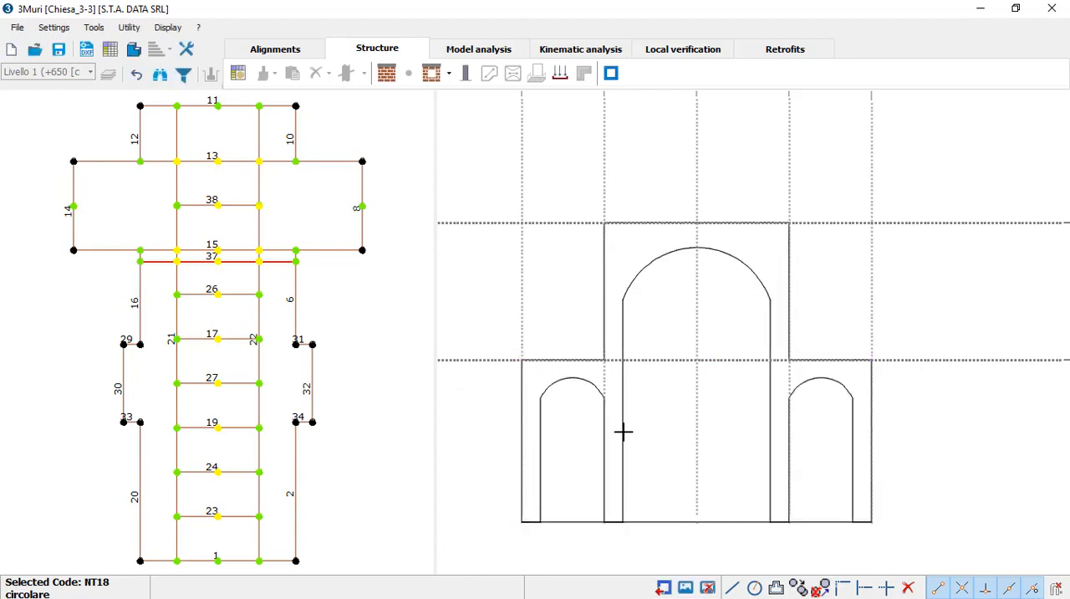
{"action": "mouse_move", "coordinate": [712, 447]}
{"action": "middle_mouse_down"}
{"action": "mouse_move", "coordinate": [680, 416]}
{"action": "mouse_move", "coordinate": [666, 456]}
{"action": "middle_mouse_up"}
{"action": "scroll", "coordinate": [681, 417], "scroll_direction": "down", "scroll_amount": 2}
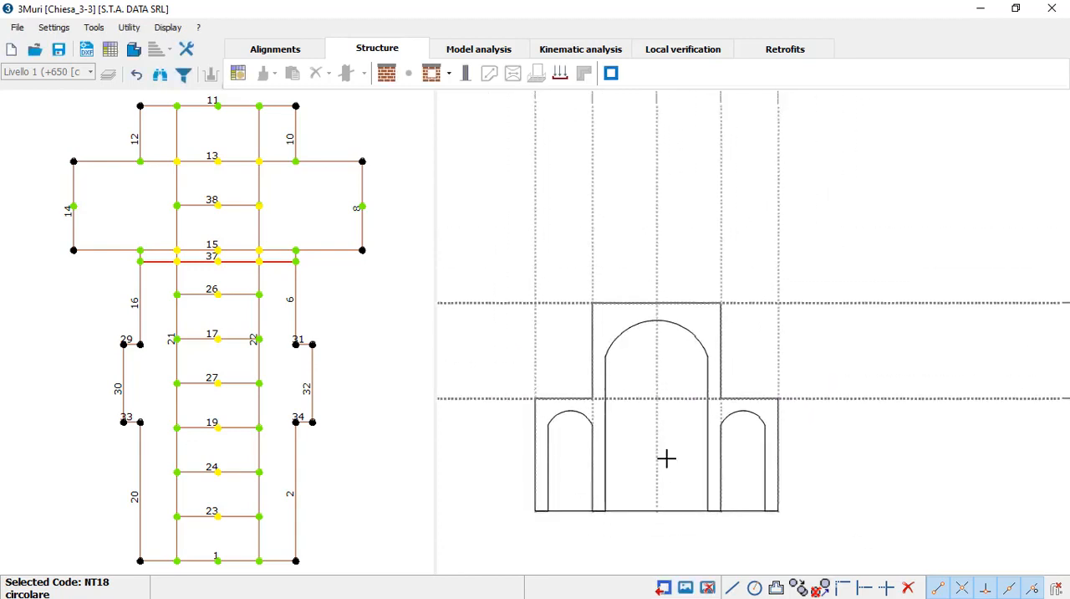
Step: Define a masonry panel 50 cm thick in Muratura3 material with Polyline as the input mode
{"action": "left_click", "coordinate": [387, 76]}
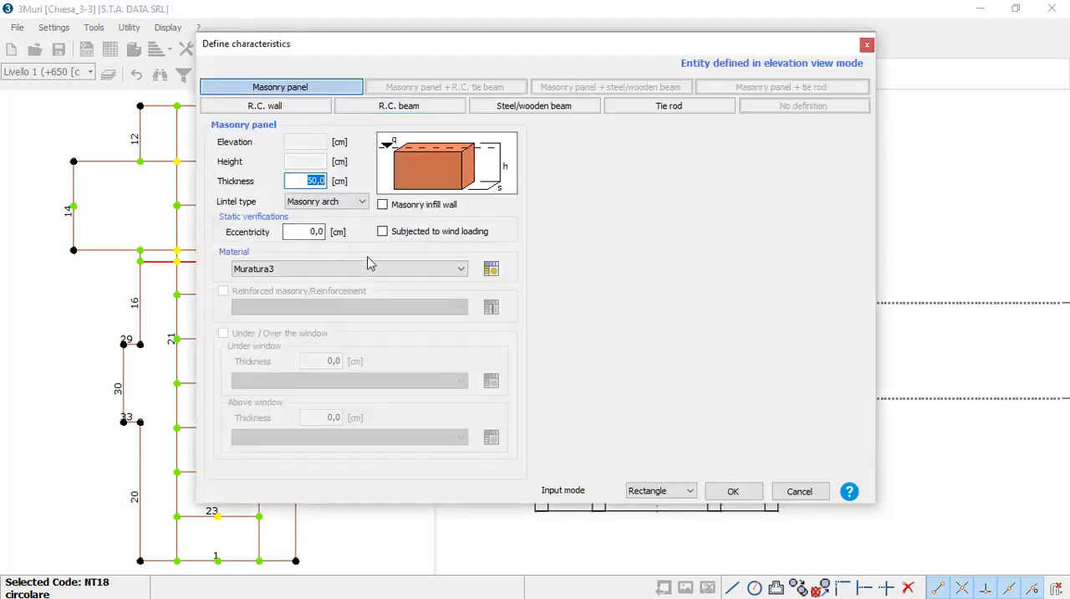
{"action": "left_click", "coordinate": [656, 491]}
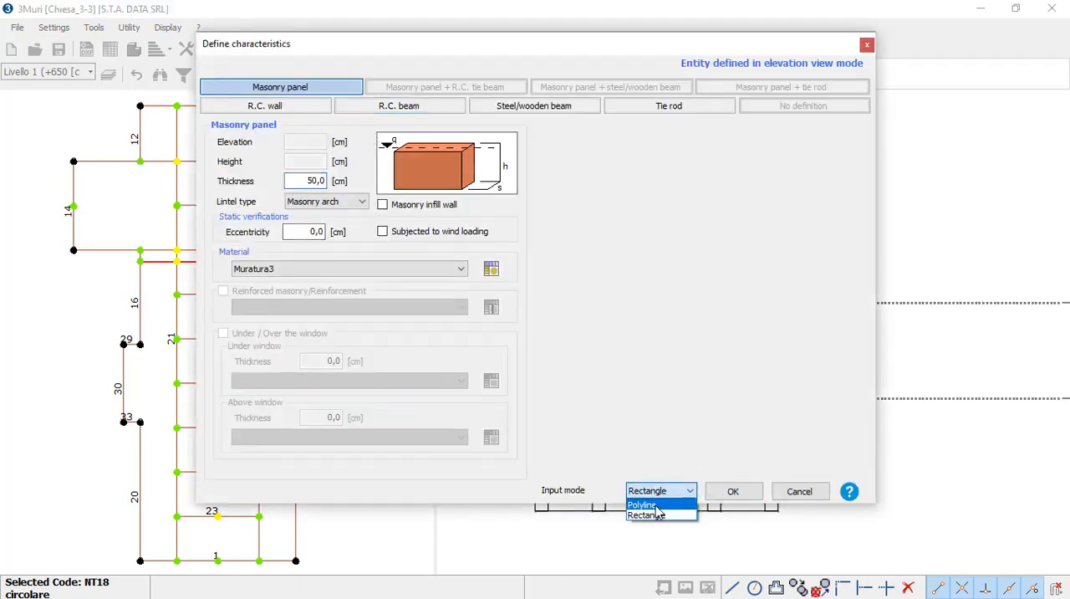
{"action": "left_click", "coordinate": [656, 504]}
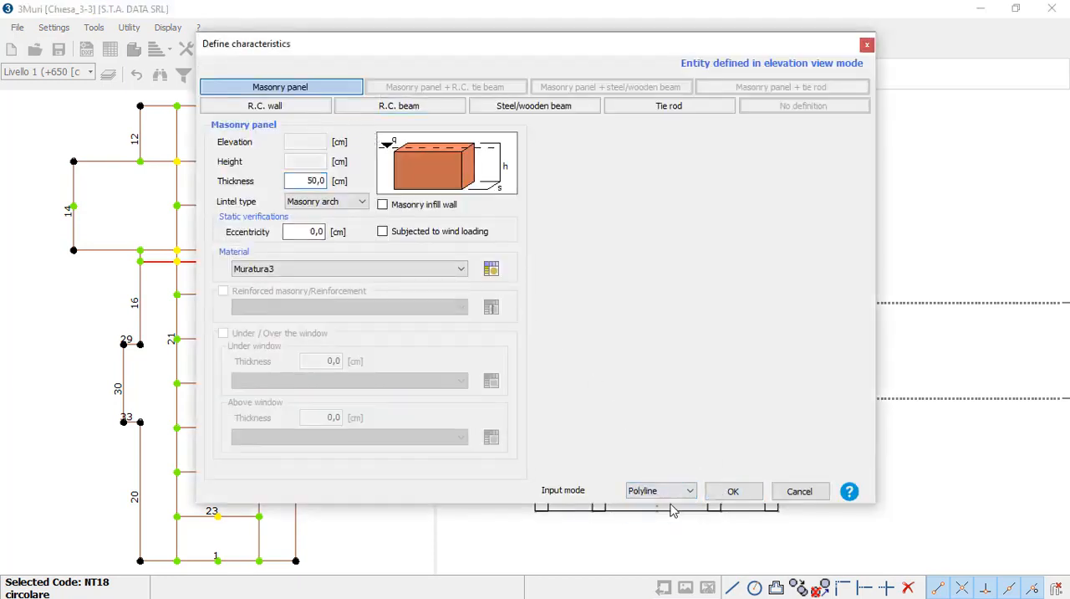
{"action": "left_click", "coordinate": [732, 492]}
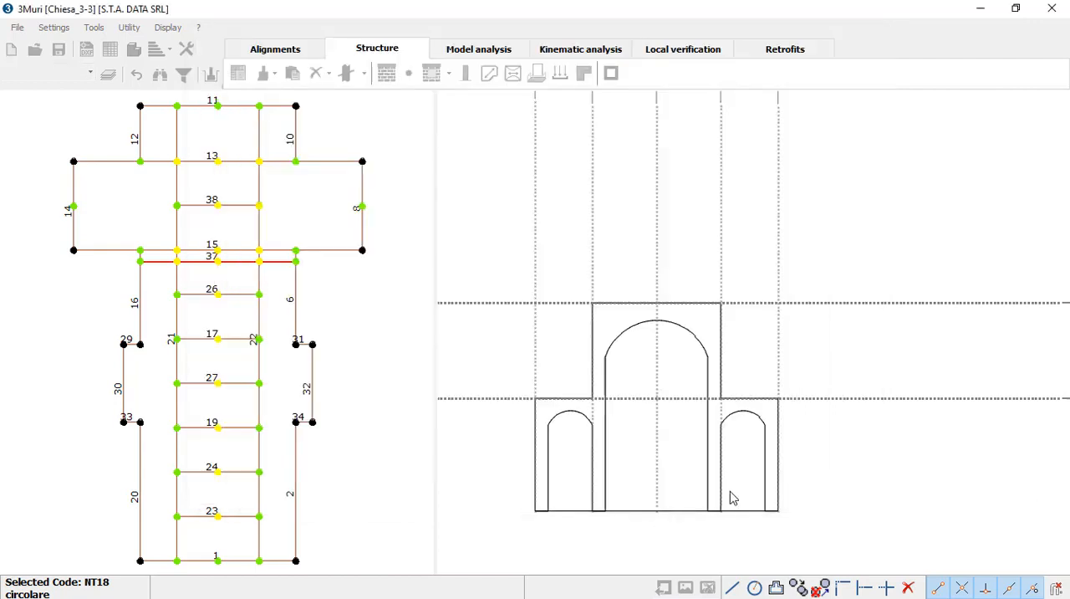
Step: Trace the panel's stepped outer outline from the lower-left corner over the raised central part to the lower-right corner
{"action": "left_click", "coordinate": [535, 510]}
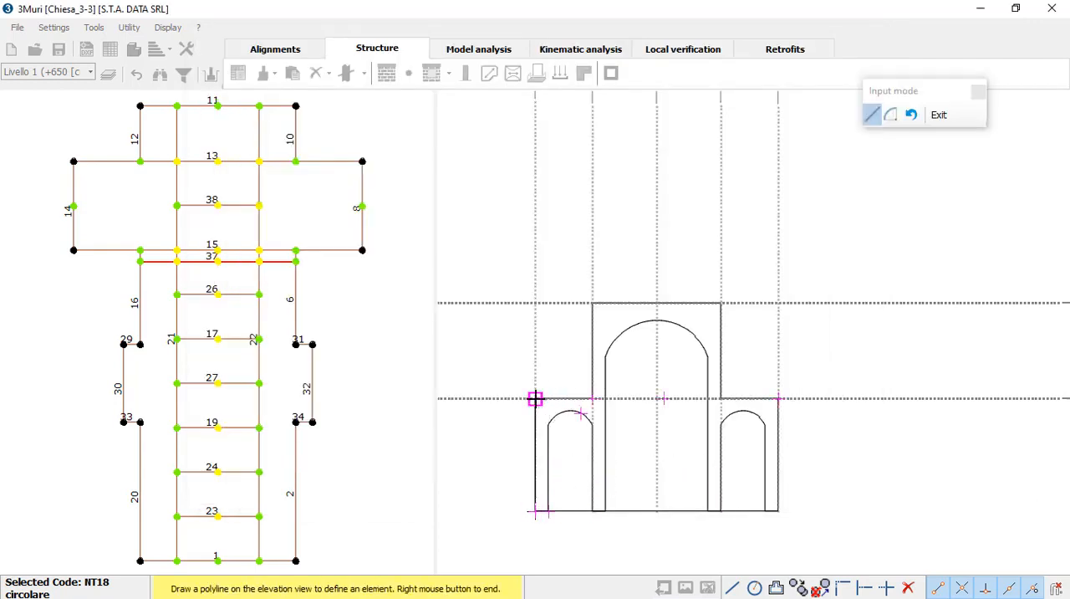
{"action": "left_click", "coordinate": [535, 397]}
{"action": "left_click", "coordinate": [593, 398]}
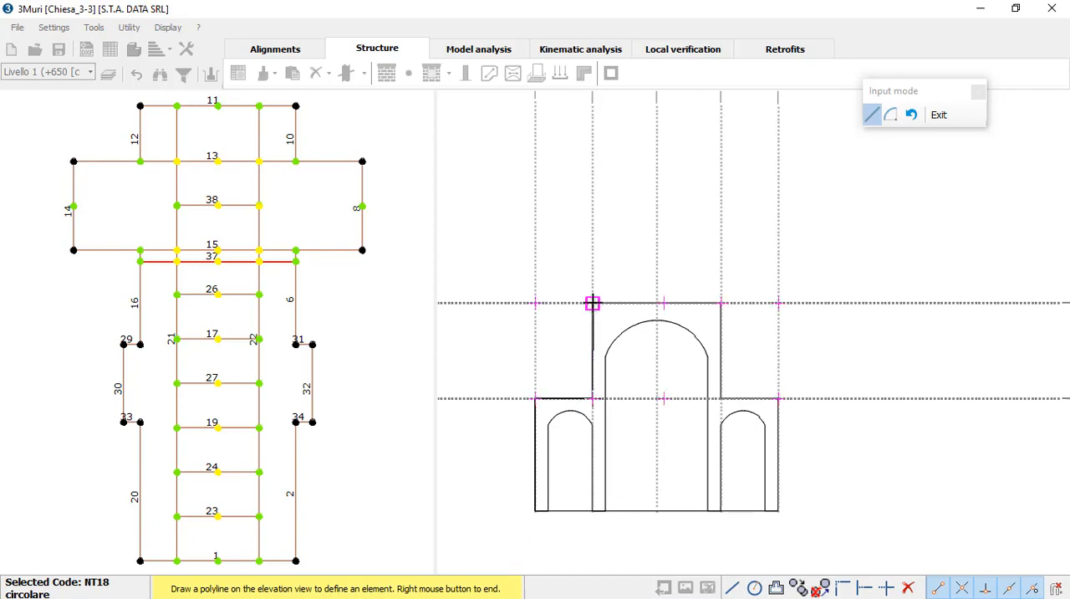
{"action": "left_click", "coordinate": [592, 303]}
{"action": "left_click", "coordinate": [720, 303]}
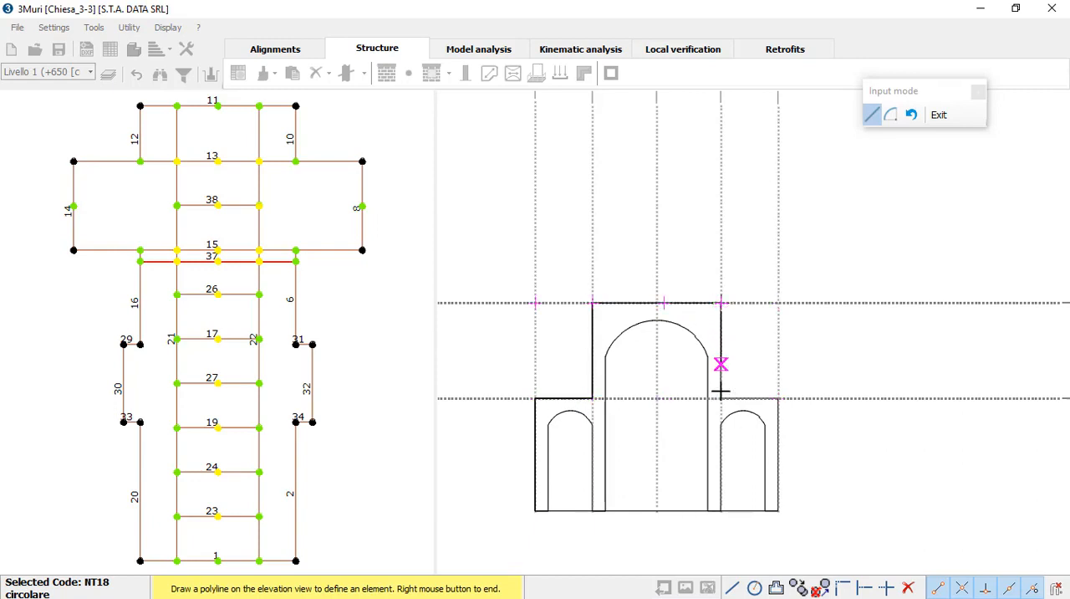
{"action": "left_click", "coordinate": [721, 398]}
{"action": "left_click", "coordinate": [779, 398]}
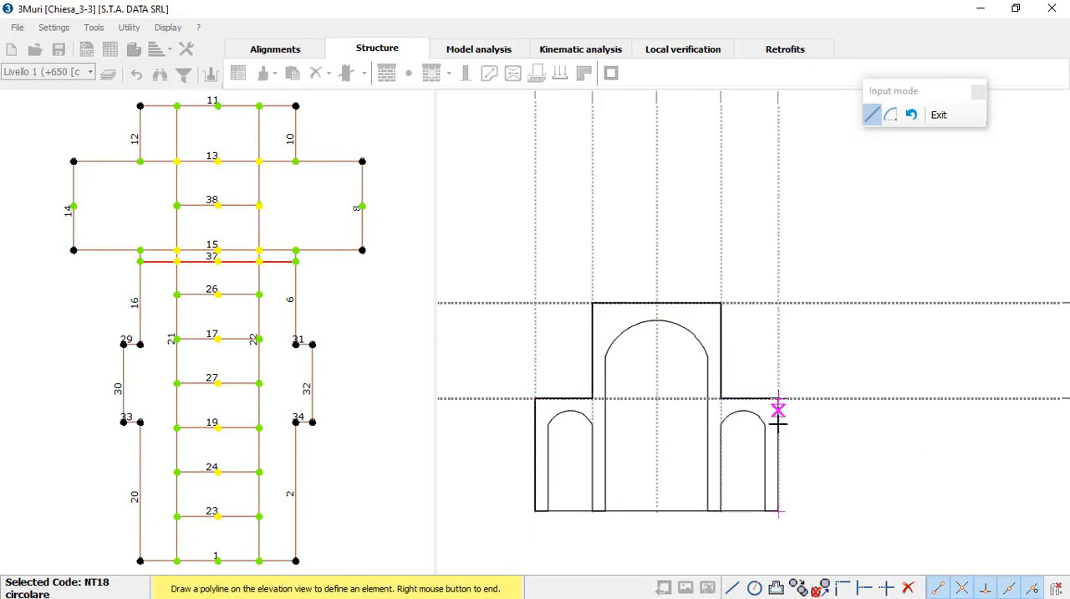
{"action": "scroll", "coordinate": [780, 521], "scroll_direction": "up", "scroll_amount": 1}
{"action": "left_click", "coordinate": [778, 506]}
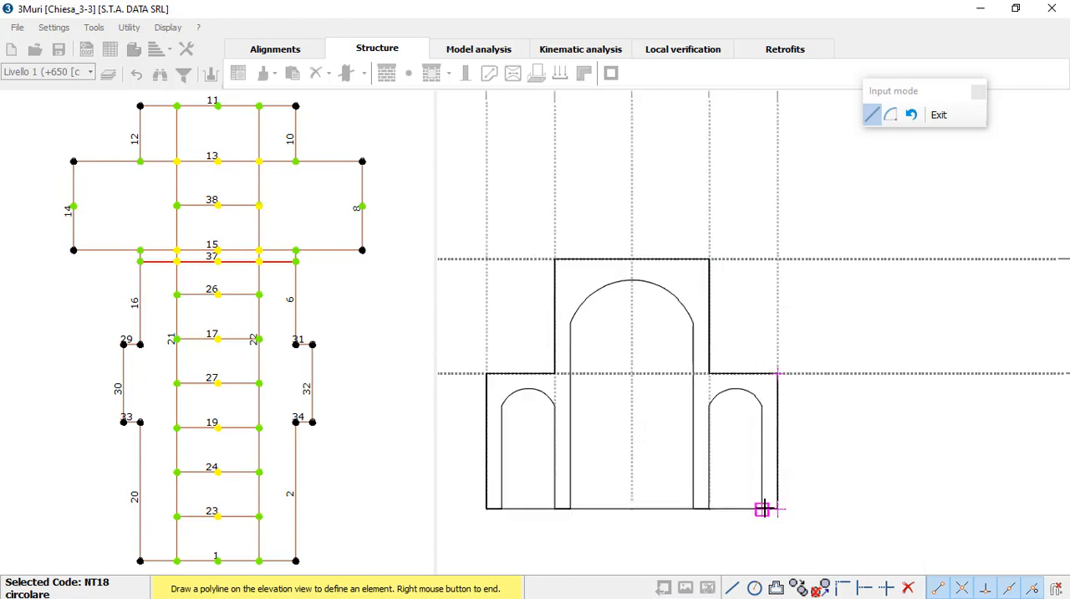
Step: Continue the outline along the outer pier's base, up the right side arch's outer edge and over its top with an arc
{"action": "left_click", "coordinate": [761, 507]}
{"action": "left_click", "coordinate": [761, 406]}
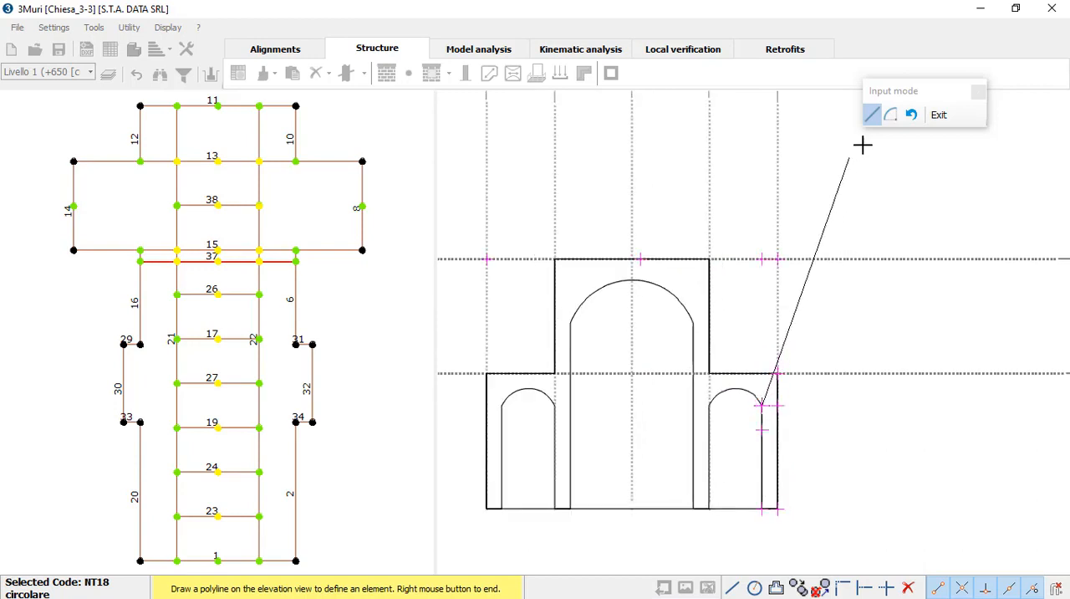
{"action": "left_click", "coordinate": [891, 117]}
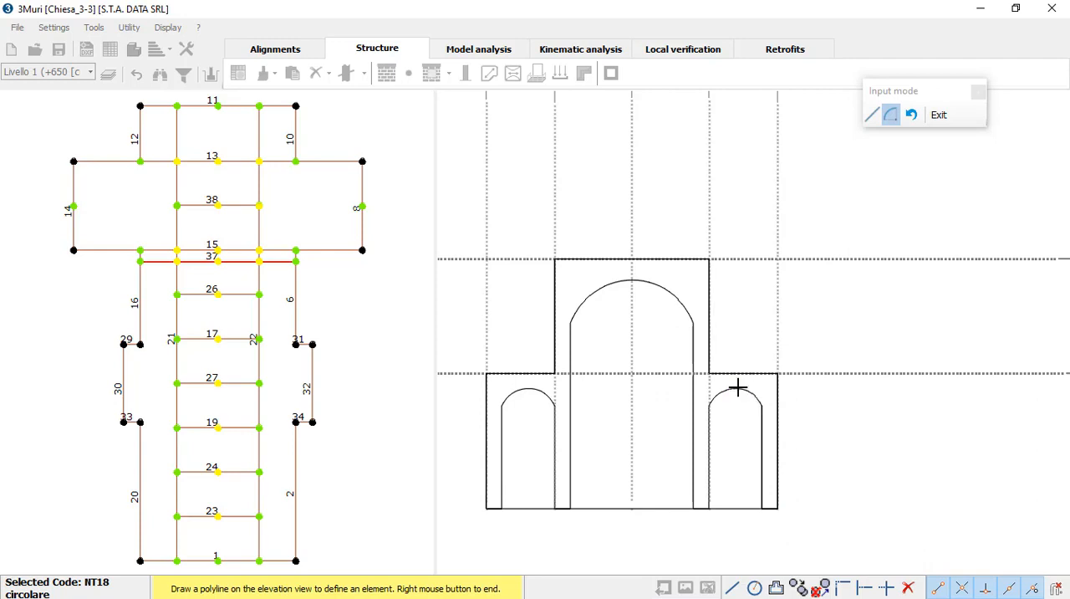
{"action": "left_click", "coordinate": [708, 406]}
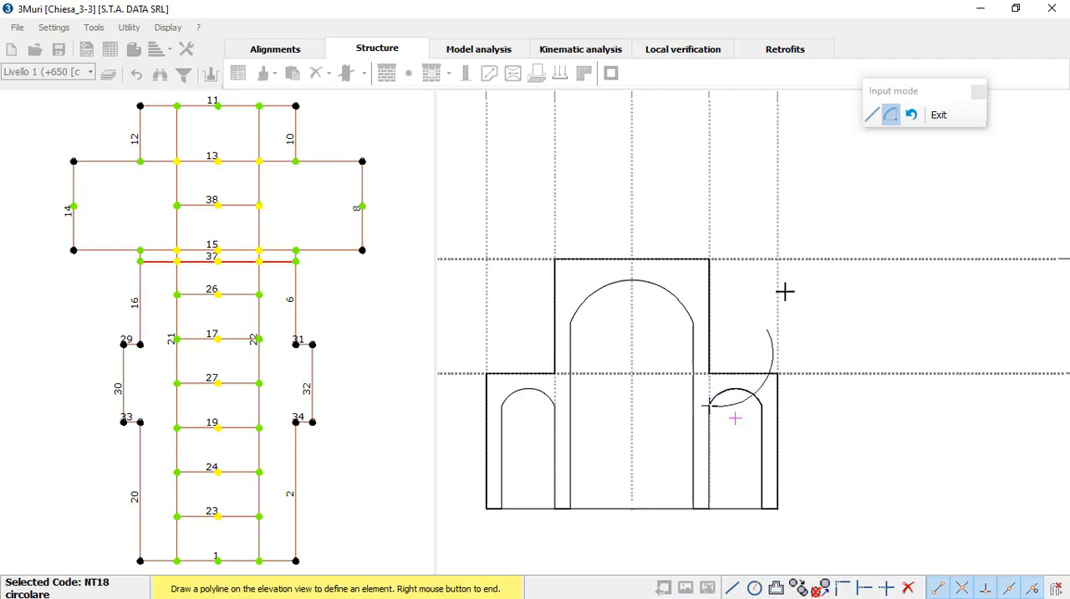
Step: Continue the outline down the right side arch's inner edge, along the pier base, up the central arch and over its top with an arc
{"action": "left_click", "coordinate": [872, 115]}
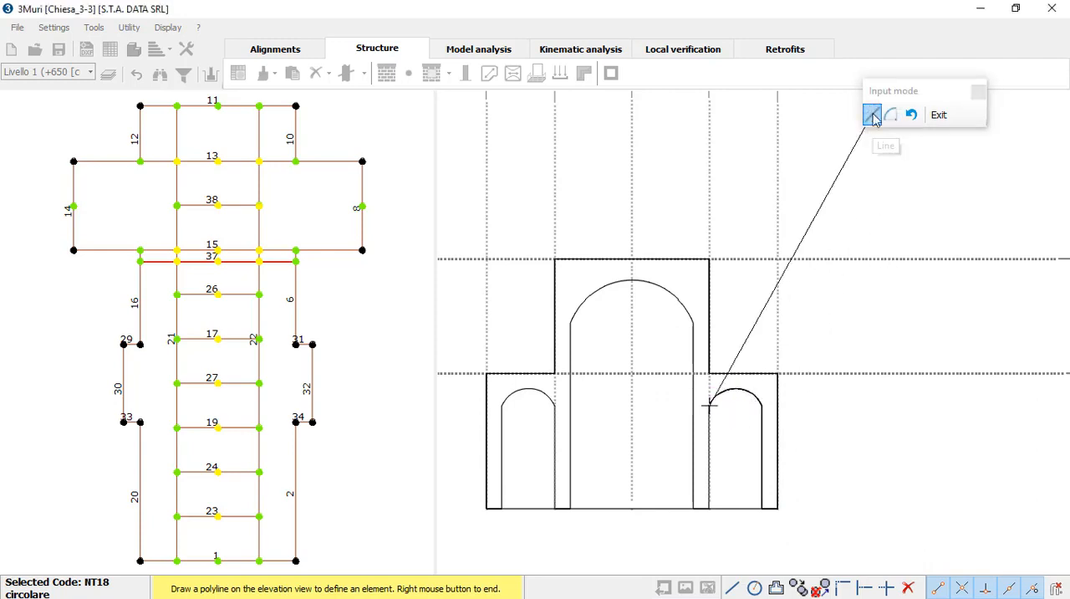
{"action": "left_click", "coordinate": [693, 508]}
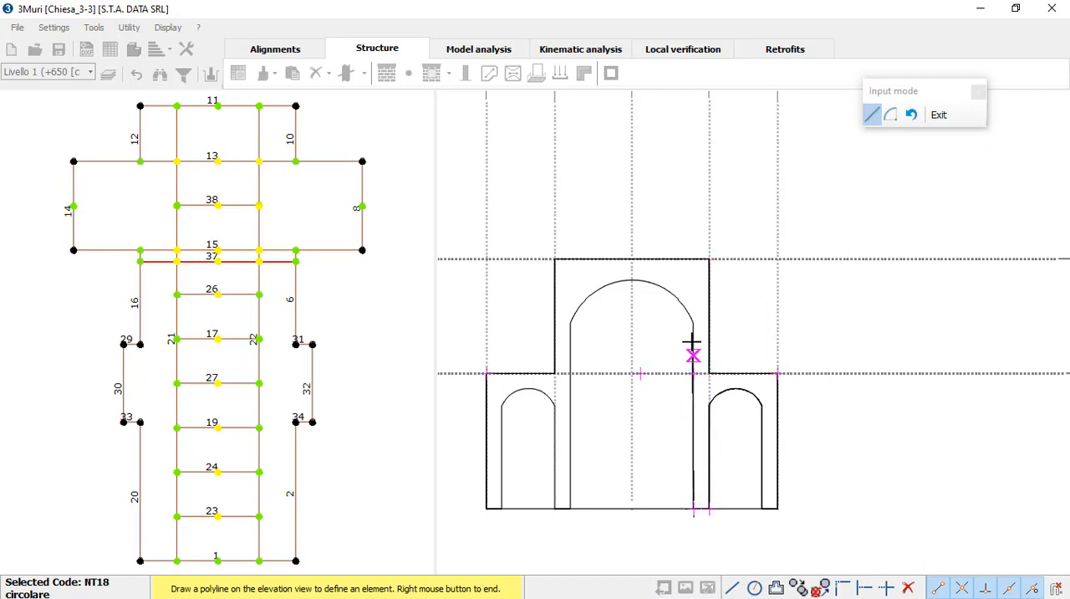
{"action": "left_click", "coordinate": [694, 321]}
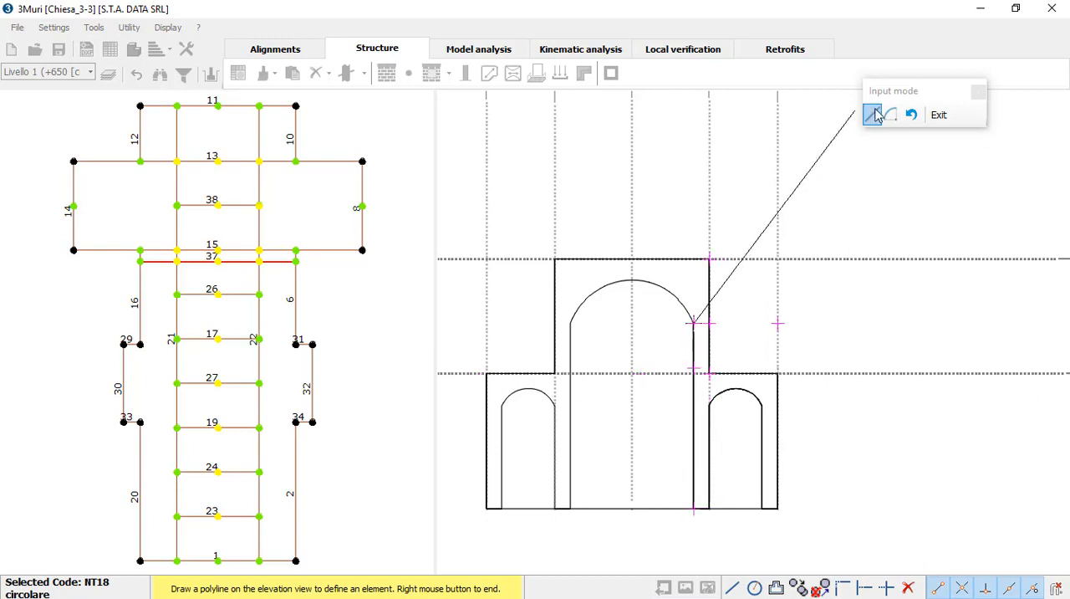
{"action": "left_click", "coordinate": [890, 115]}
{"action": "left_click", "coordinate": [633, 282]}
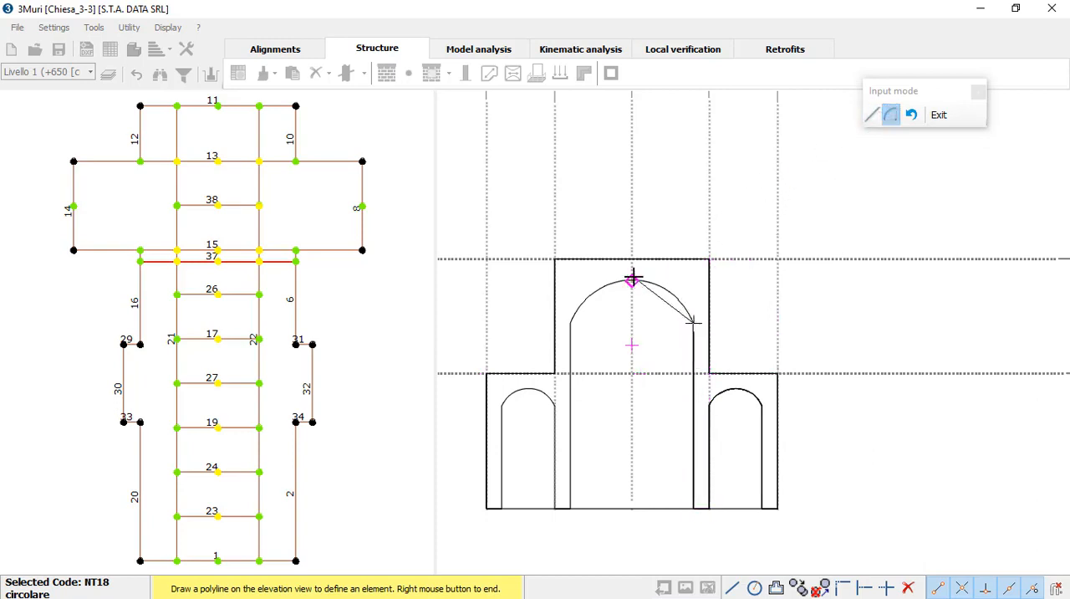
{"action": "left_click", "coordinate": [569, 324]}
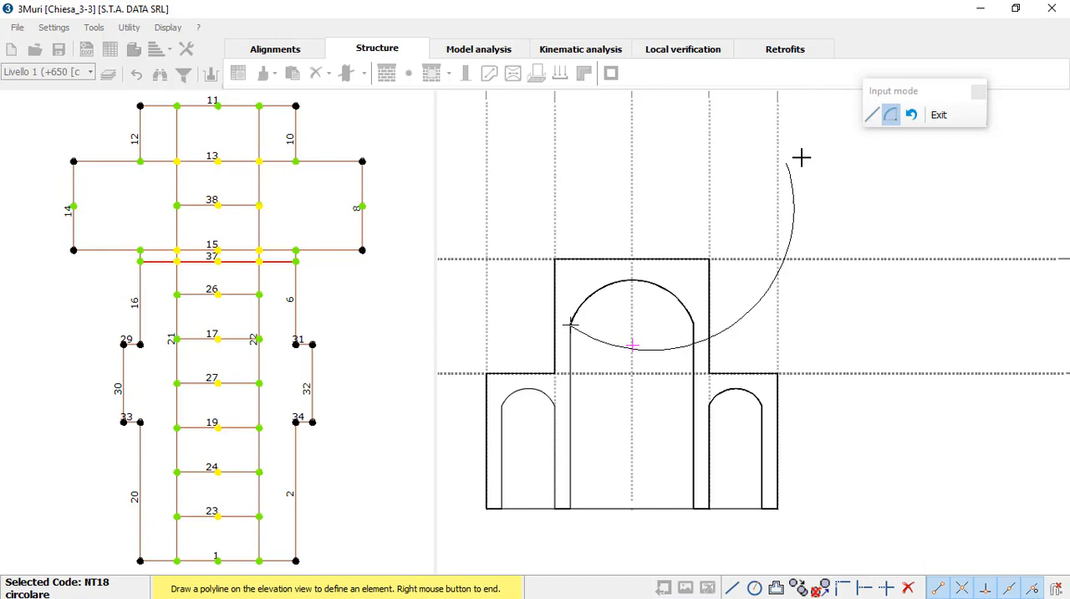
Step: Trace down the central arch's left edge, along the pier base and around the left side arch, closing the panel at the lower-left corner
{"action": "left_click", "coordinate": [874, 119]}
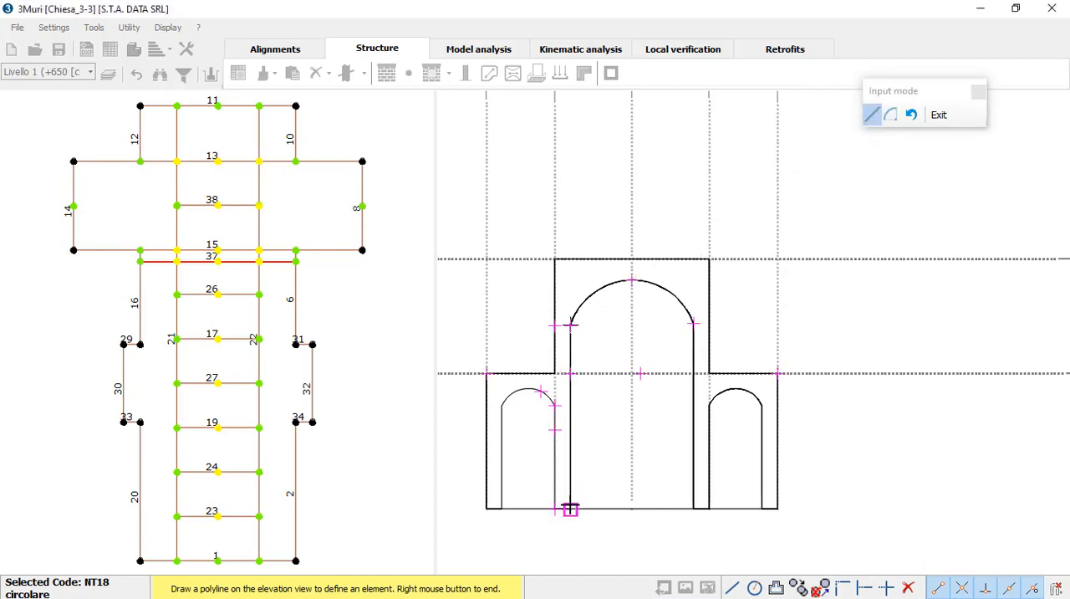
{"action": "left_click", "coordinate": [555, 509]}
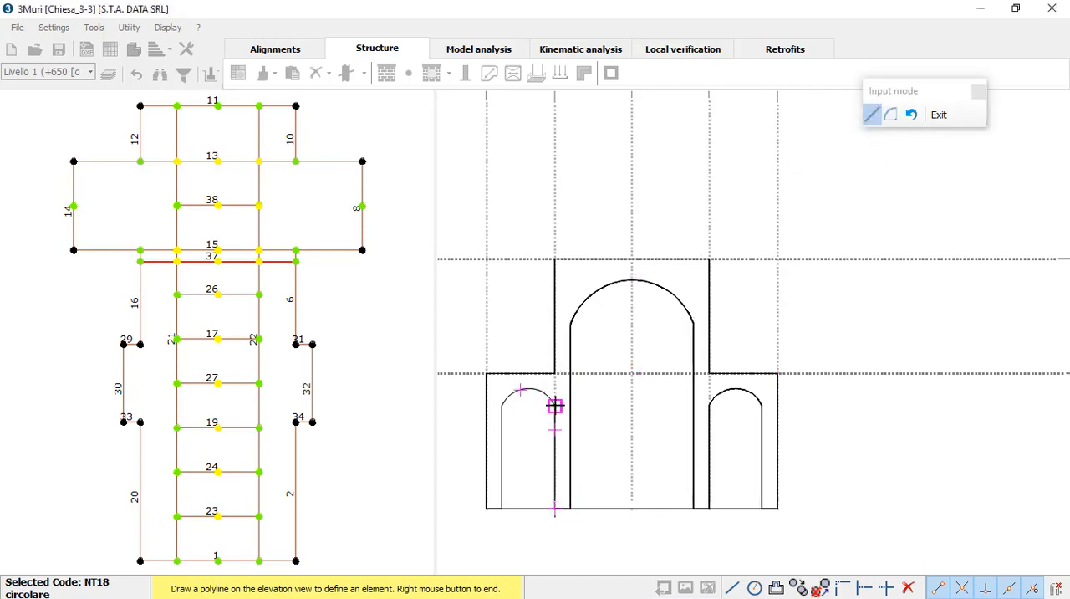
{"action": "left_click", "coordinate": [555, 406]}
{"action": "left_click", "coordinate": [891, 115]}
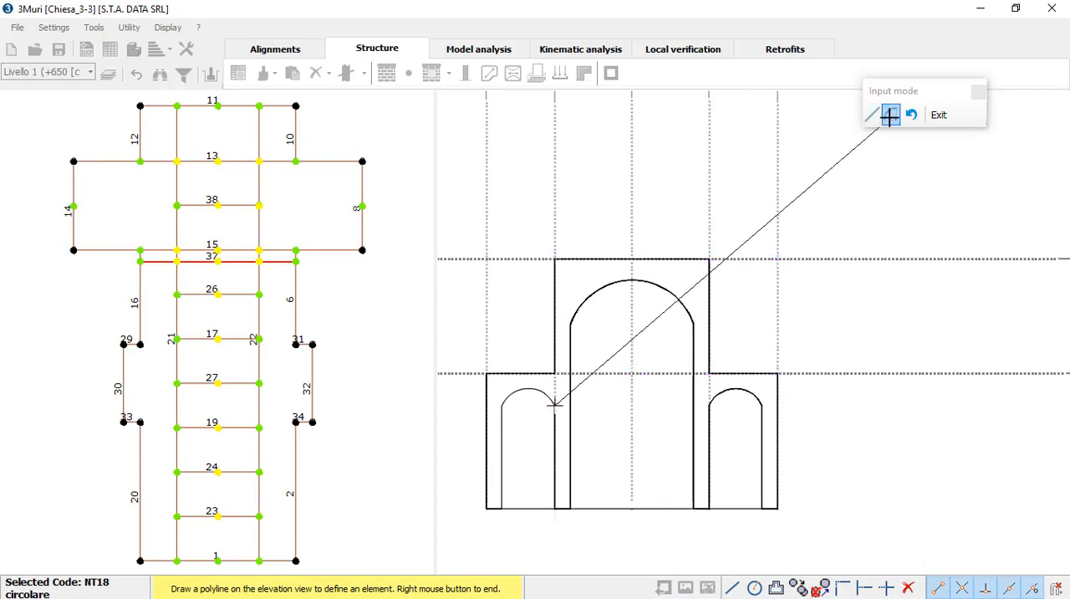
{"action": "left_click", "coordinate": [501, 406]}
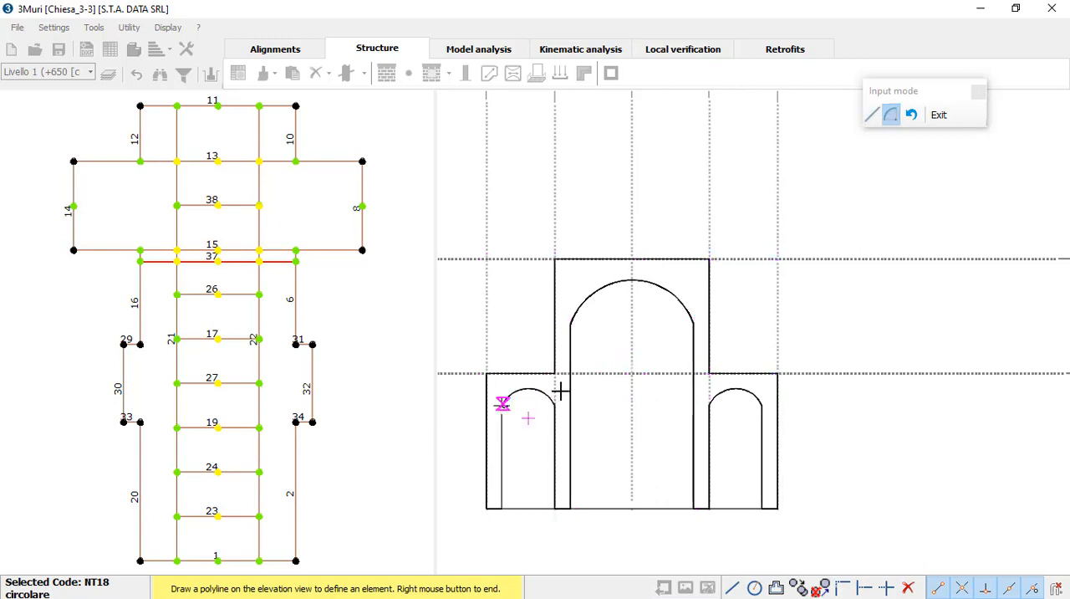
{"action": "left_click", "coordinate": [872, 116]}
{"action": "left_click", "coordinate": [502, 508]}
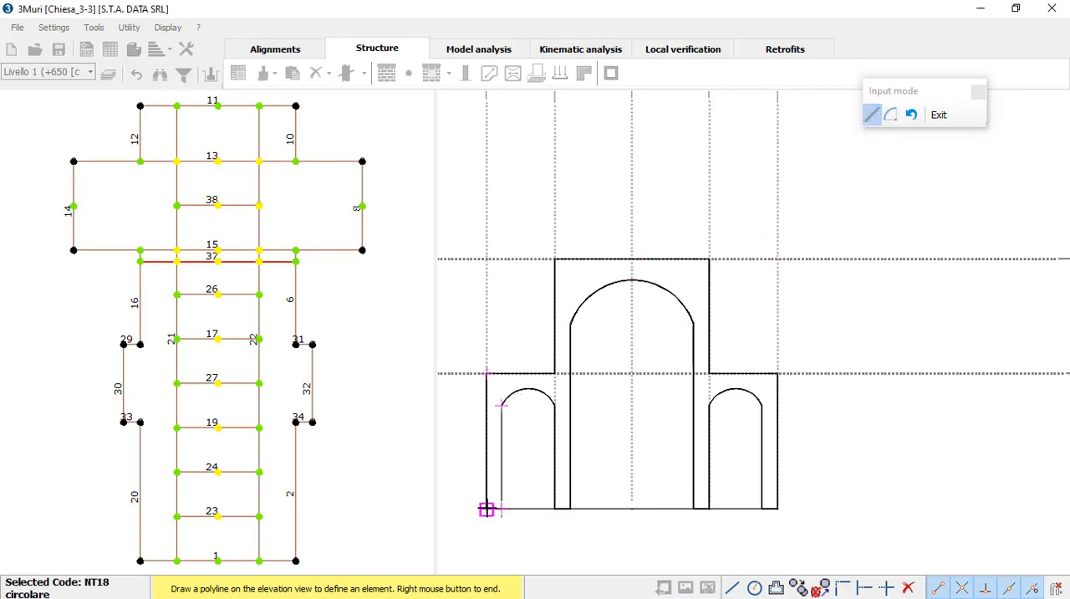
{"action": "left_click", "coordinate": [486, 509]}
{"action": "right_click", "coordinate": [519, 464]}
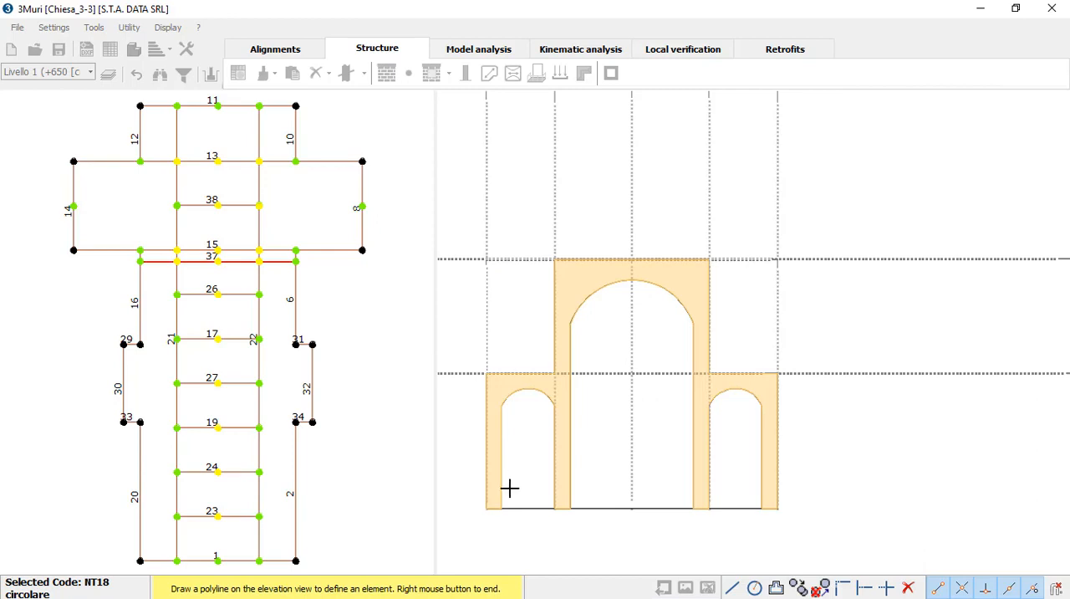
Step: Examine the church's 3D model with its facade, arches and roof, and return to the wall elevation
{"action": "middle_click_drag", "start_coordinate": [588, 396], "coordinate": [602, 399]}
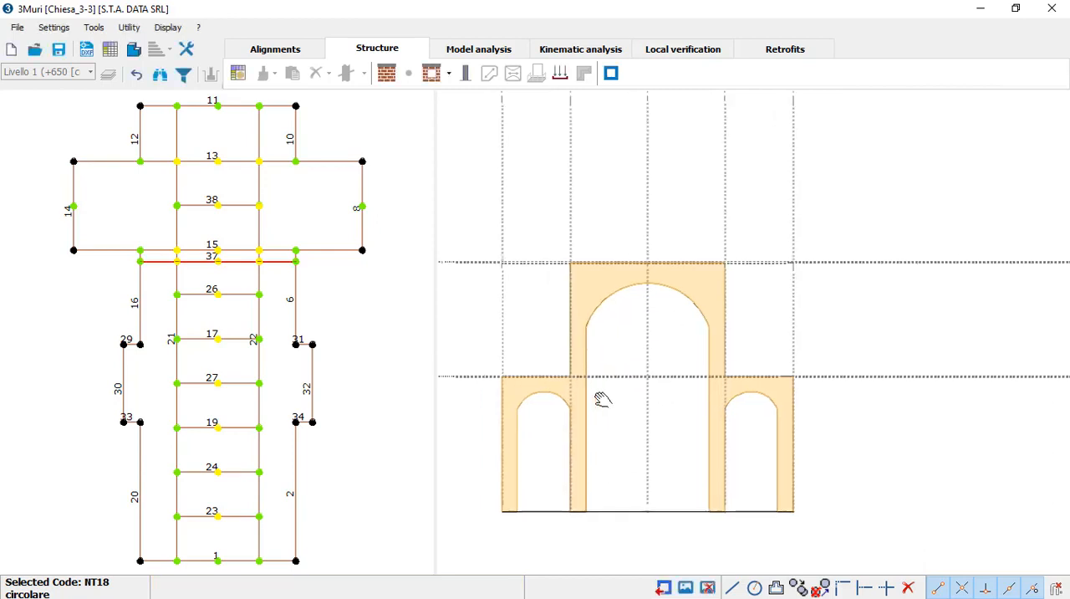
{"action": "scroll", "coordinate": [577, 431], "scroll_direction": "down", "scroll_amount": 2}
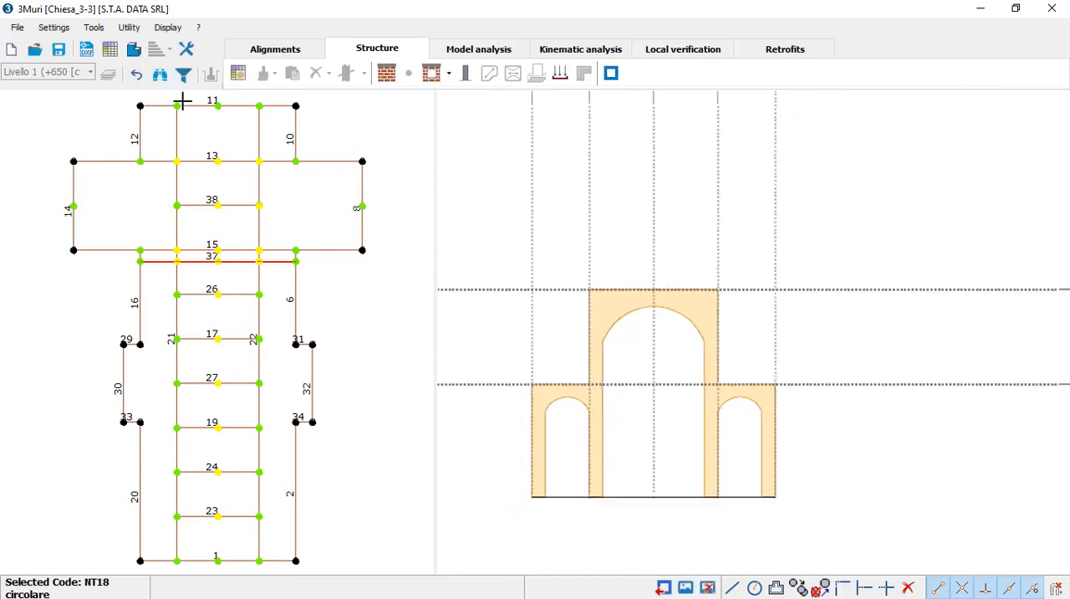
{"action": "left_click", "coordinate": [133, 50]}
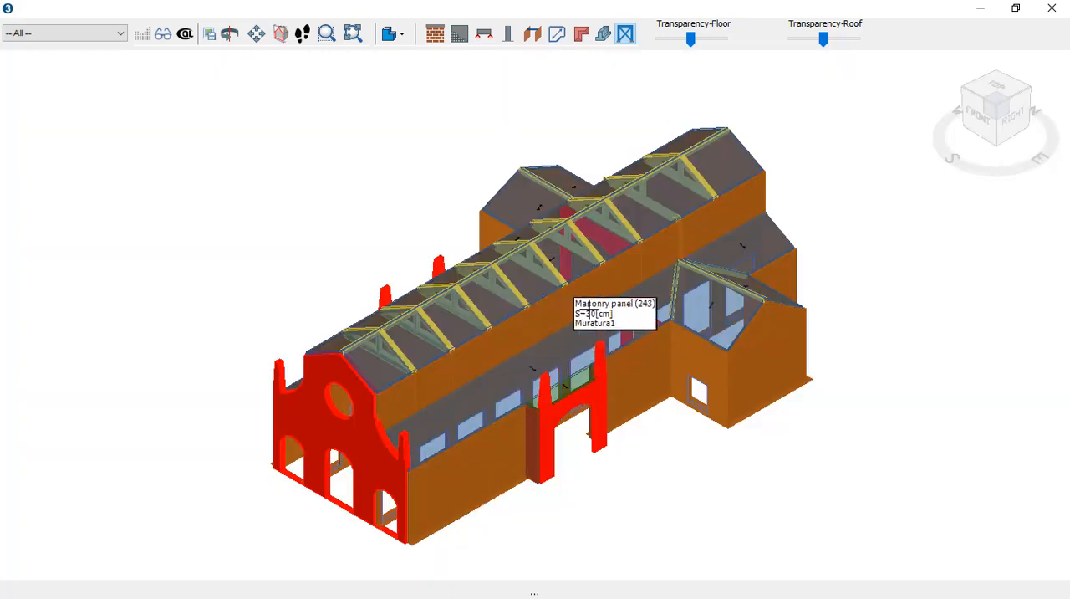
{"action": "scroll", "coordinate": [589, 280], "scroll_direction": "up", "scroll_amount": 1}
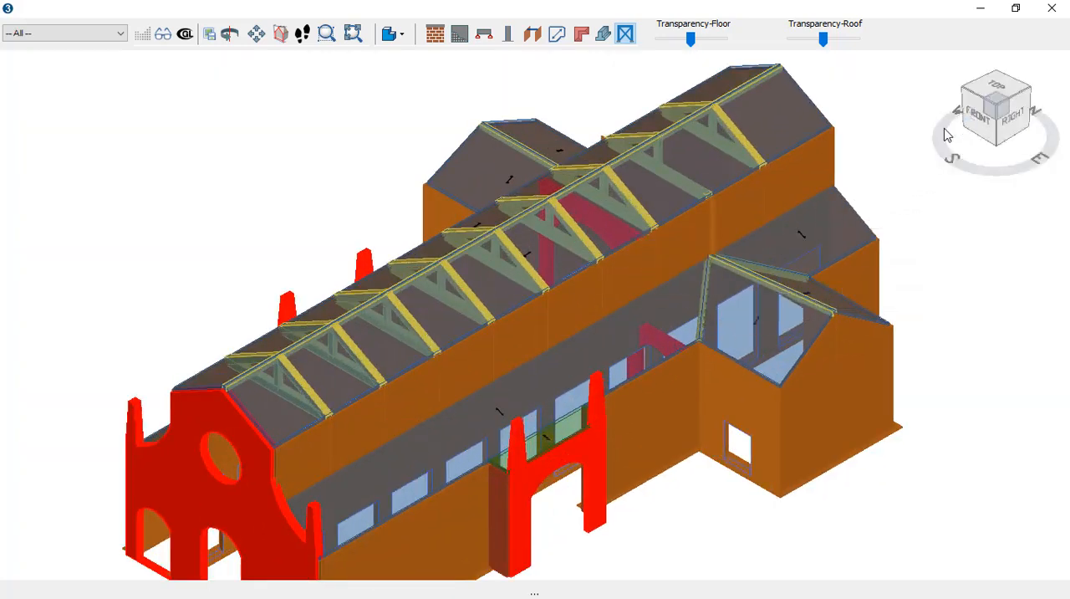
{"action": "left_click_drag", "start_coordinate": [951, 138], "coordinate": [920, 135]}
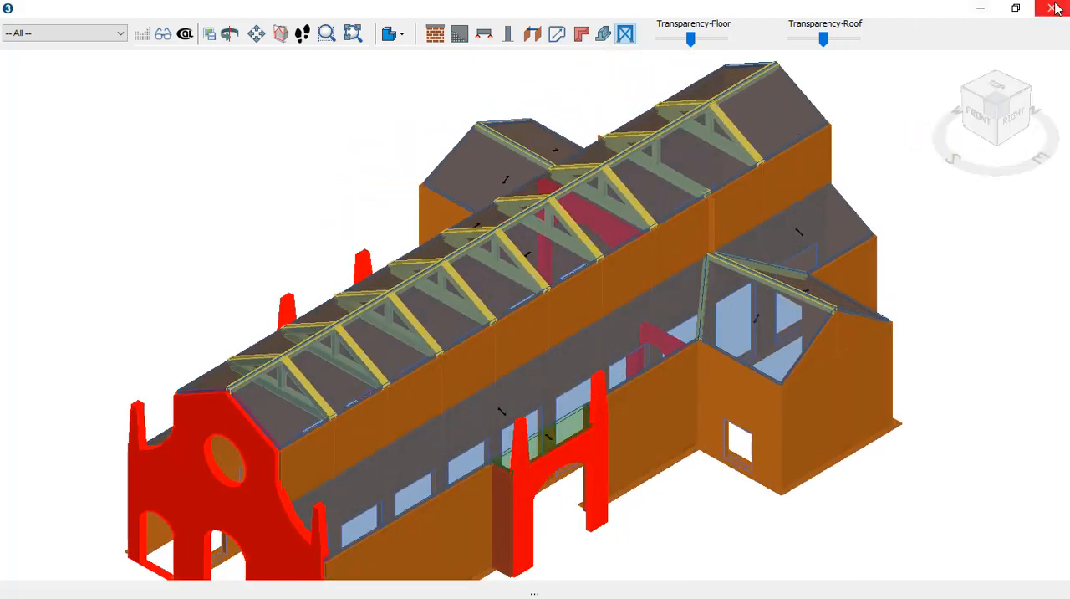
{"action": "left_click", "coordinate": [1052, 8]}
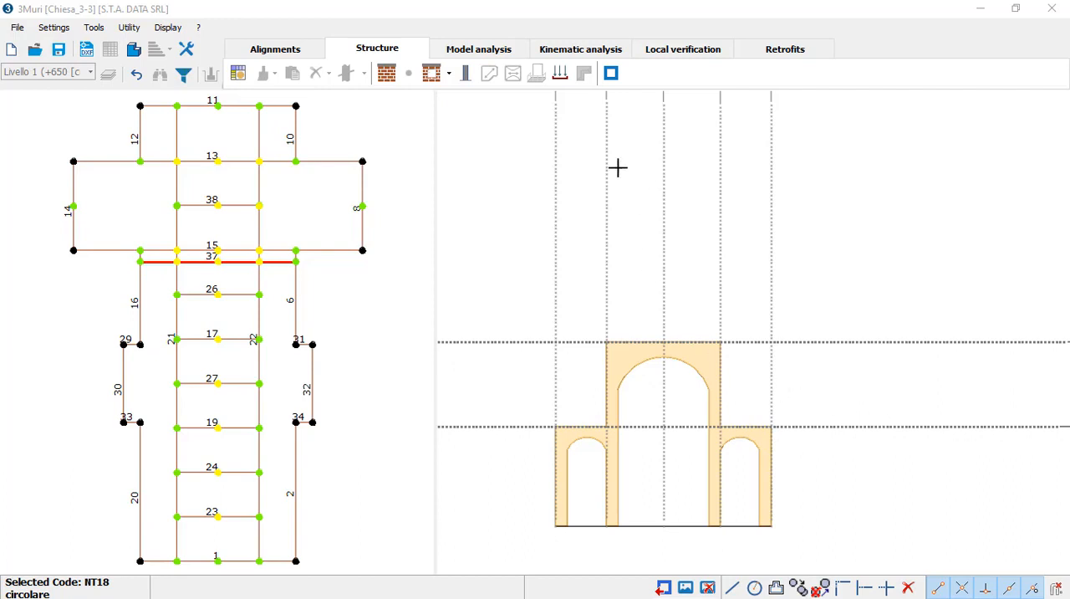
Step: Create an Out of Plane kinematic named Kinematic1 for wall 1 in the kinematic analysis
{"action": "left_click", "coordinate": [582, 49]}
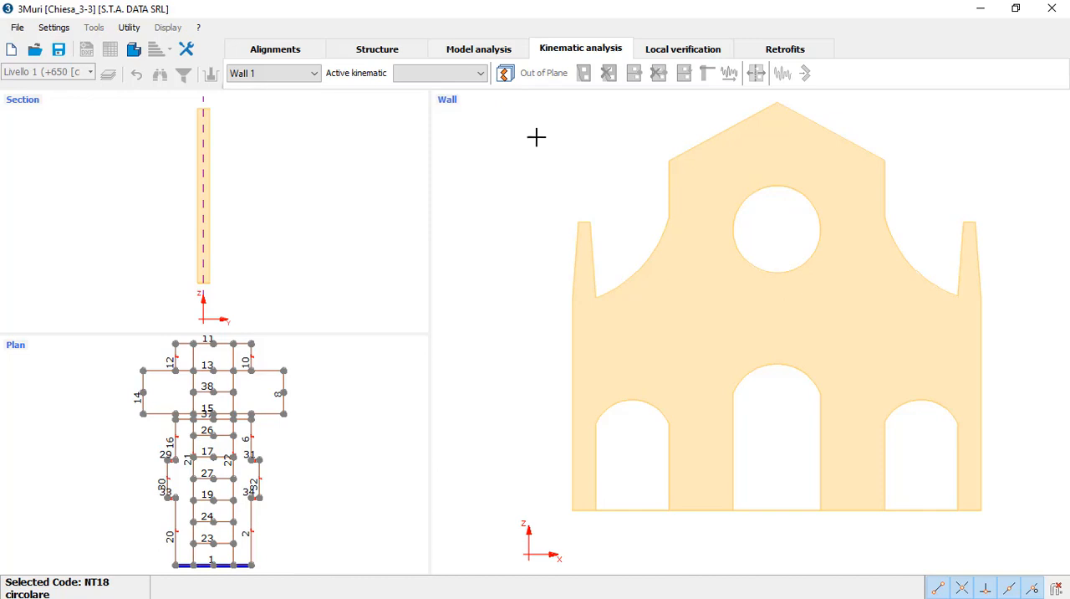
{"action": "left_click", "coordinate": [506, 74]}
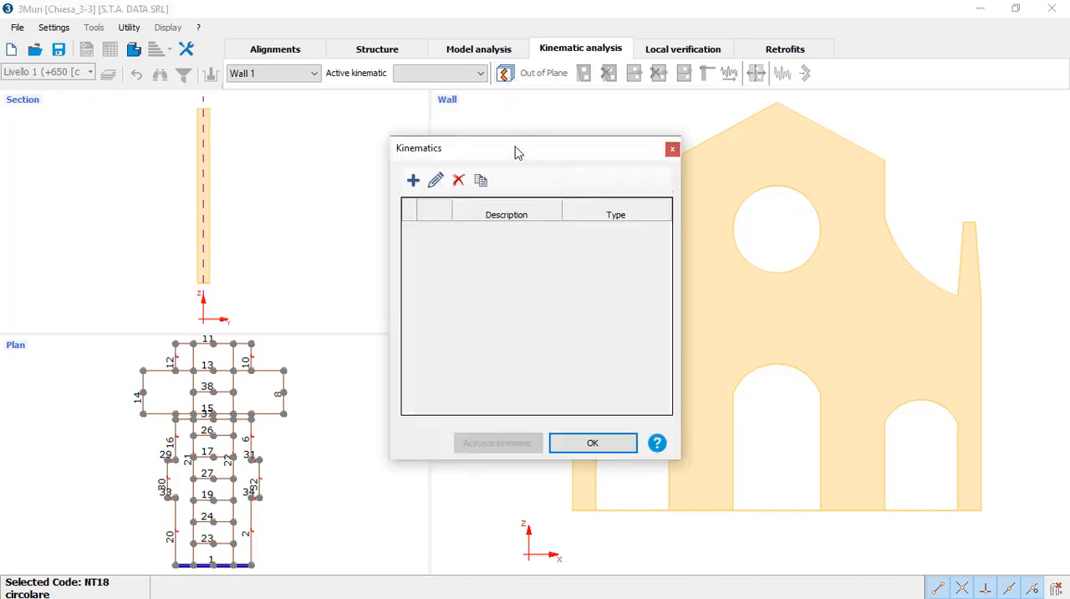
{"action": "left_click_drag", "start_coordinate": [516, 152], "coordinate": [395, 158]}
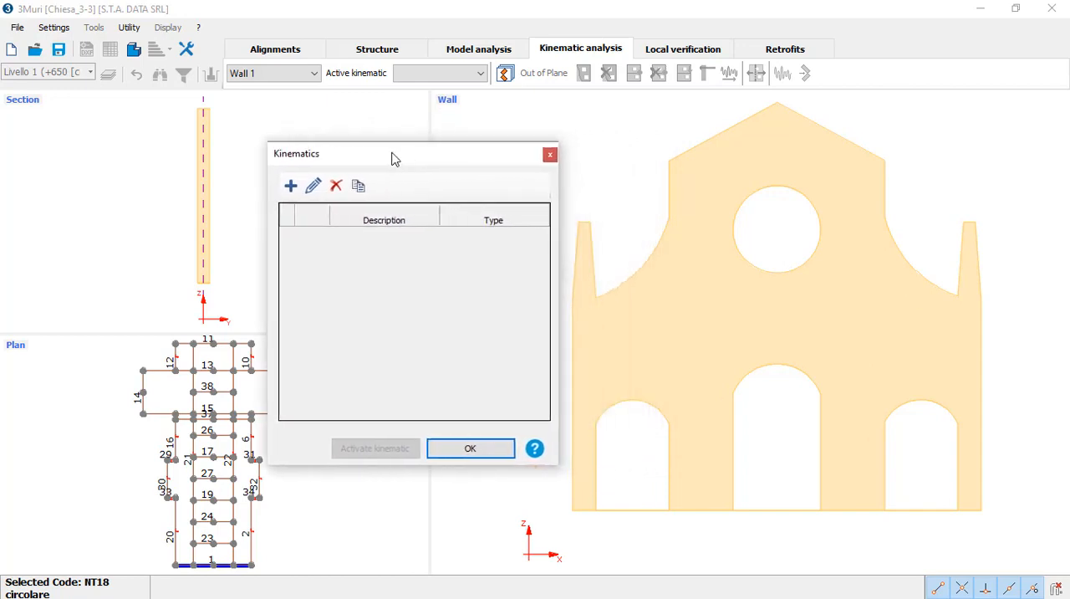
{"action": "left_click", "coordinate": [291, 185]}
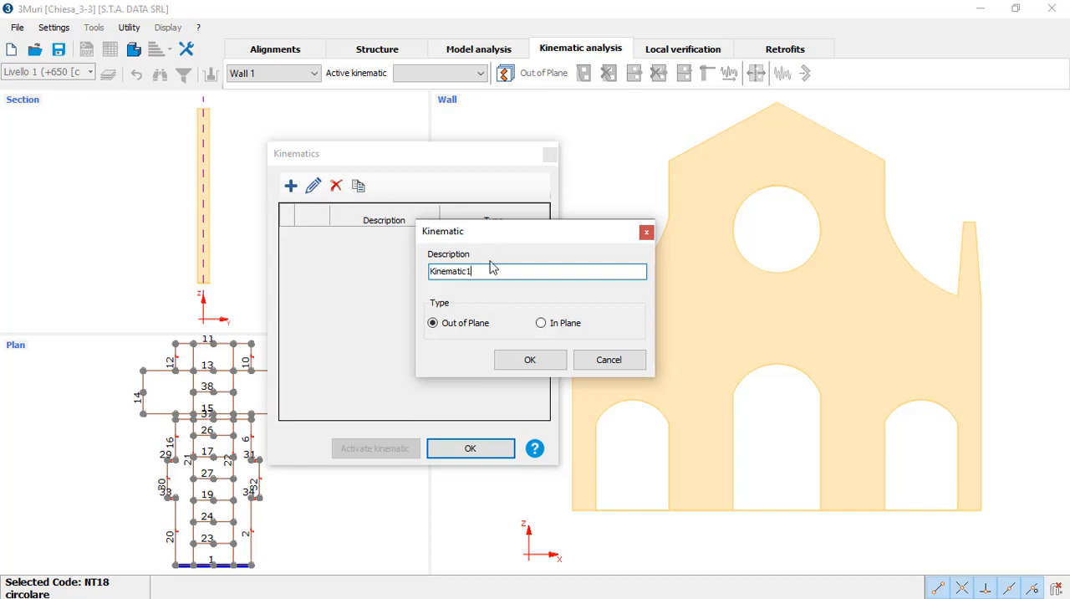
{"action": "left_click_drag", "start_coordinate": [504, 237], "coordinate": [428, 263]}
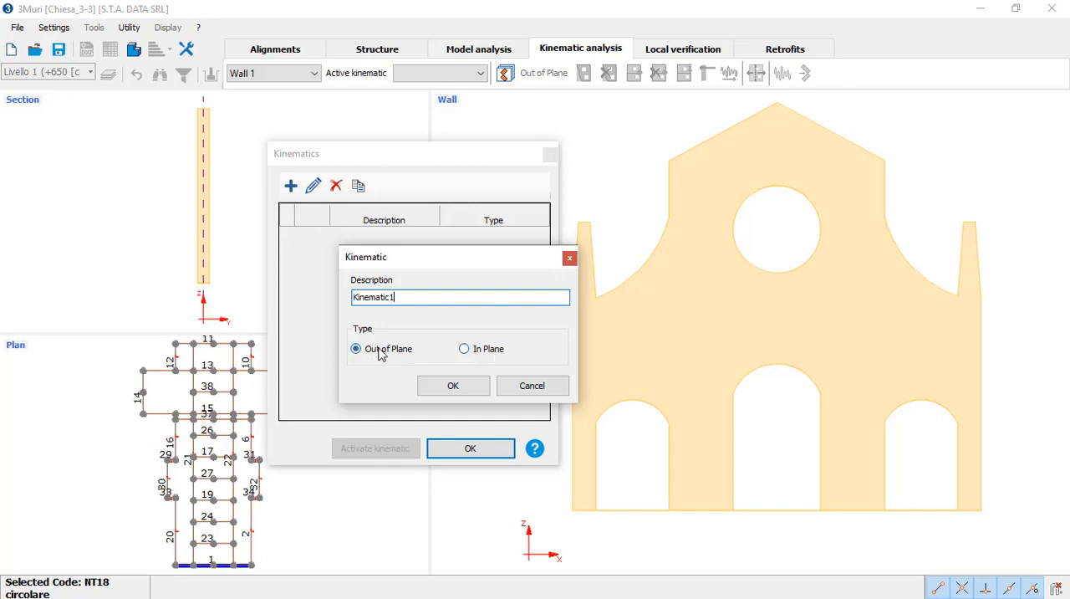
{"action": "left_click", "coordinate": [448, 387]}
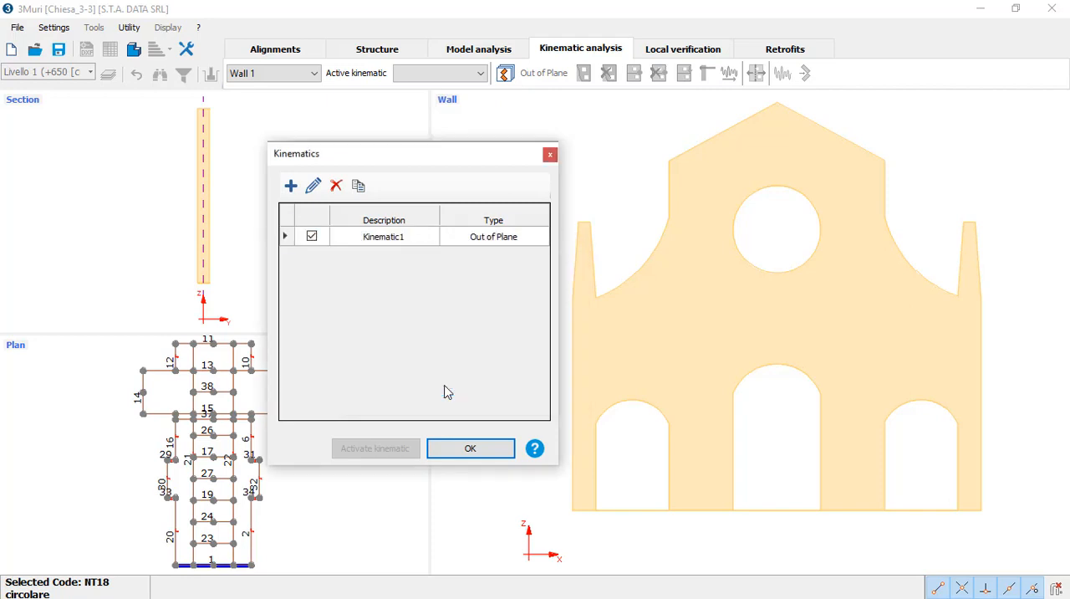
{"action": "left_click", "coordinate": [383, 243]}
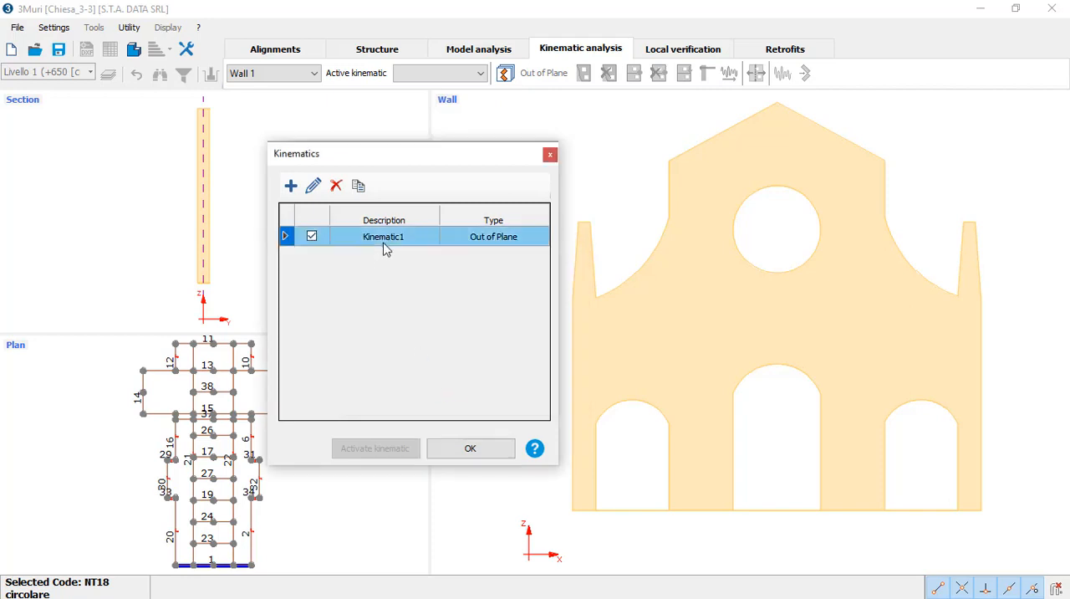
{"action": "left_click", "coordinate": [473, 449]}
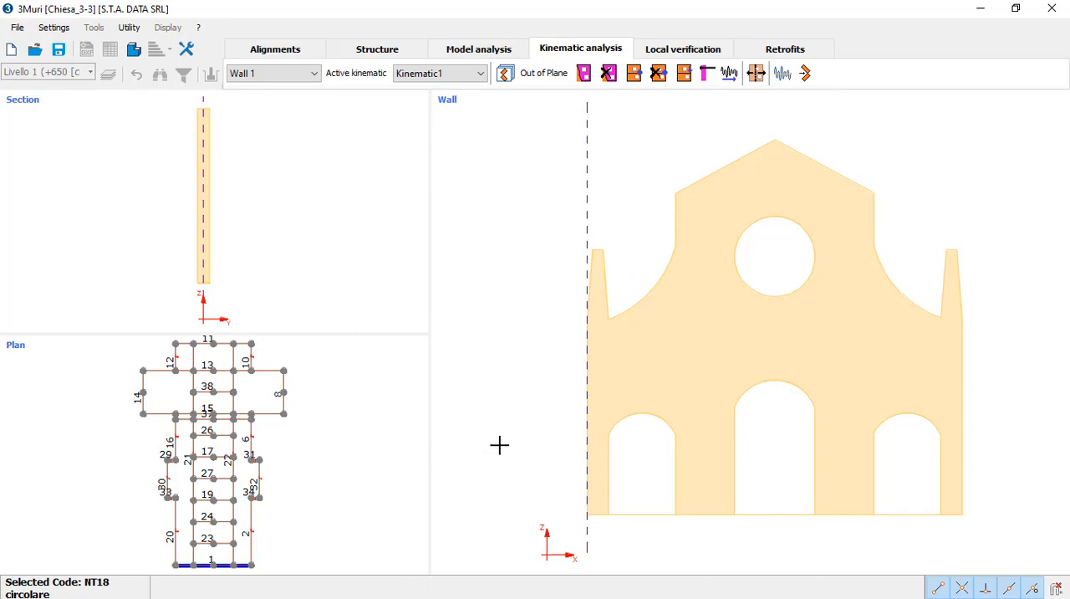
Step: Define the entire facade of wall 1 as a single kinematic block
{"action": "scroll", "coordinate": [500, 444], "scroll_direction": "down", "scroll_amount": 1}
{"action": "middle_click_drag", "start_coordinate": [647, 400], "coordinate": [573, 359]}
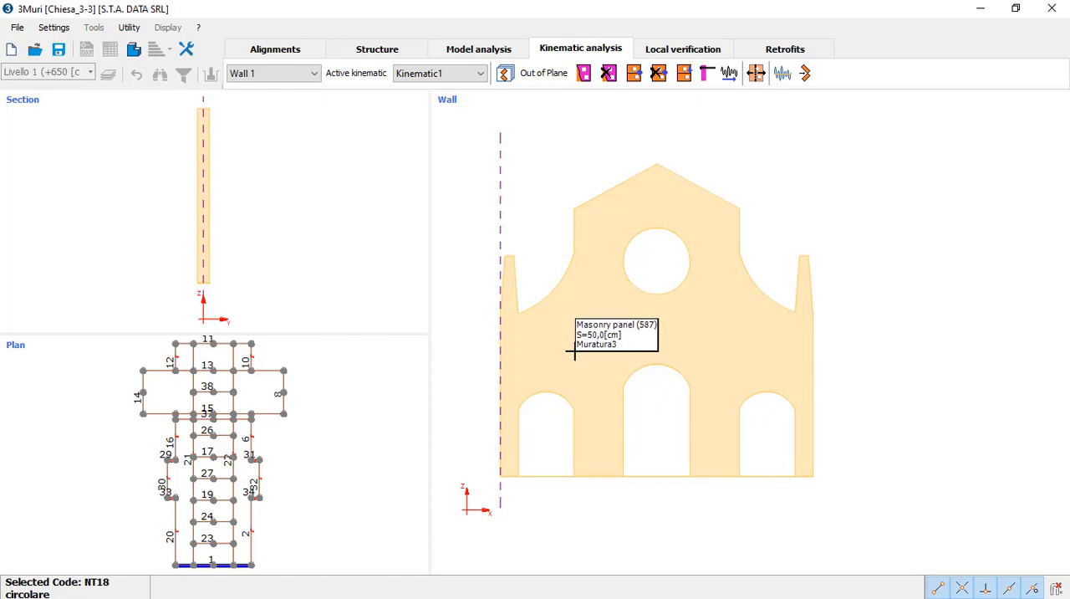
{"action": "right_click", "coordinate": [560, 339]}
{"action": "left_click", "coordinate": [592, 353]}
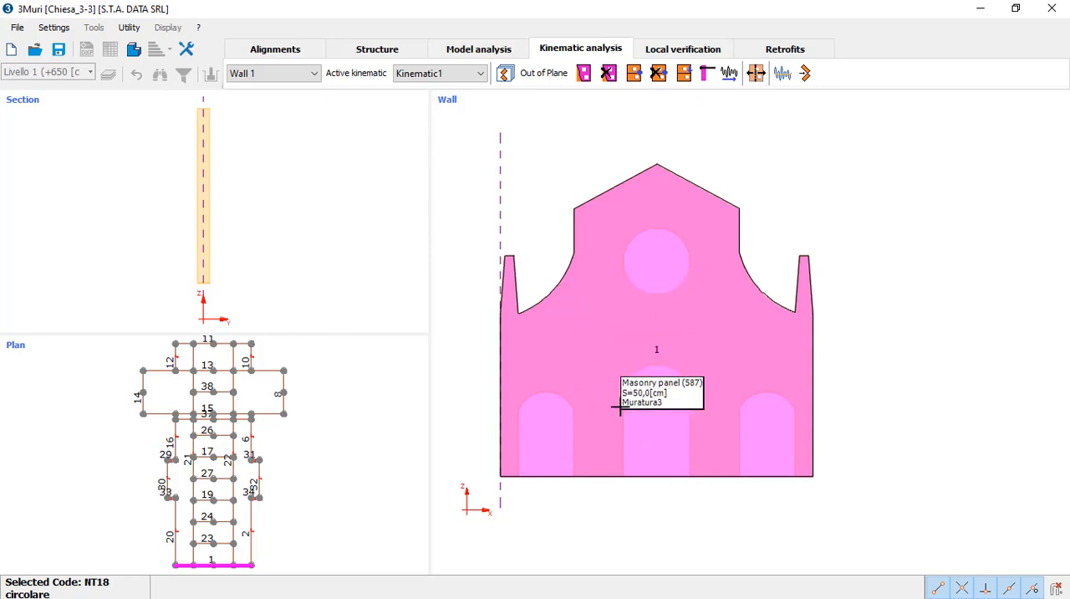
Step: Insert an external hinge along the facade's base with a 0° rotation angle at the left extreme of the block
{"action": "middle_click_drag", "start_coordinate": [647, 354], "coordinate": [680, 339]}
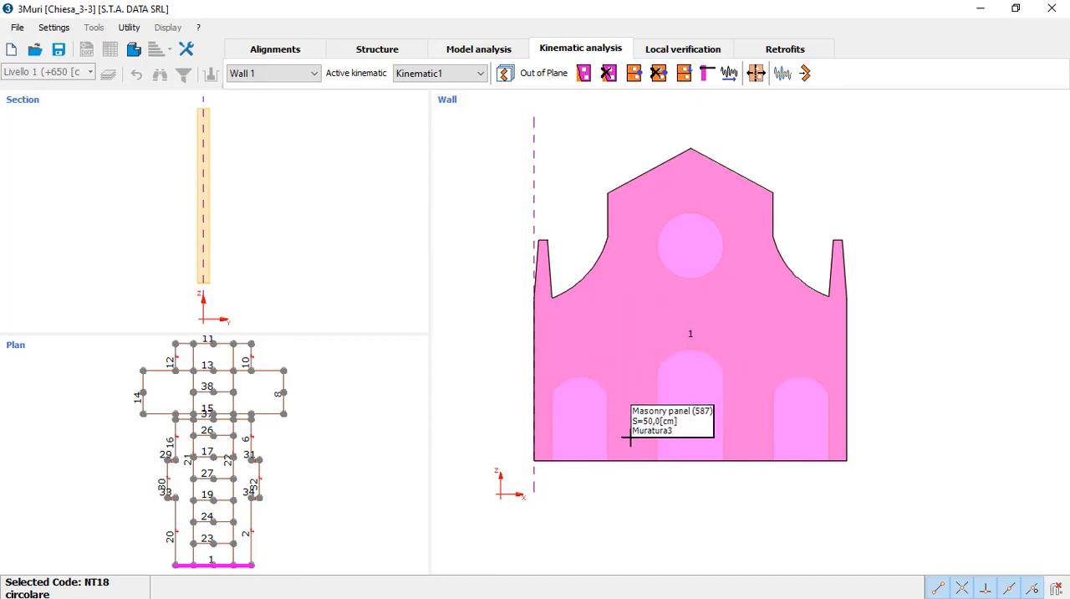
{"action": "left_click", "coordinate": [636, 84]}
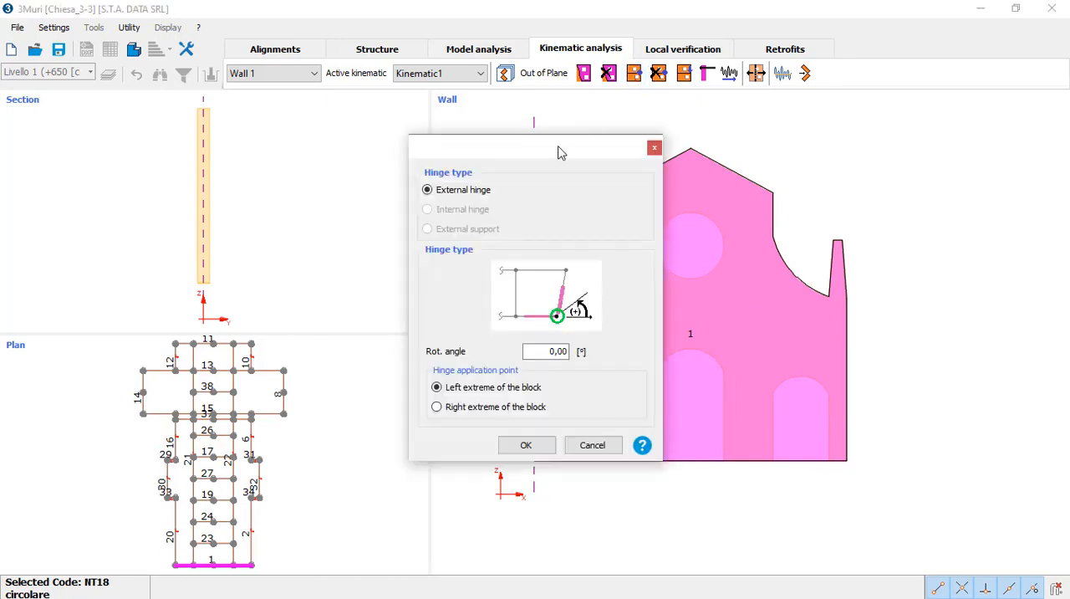
{"action": "left_click_drag", "start_coordinate": [560, 152], "coordinate": [503, 148]}
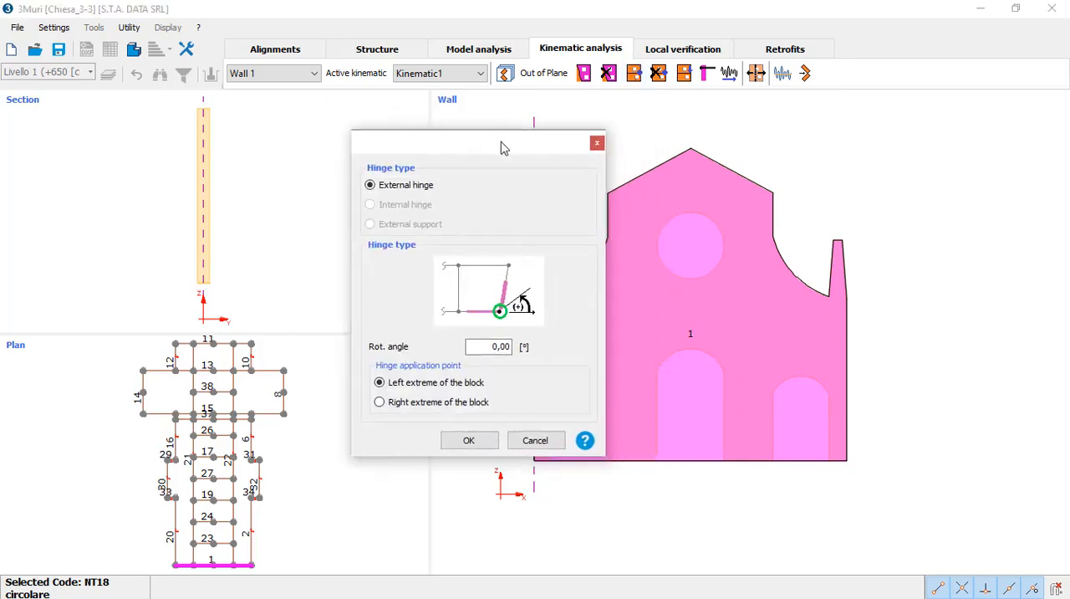
{"action": "left_click", "coordinate": [475, 442]}
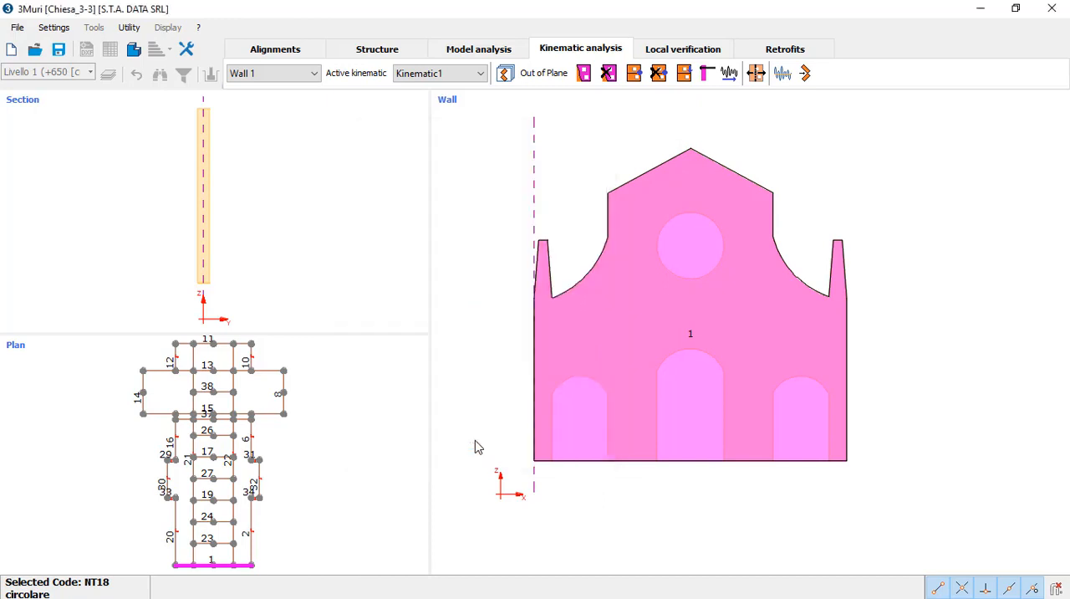
{"action": "left_click", "coordinate": [575, 459]}
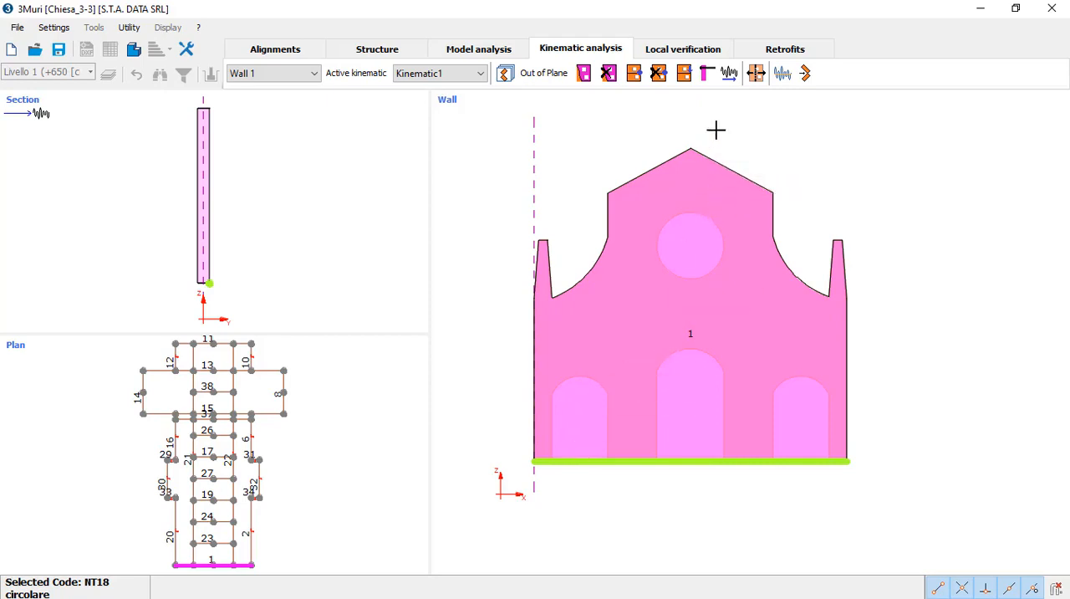
Step: Run the kinematic calculation as a linear analysis with a ground constraint, leaving DLS verification and retraction off
{"action": "left_click", "coordinate": [805, 80]}
{"action": "left_click_drag", "start_coordinate": [619, 153], "coordinate": [419, 168]}
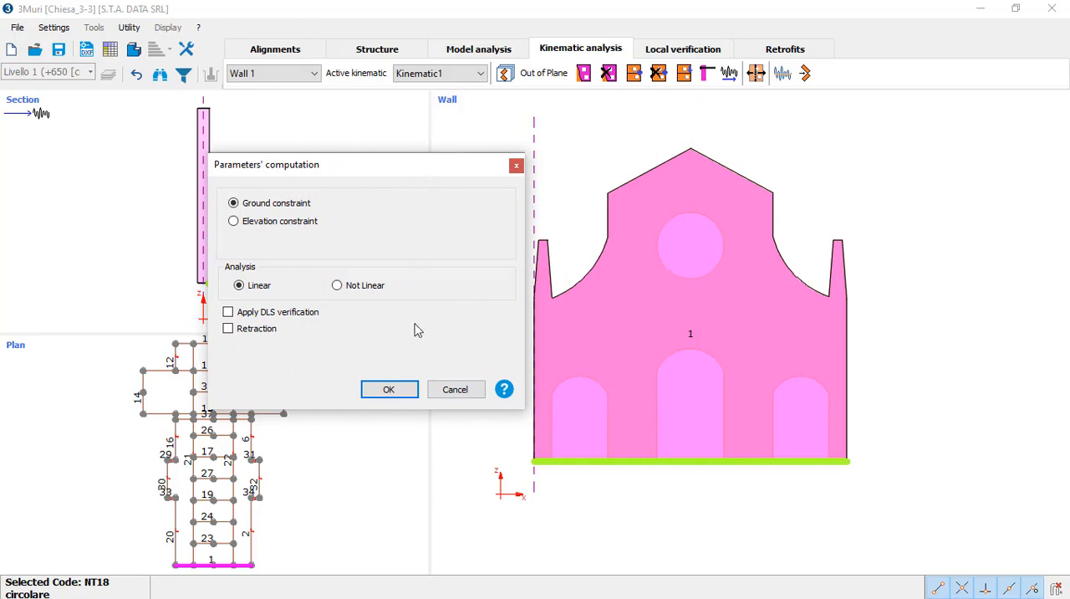
{"action": "left_click", "coordinate": [397, 391]}
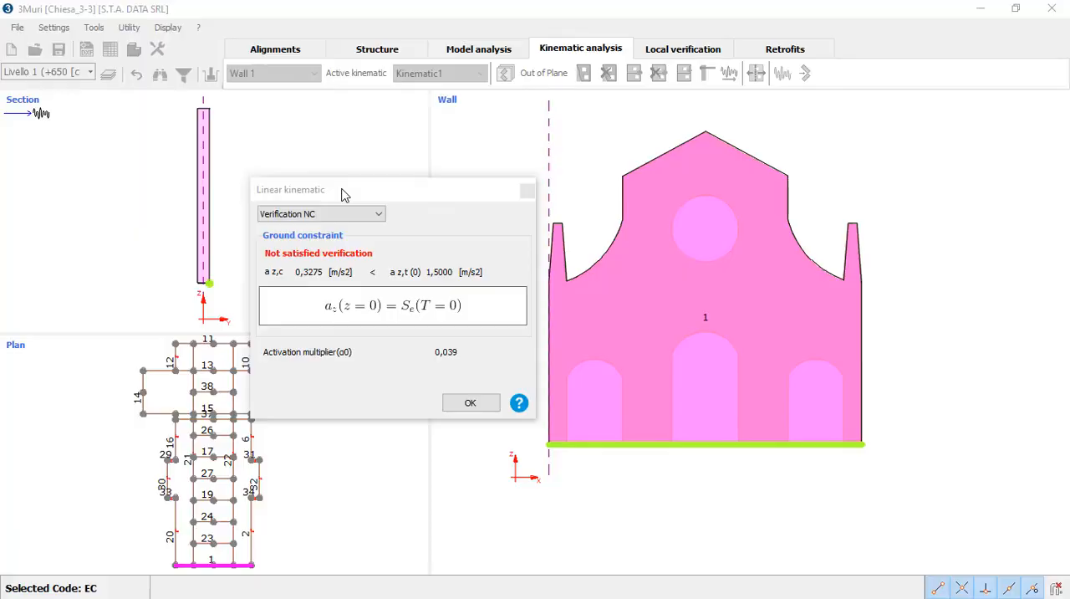
{"action": "mouse_move", "coordinate": [346, 189]}
{"action": "left_mouse_down"}
{"action": "mouse_move", "coordinate": [343, 210]}
{"action": "mouse_move", "coordinate": [346, 187]}
{"action": "left_mouse_up"}
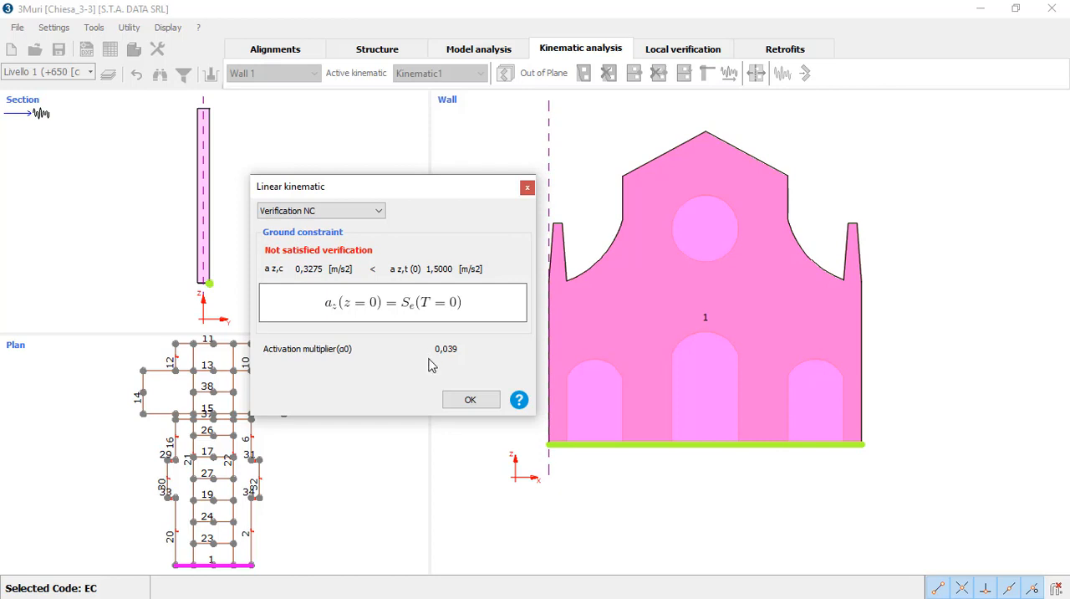
Step: Dismiss the verification results and view the facade's deformed mechanism in 3D, toggling between deformed and undeformed states
{"action": "left_click", "coordinate": [471, 399]}
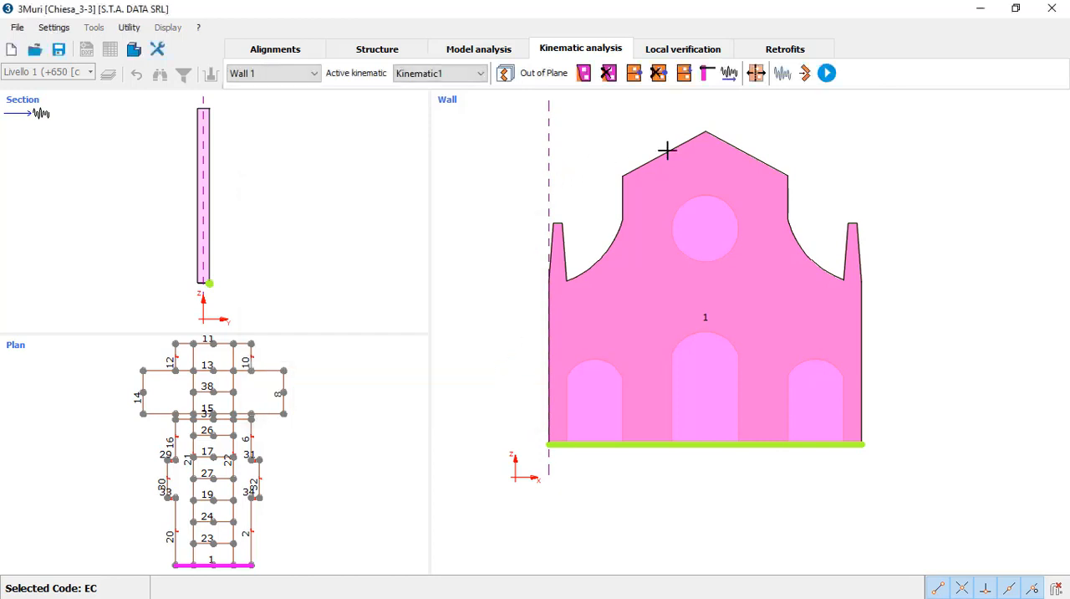
{"action": "left_click", "coordinate": [827, 75]}
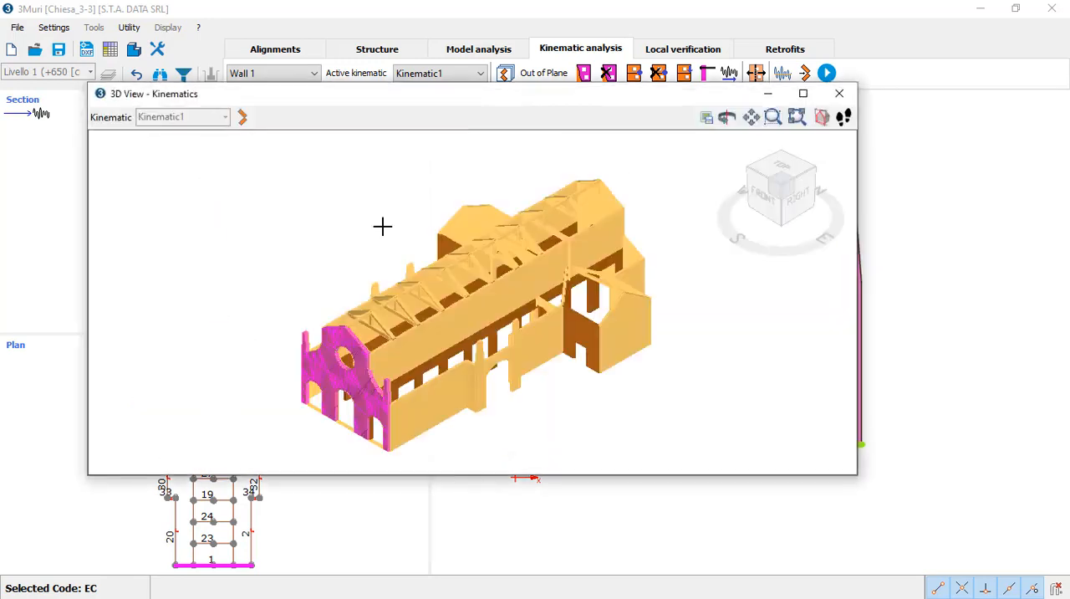
{"action": "left_click", "coordinate": [245, 119]}
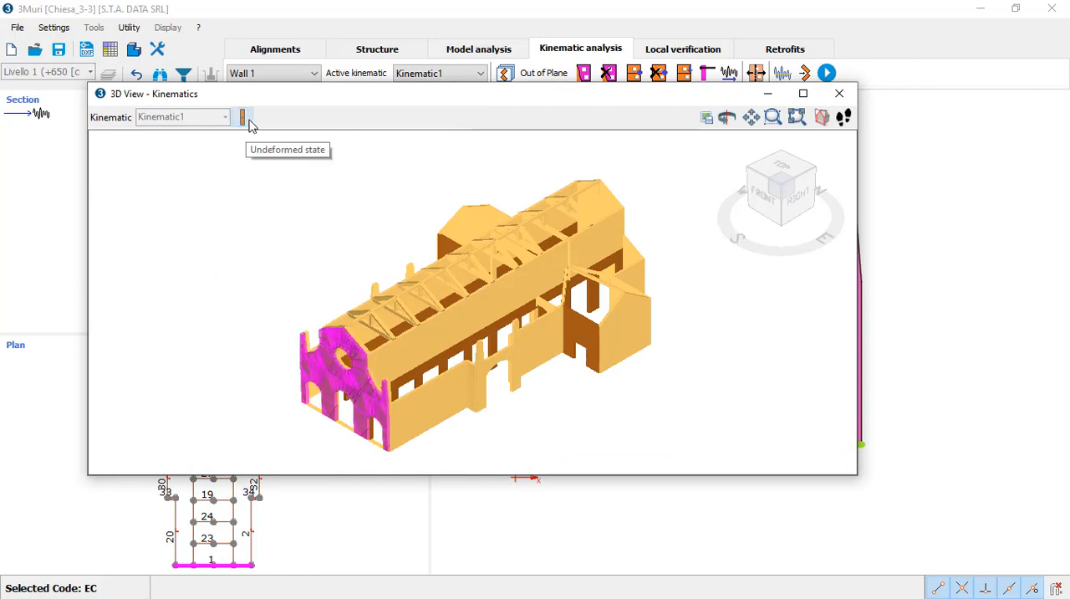
{"action": "left_click", "coordinate": [251, 123]}
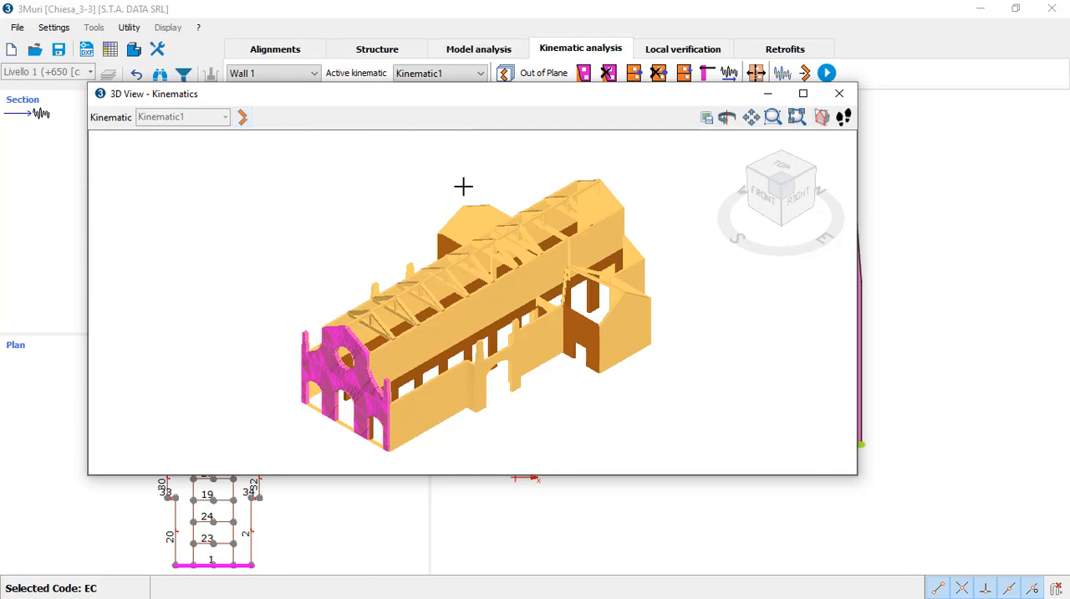
{"action": "left_click", "coordinate": [839, 93]}
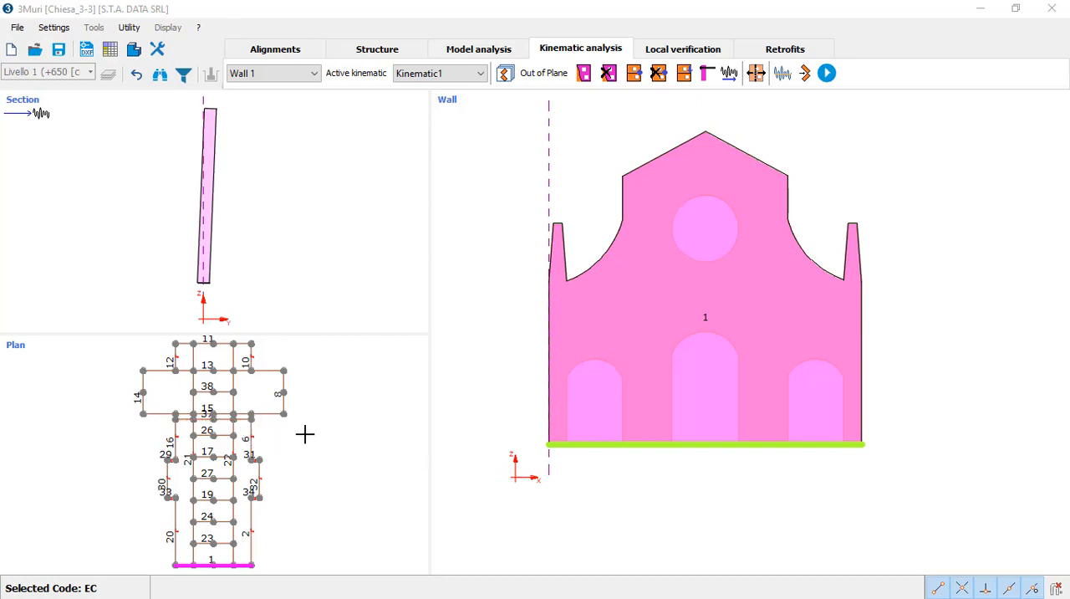
Step: For wall 37, create an In Plane kinematic named Kinematic2 and make it the active one
{"action": "left_click", "coordinate": [245, 422]}
{"action": "left_click", "coordinate": [244, 423]}
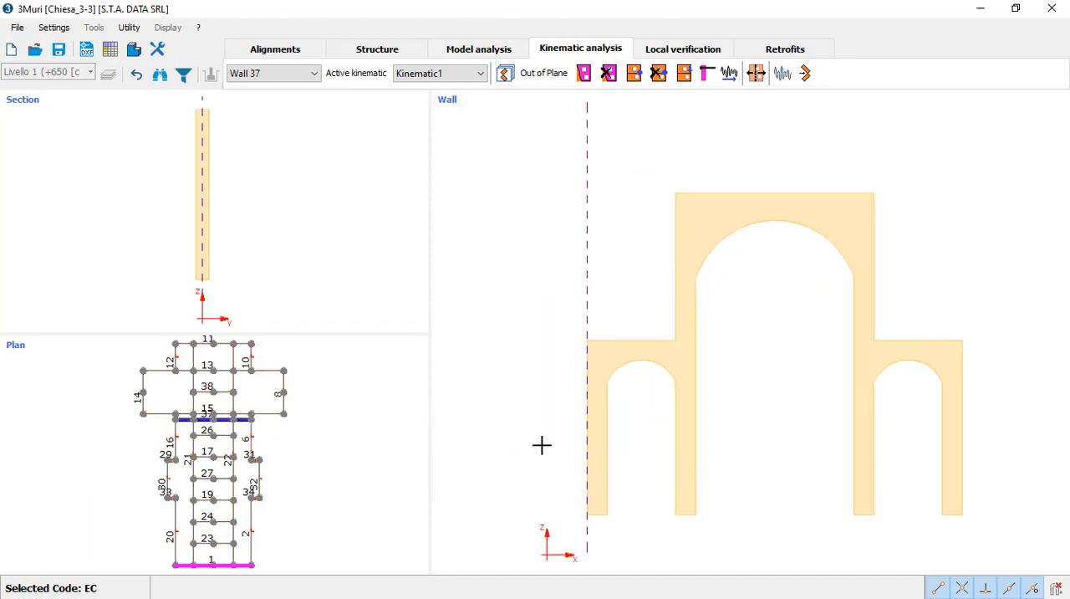
{"action": "middle_click_drag", "start_coordinate": [761, 451], "coordinate": [730, 443]}
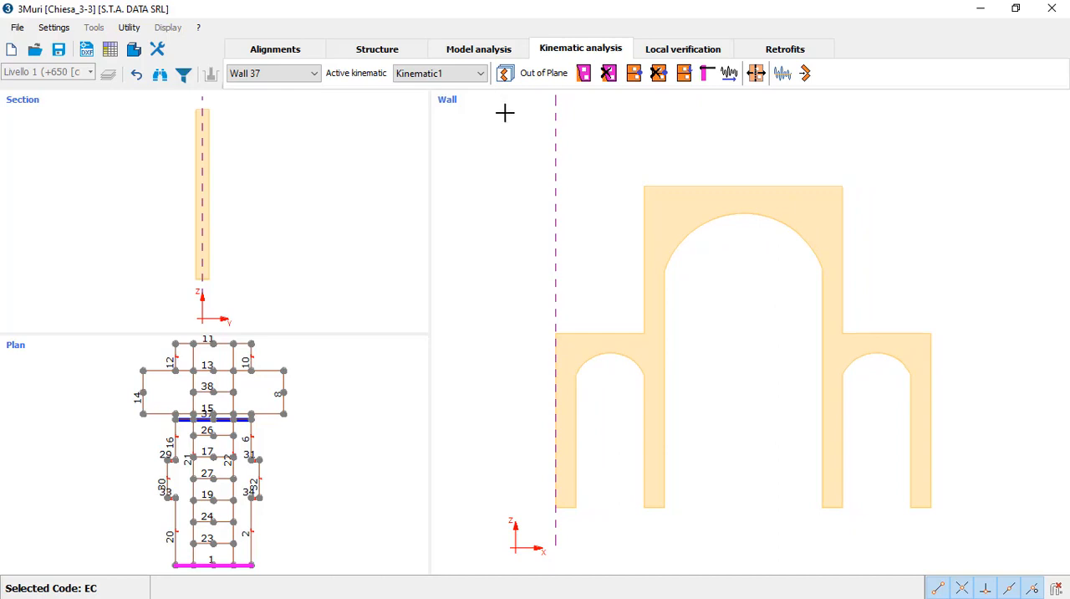
{"action": "middle_click_drag", "start_coordinate": [477, 421], "coordinate": [509, 427]}
{"action": "left_click", "coordinate": [502, 76]}
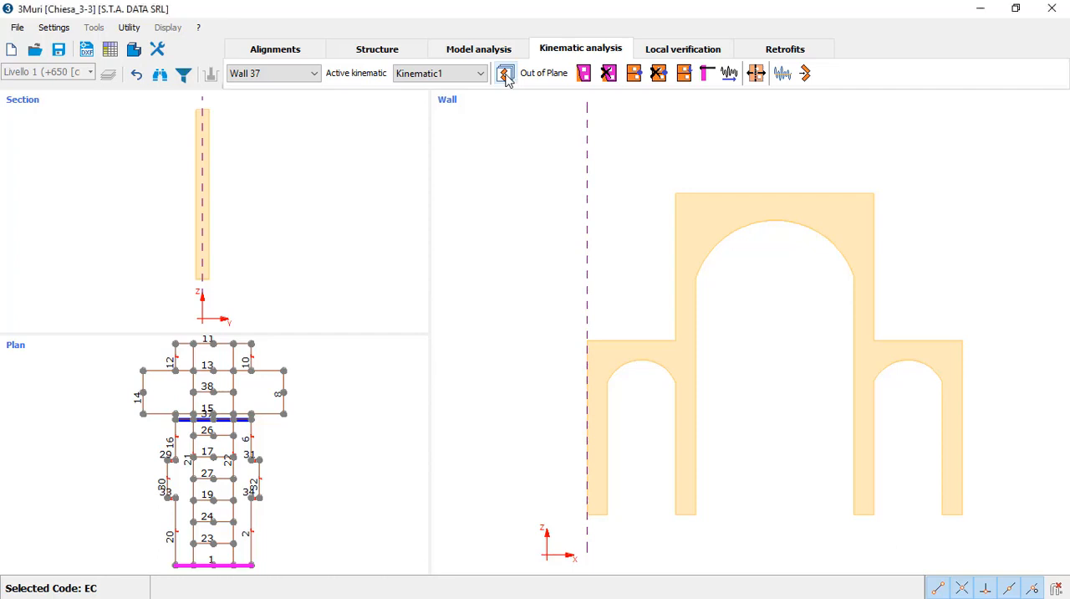
{"action": "left_click", "coordinate": [506, 75]}
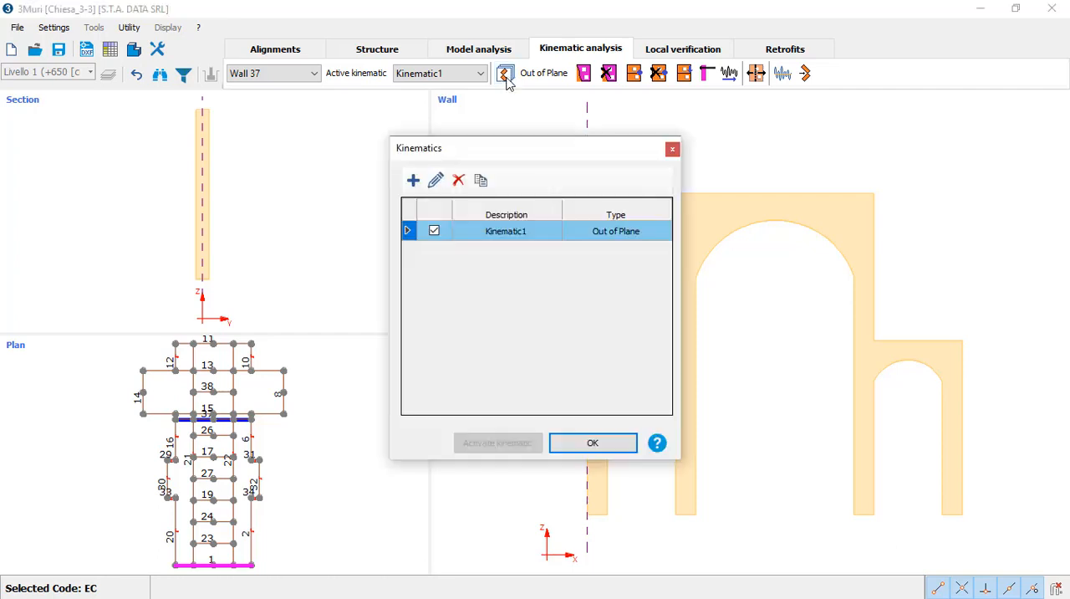
{"action": "left_click", "coordinate": [413, 181]}
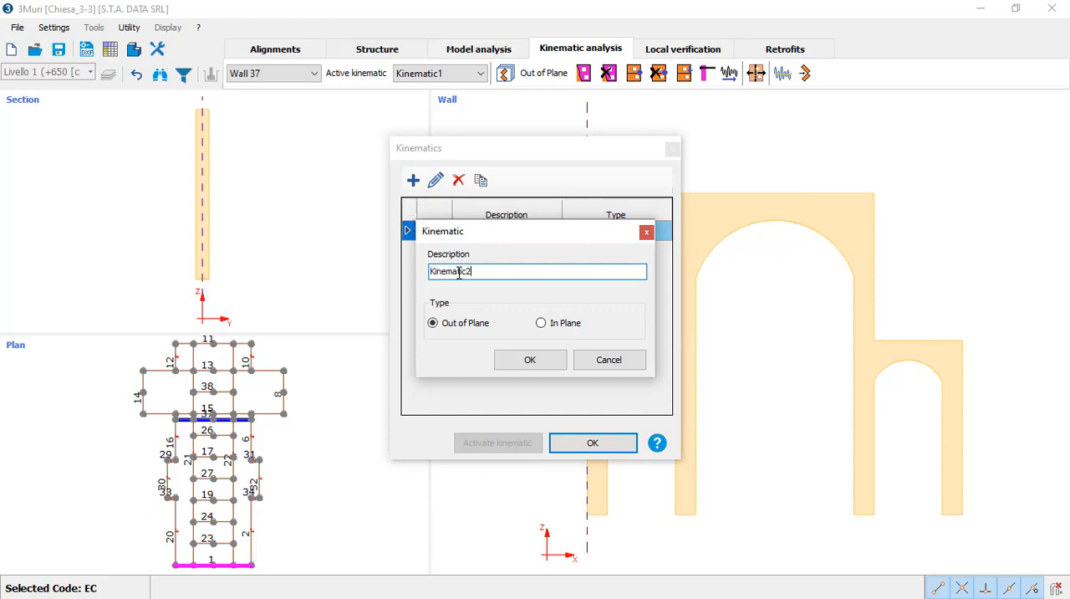
{"action": "left_click", "coordinate": [541, 324]}
{"action": "left_click", "coordinate": [541, 363]}
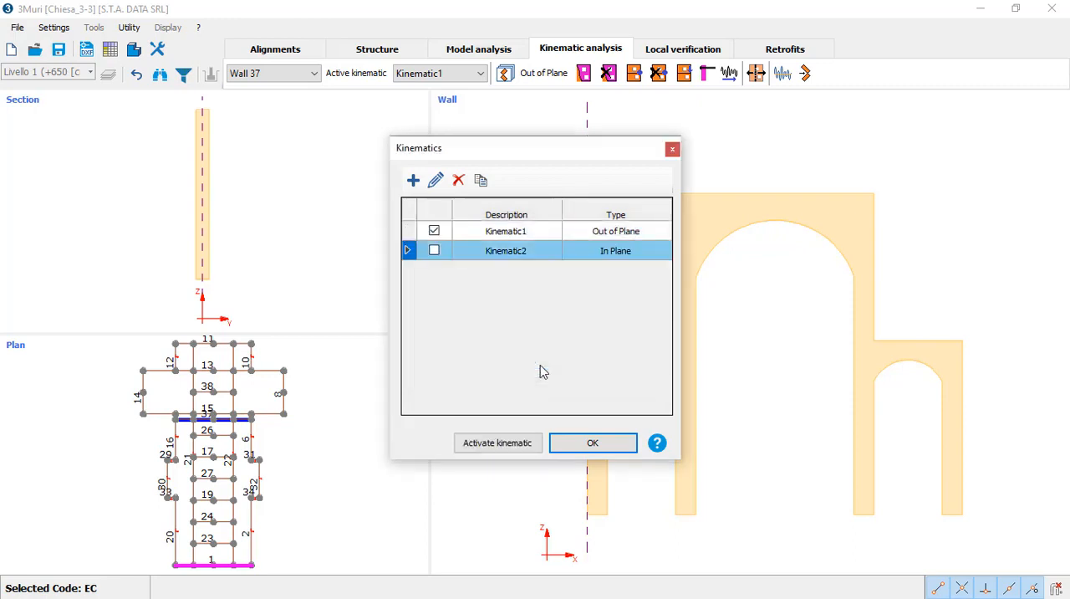
{"action": "left_click", "coordinate": [434, 250]}
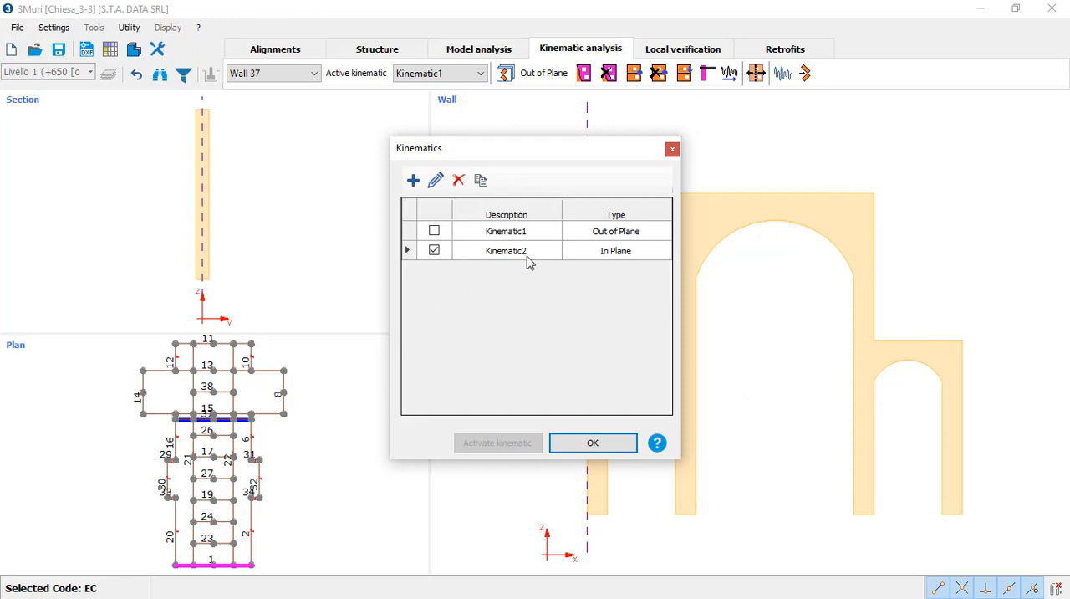
{"action": "left_click", "coordinate": [588, 446]}
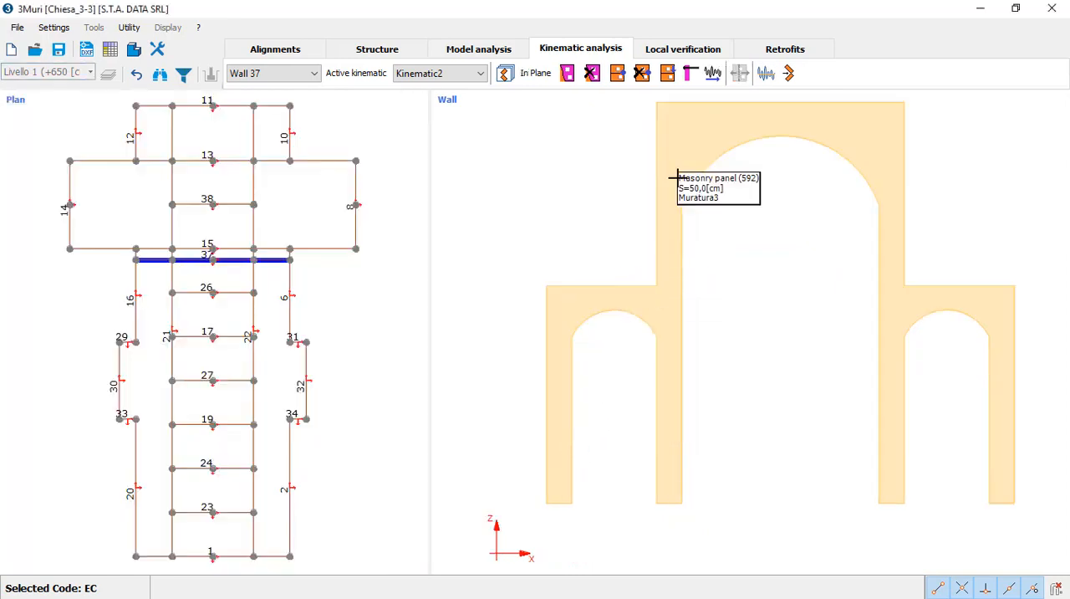
Step: Define the whole of wall 37 as a single kinematic block
{"action": "left_click", "coordinate": [567, 74]}
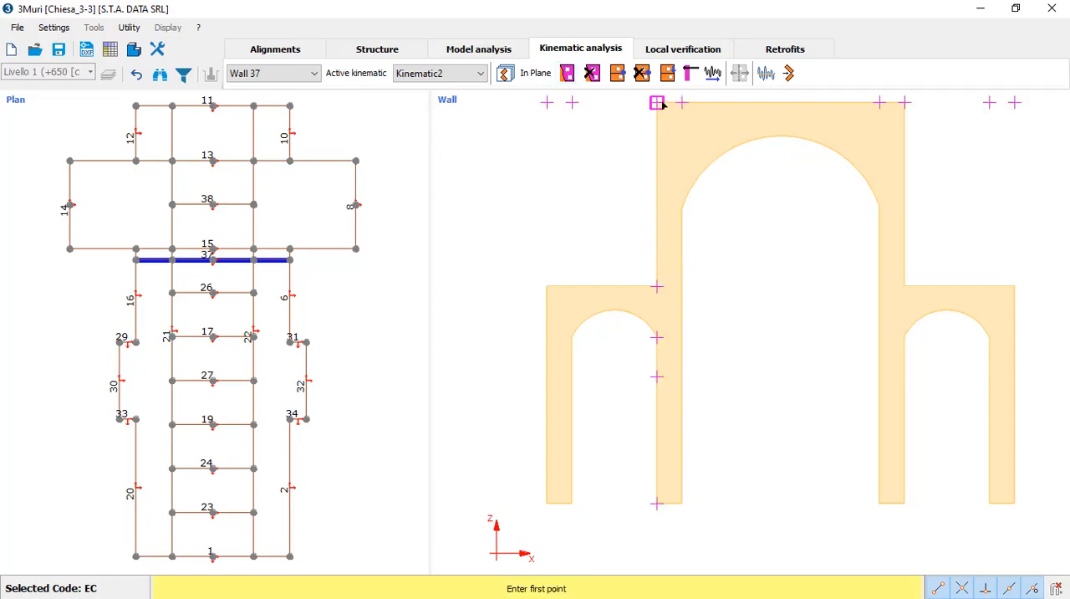
{"action": "key", "text": "Escape"}
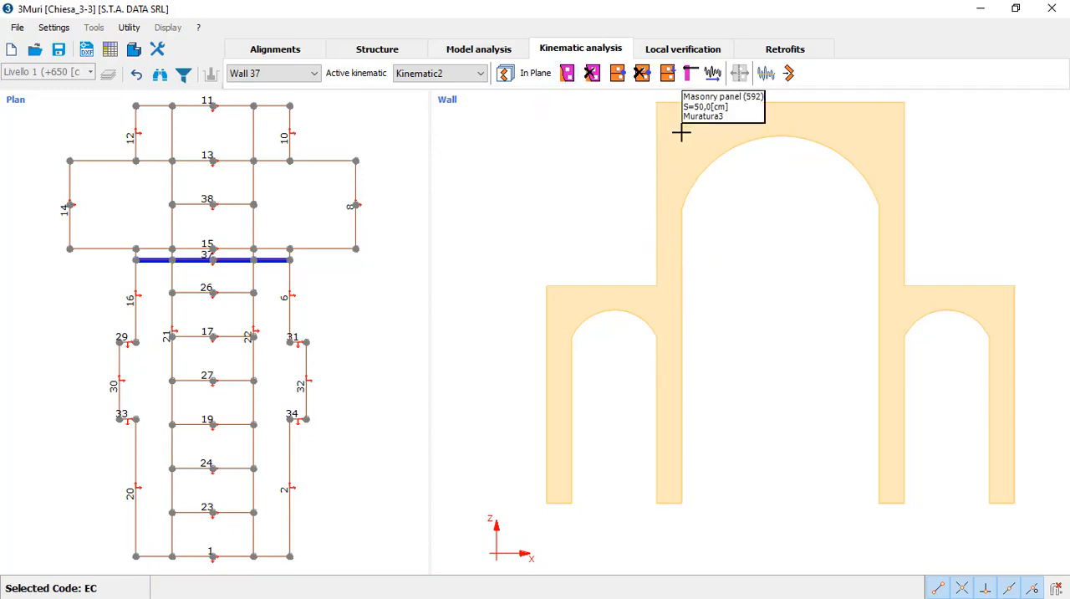
{"action": "right_click", "coordinate": [693, 134]}
{"action": "left_click", "coordinate": [706, 142]}
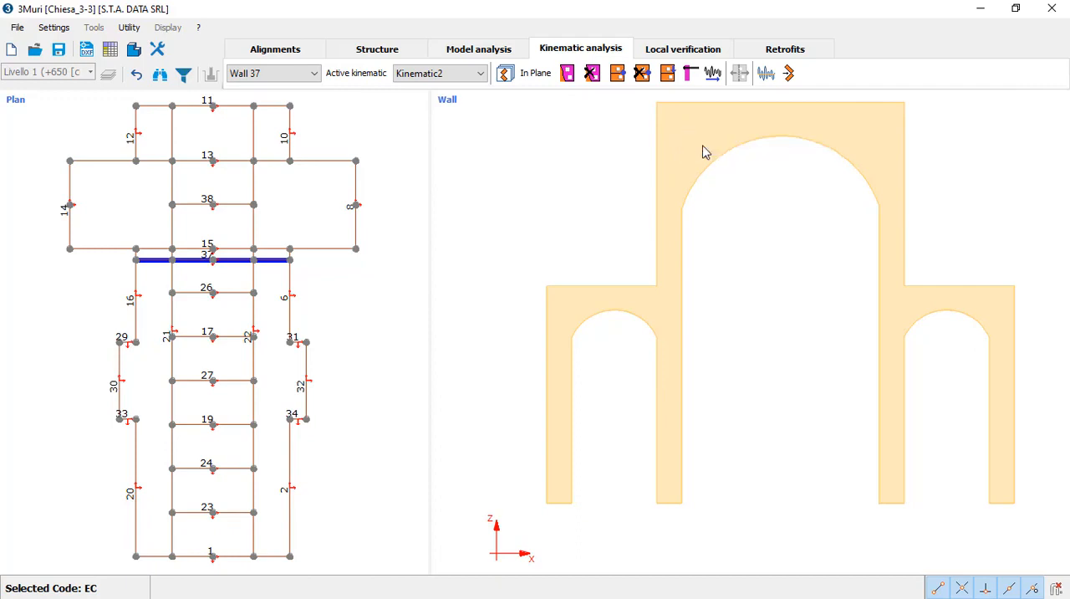
Step: Divide the block with inclined cuts at both springings of the left side arch, separating its two piers
{"action": "right_click", "coordinate": [555, 326]}
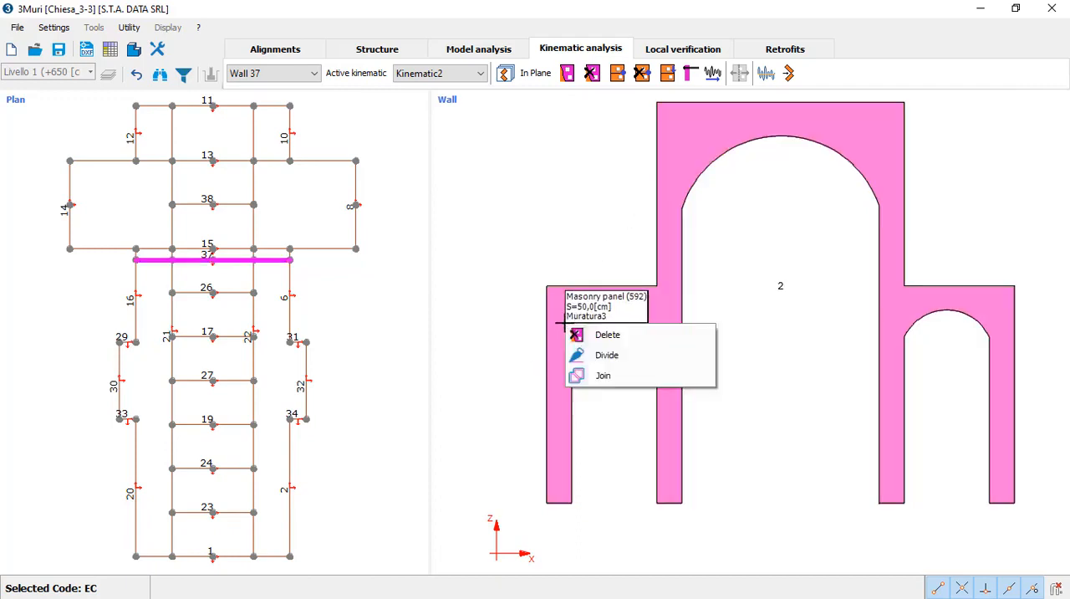
{"action": "left_click", "coordinate": [598, 356]}
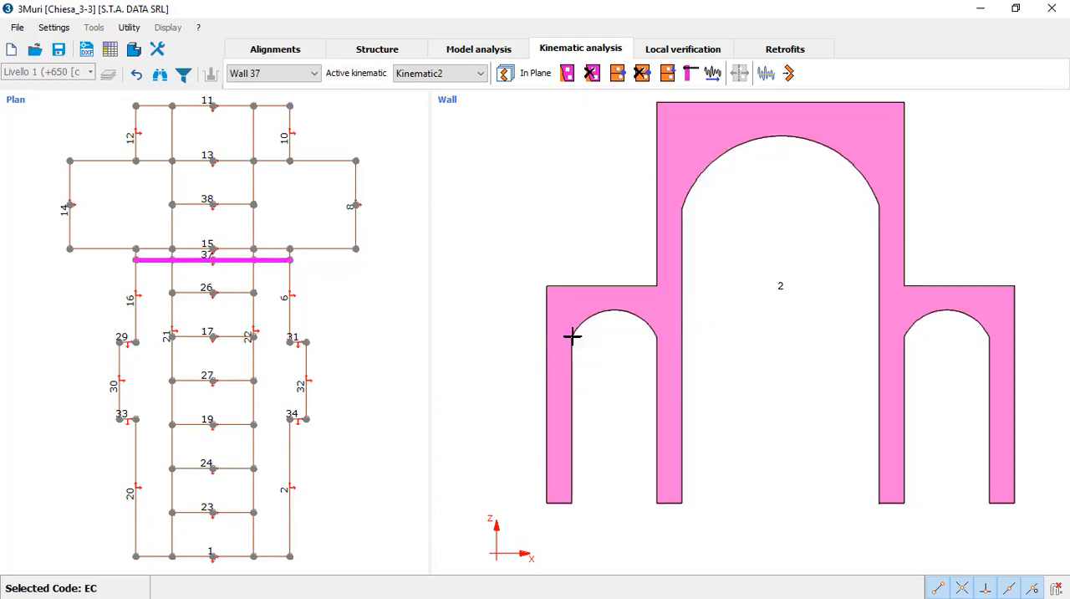
{"action": "left_click", "coordinate": [660, 318]}
{"action": "right_click", "coordinate": [658, 320]}
{"action": "left_click", "coordinate": [695, 346]}
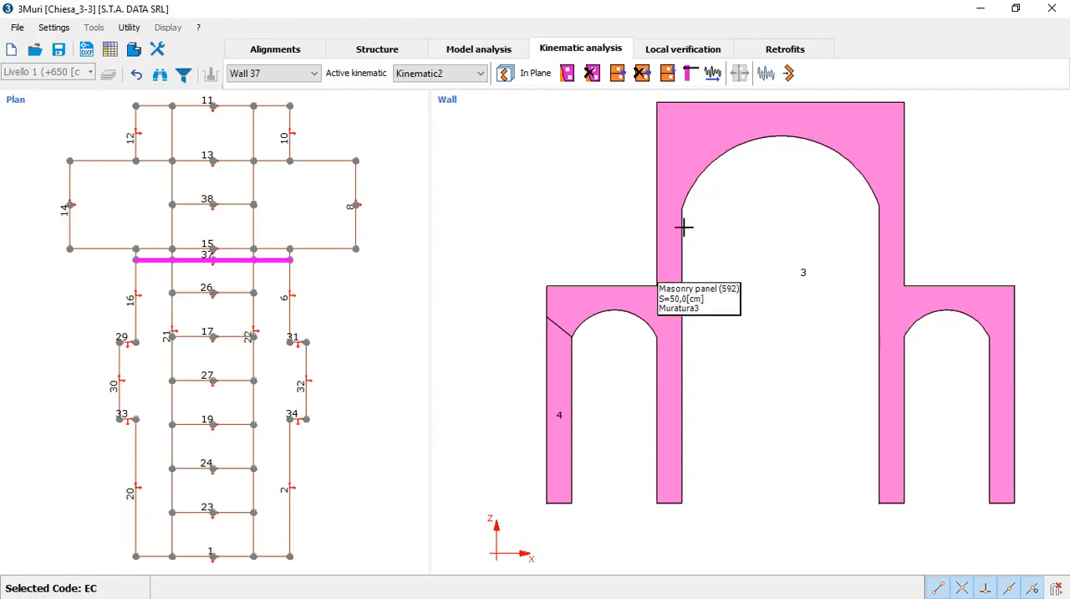
Step: Divide the block above the central arch with two inclined cuts to isolate a wedge-shaped crown block
{"action": "right_click", "coordinate": [685, 164]}
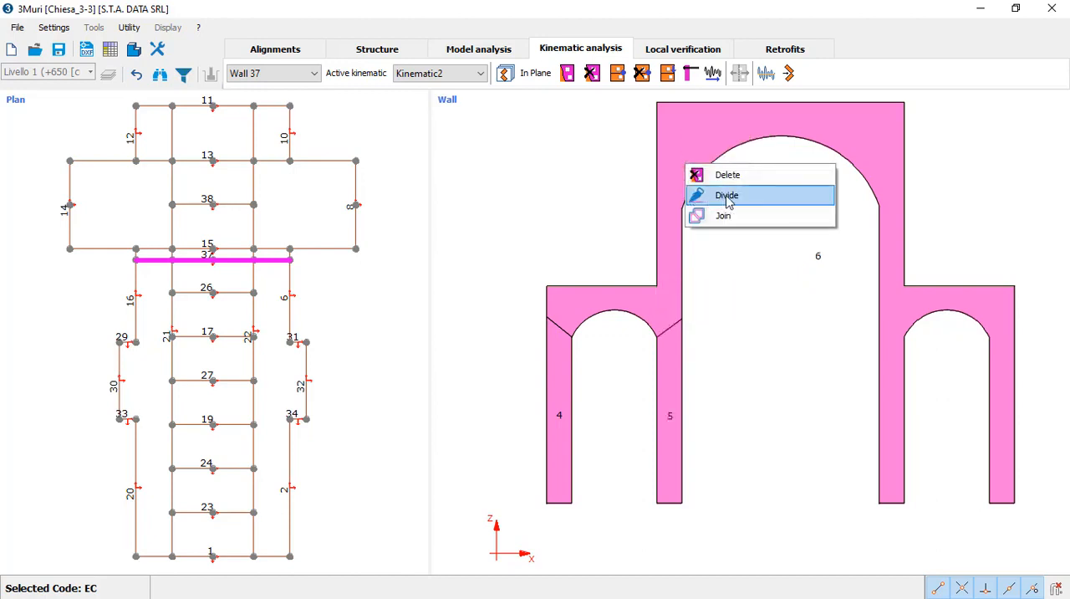
{"action": "left_click", "coordinate": [726, 196]}
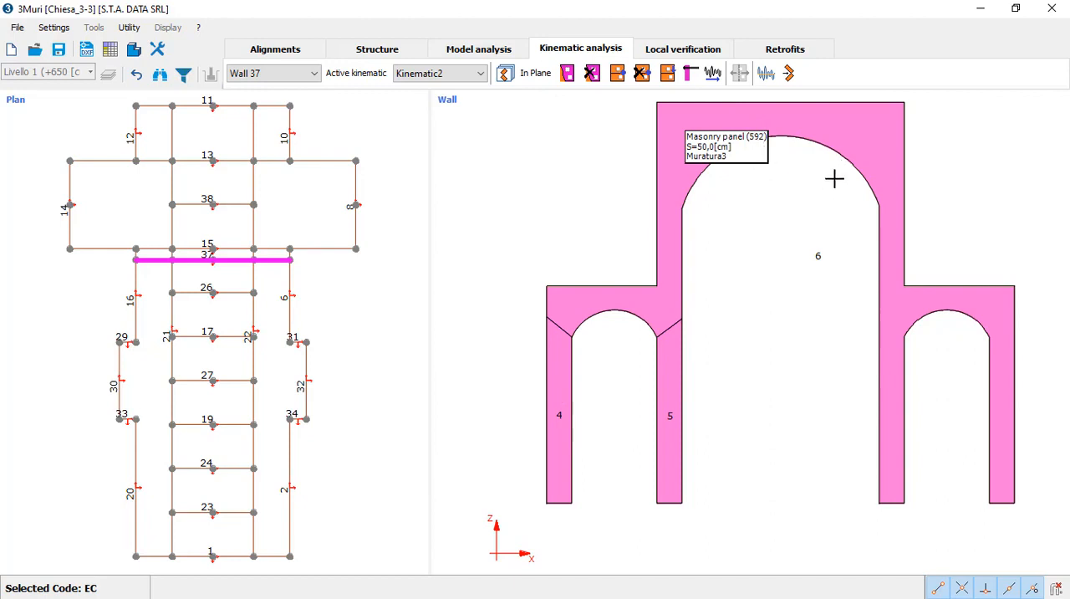
{"action": "right_click", "coordinate": [828, 131]}
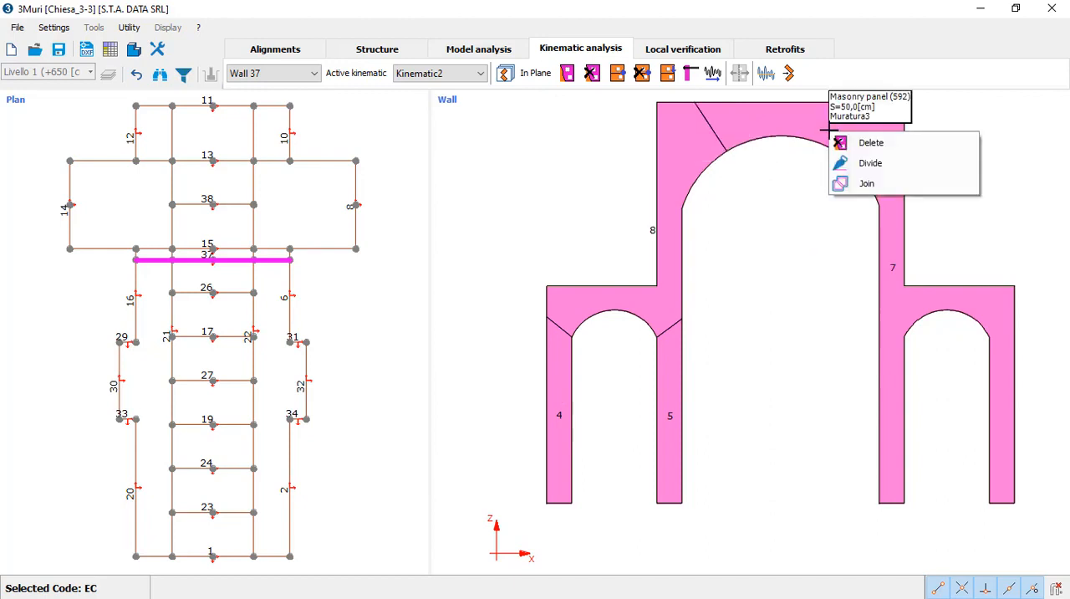
{"action": "left_click", "coordinate": [874, 165]}
{"action": "left_click", "coordinate": [836, 149]}
{"action": "left_click", "coordinate": [862, 106]}
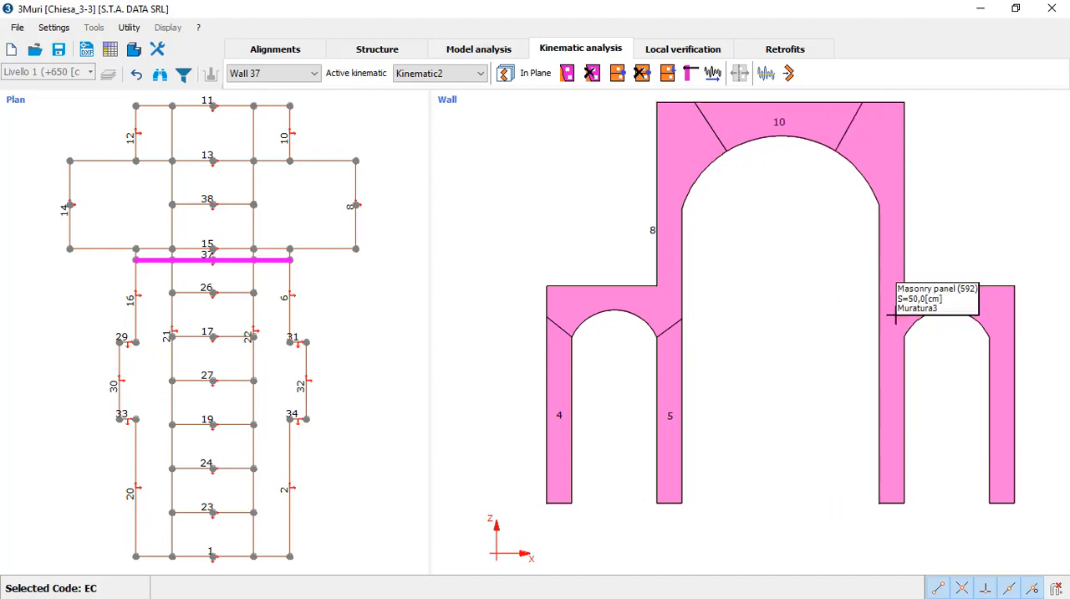
Step: Divide the block with inclined cuts at both springings of the right side arch, separating its two piers
{"action": "right_click", "coordinate": [896, 317]}
{"action": "left_click", "coordinate": [915, 343]}
{"action": "left_click", "coordinate": [906, 333]}
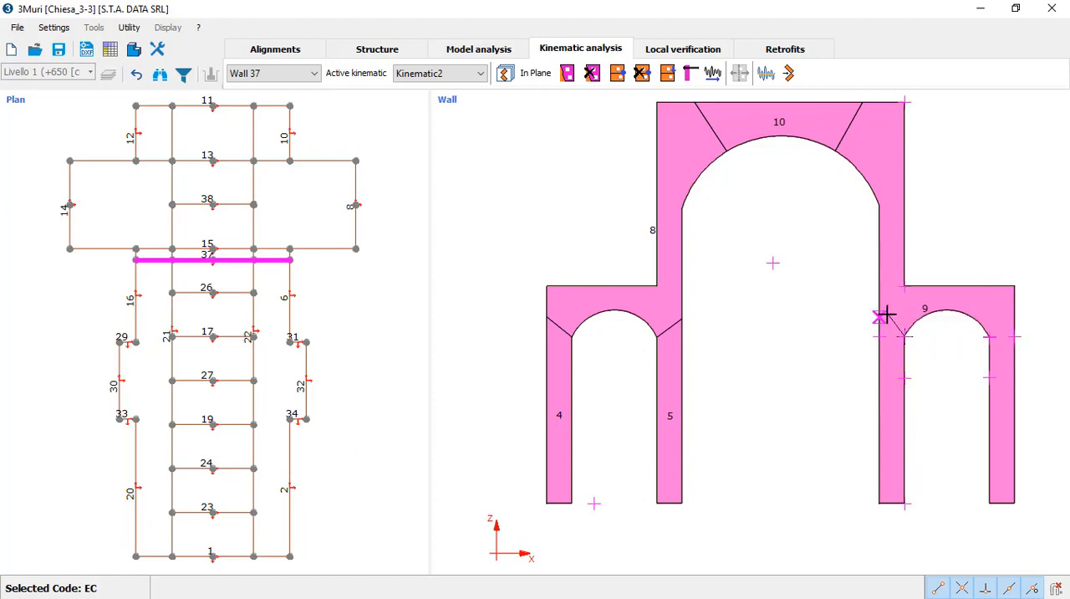
{"action": "left_click", "coordinate": [880, 311]}
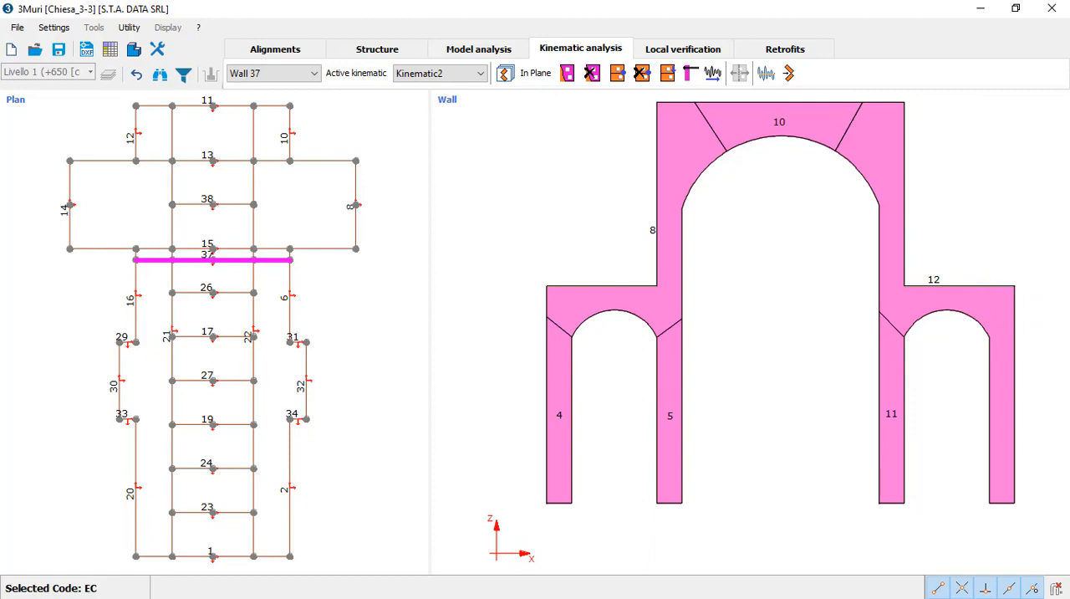
{"action": "right_click", "coordinate": [919, 306]}
{"action": "left_click", "coordinate": [955, 339]}
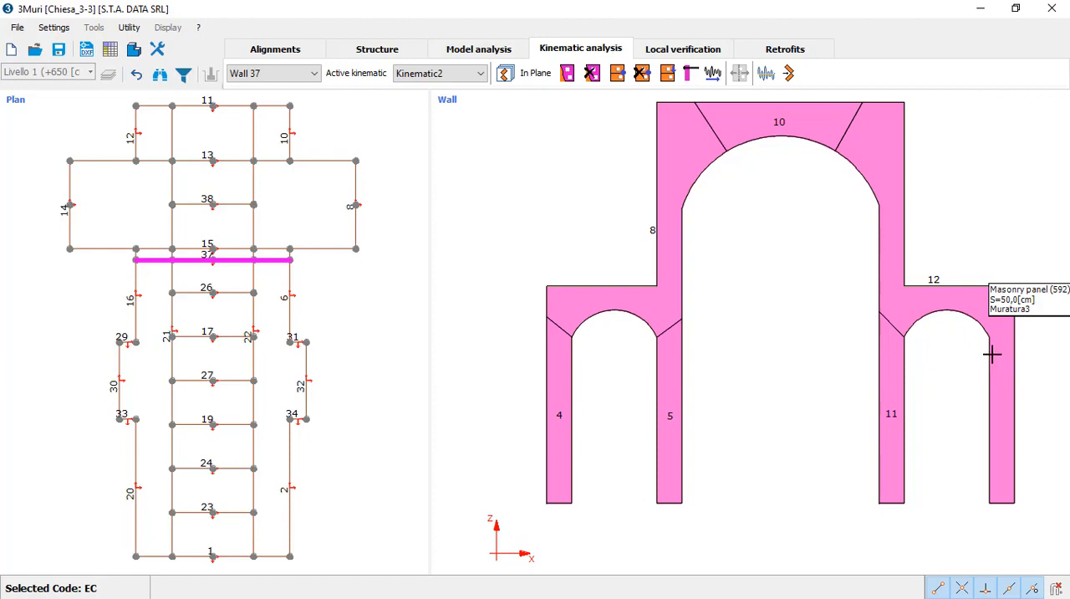
{"action": "left_click", "coordinate": [881, 363]}
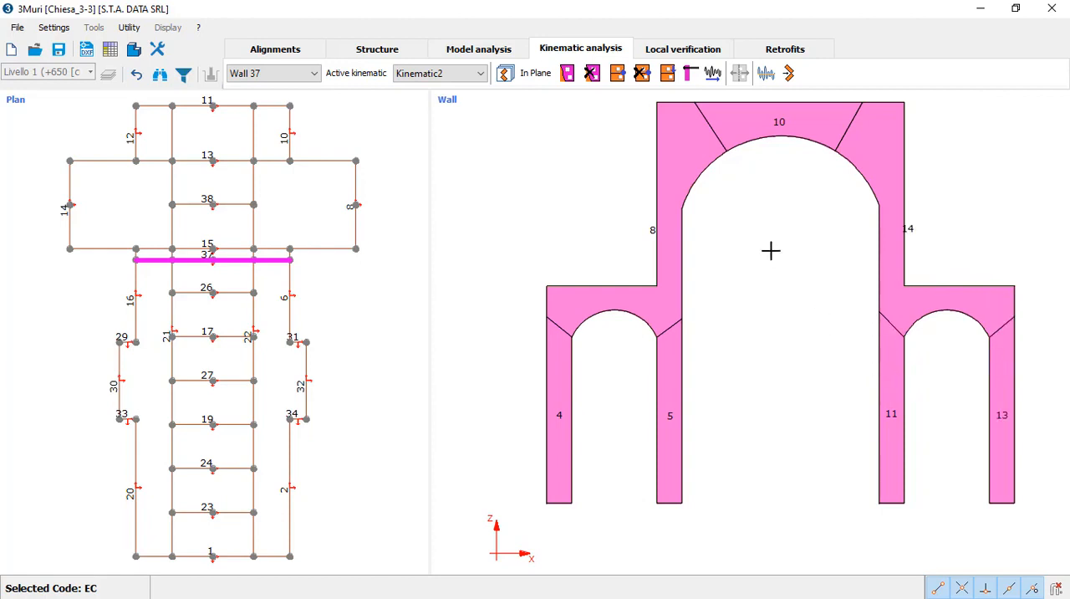
Step: Insert external hinges at the right base corners of the four piers, on vertices 2, 6, 18 and 22
{"action": "left_click", "coordinate": [618, 75]}
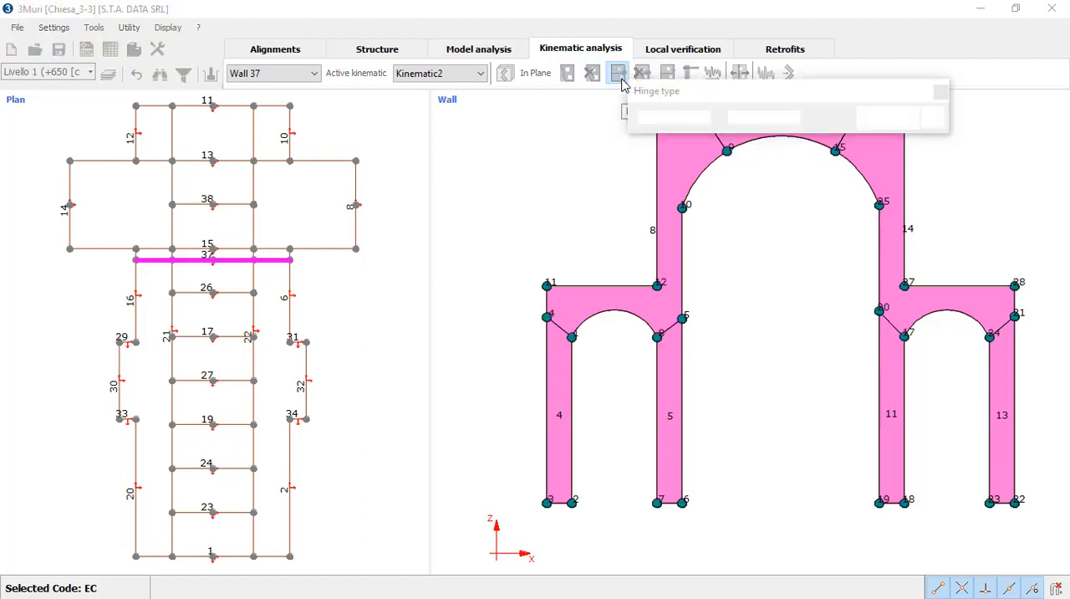
{"action": "left_click_drag", "start_coordinate": [677, 105], "coordinate": [332, 166]}
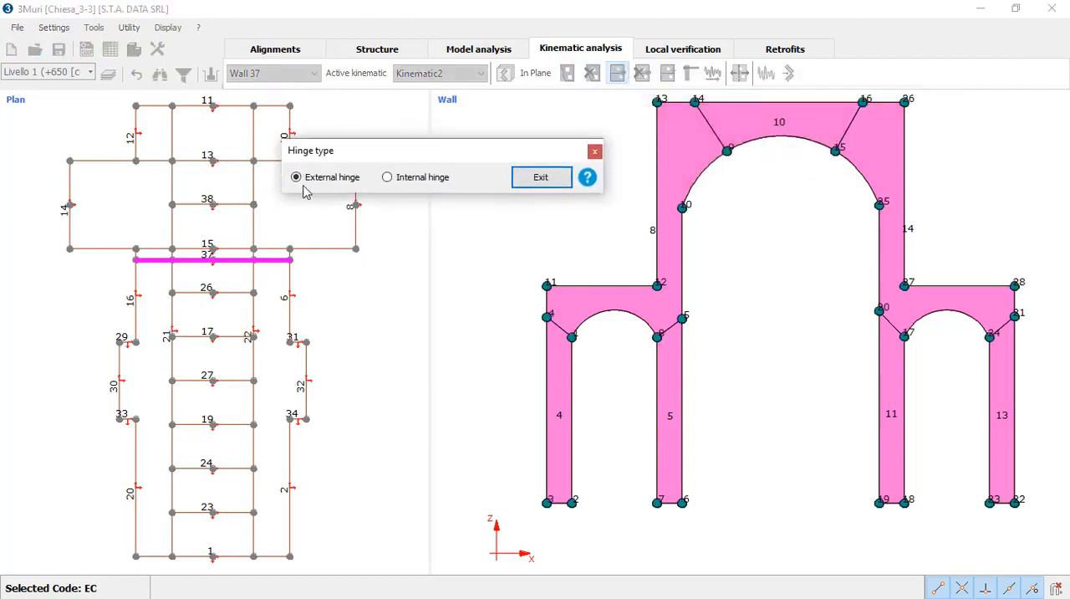
{"action": "left_click", "coordinate": [573, 504]}
{"action": "left_click", "coordinate": [683, 503]}
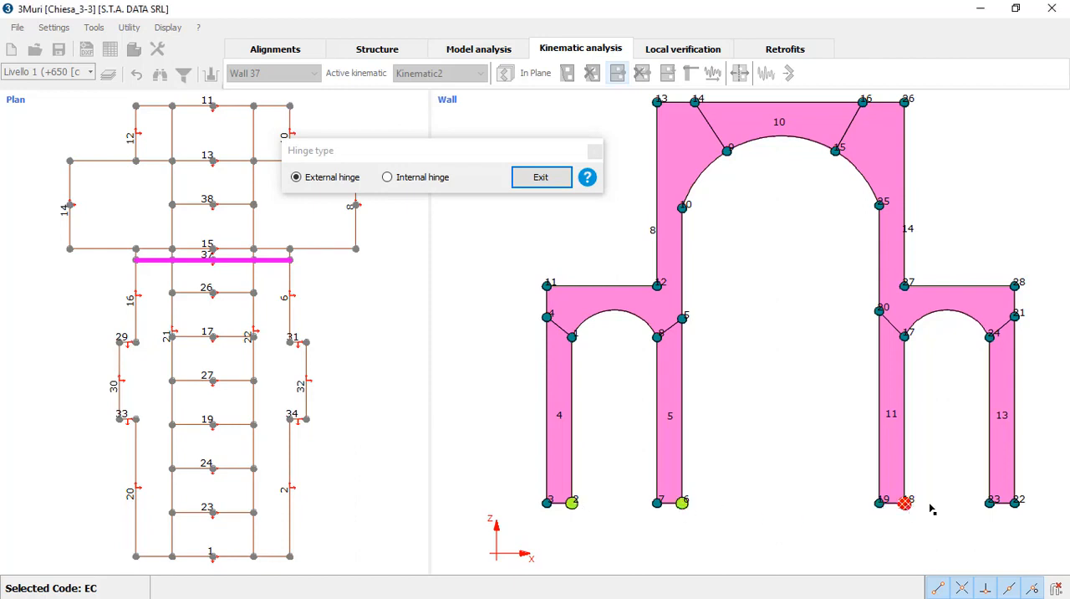
{"action": "left_click", "coordinate": [905, 502]}
{"action": "left_click", "coordinate": [1014, 501]}
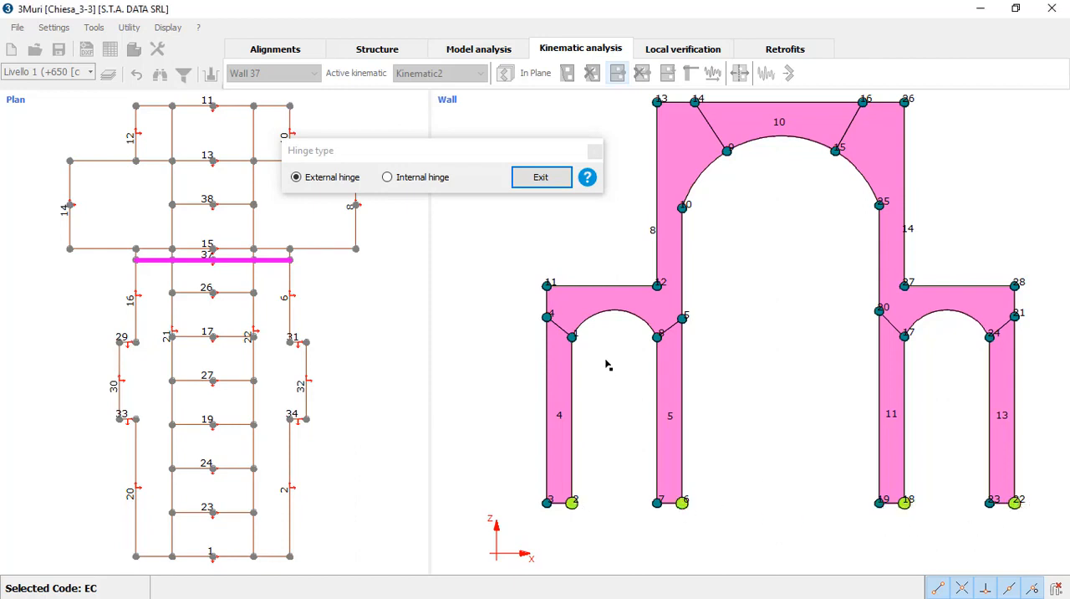
Step: Insert internal hinges on vertices 24, 20, 15, 14, 8 and 4 at the cuts between blocks
{"action": "left_click", "coordinate": [389, 177]}
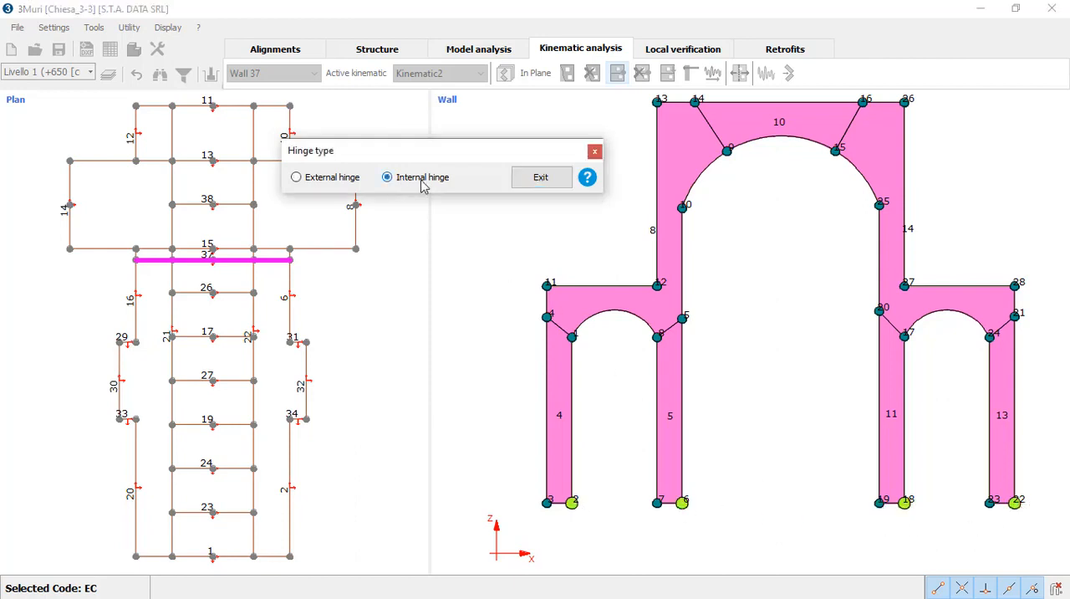
{"action": "left_click", "coordinate": [990, 336]}
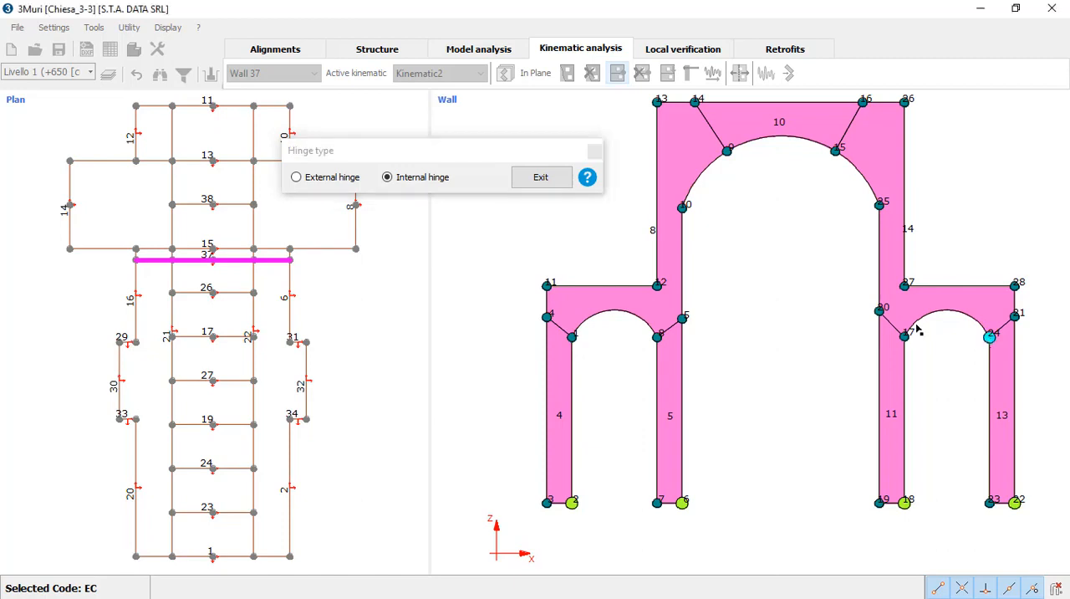
{"action": "left_click", "coordinate": [835, 151]}
{"action": "left_click", "coordinate": [696, 102]}
{"action": "left_click", "coordinate": [658, 336]}
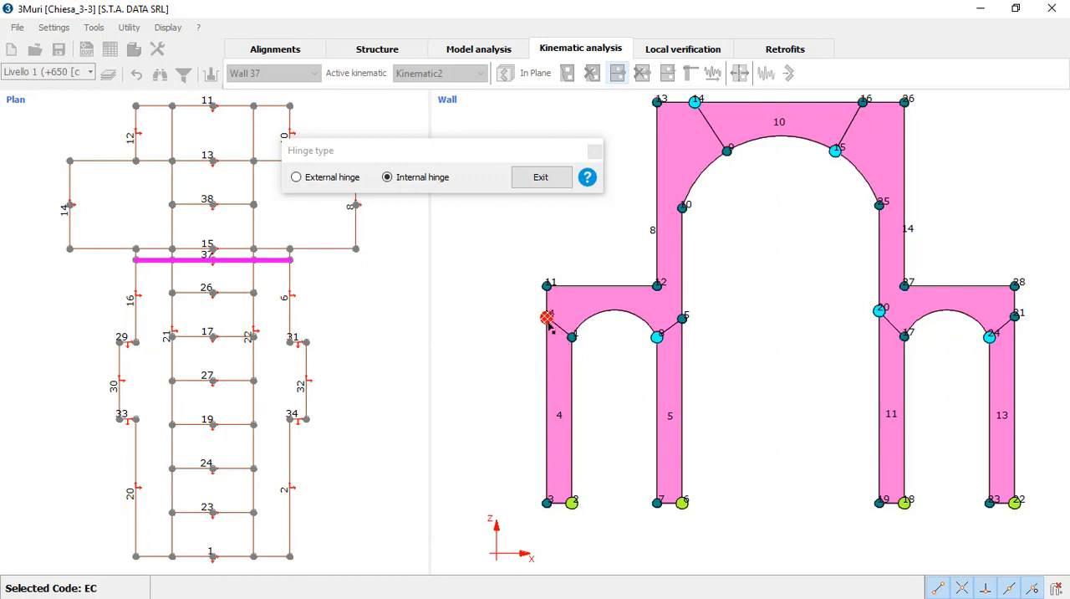
{"action": "left_click", "coordinate": [547, 317]}
{"action": "left_click", "coordinate": [539, 180]}
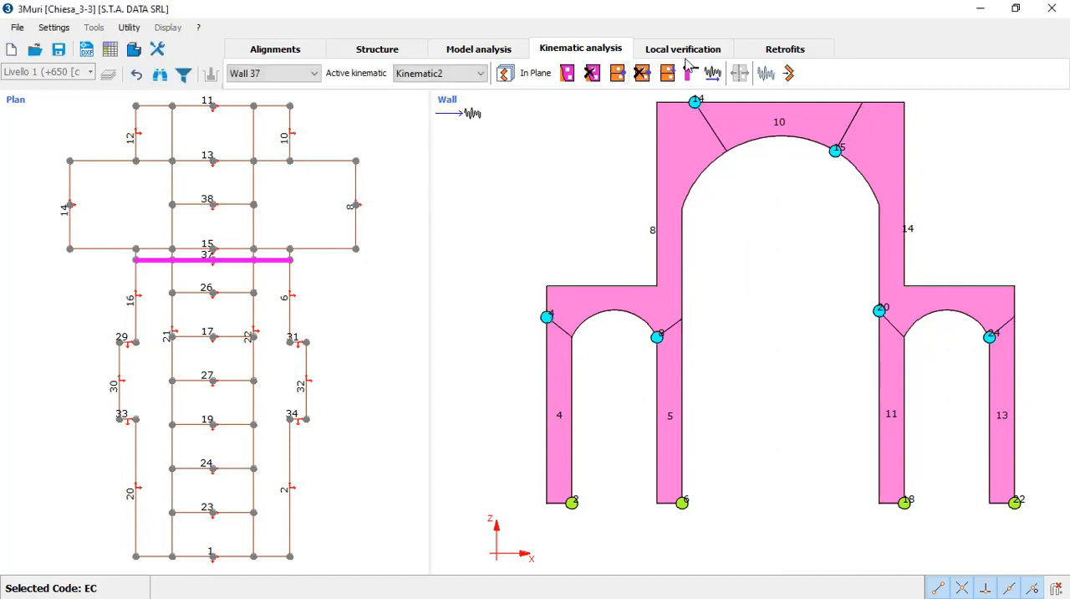
Step: Run a linear kinematic analysis of wall 37's Kinematic2 mechanism with ground constraint and display its deformed shape
{"action": "left_click", "coordinate": [789, 75]}
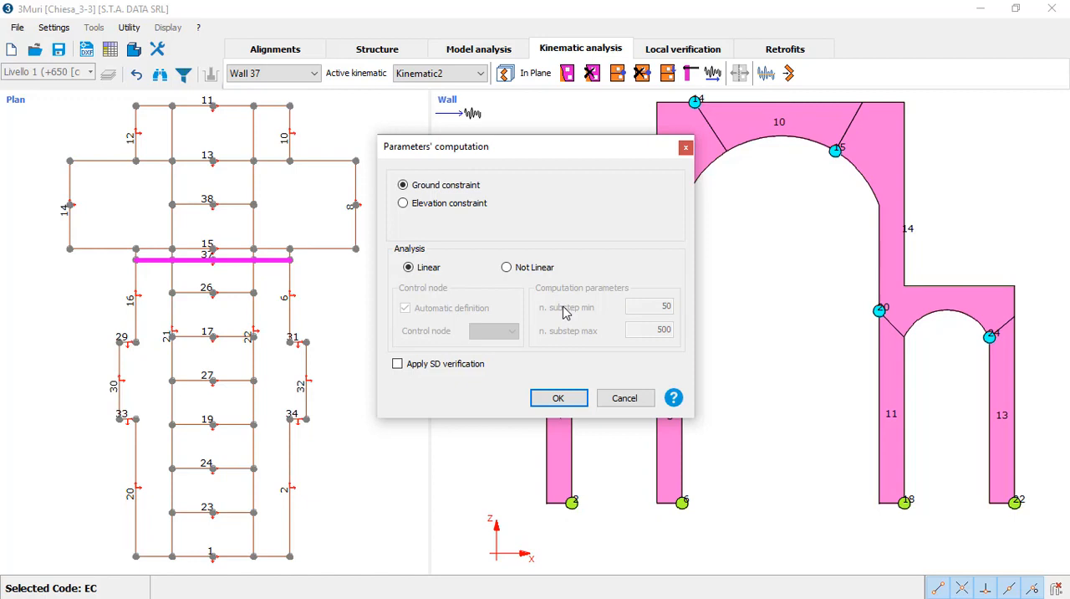
{"action": "left_click", "coordinate": [545, 399]}
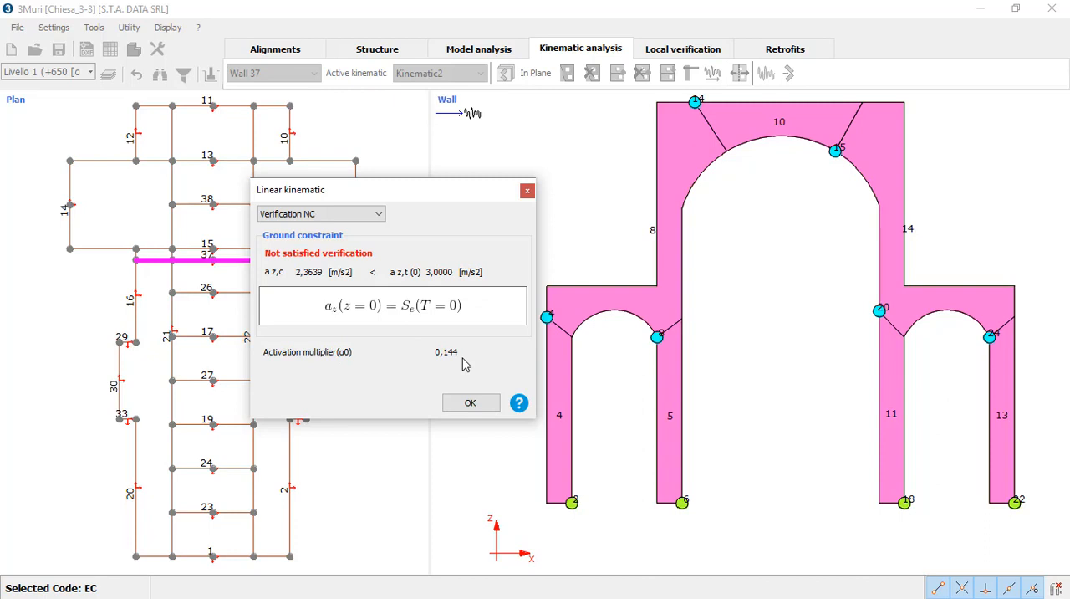
{"action": "left_click", "coordinate": [471, 403]}
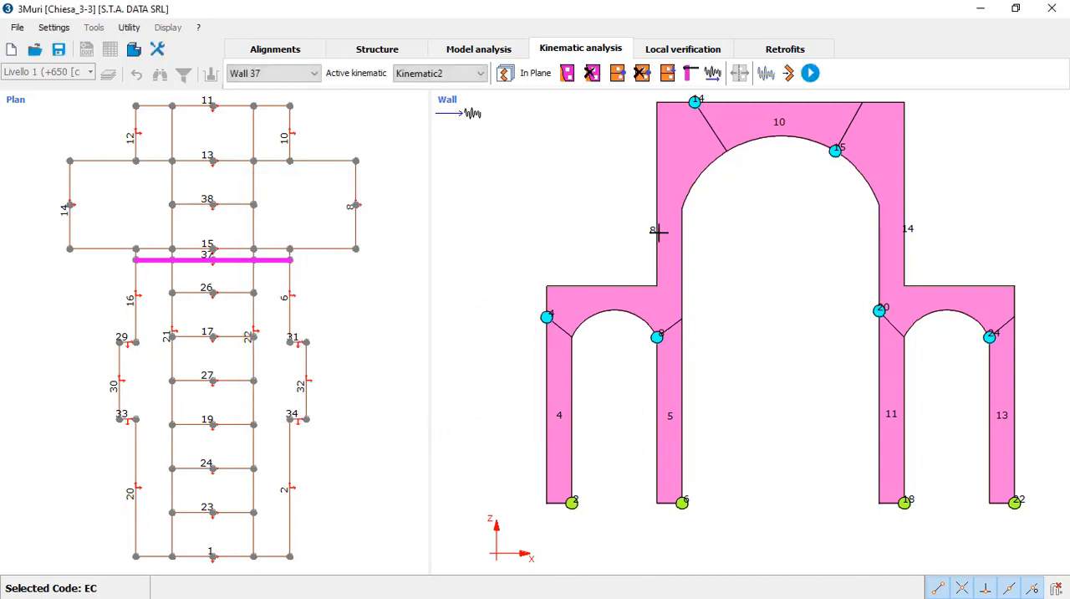
{"action": "left_click", "coordinate": [811, 74]}
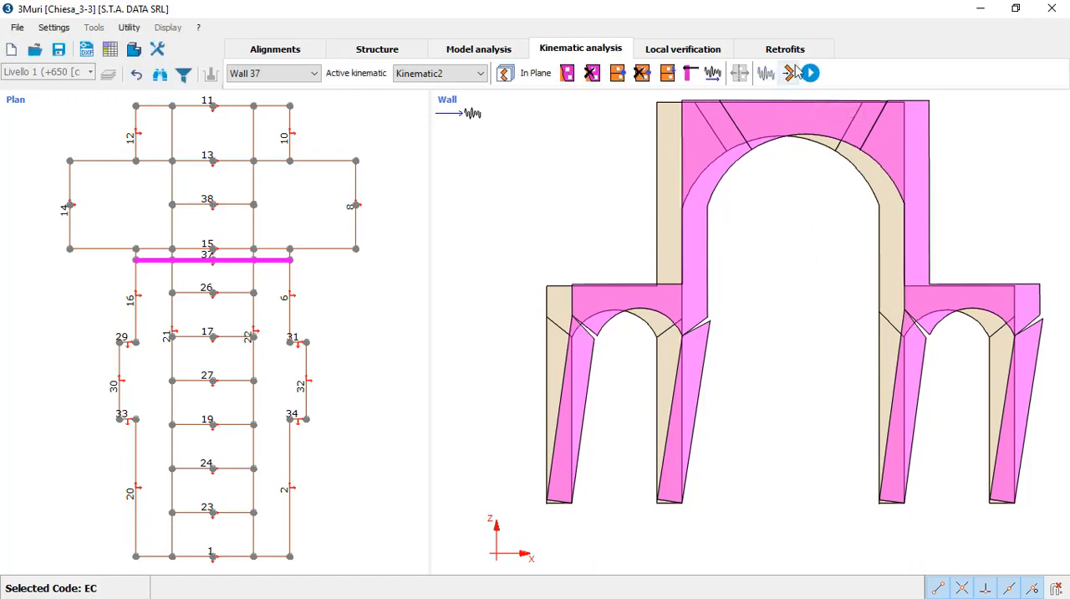
Step: Run the non-linear kinematic analysis with ground constraint and automatic control node, and review its displacement-acceleration and displacement-multiplier capacity curves
{"action": "left_click", "coordinate": [791, 73]}
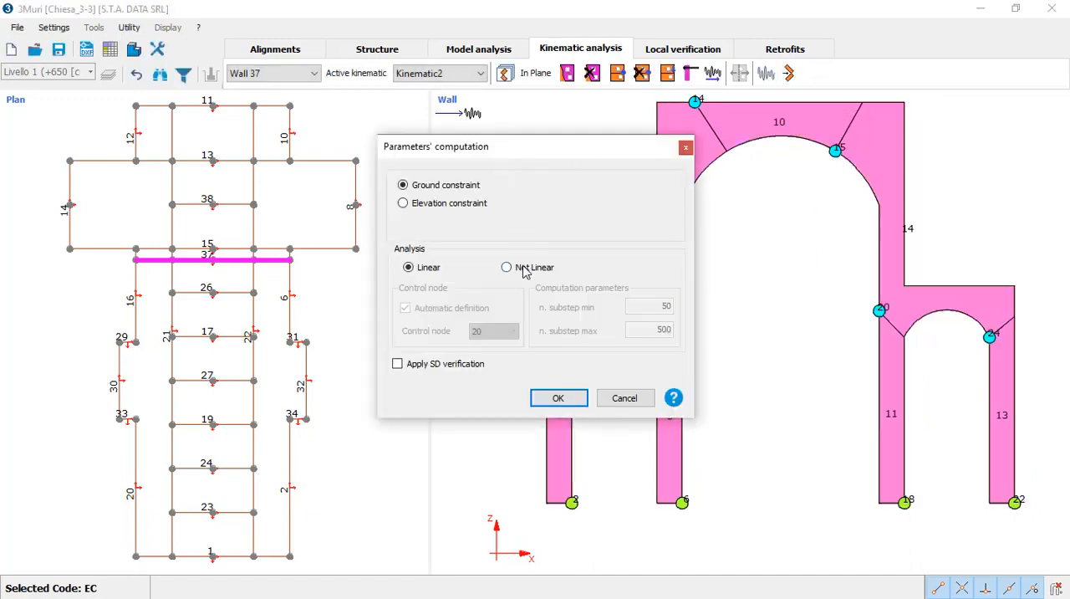
{"action": "left_click", "coordinate": [525, 271]}
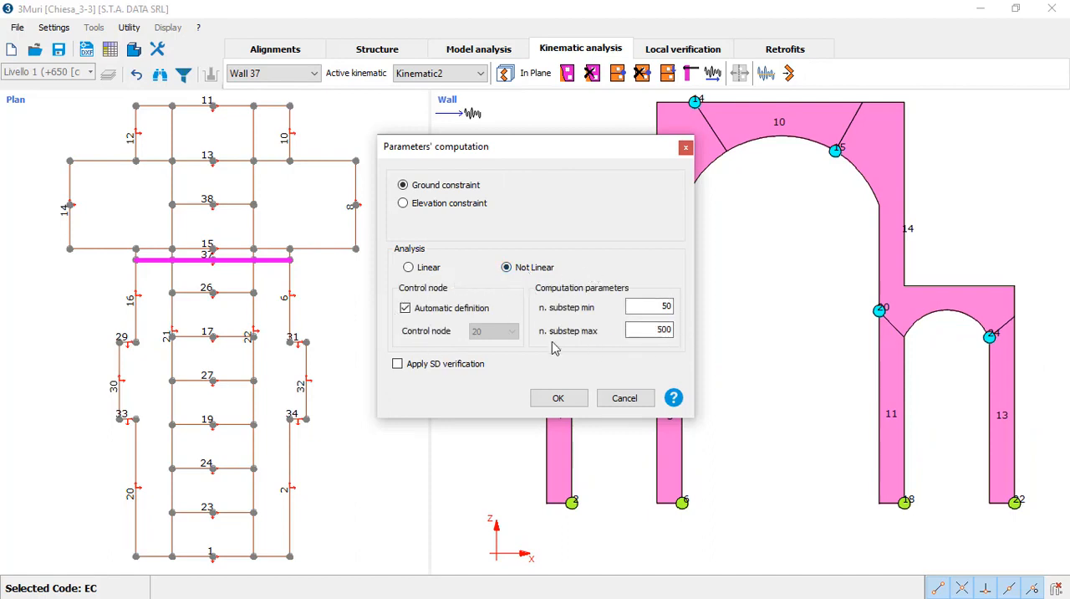
{"action": "left_click", "coordinate": [559, 400]}
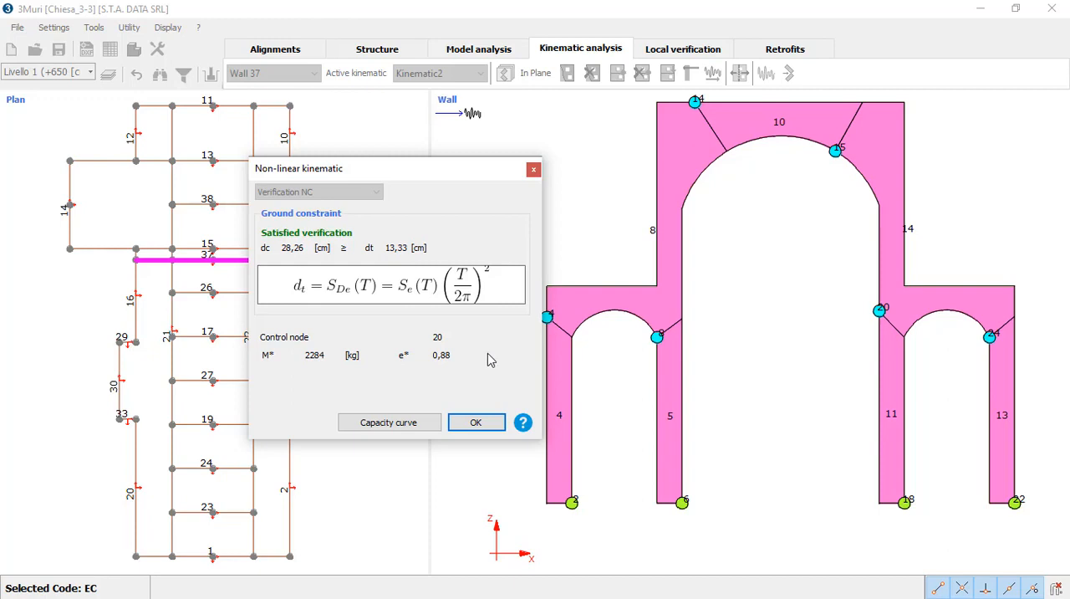
{"action": "left_click", "coordinate": [410, 423]}
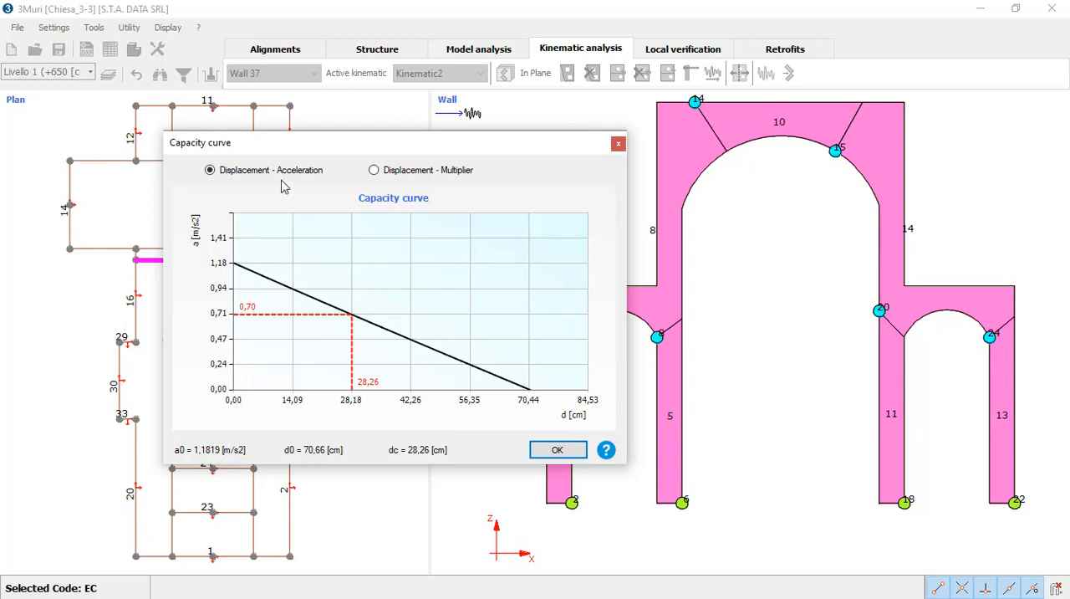
{"action": "left_click", "coordinate": [411, 173]}
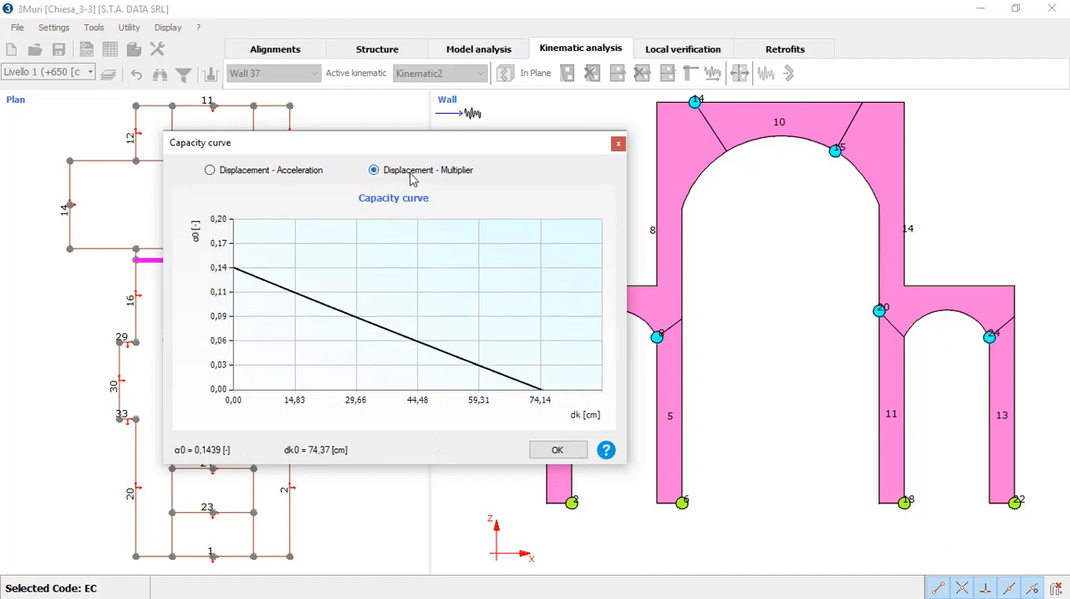
{"action": "left_click", "coordinate": [554, 450]}
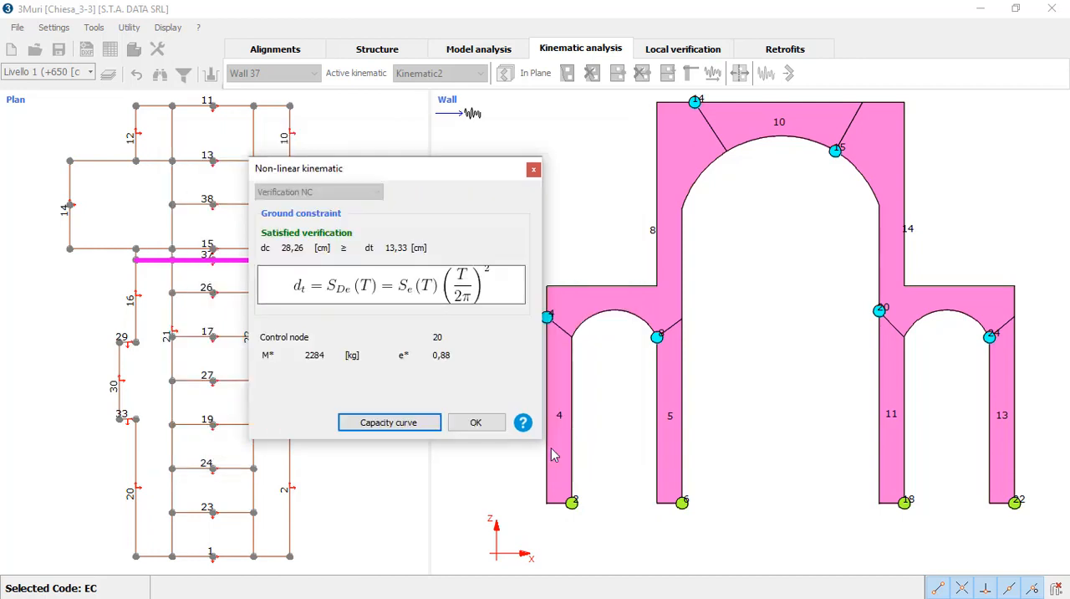
{"action": "left_click", "coordinate": [491, 426]}
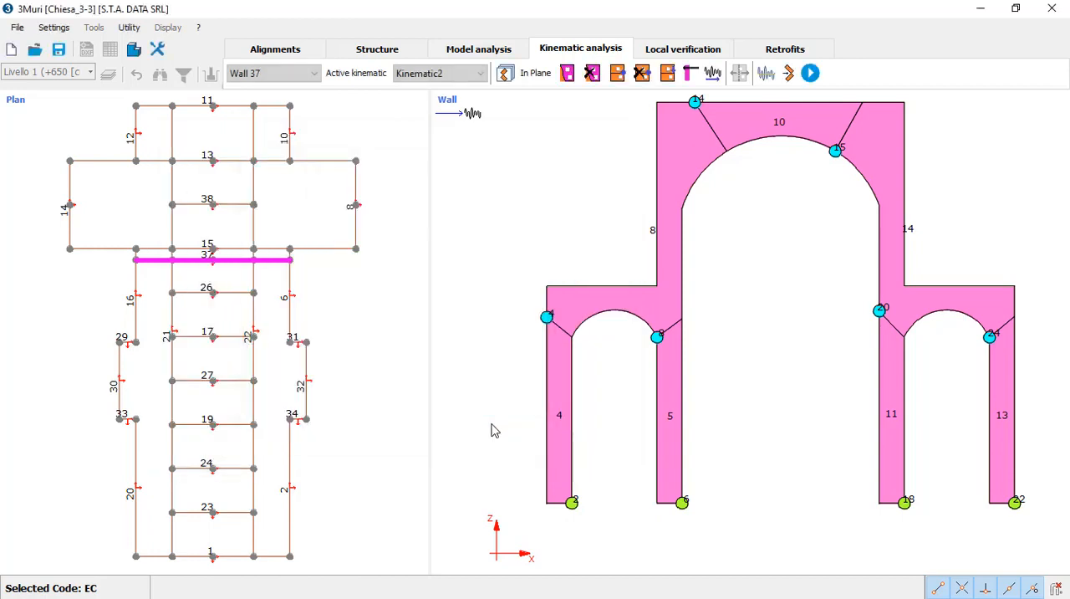
Step: Inspect wall 37's deformed mechanism within the 3D church model, toggle back to the undeformed shape, and close the view
{"action": "left_click", "coordinate": [135, 52]}
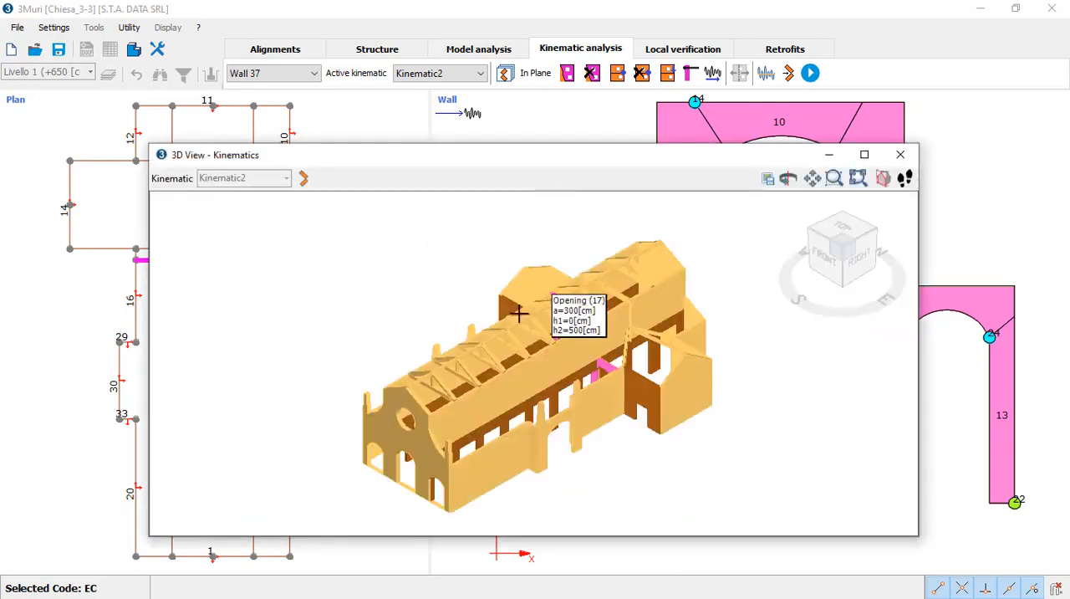
{"action": "left_click", "coordinate": [306, 180]}
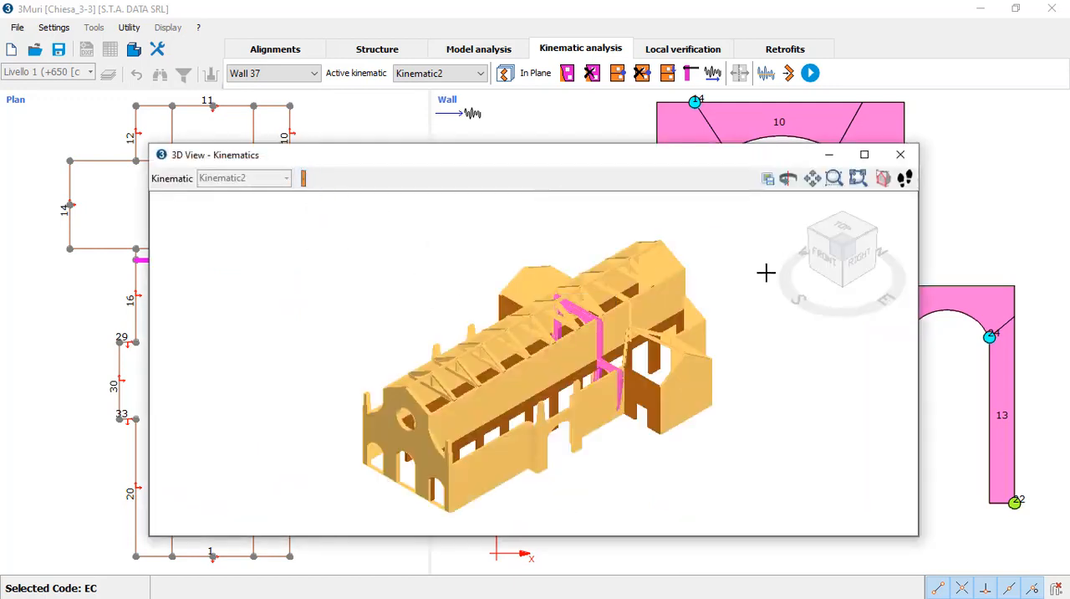
{"action": "left_click_drag", "start_coordinate": [826, 289], "coordinate": [777, 311]}
{"action": "scroll", "coordinate": [642, 318], "scroll_direction": "up", "scroll_amount": 5}
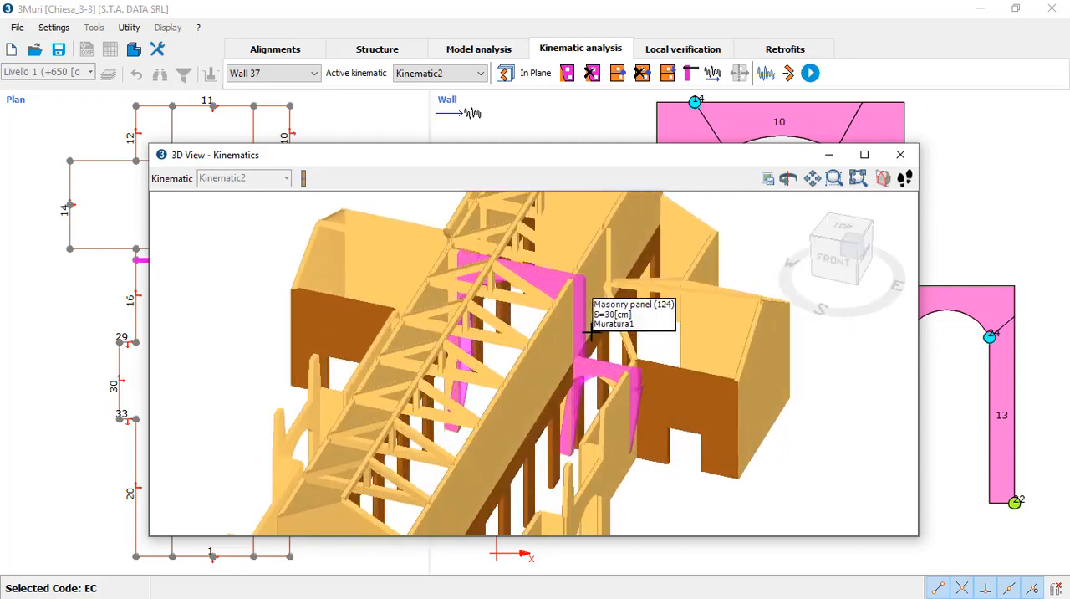
{"action": "left_click_drag", "start_coordinate": [870, 304], "coordinate": [861, 304]}
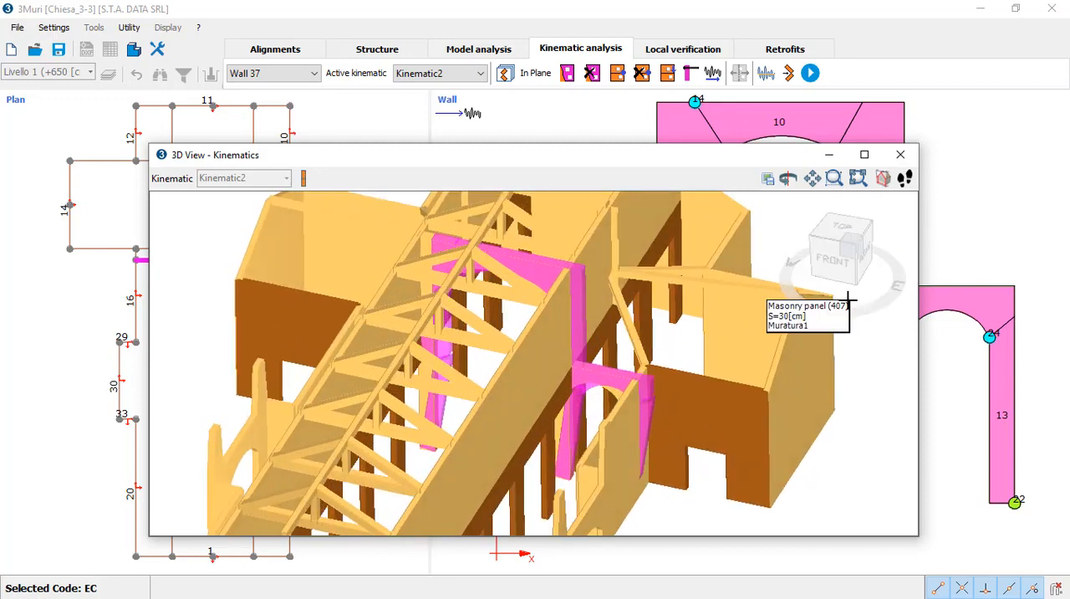
{"action": "left_click", "coordinate": [306, 182]}
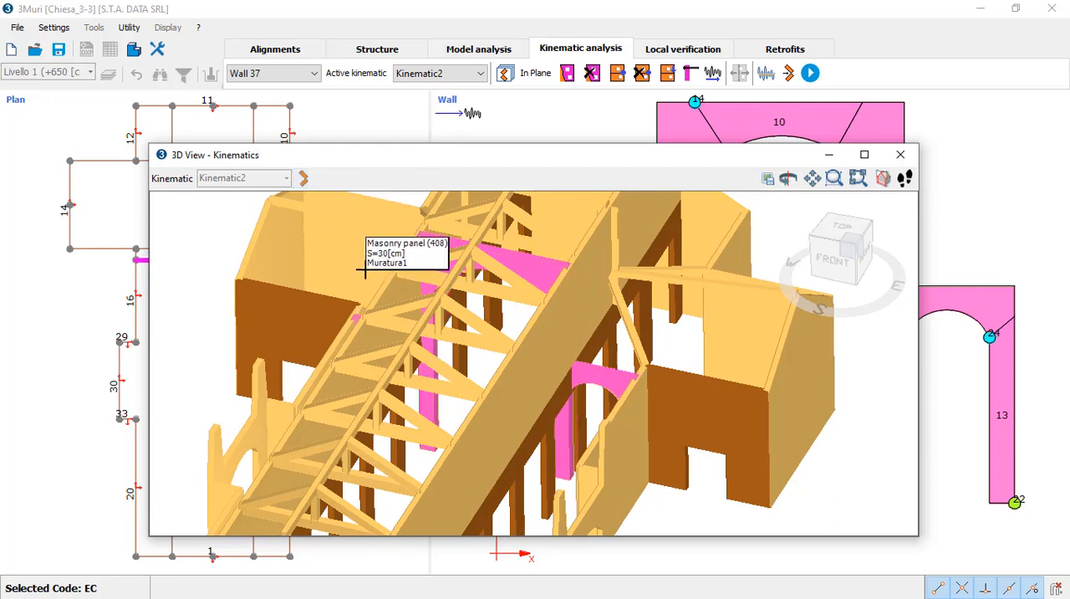
{"action": "left_click", "coordinate": [901, 154]}
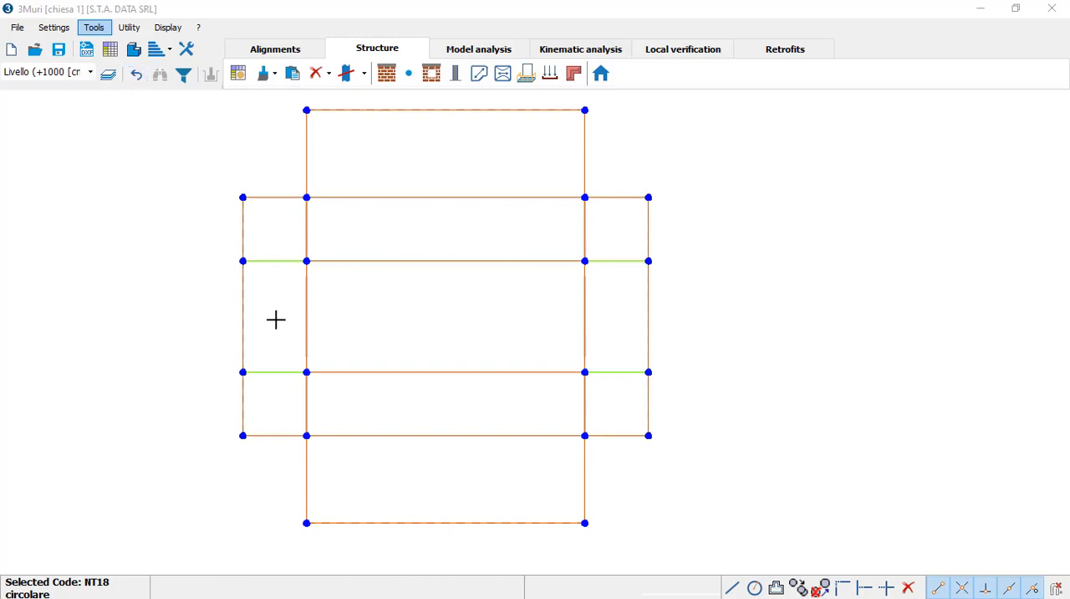
Step: View the chiesa 1 project's whole model in 3D and return to the plan
{"action": "left_click", "coordinate": [134, 50]}
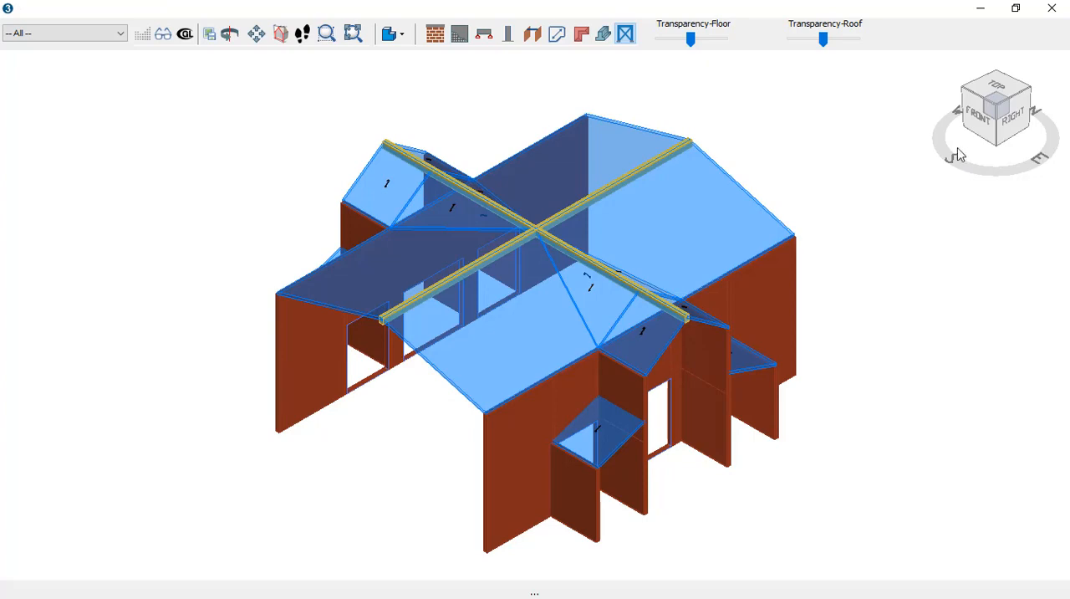
{"action": "mouse_move", "coordinate": [959, 155]}
{"action": "left_mouse_down"}
{"action": "mouse_move", "coordinate": [998, 171]}
{"action": "mouse_move", "coordinate": [934, 143]}
{"action": "mouse_move", "coordinate": [953, 151]}
{"action": "left_mouse_up"}
{"action": "left_click", "coordinate": [1052, 8]}
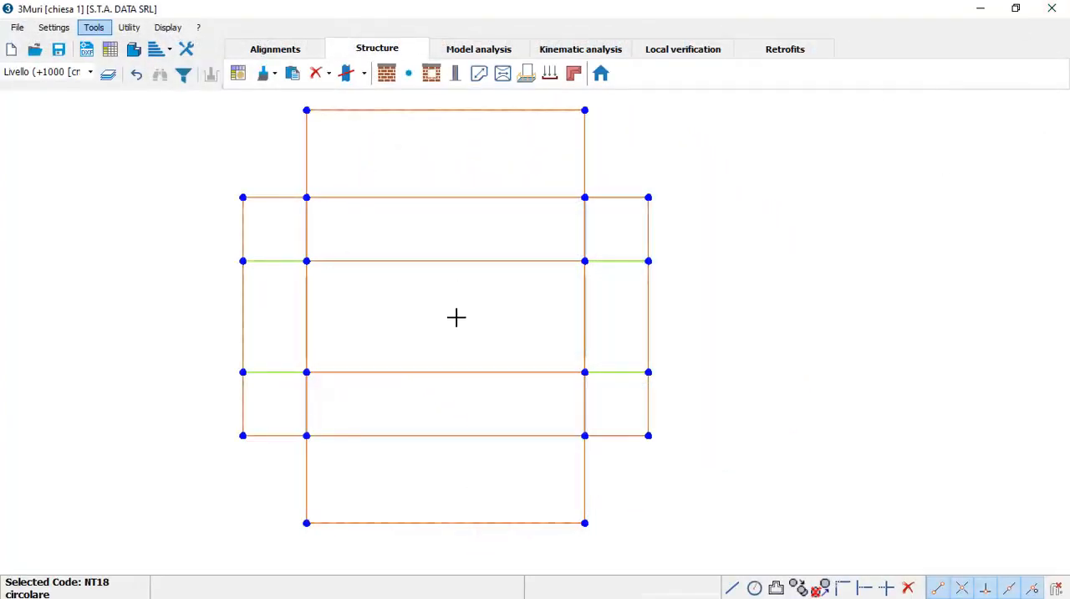
Step: Open elevation input for wall 12 and import MOD_1 solo prospetto.dxf at X and Y scale 1 and 0° rotation
{"action": "left_click", "coordinate": [601, 74]}
{"action": "scroll", "coordinate": [585, 258], "scroll_direction": "up", "scroll_amount": 1}
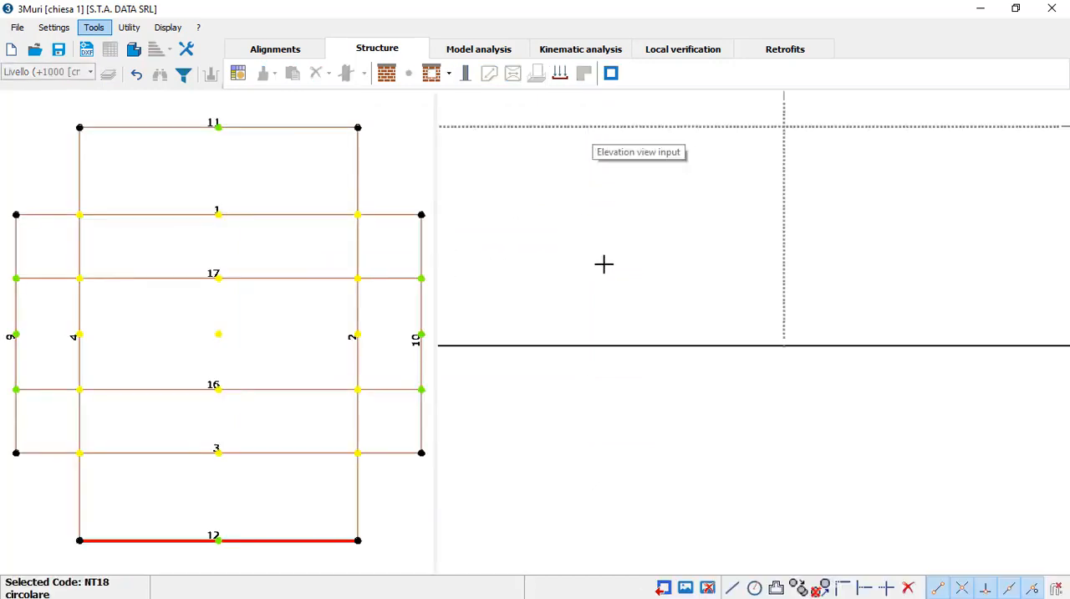
{"action": "scroll", "coordinate": [683, 229], "scroll_direction": "down", "scroll_amount": 4}
{"action": "middle_click_drag", "start_coordinate": [695, 227], "coordinate": [641, 332]}
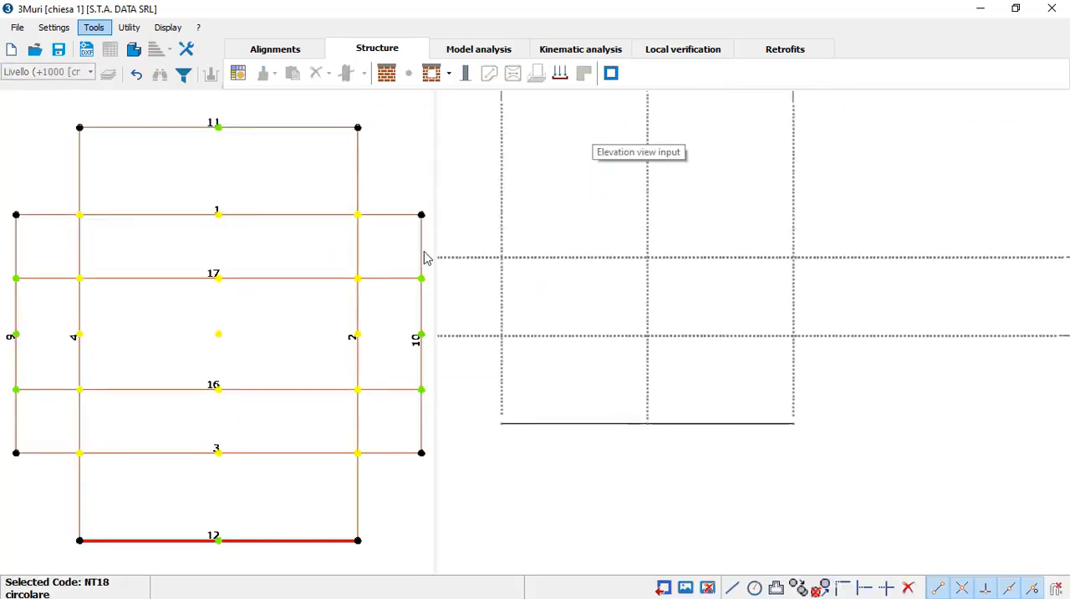
{"action": "left_click", "coordinate": [88, 50]}
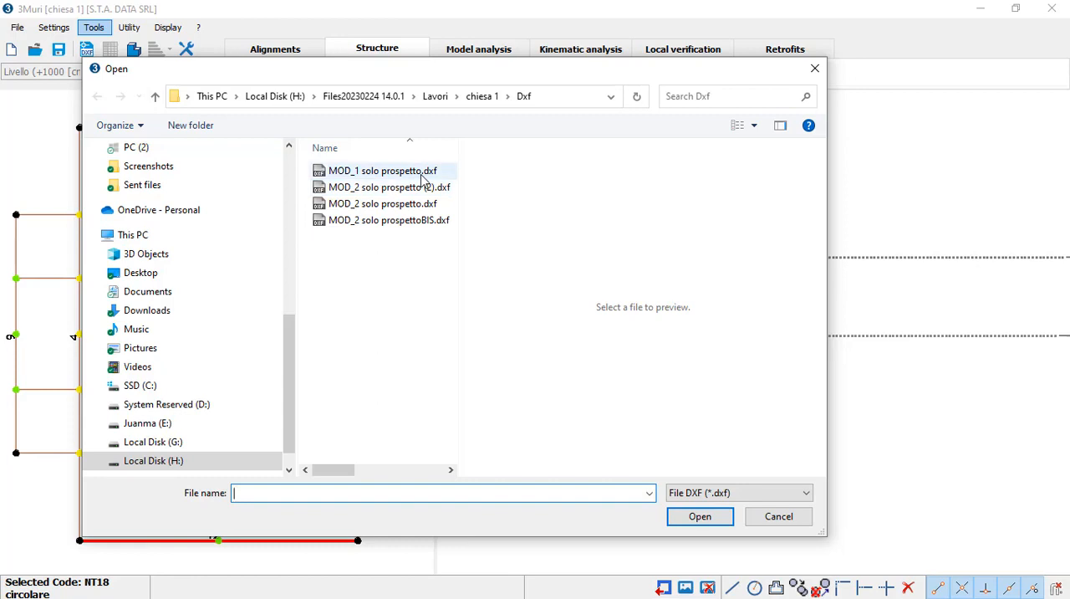
{"action": "left_click", "coordinate": [380, 172]}
{"action": "left_click", "coordinate": [694, 519]}
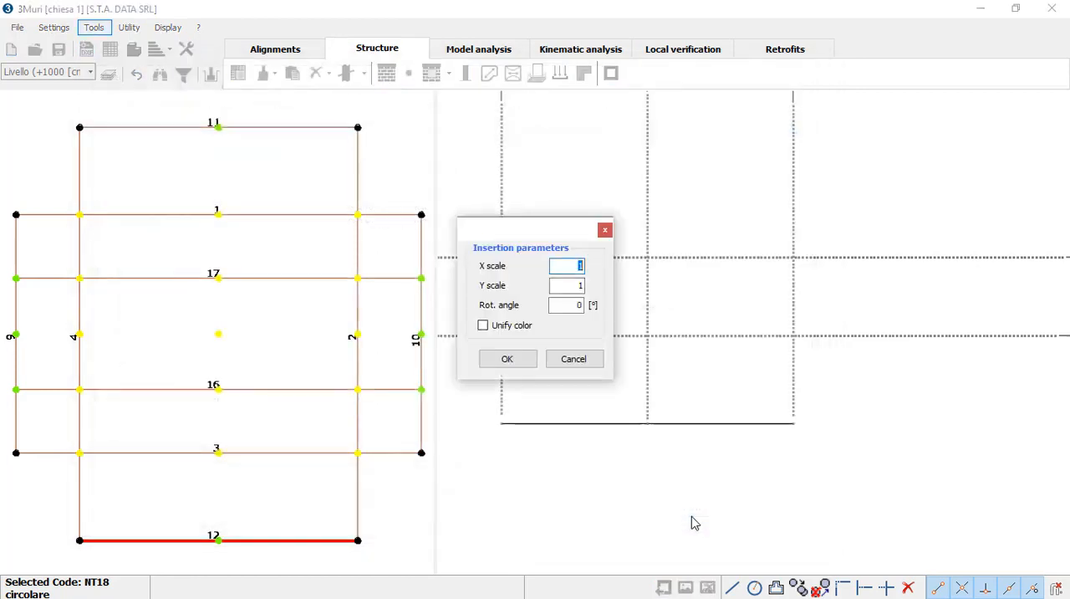
{"action": "left_click", "coordinate": [503, 358]}
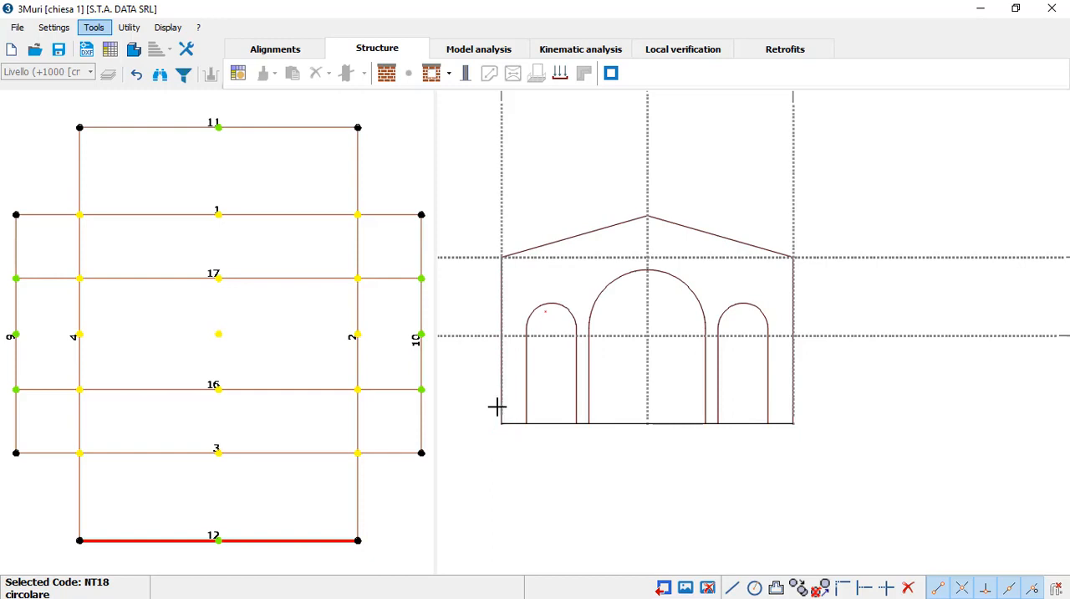
Step: Define a 50 cm Copy_Muratura masonry panel in Polyline mode and trace wall 12's outer sides and gable over the DXF
{"action": "left_click", "coordinate": [385, 81]}
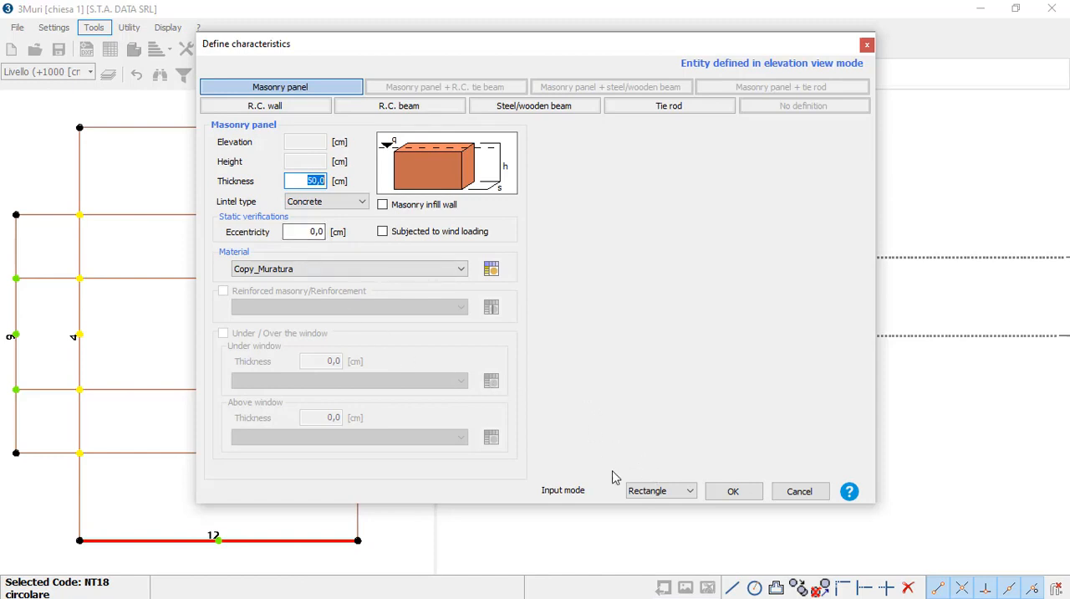
{"action": "left_click", "coordinate": [648, 492]}
{"action": "left_click", "coordinate": [656, 510]}
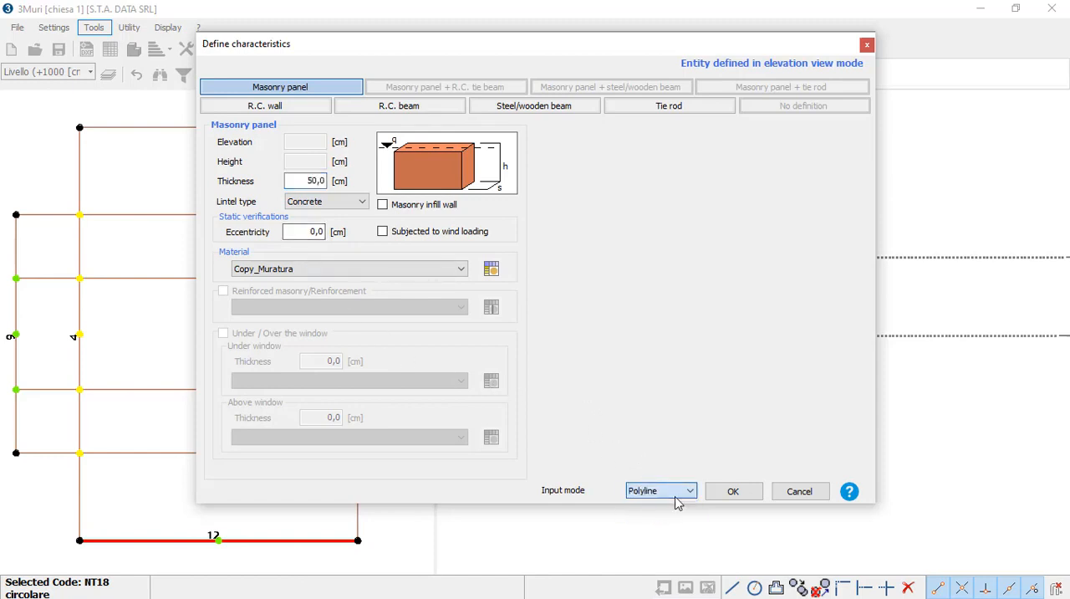
{"action": "left_click", "coordinate": [729, 491]}
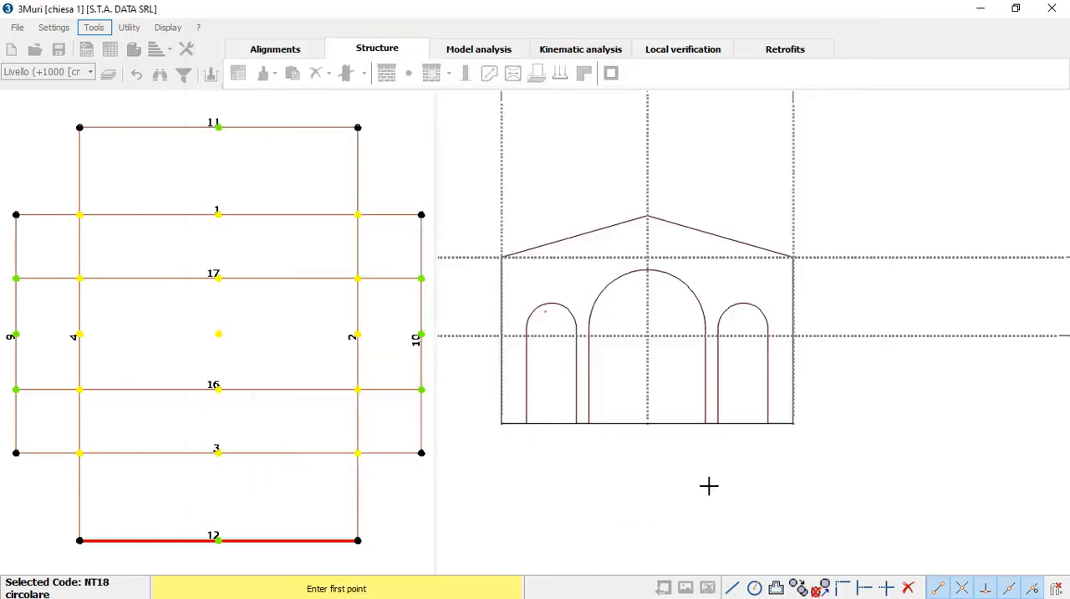
{"action": "left_click", "coordinate": [501, 425]}
{"action": "left_click", "coordinate": [501, 257]}
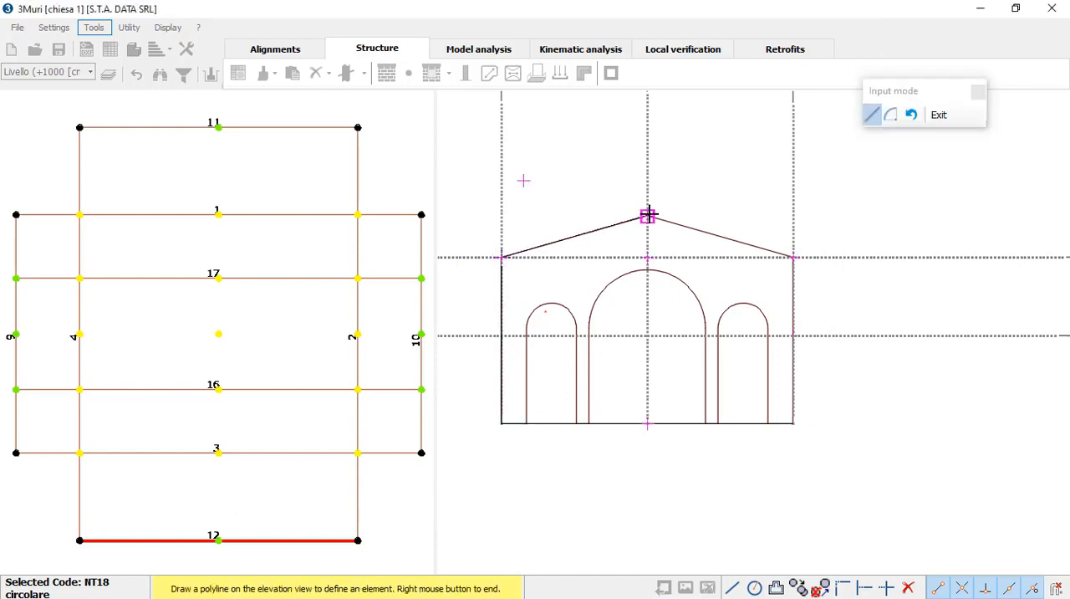
{"action": "left_click", "coordinate": [649, 215]}
{"action": "left_click", "coordinate": [794, 257]}
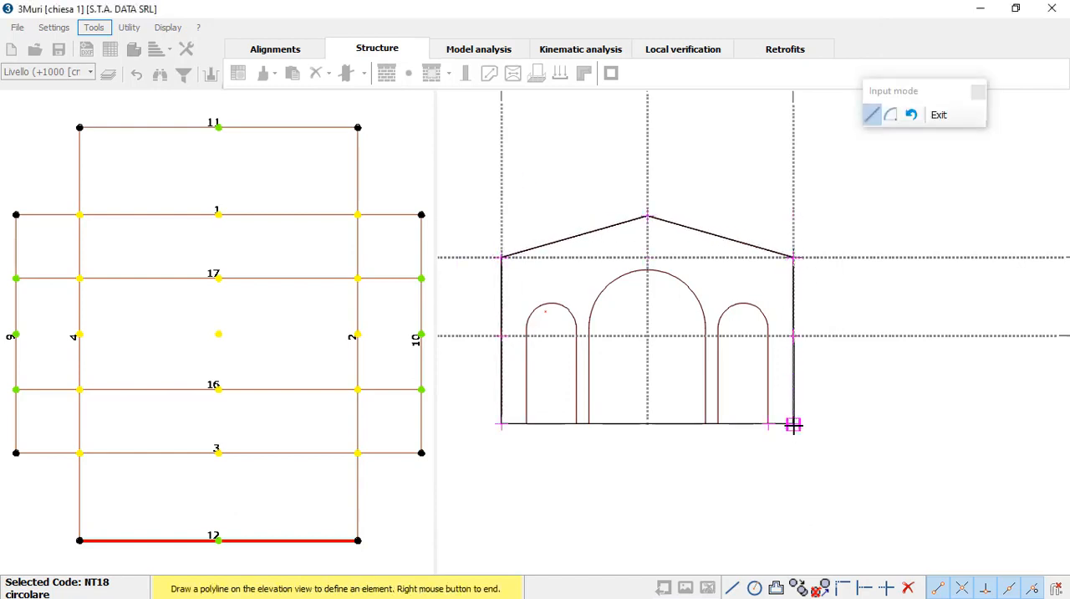
{"action": "left_click", "coordinate": [793, 425]}
Step: Continue the panel polyline around the right arched opening, with straight jambs and an arc over the top
{"action": "left_click", "coordinate": [768, 425]}
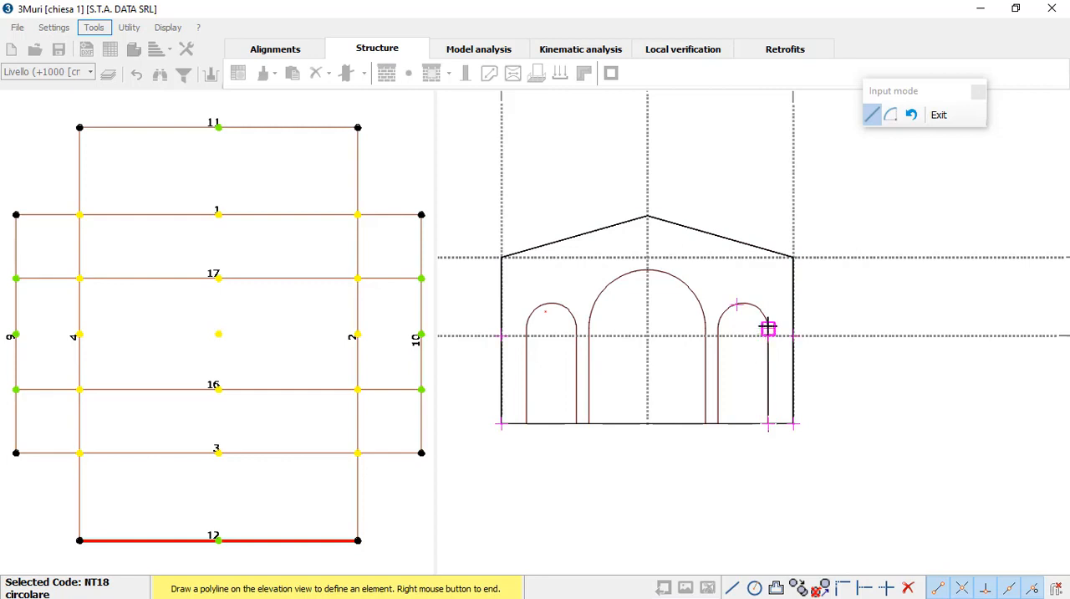
{"action": "left_click", "coordinate": [769, 328]}
{"action": "left_click", "coordinate": [890, 114]}
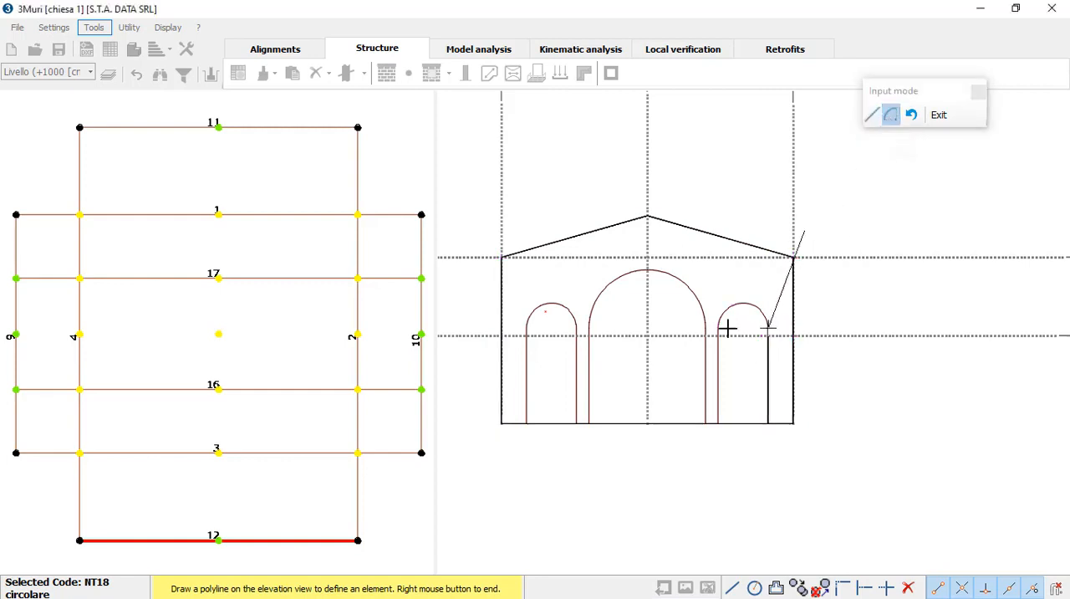
{"action": "left_click", "coordinate": [719, 328]}
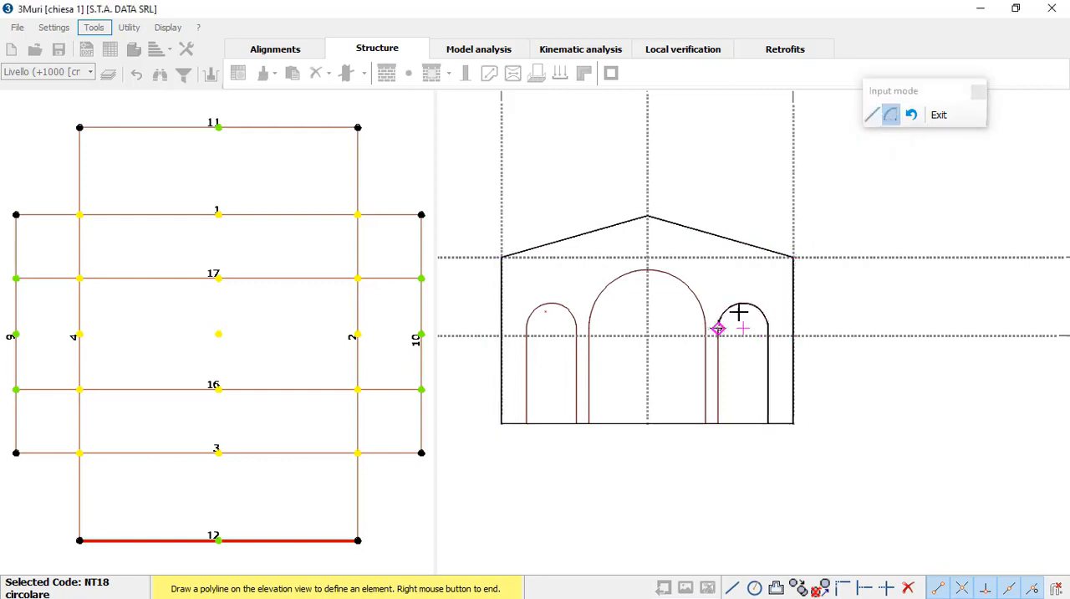
{"action": "left_click", "coordinate": [872, 114]}
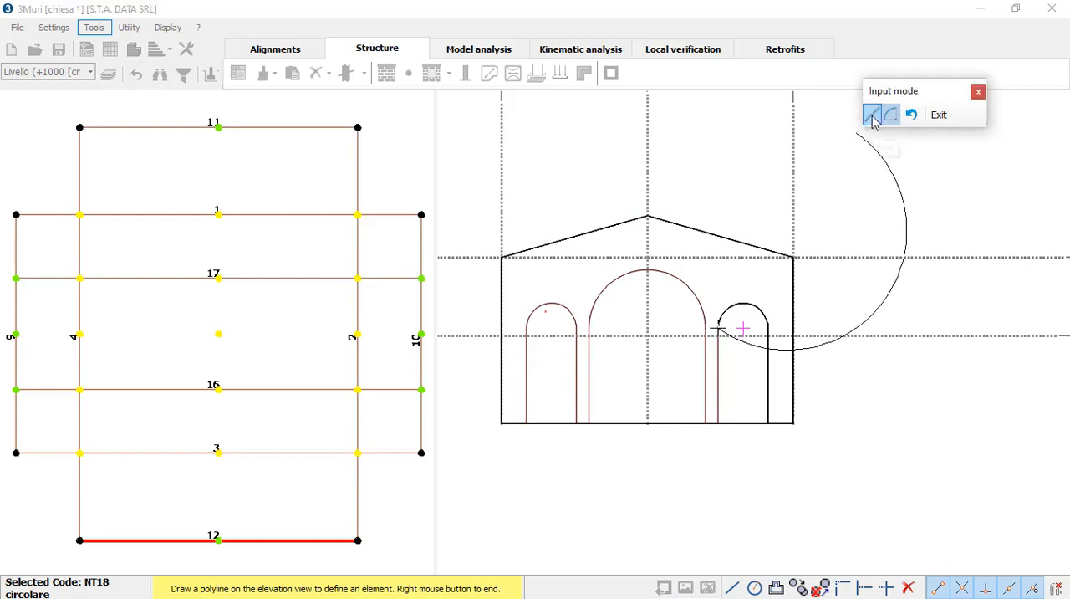
{"action": "left_click", "coordinate": [718, 425]}
Step: Continue the panel polyline around the central arched opening, with straight jambs and an arc through its crown
{"action": "left_click", "coordinate": [706, 425]}
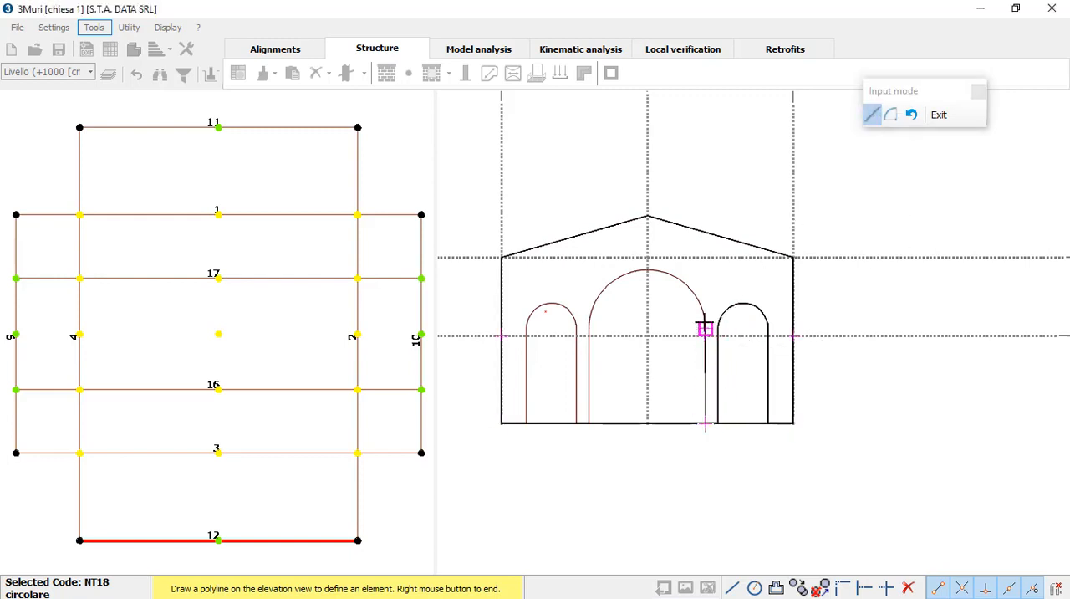
{"action": "left_click", "coordinate": [705, 329]}
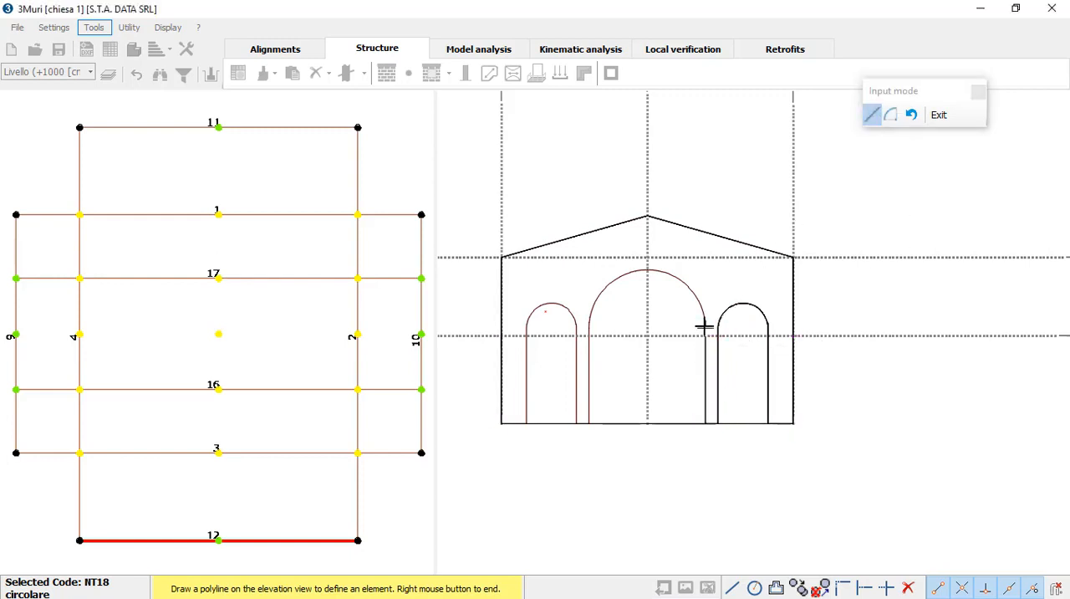
{"action": "left_click", "coordinate": [890, 116]}
{"action": "left_click", "coordinate": [647, 270]}
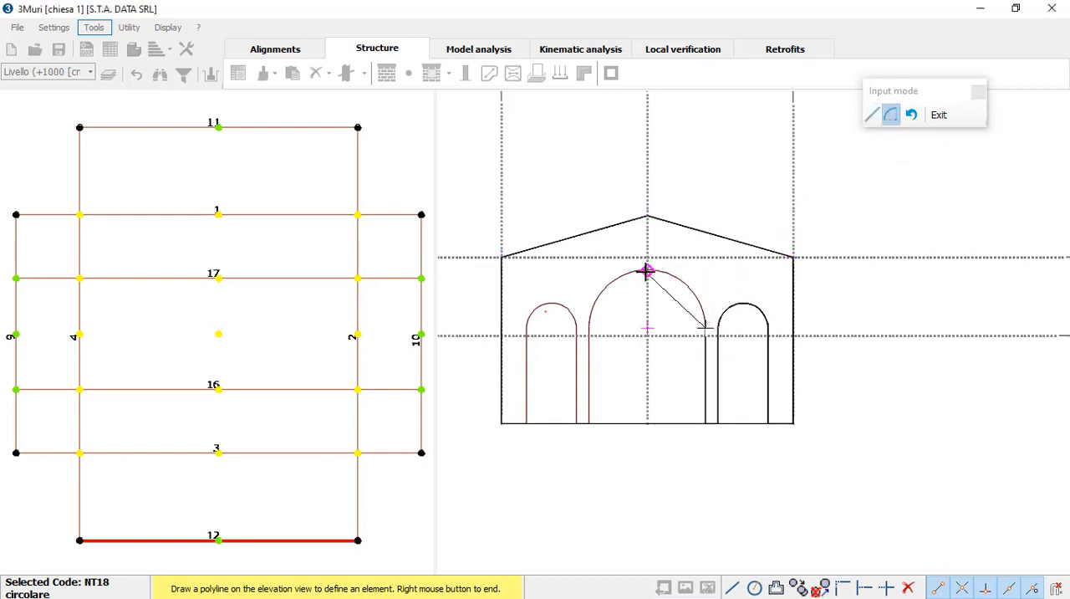
{"action": "left_click", "coordinate": [590, 328]}
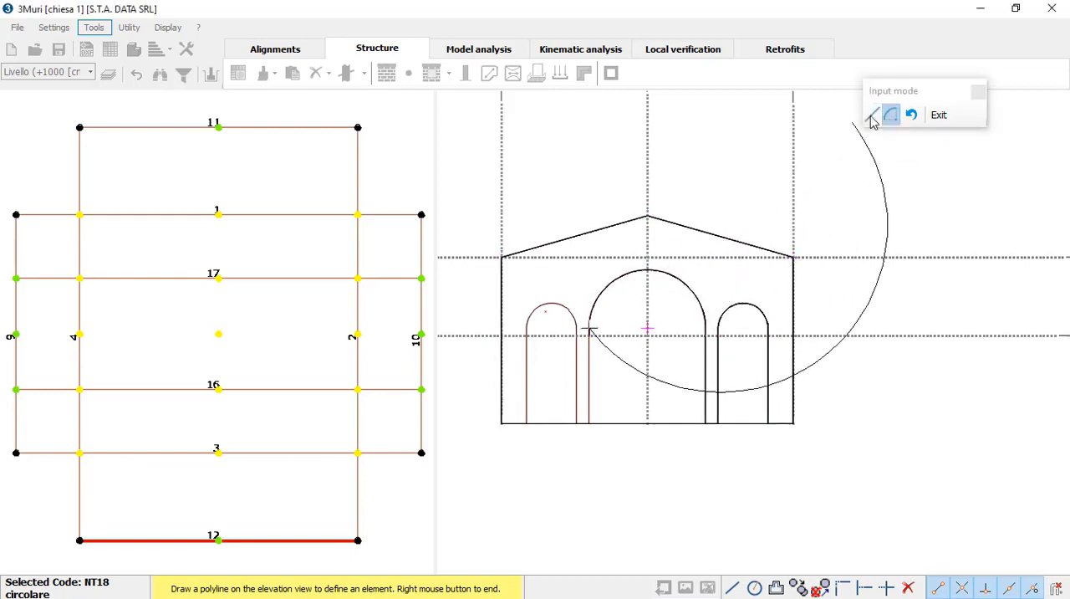
{"action": "left_click", "coordinate": [872, 114]}
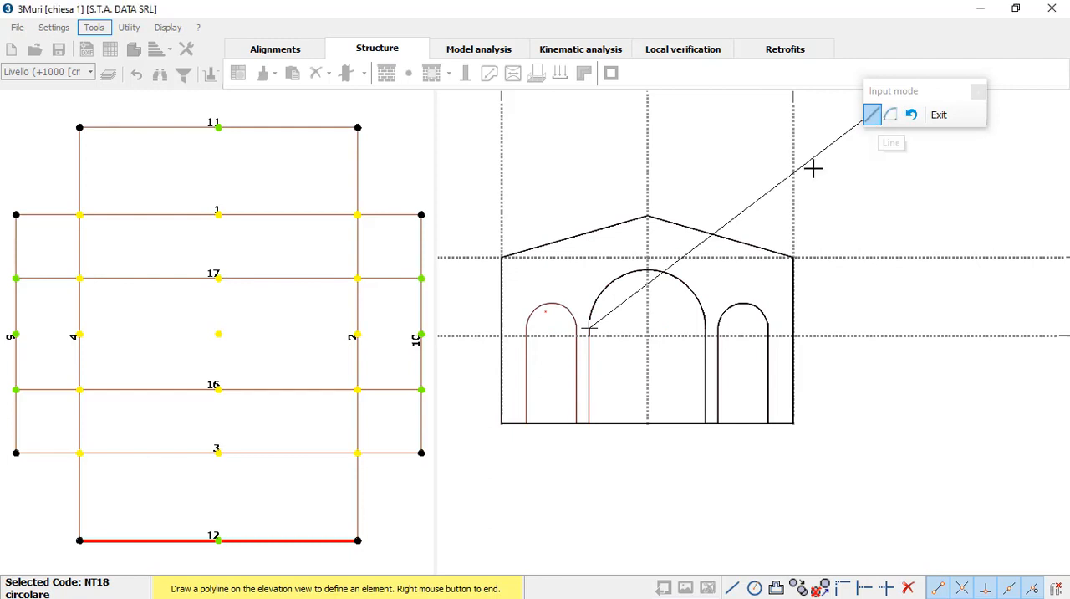
{"action": "left_click", "coordinate": [590, 424]}
Step: Trace the left arched opening with straight jambs and an arc, and close the masonry panel polyline at the wall's lower-left corner
{"action": "left_click", "coordinate": [576, 423]}
{"action": "left_click", "coordinate": [576, 329]}
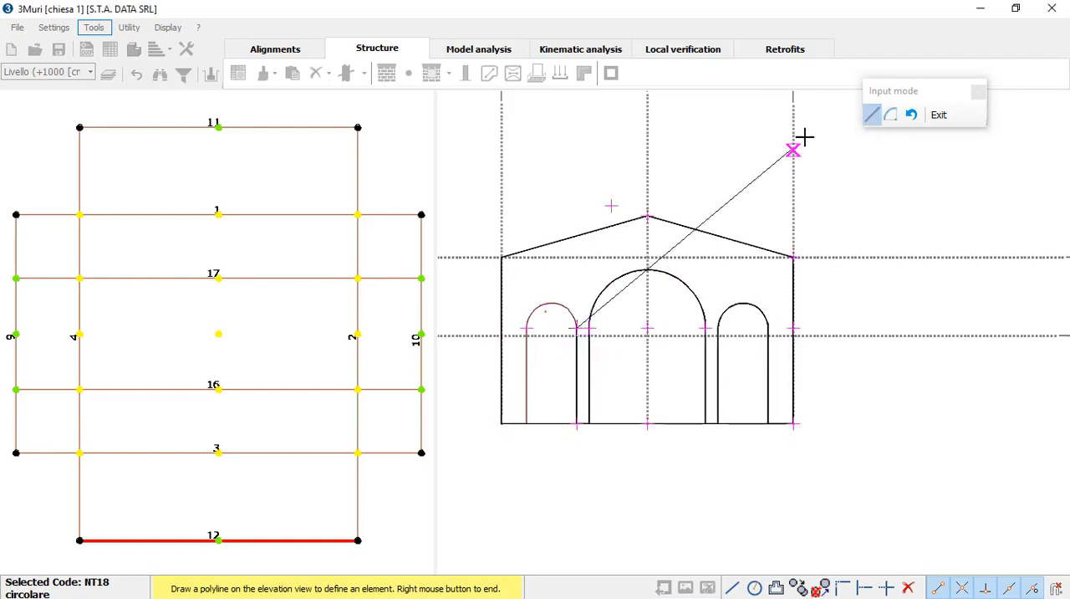
{"action": "left_click", "coordinate": [891, 115]}
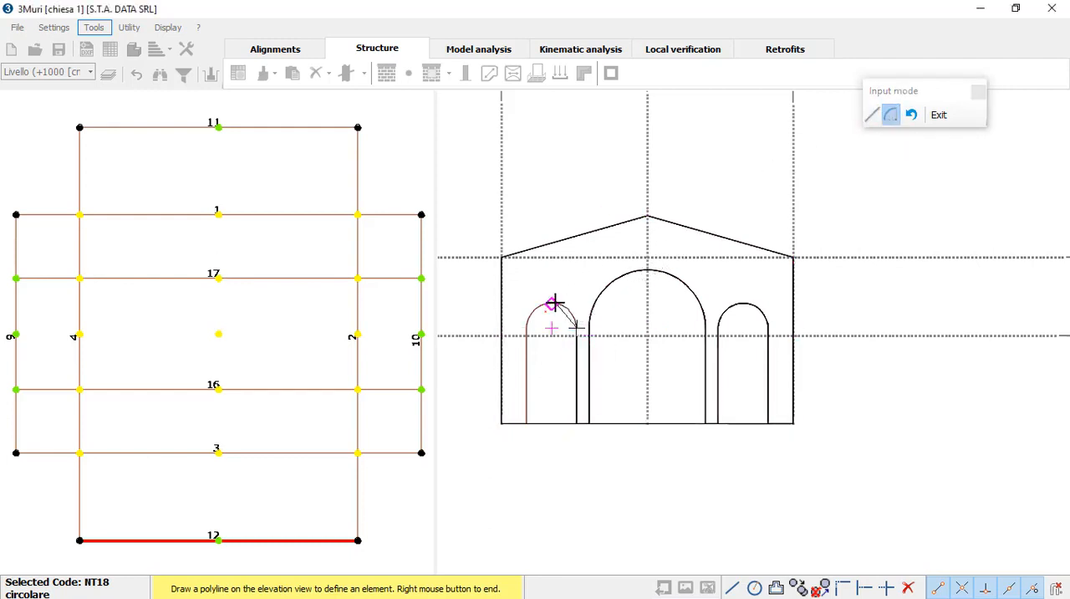
{"action": "left_click", "coordinate": [527, 328]}
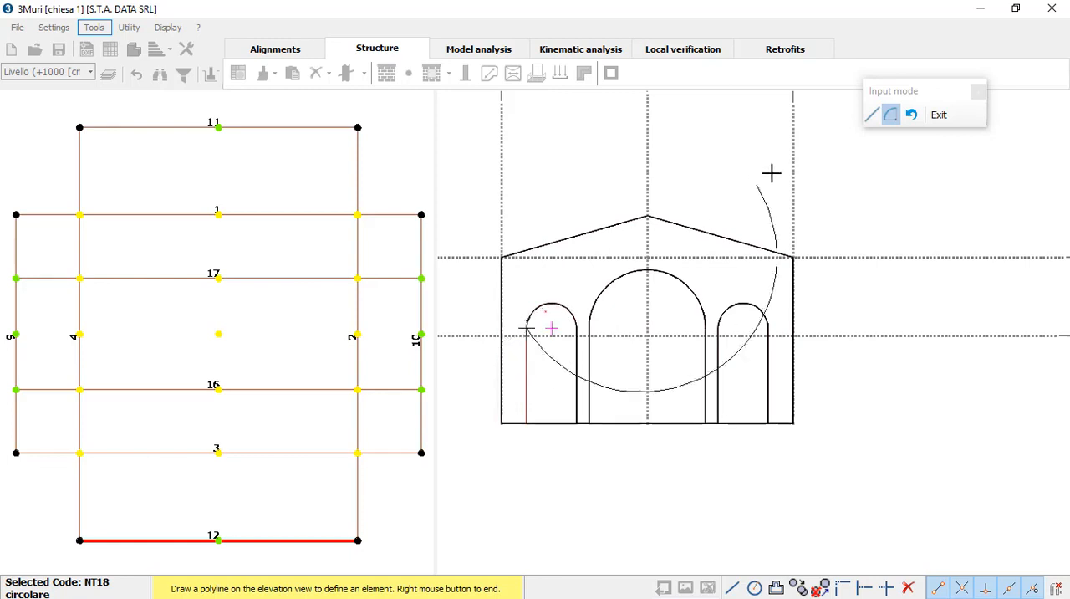
{"action": "left_click", "coordinate": [872, 115]}
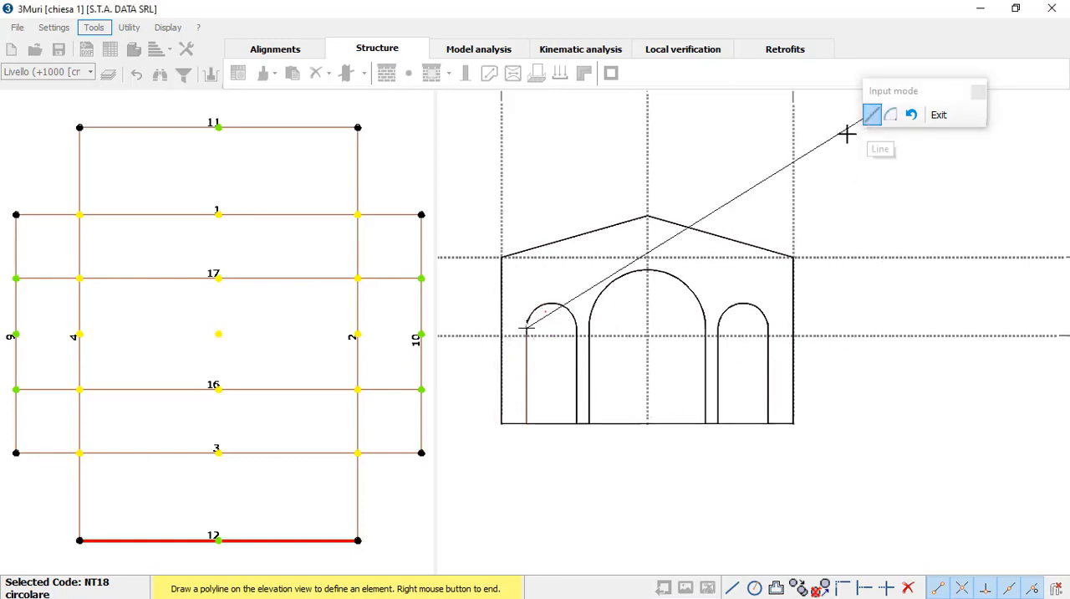
{"action": "left_click", "coordinate": [527, 424]}
{"action": "left_click", "coordinate": [502, 424]}
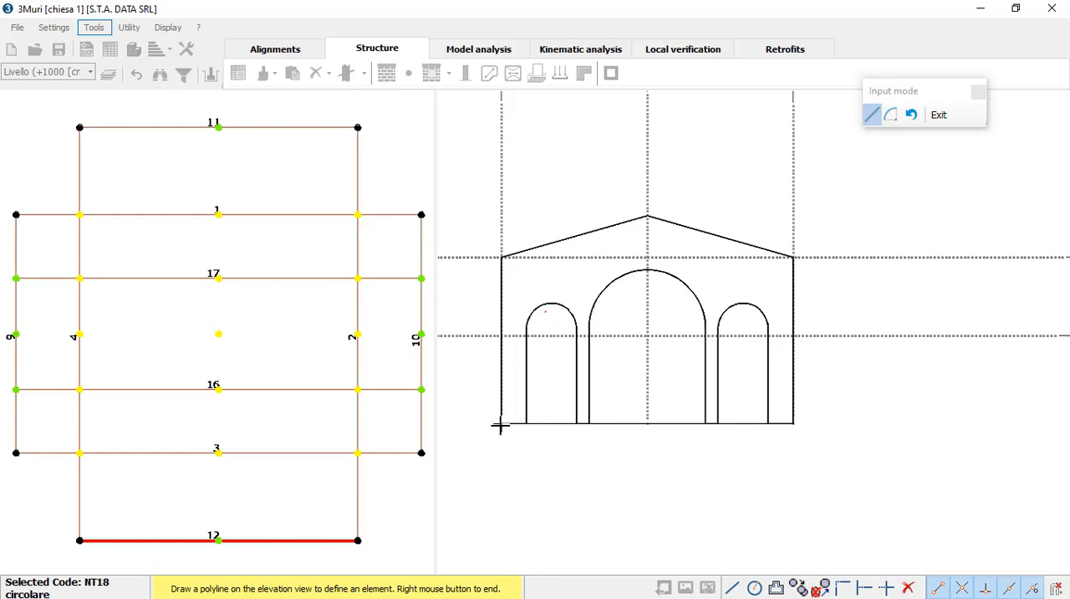
{"action": "right_click", "coordinate": [503, 321]}
{"action": "right_click", "coordinate": [524, 371]}
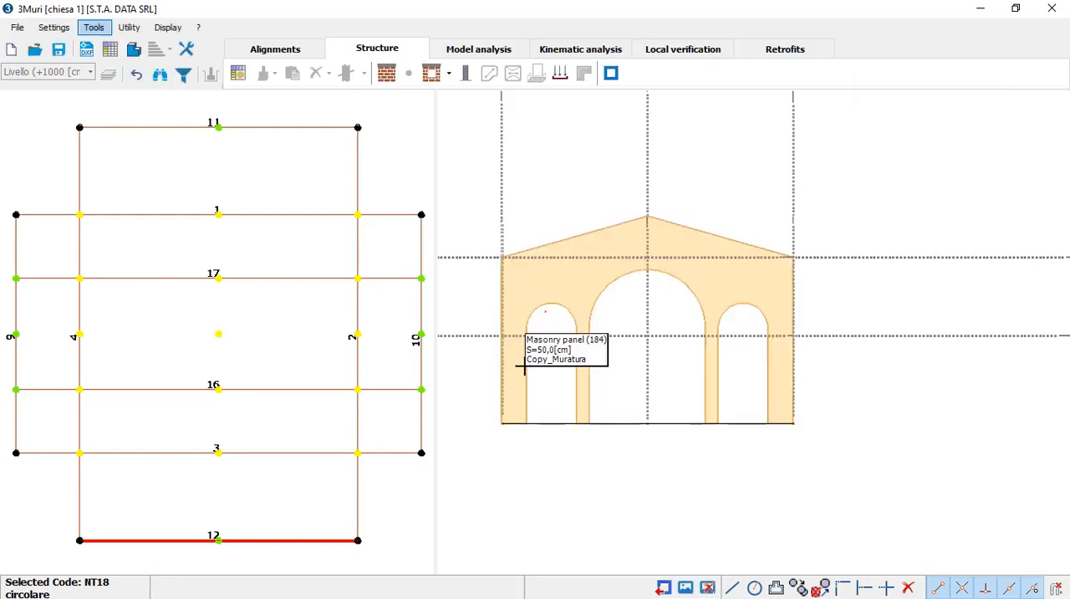
Step: View the chiesa 1 model with the traced wall 12 in 3D and return to the wall elevation
{"action": "scroll", "coordinate": [568, 398], "scroll_direction": "down", "scroll_amount": 1}
{"action": "middle_click_drag", "start_coordinate": [593, 351], "coordinate": [603, 413]}
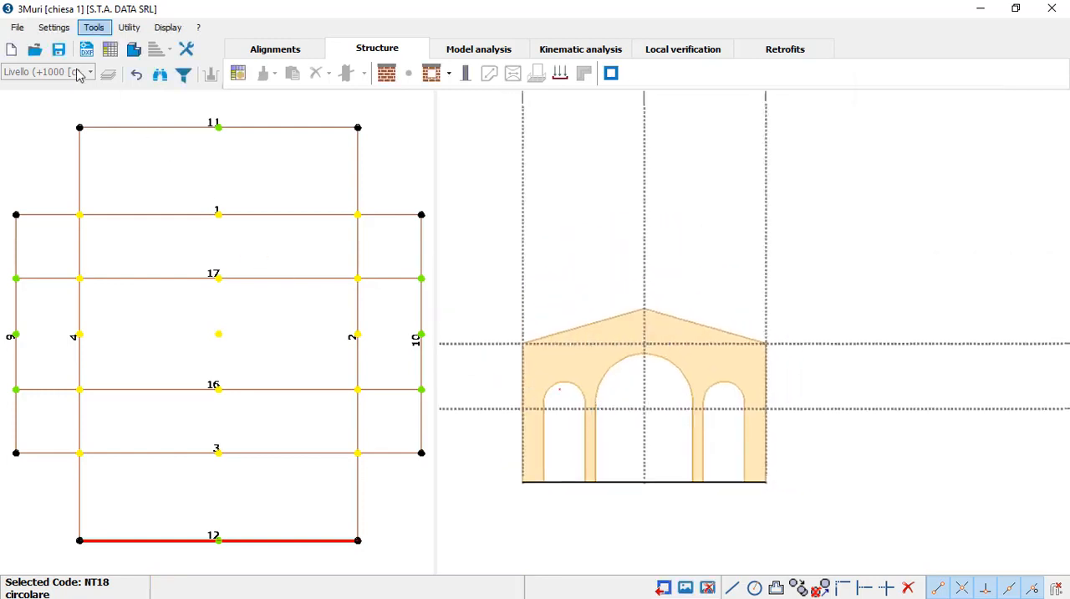
{"action": "left_click", "coordinate": [135, 49]}
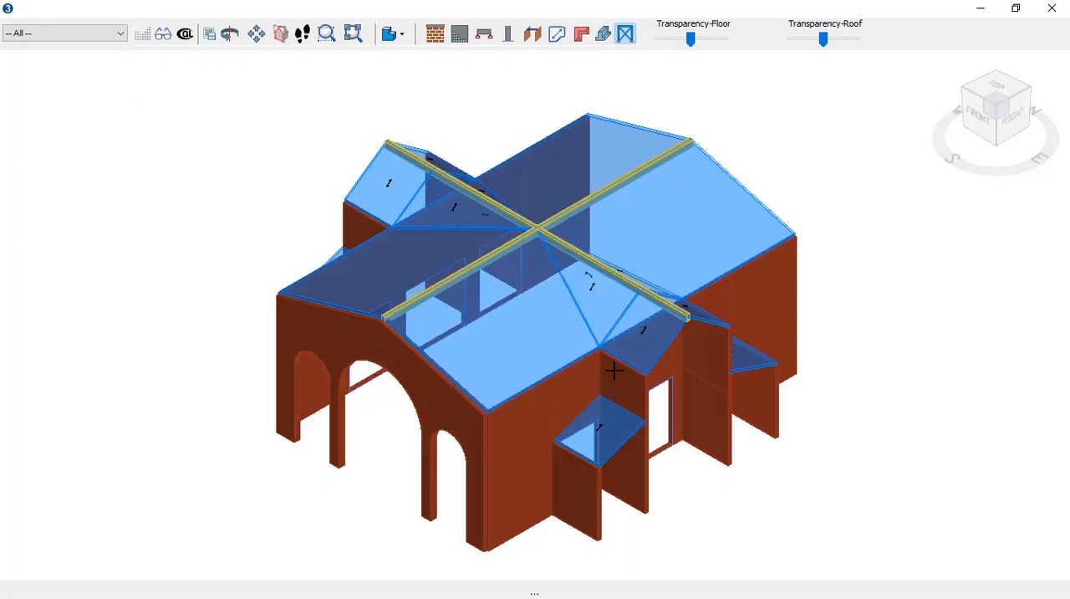
{"action": "left_click", "coordinate": [1051, 8]}
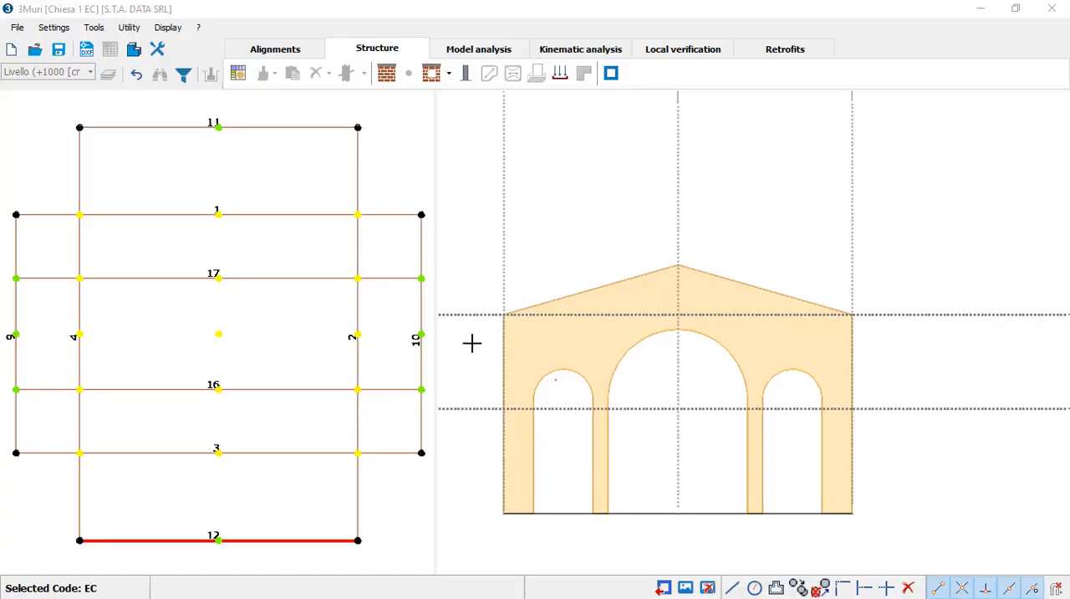
Step: Examine the complete Chiesa 1 EC model in 3D, orbiting slightly around it, and return to the wall elevation
{"action": "left_click", "coordinate": [134, 52]}
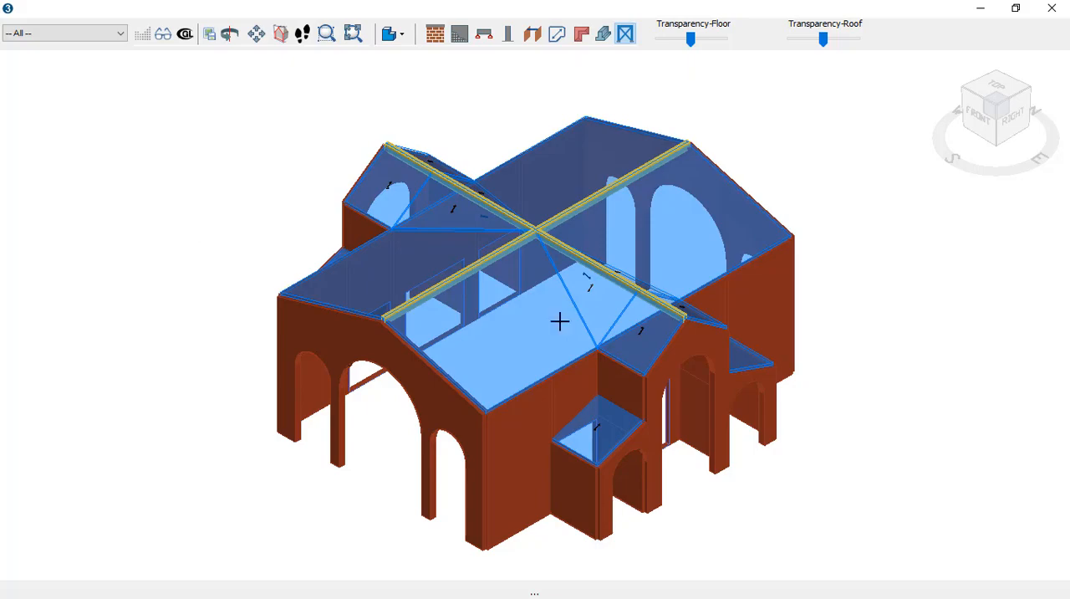
{"action": "left_click_drag", "start_coordinate": [956, 162], "coordinate": [902, 162]}
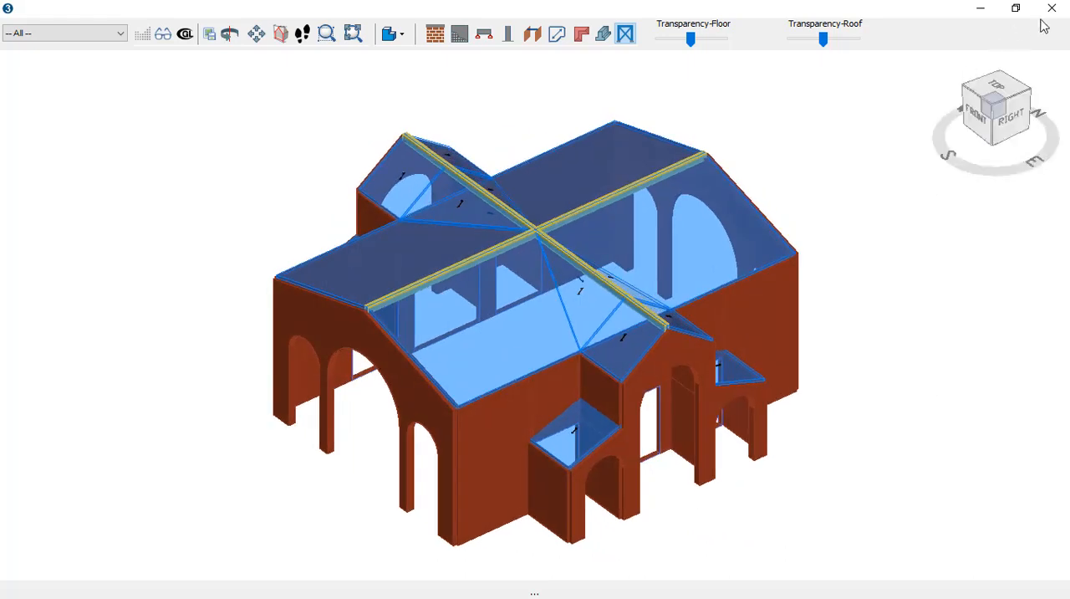
{"action": "left_click", "coordinate": [1051, 7]}
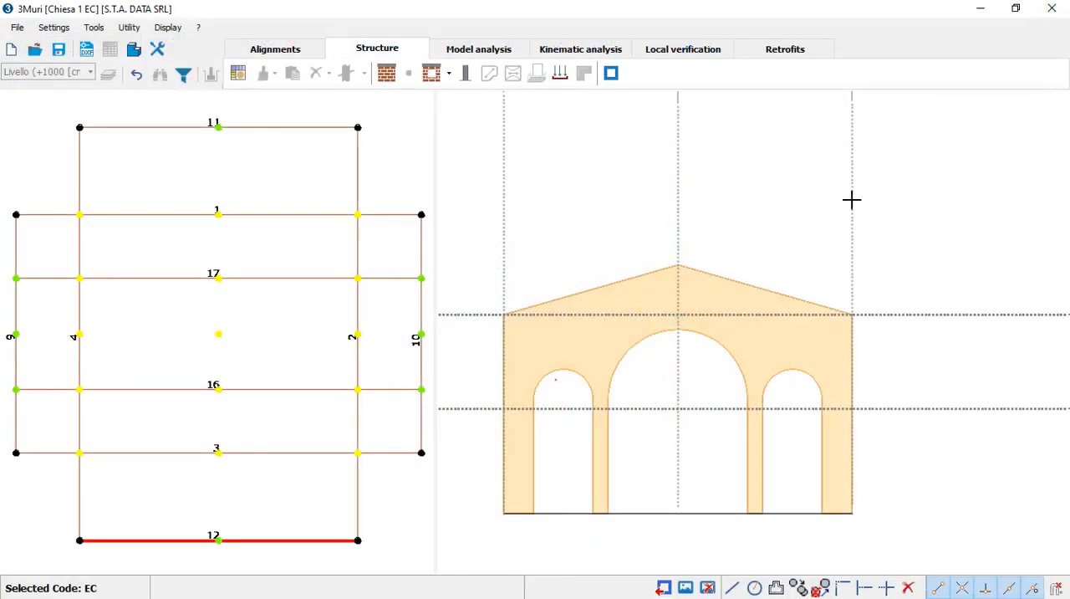
Step: Start the kinematic analysis and create the In Plane kinematic Kinematic1
{"action": "left_click", "coordinate": [589, 48]}
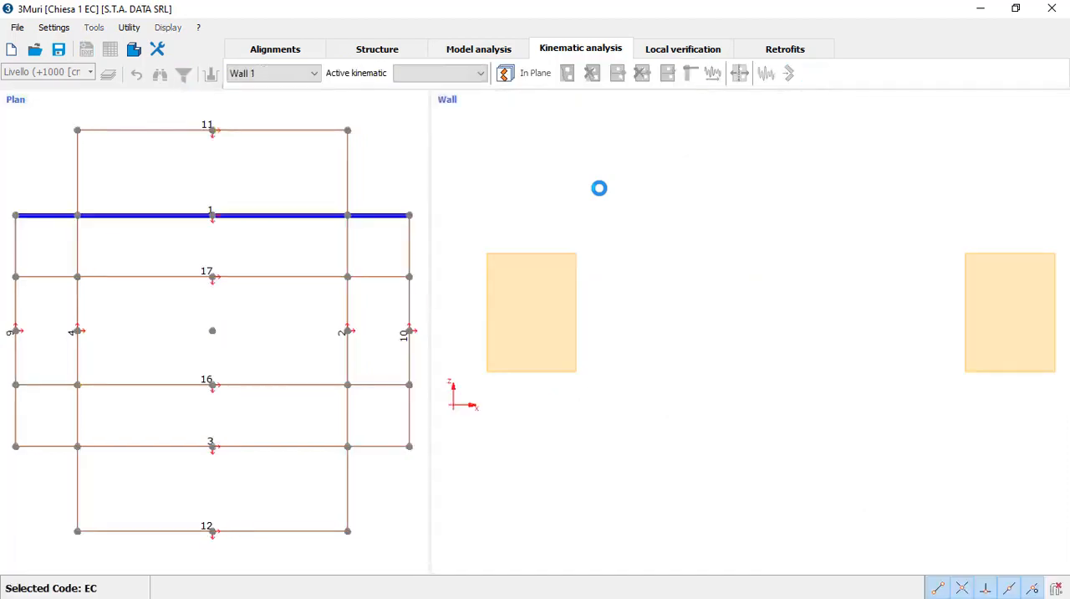
{"action": "left_click", "coordinate": [504, 73]}
{"action": "left_click", "coordinate": [413, 179]}
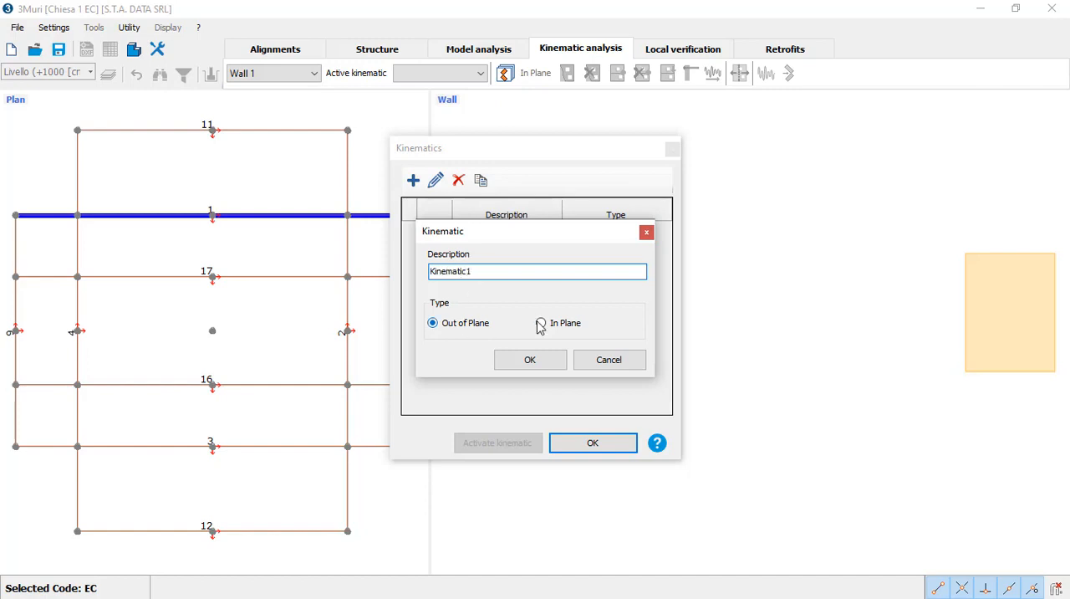
{"action": "left_click", "coordinate": [549, 361]}
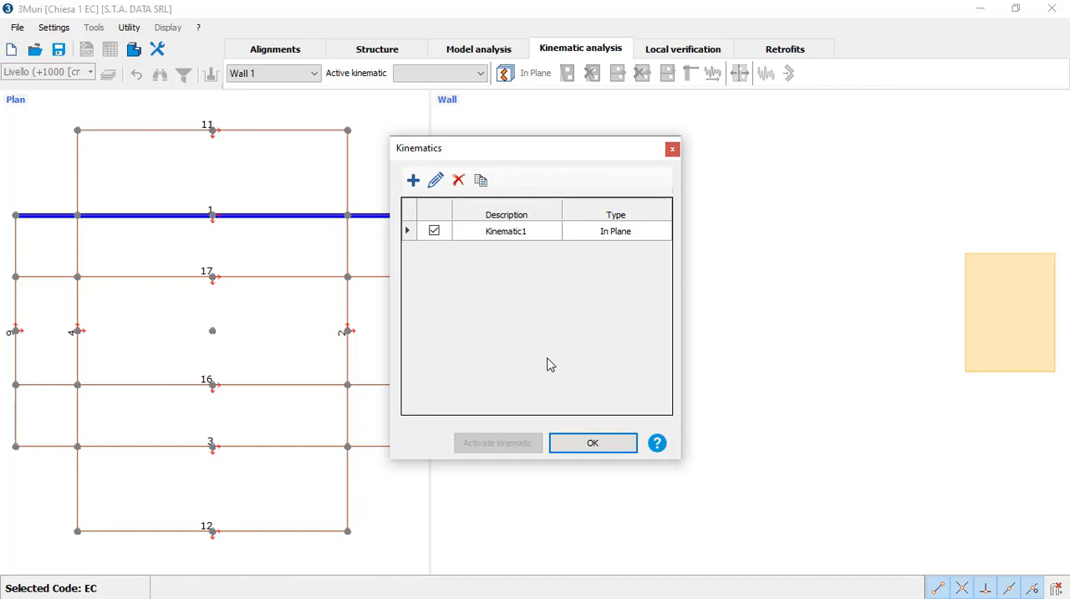
{"action": "left_click", "coordinate": [568, 447]}
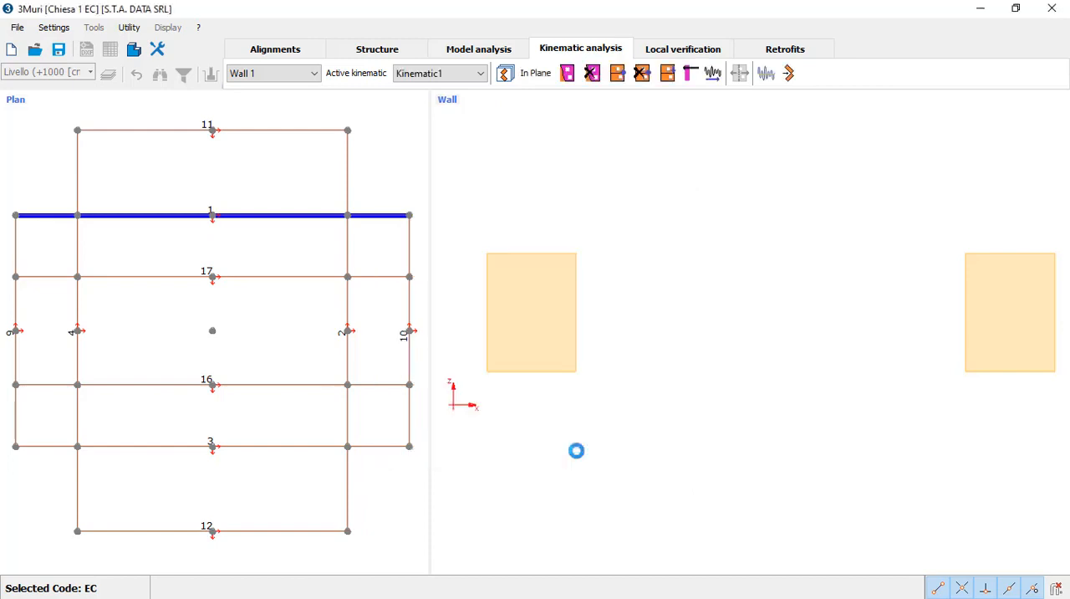
Step: Show wall 12 and create a kinematic block from its whole masonry panel
{"action": "left_click", "coordinate": [281, 537]}
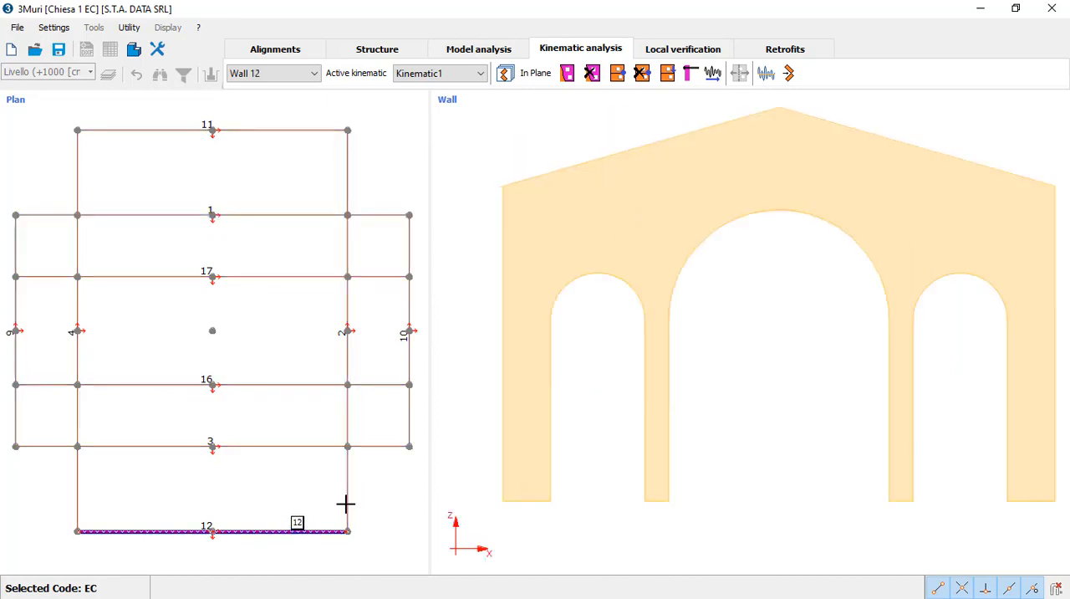
{"action": "right_click", "coordinate": [612, 207]}
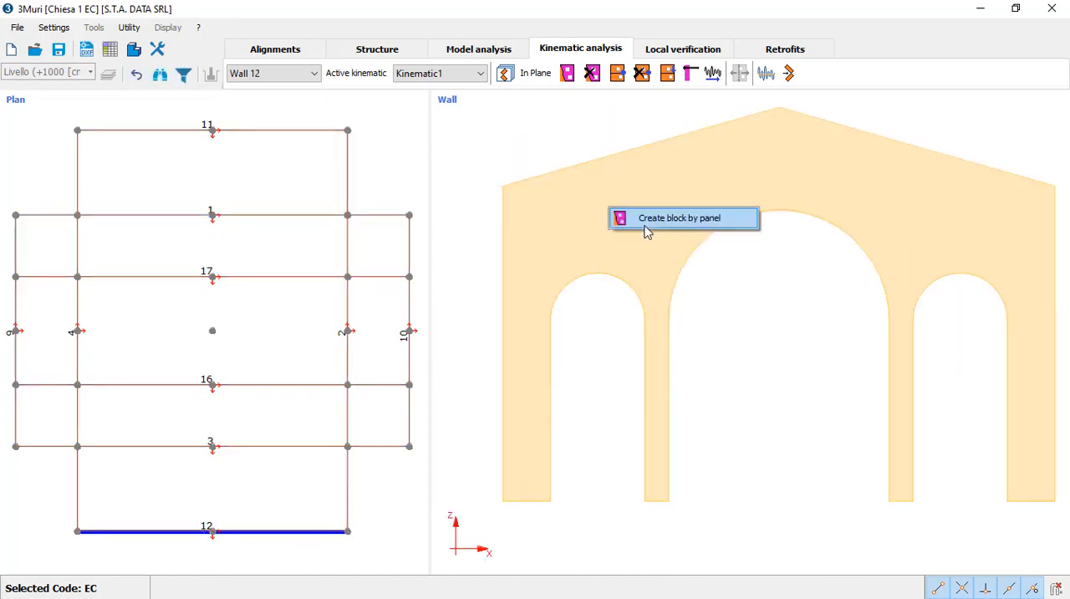
{"action": "left_click", "coordinate": [645, 224]}
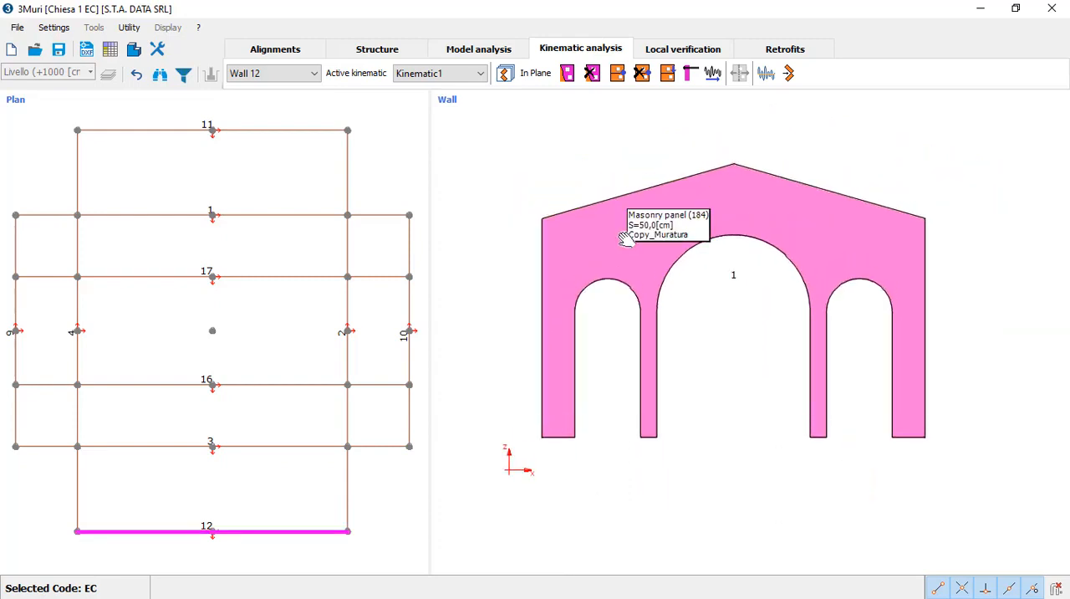
{"action": "mouse_move", "coordinate": [623, 239]}
{"action": "middle_mouse_down"}
{"action": "mouse_move", "coordinate": [609, 234]}
{"action": "mouse_move", "coordinate": [583, 266]}
{"action": "middle_mouse_up"}
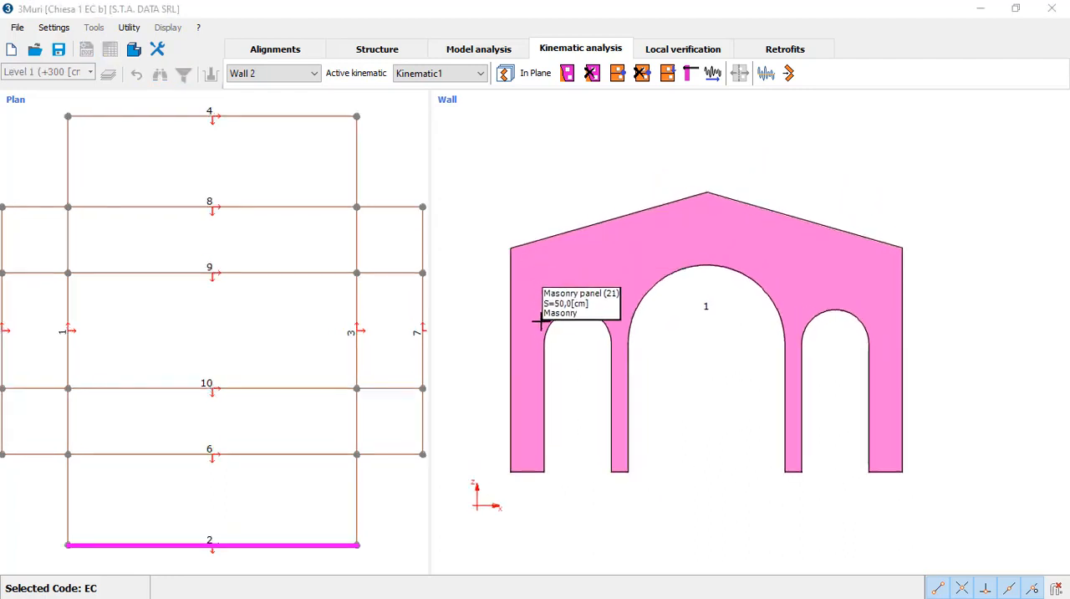
Step: Divide the Chiesa 1 EC b facade block with a slanted cut atop the left outer pier and one from the left arch's crown to the gable slope
{"action": "right_click", "coordinate": [536, 329]}
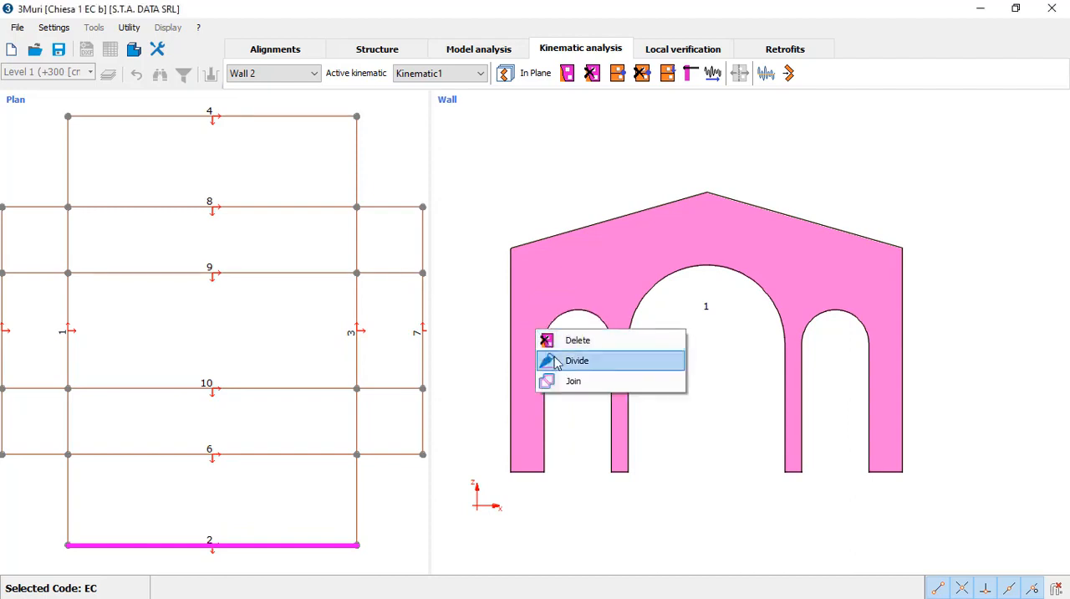
{"action": "left_click", "coordinate": [557, 360]}
{"action": "left_click", "coordinate": [545, 343]}
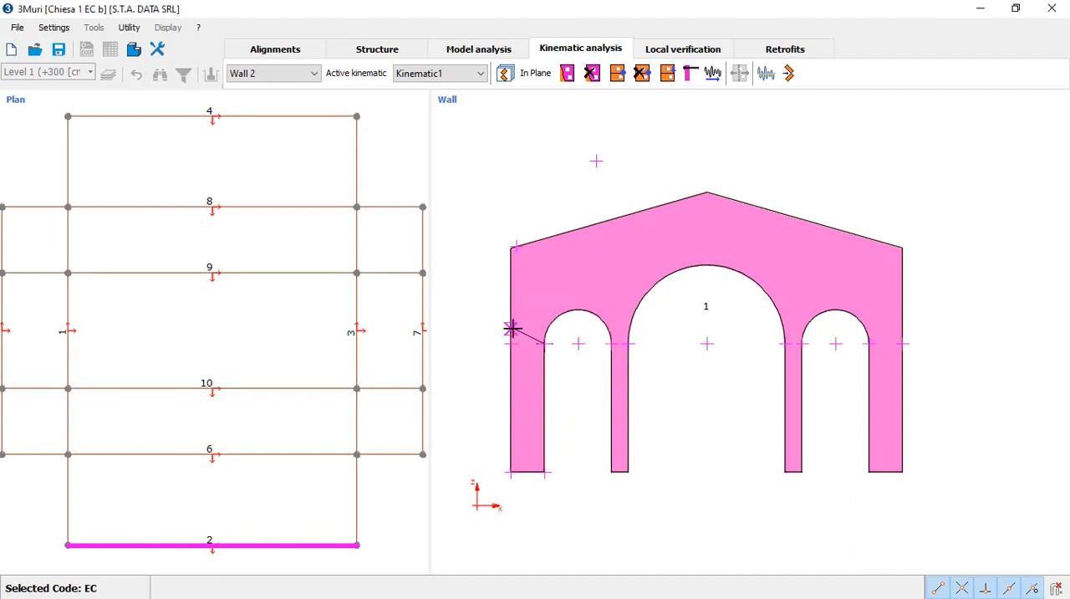
{"action": "left_click", "coordinate": [512, 329]}
{"action": "right_click", "coordinate": [575, 293]}
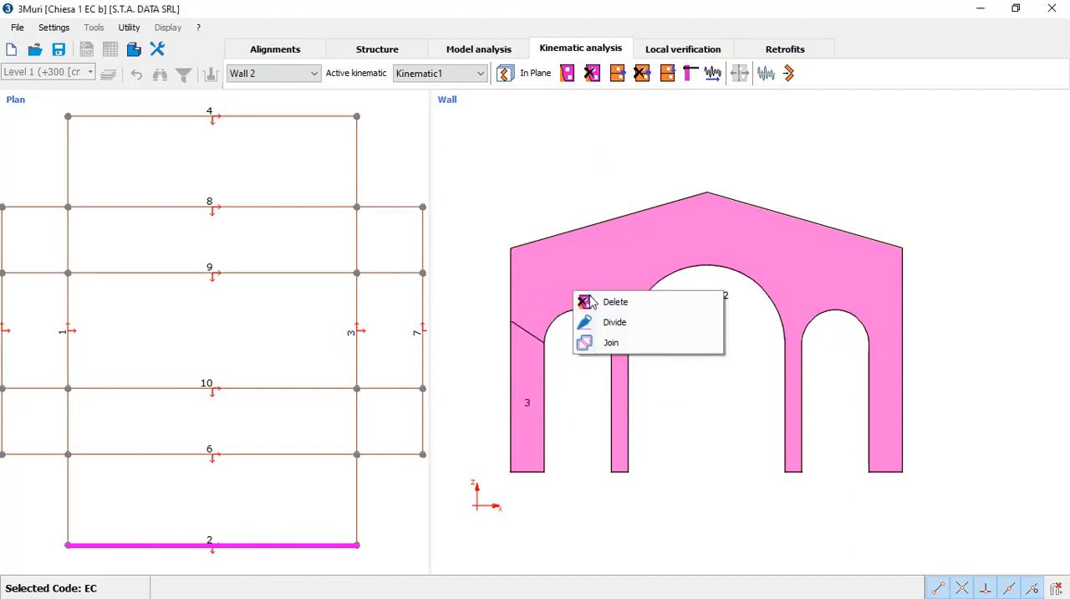
{"action": "left_click", "coordinate": [602, 326]}
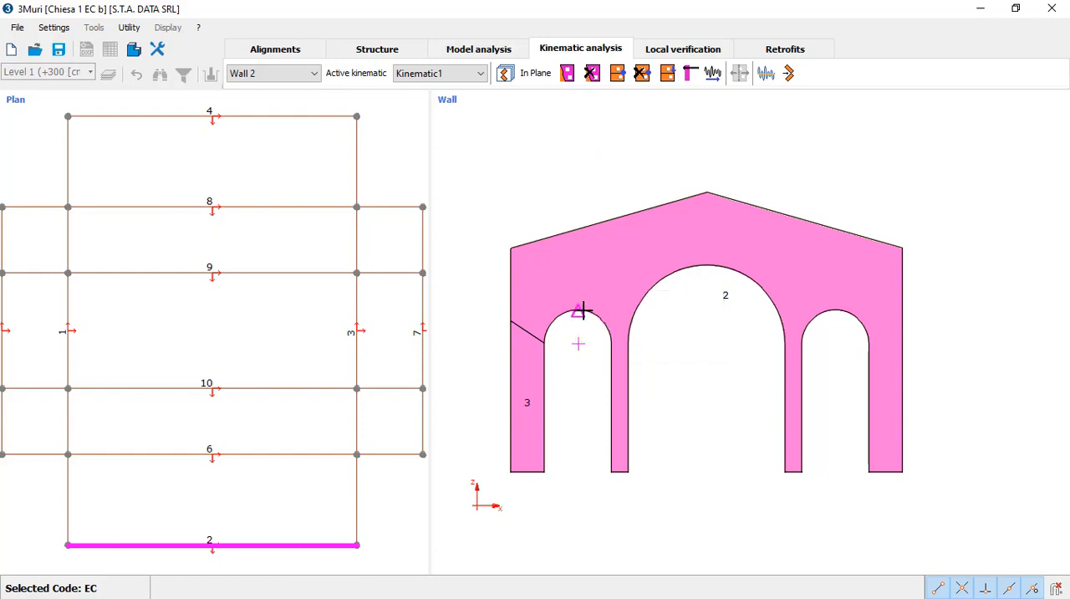
{"action": "left_click", "coordinate": [579, 310]}
{"action": "left_click", "coordinate": [599, 225]}
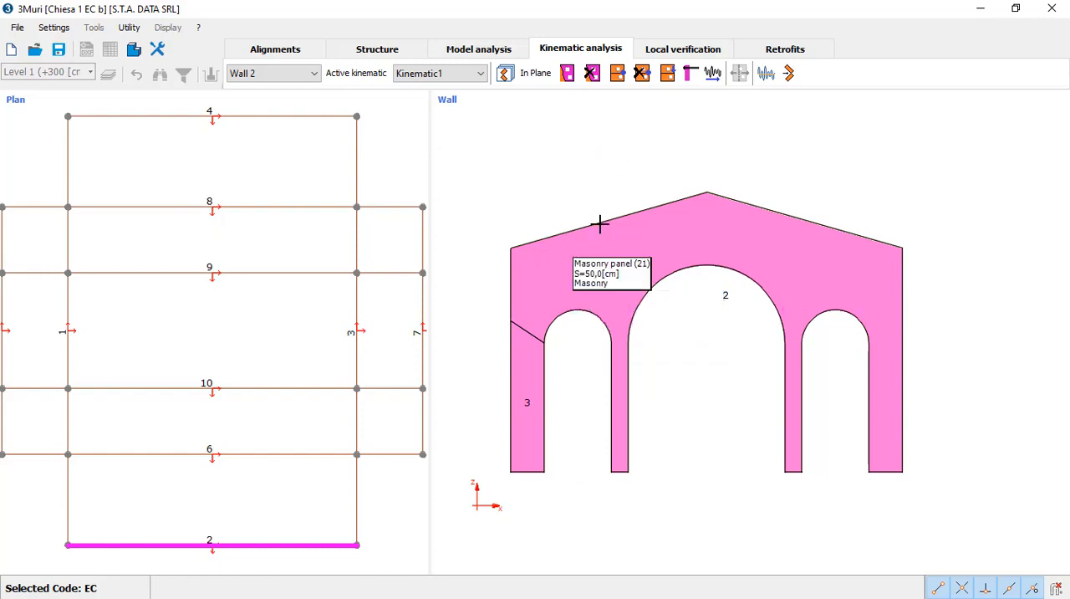
Step: Divide the block with two slanted cuts from the central arch to the gable slopes, isolating the piece around the ridge
{"action": "right_click", "coordinate": [654, 243]}
{"action": "left_click", "coordinate": [683, 276]}
{"action": "left_click", "coordinate": [678, 269]}
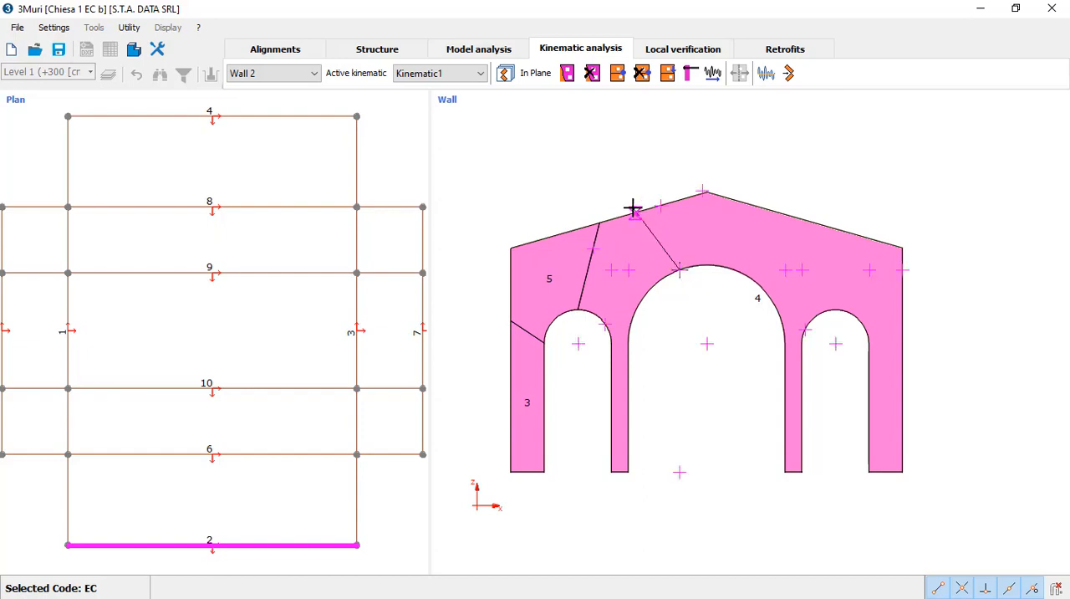
{"action": "left_click", "coordinate": [649, 208]}
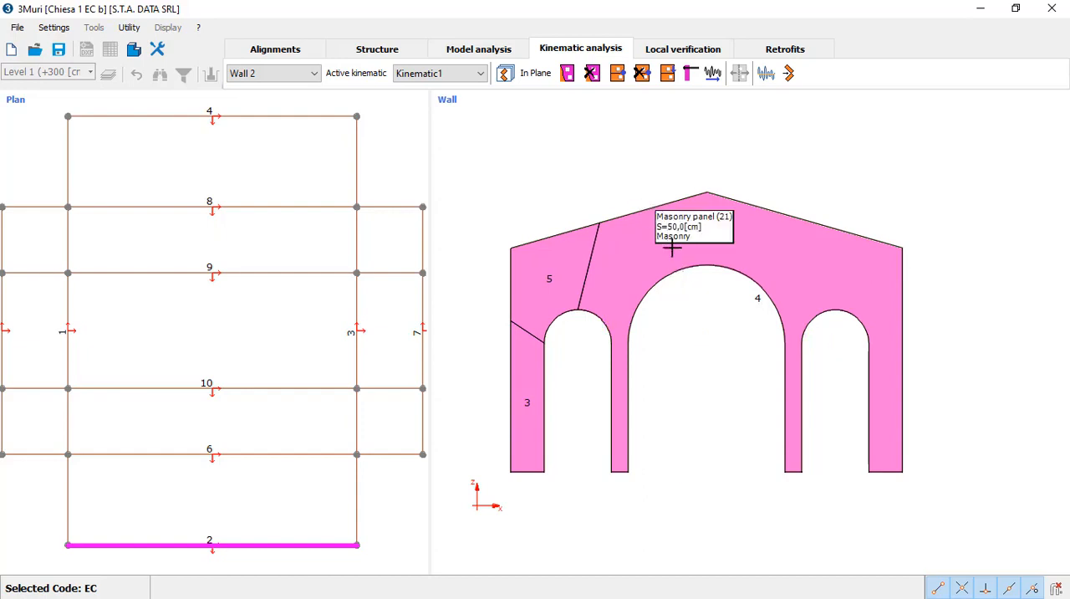
{"action": "right_click", "coordinate": [714, 247]}
{"action": "left_click", "coordinate": [753, 279]}
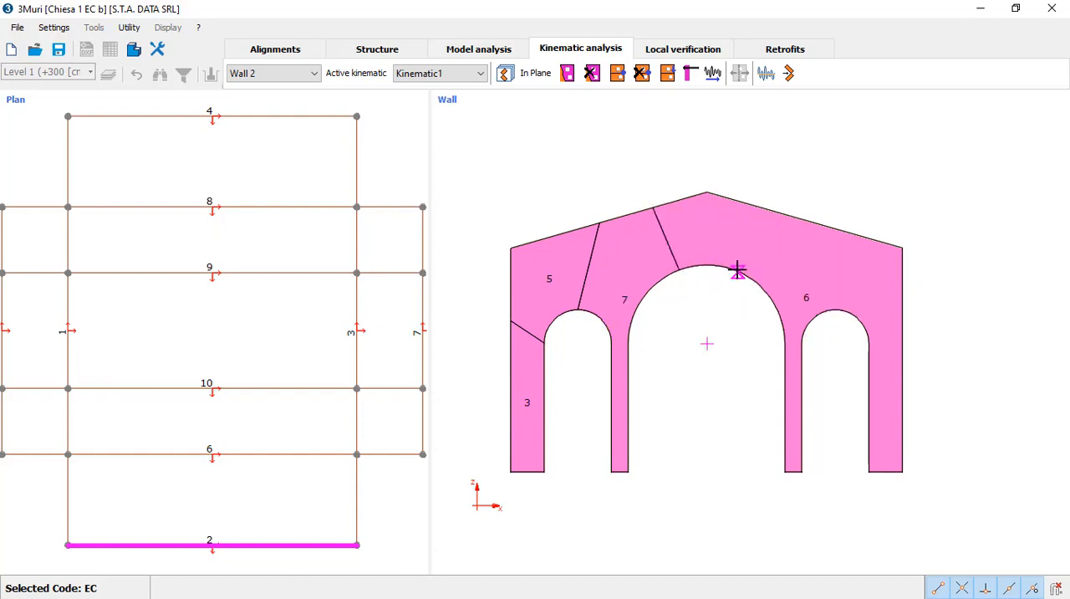
Step: Divide the facade's right block with two slanted cuts from the right arch's crown area up to the gable slope
{"action": "right_click", "coordinate": [836, 293]}
{"action": "left_click", "coordinate": [847, 324]}
{"action": "left_click", "coordinate": [822, 310]}
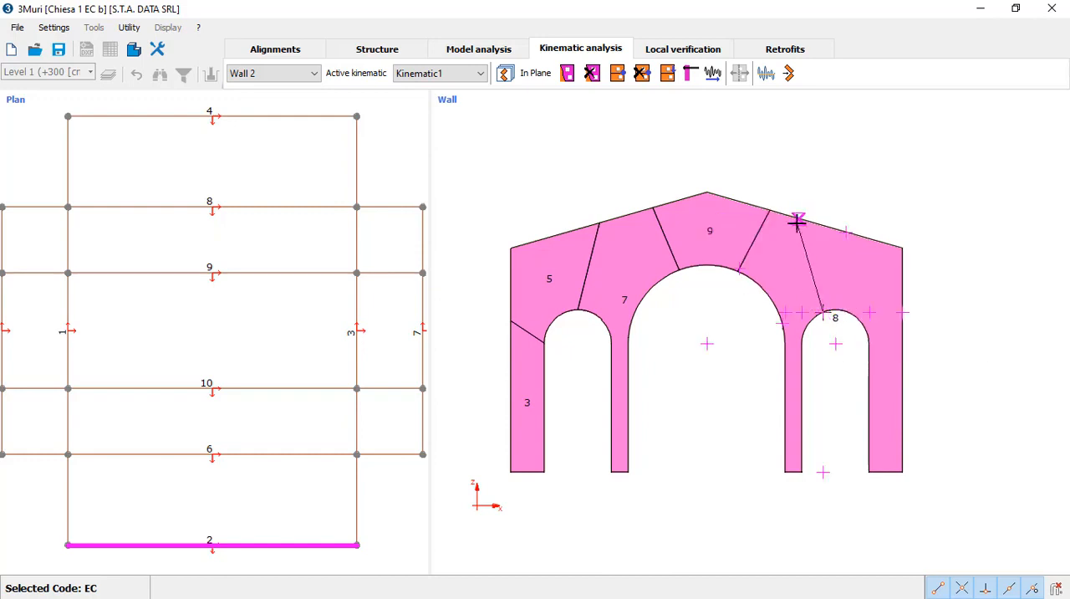
{"action": "left_click", "coordinate": [807, 222]}
{"action": "right_click", "coordinate": [849, 306]}
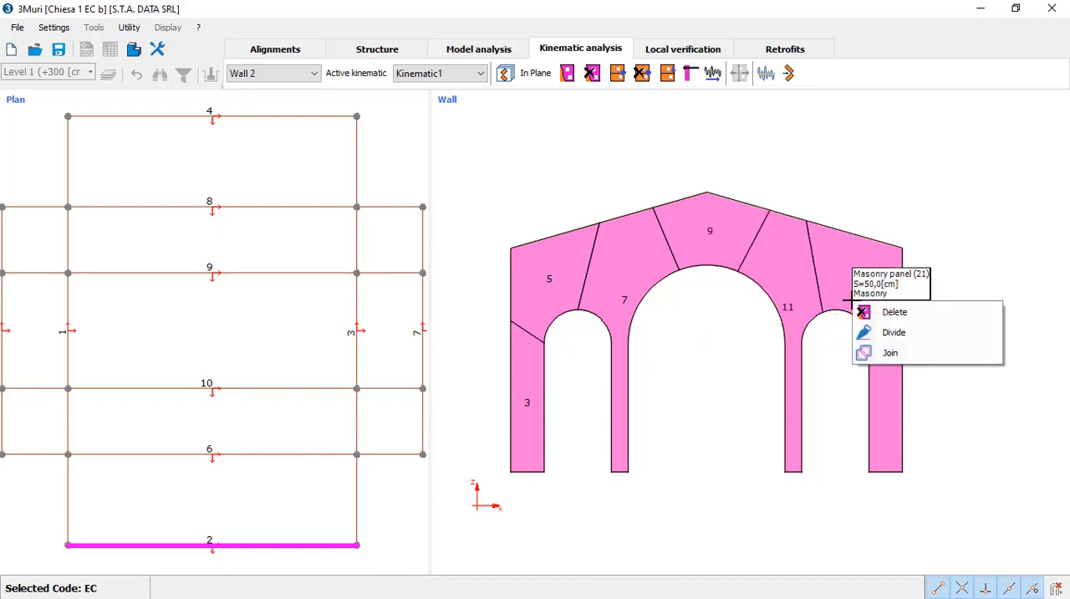
{"action": "left_click", "coordinate": [890, 332]}
{"action": "left_click", "coordinate": [854, 316]}
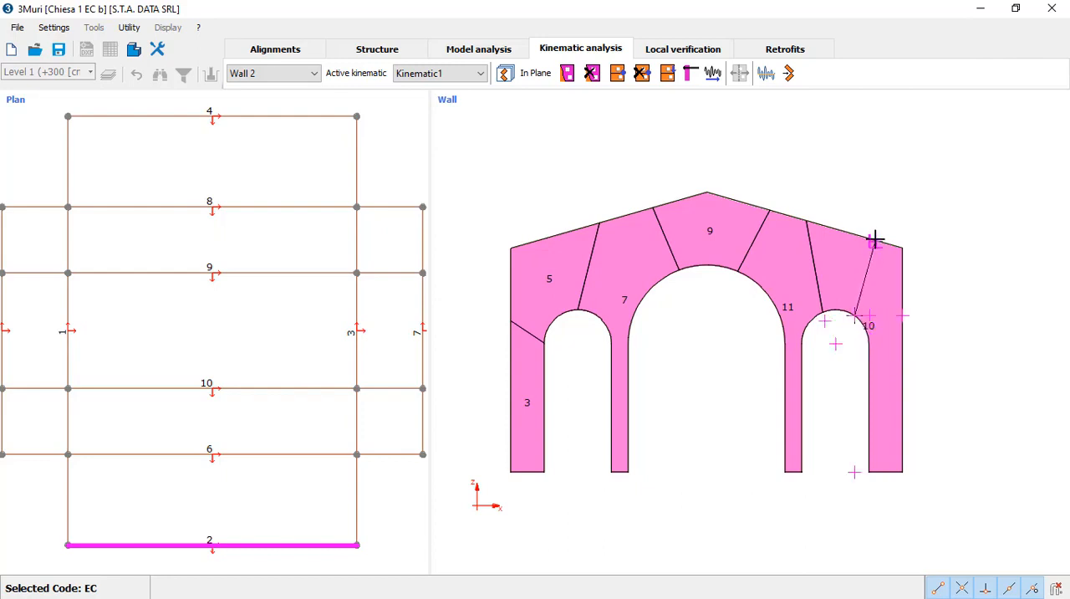
{"action": "left_click", "coordinate": [875, 240]}
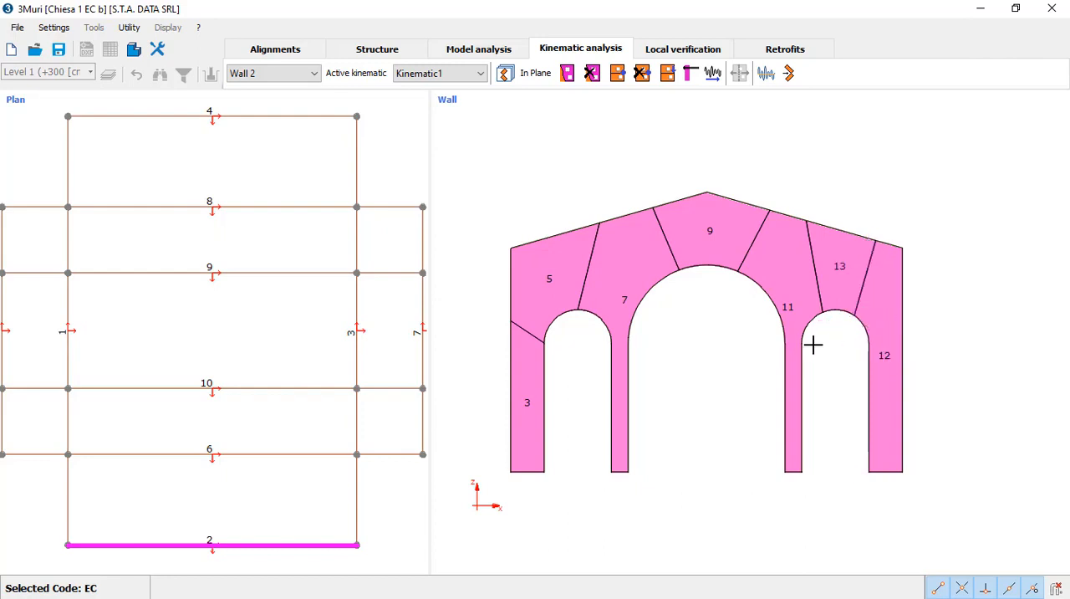
Step: Add external hinges at the right-hand base corners of the four piers, nodes 2, 10, 19 and 25
{"action": "left_click", "coordinate": [617, 72]}
{"action": "left_click_drag", "start_coordinate": [701, 90], "coordinate": [641, 127]}
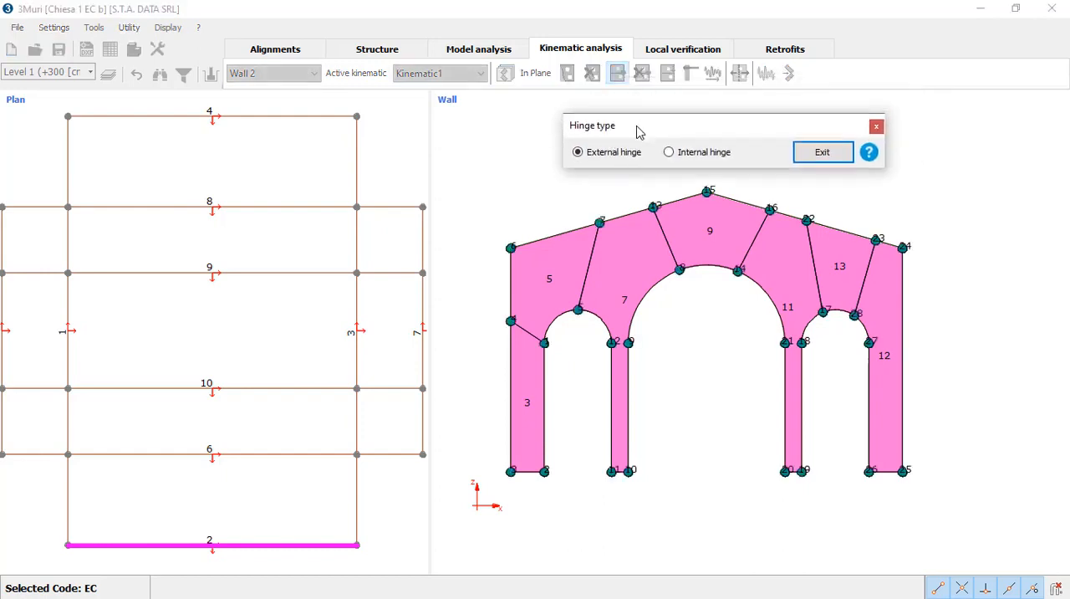
{"action": "left_click", "coordinate": [544, 472]}
{"action": "left_click", "coordinate": [628, 470]}
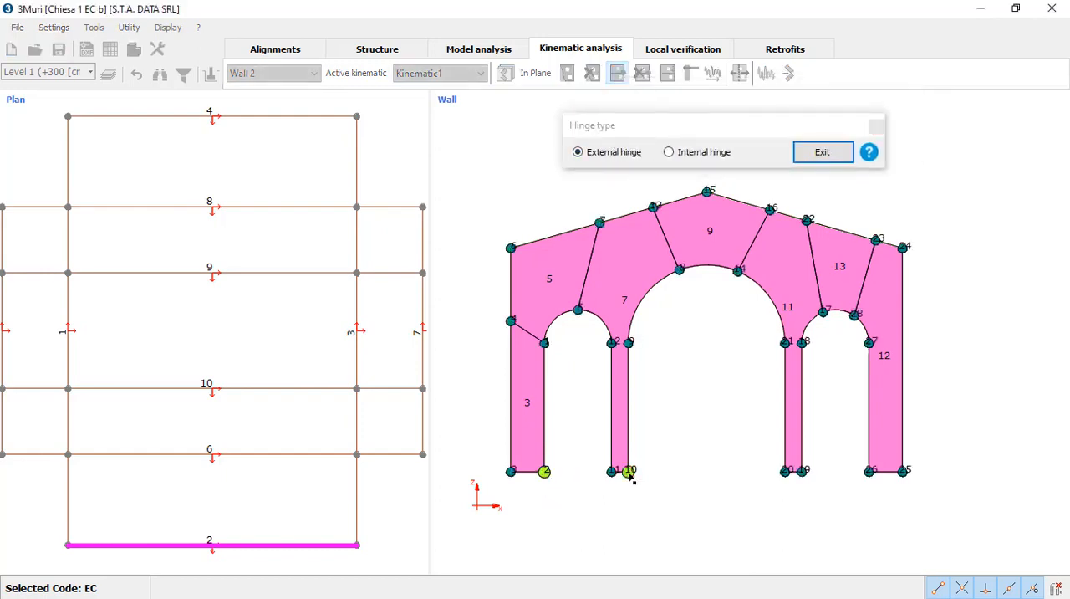
{"action": "left_click", "coordinate": [802, 471]}
Step: Add internal hinges along the block joints at nodes 28, 22, 14, 13, 5 and 4
{"action": "left_click", "coordinate": [705, 152]}
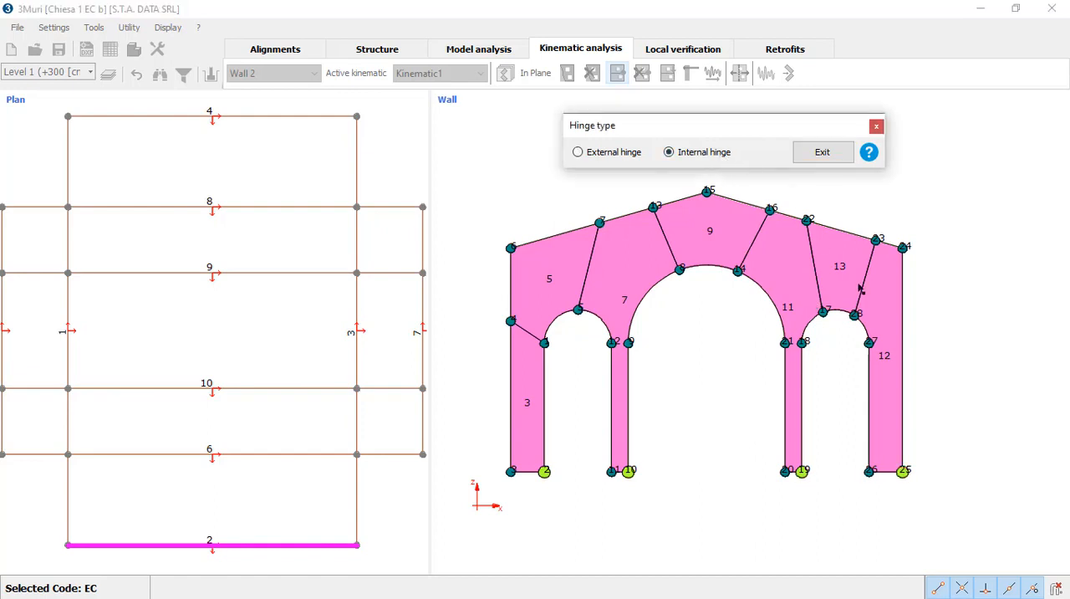
{"action": "left_click", "coordinate": [854, 316]}
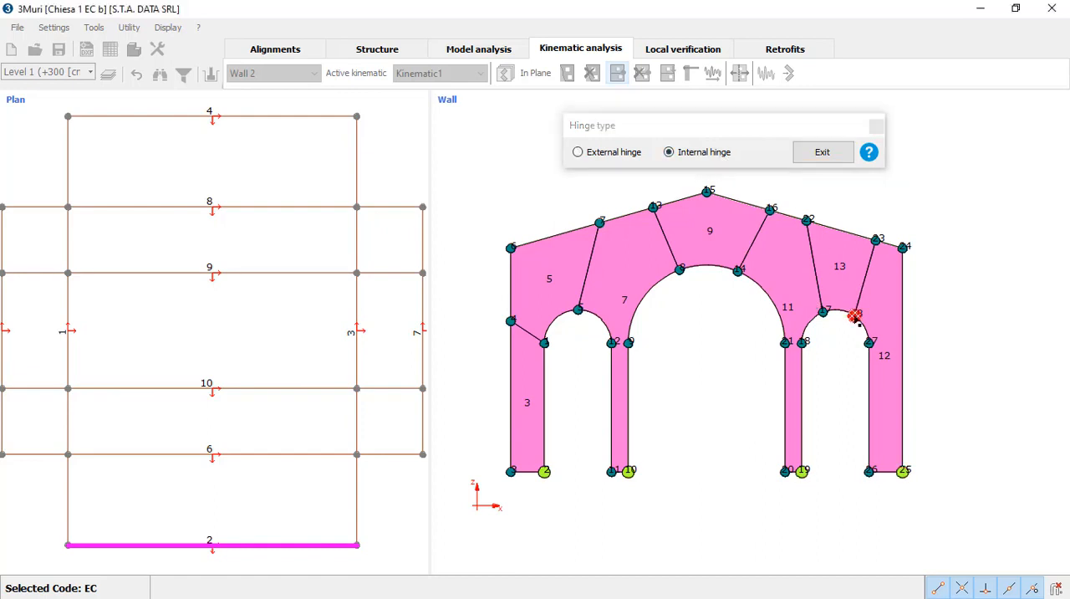
{"action": "left_click", "coordinate": [739, 271]}
{"action": "left_click", "coordinate": [655, 207]}
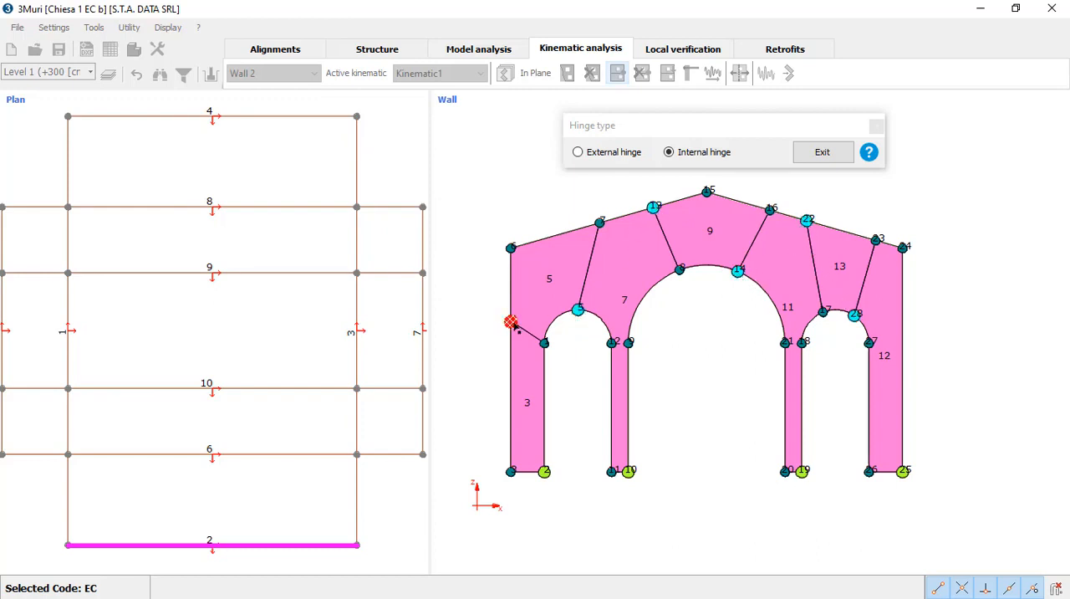
{"action": "left_click", "coordinate": [511, 321]}
{"action": "left_click", "coordinate": [822, 153]}
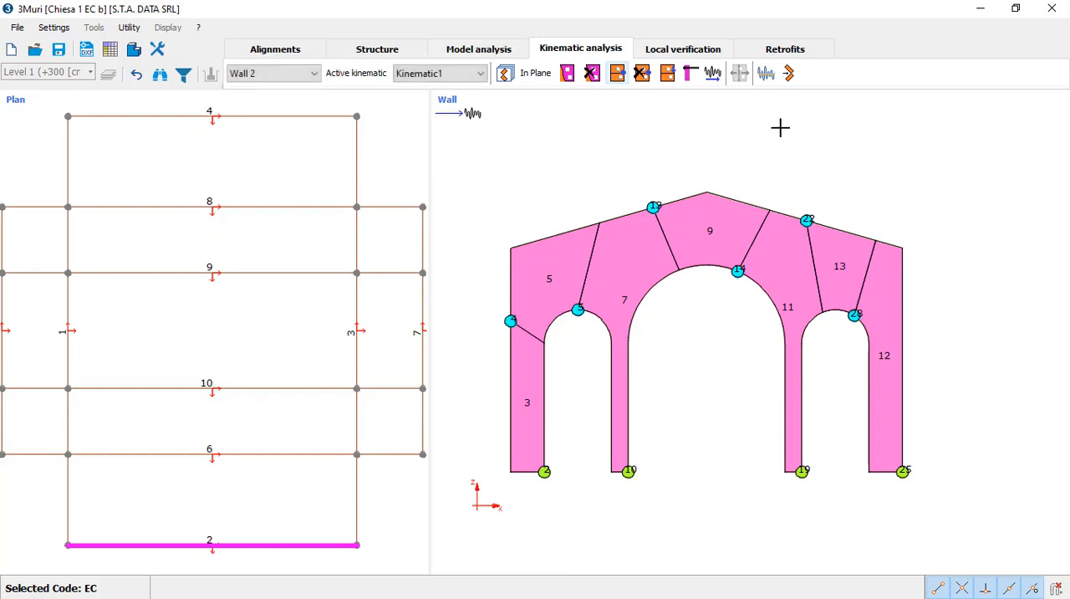
Step: Run the non-linear kinematic computation with ground constraint and automatic control node, and view its capacity curve
{"action": "left_click", "coordinate": [788, 73]}
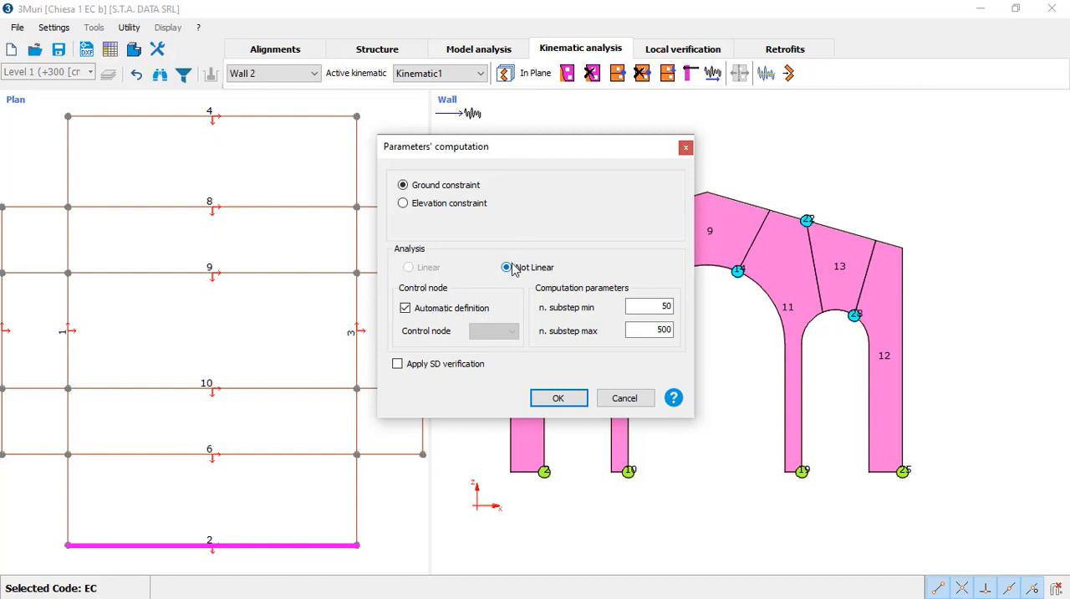
{"action": "left_click", "coordinate": [551, 398]}
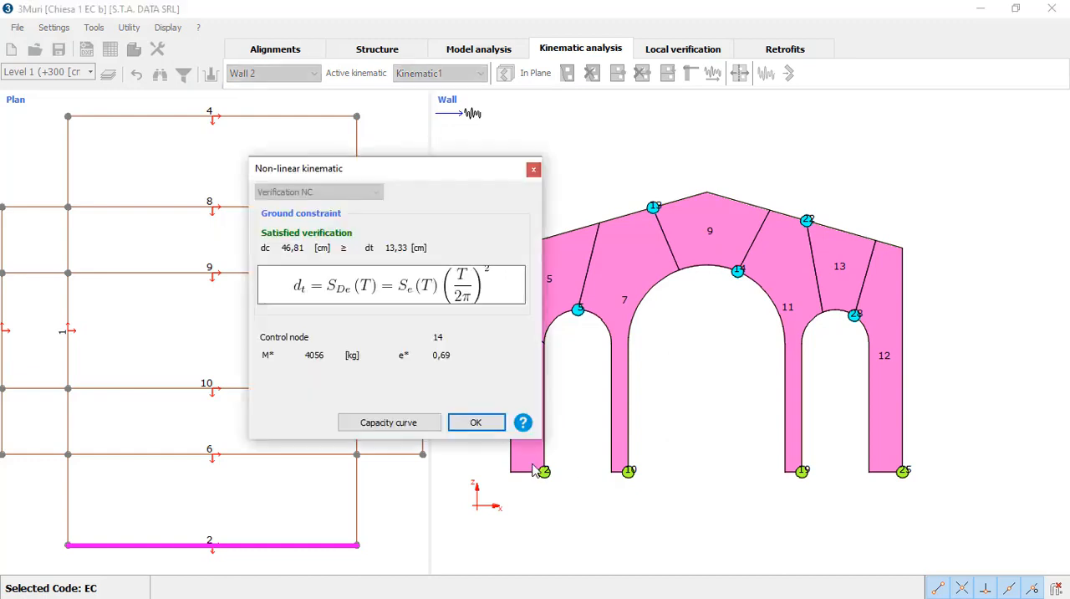
{"action": "left_click_drag", "start_coordinate": [389, 158], "coordinate": [323, 184]}
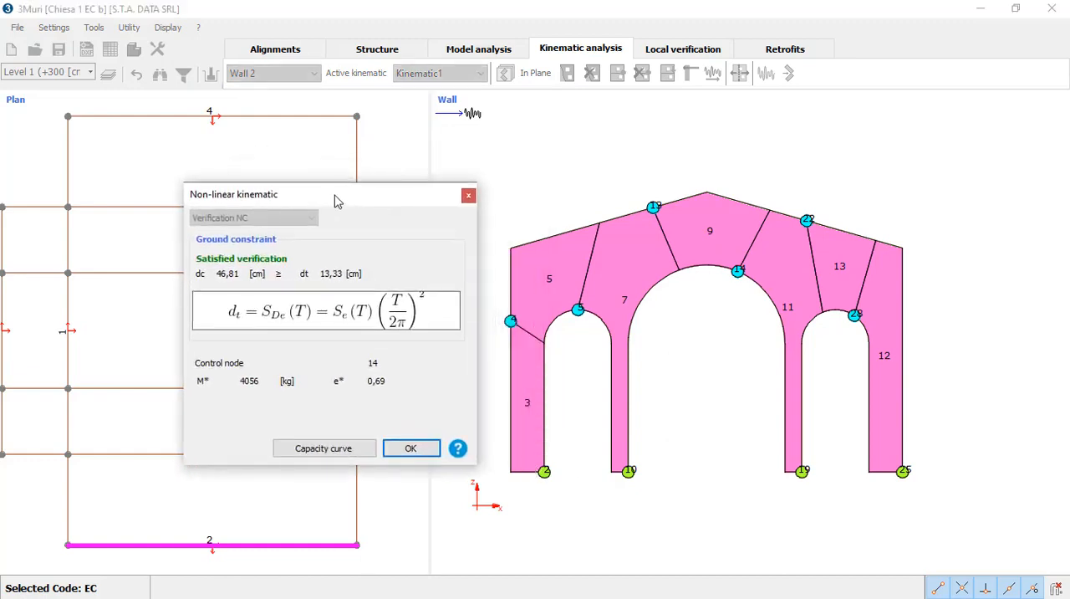
{"action": "left_click", "coordinate": [341, 452]}
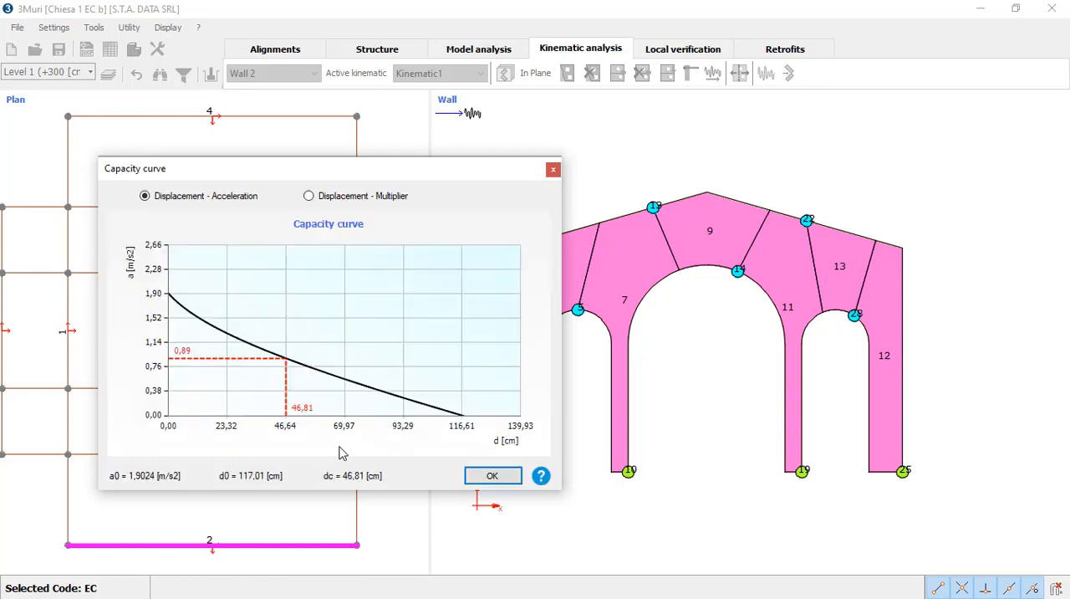
{"action": "left_click", "coordinate": [468, 470]}
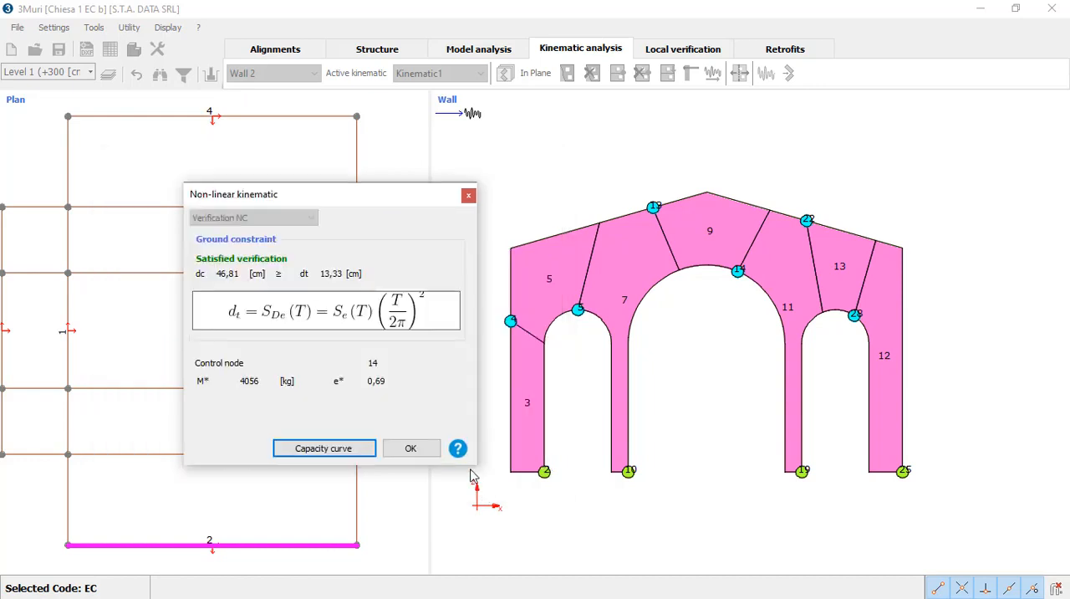
{"action": "left_click", "coordinate": [416, 453]}
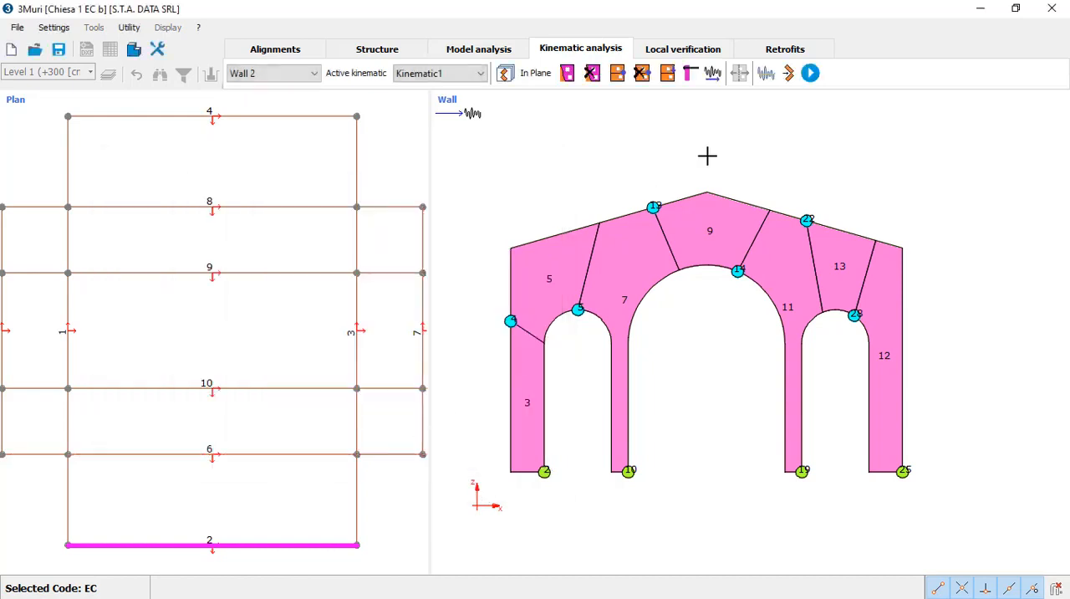
Step: Insert a double-ended horizontal tie rod across the central arch opening, between the outer faces of the two inner piers
{"action": "left_click", "coordinate": [691, 77]}
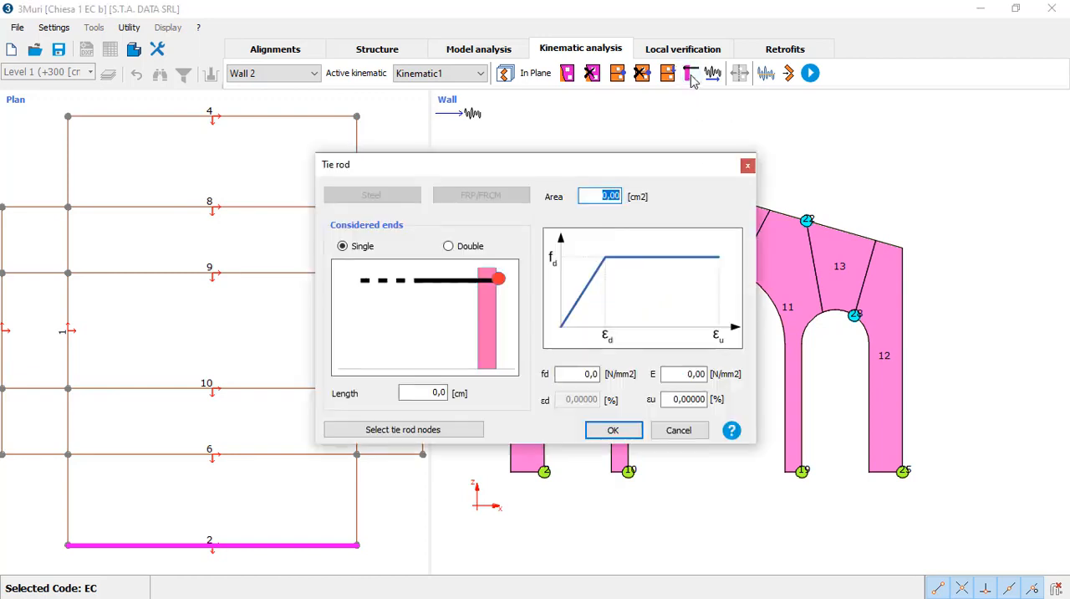
{"action": "left_click", "coordinate": [448, 246]}
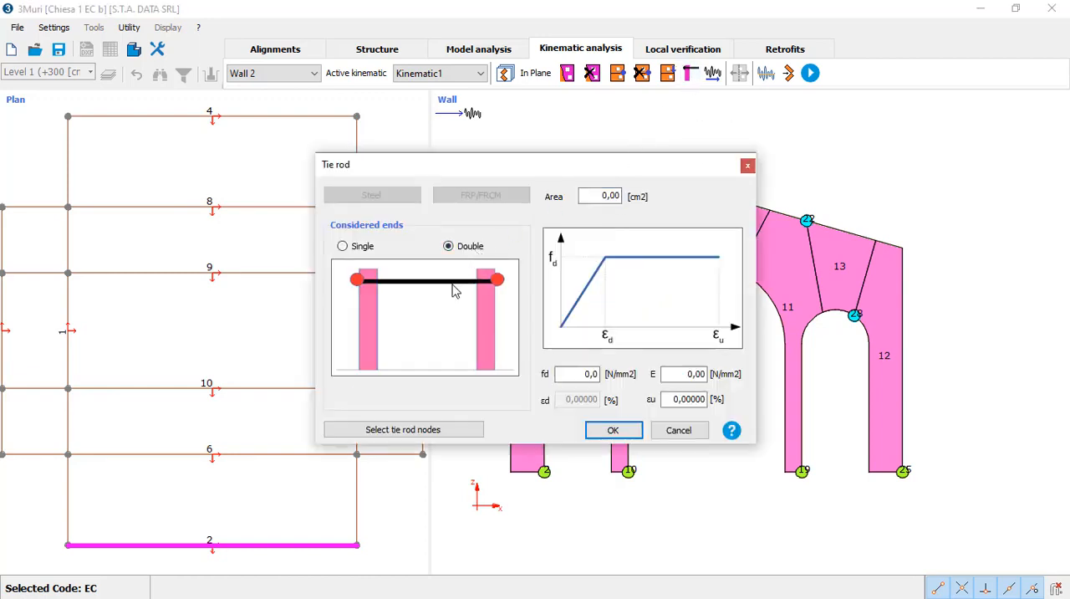
{"action": "left_click", "coordinate": [443, 429]}
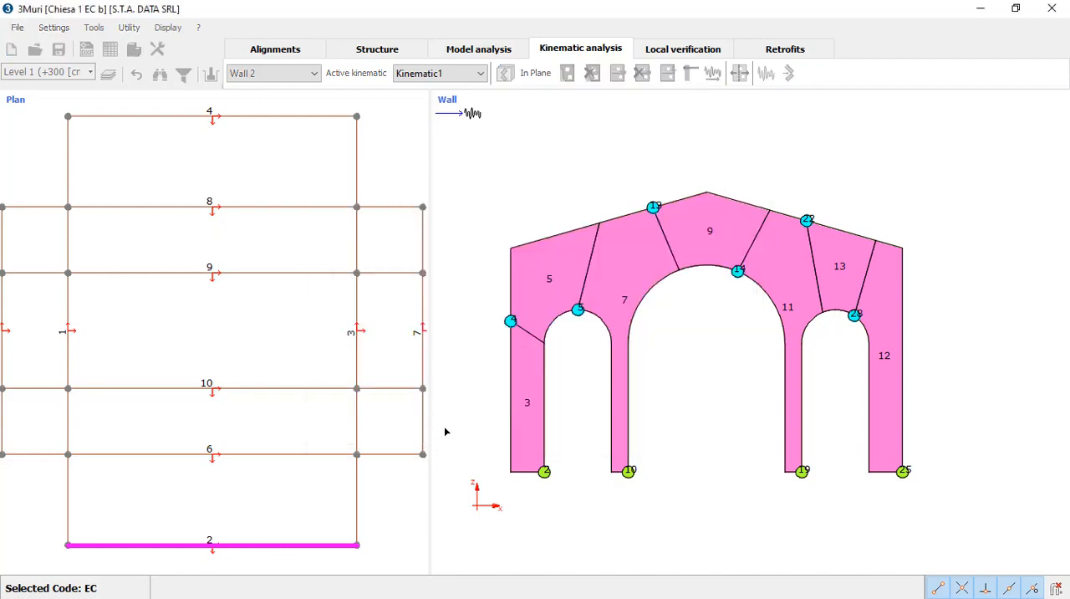
{"action": "left_click", "coordinate": [611, 392]}
{"action": "left_click", "coordinate": [804, 393]}
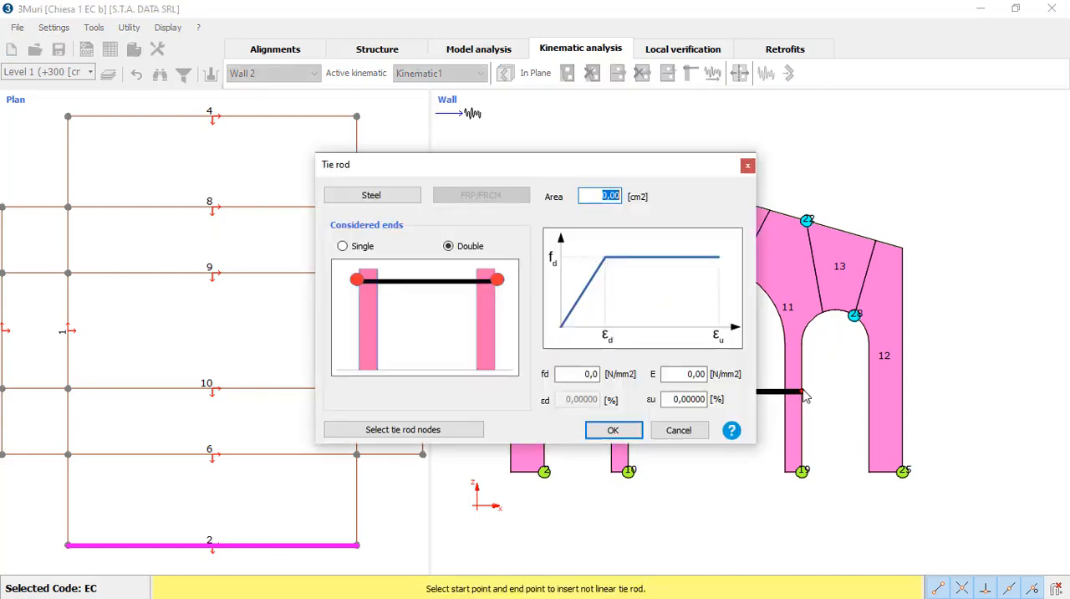
Step: Define the tie rod as steel S 235 (t <= 40mm) with a 20 mm diameter, keeping 50 cm masonry walls at both ends
{"action": "left_click", "coordinate": [400, 201]}
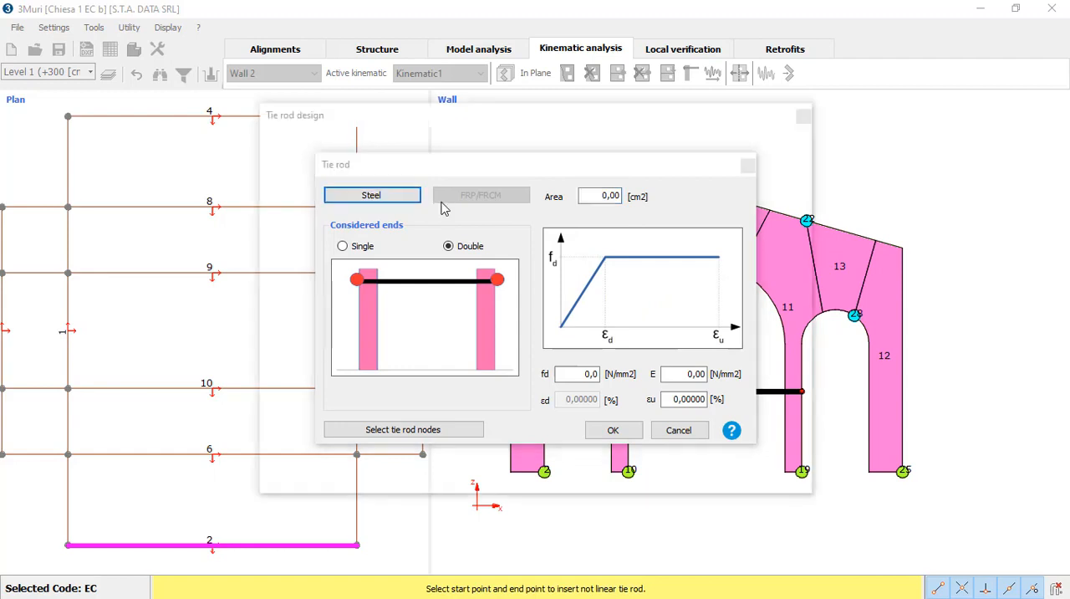
{"action": "left_click_drag", "start_coordinate": [473, 162], "coordinate": [515, 161]}
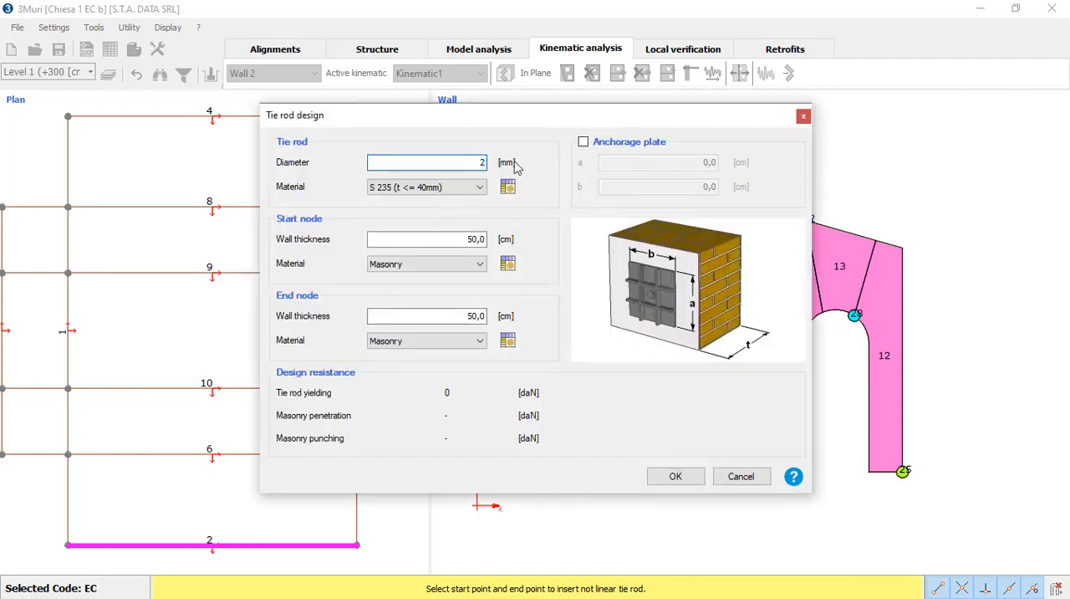
{"action": "type", "text": "20"}
{"action": "left_click", "coordinate": [468, 240]}
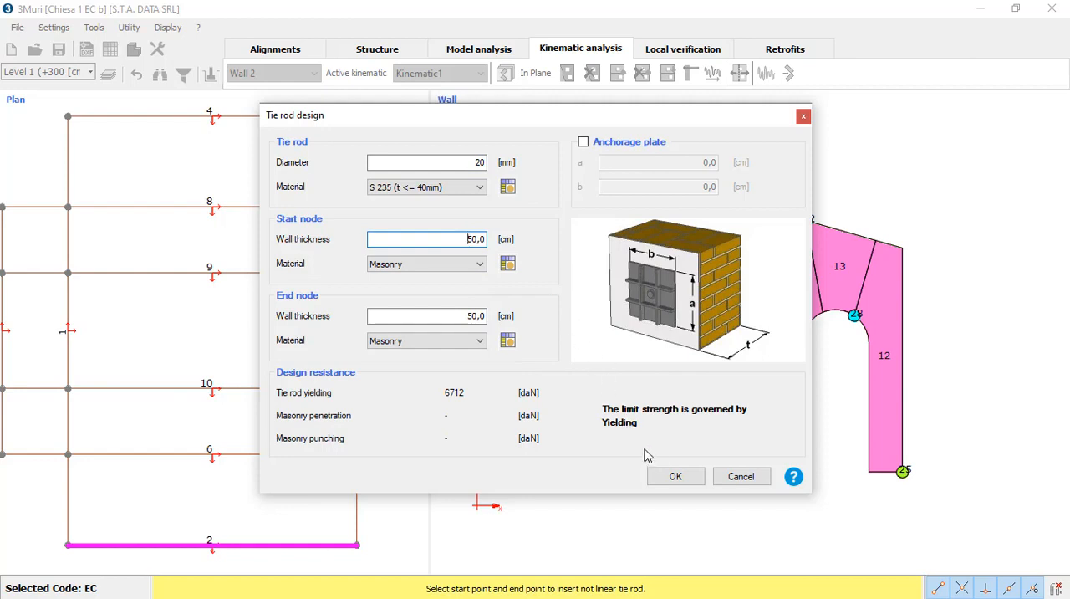
{"action": "left_click", "coordinate": [672, 476]}
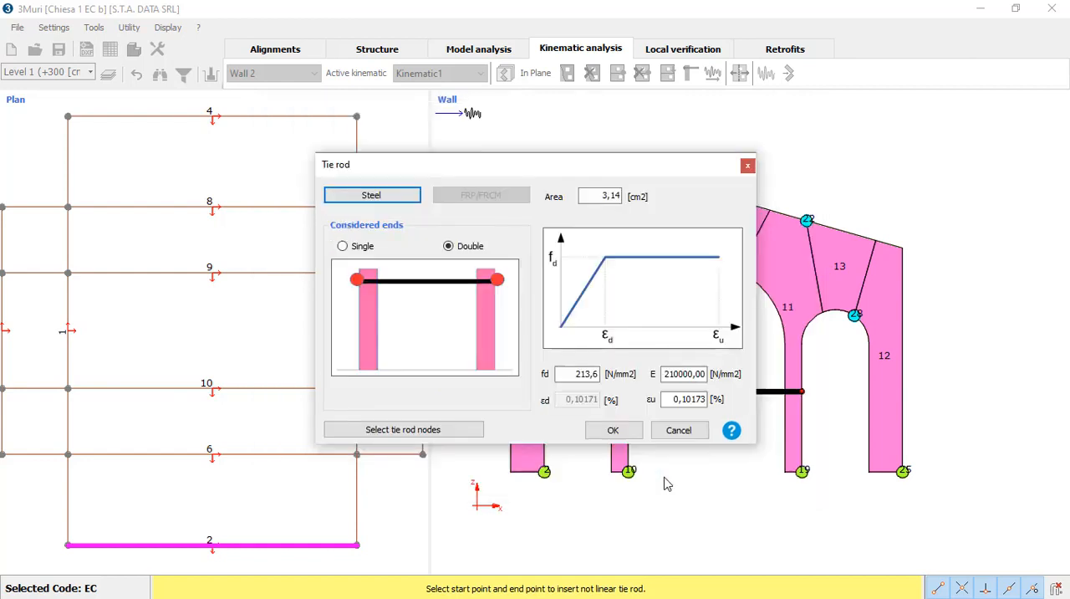
{"action": "left_click", "coordinate": [613, 430]}
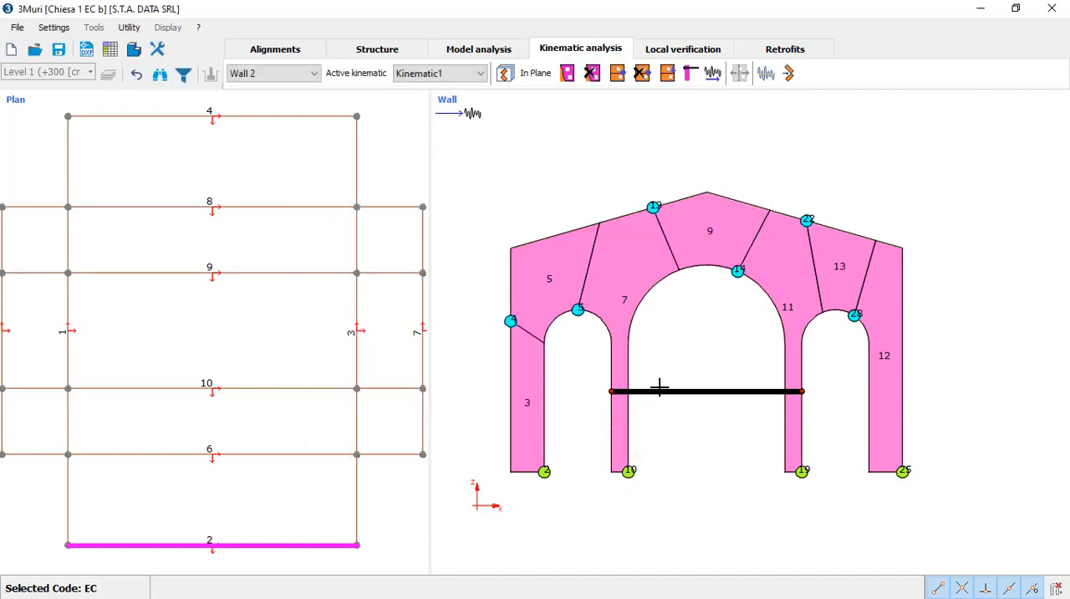
Step: Rerun the non-linear kinematic computation under ground constraint with the tie rod included
{"action": "left_click", "coordinate": [788, 73]}
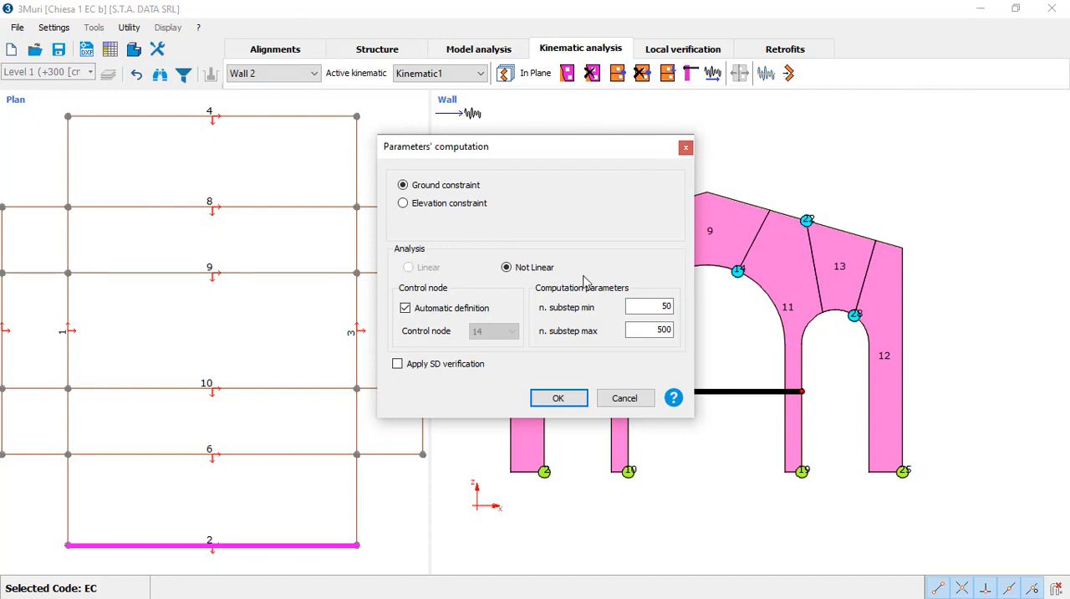
{"action": "left_click", "coordinate": [558, 399]}
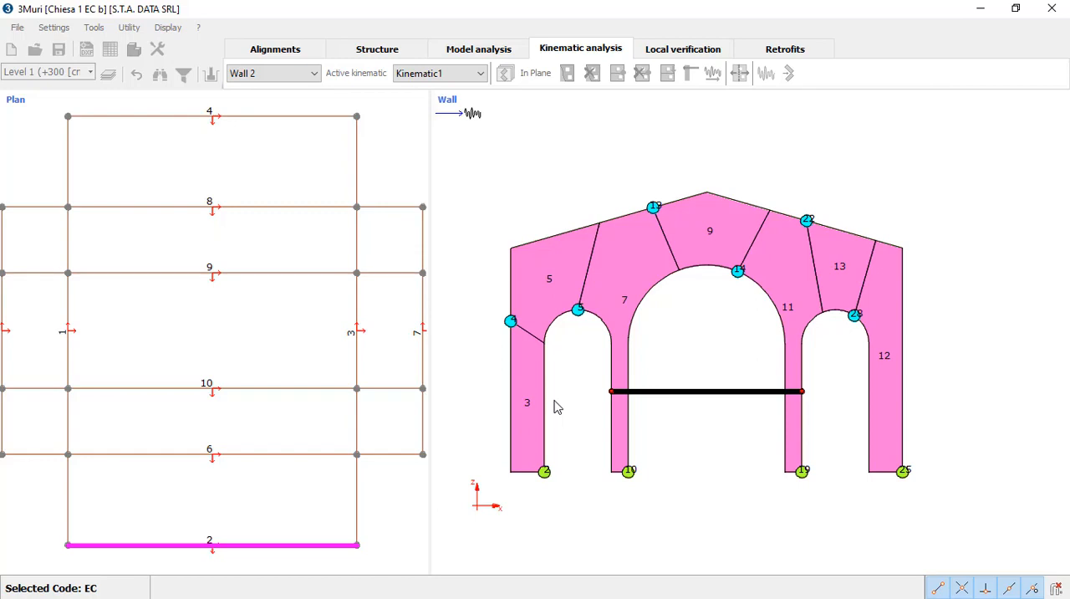
{"action": "left_click_drag", "start_coordinate": [419, 178], "coordinate": [319, 204]}
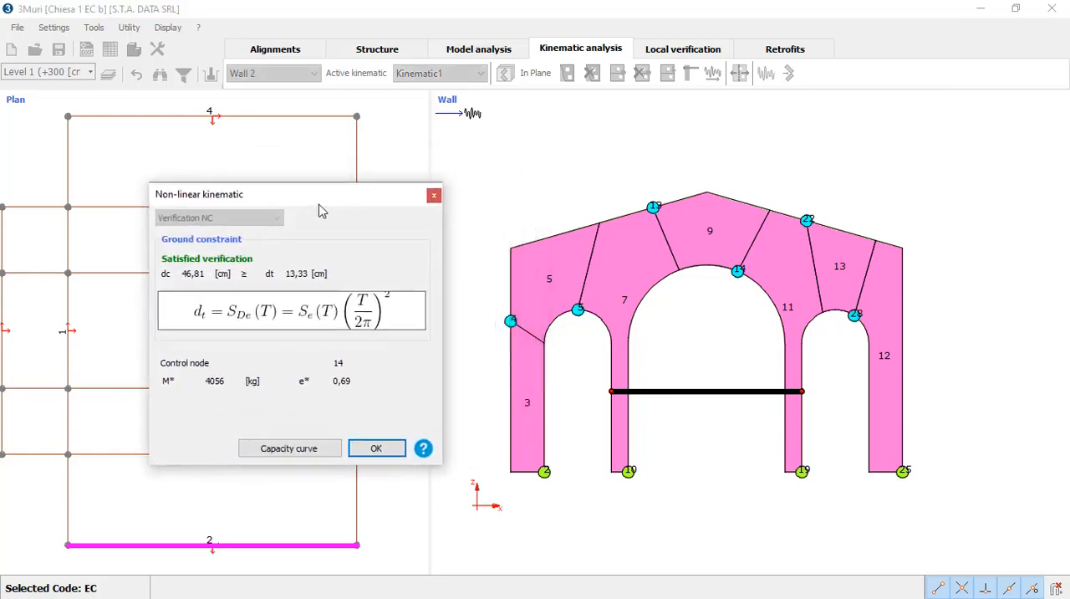
Step: Examine the capacity curve in both Displacement - Multiplier and Displacement - Acceleration form, and play the mechanism's deformed shape
{"action": "left_click", "coordinate": [294, 451]}
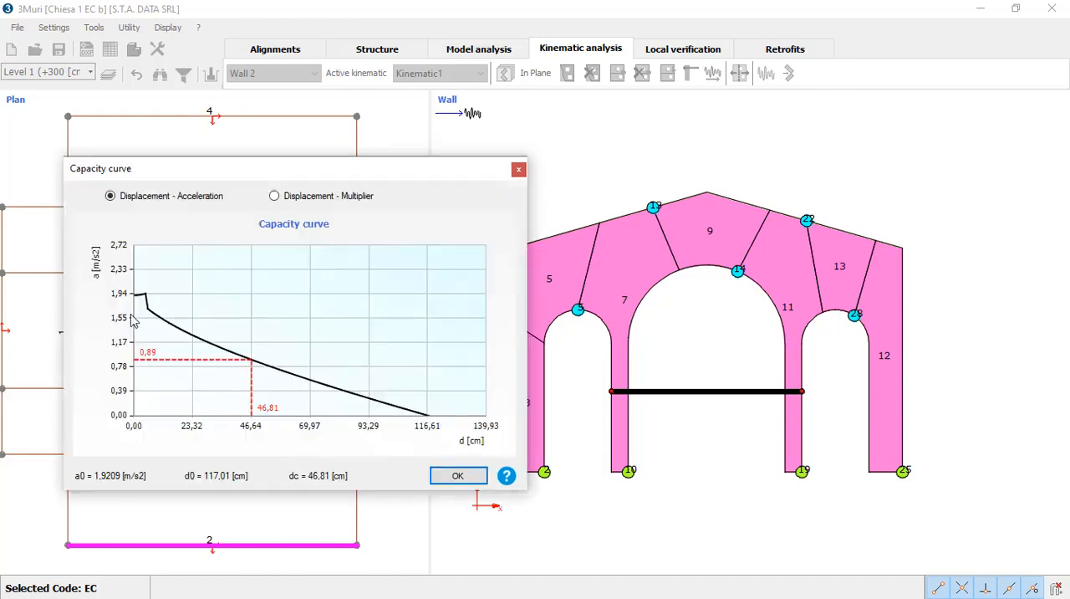
{"action": "left_click", "coordinate": [326, 202]}
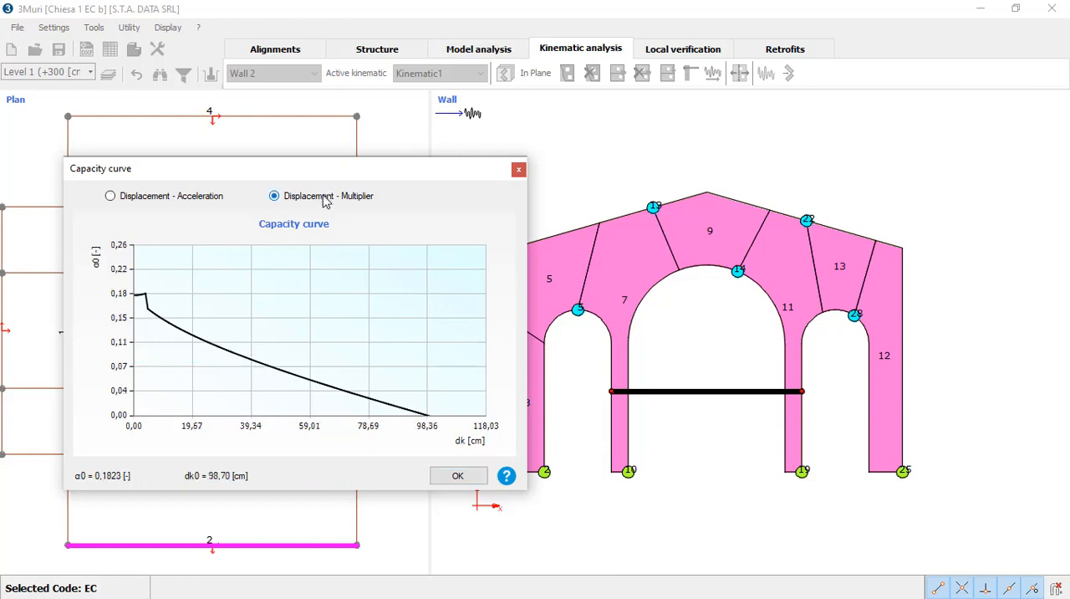
{"action": "left_click", "coordinate": [164, 199]}
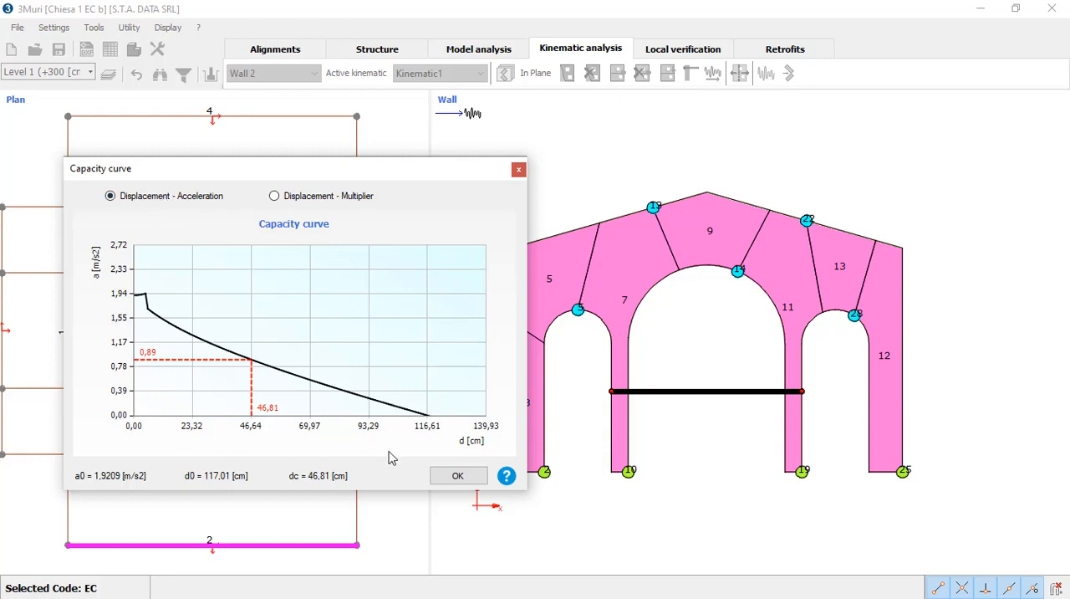
{"action": "left_click", "coordinate": [459, 476]}
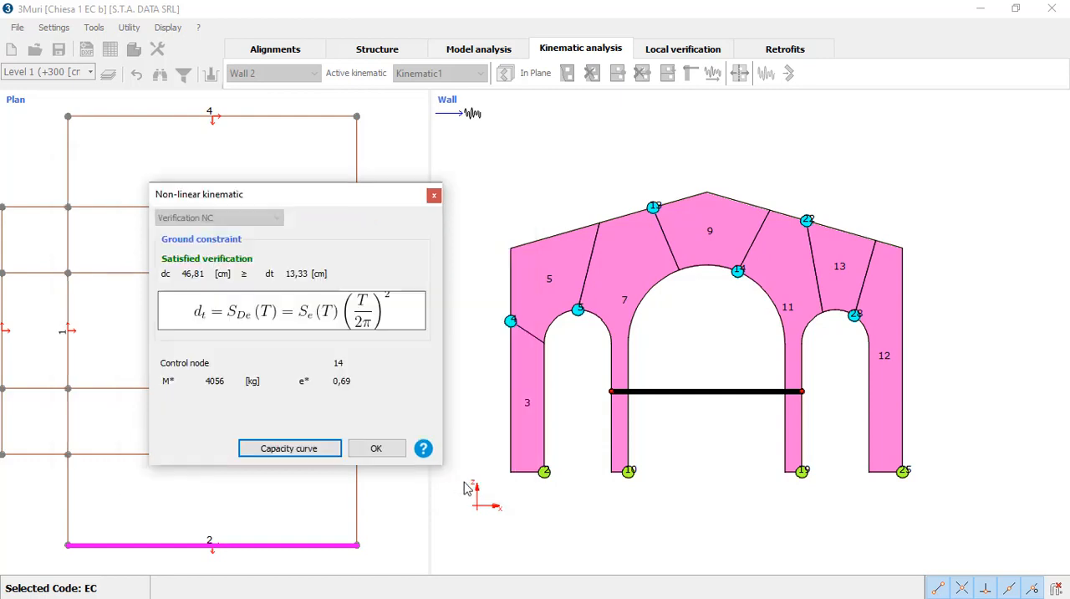
{"action": "left_click", "coordinate": [380, 449]}
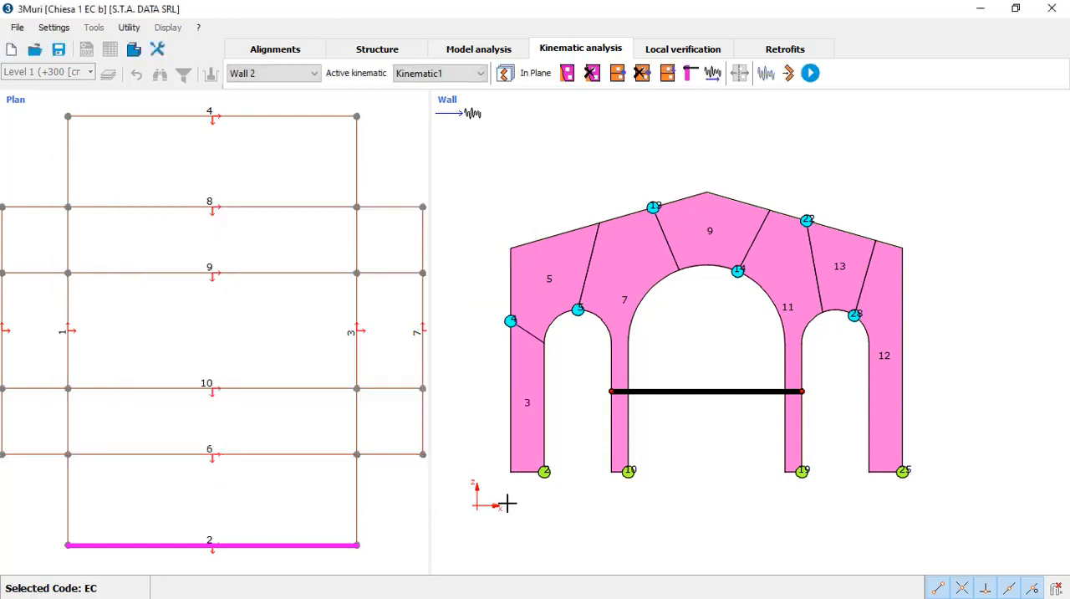
{"action": "left_click", "coordinate": [809, 75]}
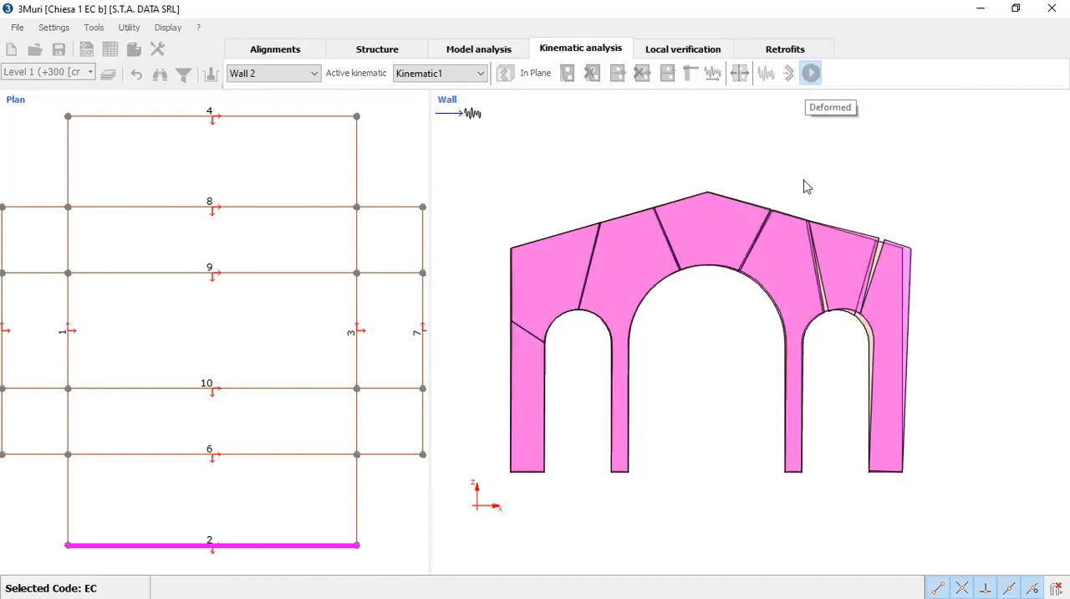
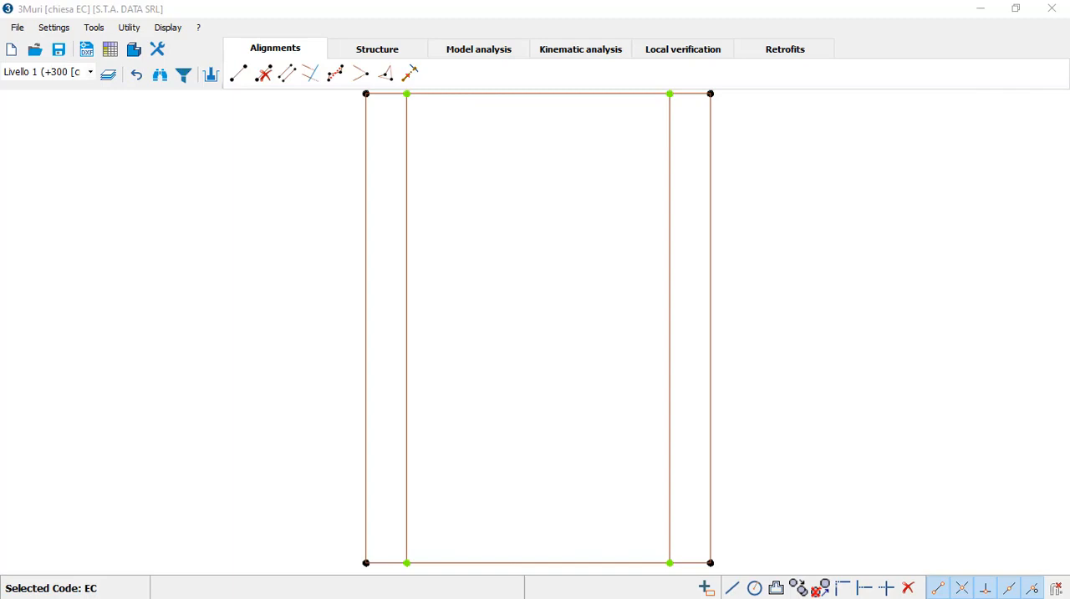
Step: Insert facciata2.jpg as the background image in the elevation view of wall 1
{"action": "left_click", "coordinate": [404, 50]}
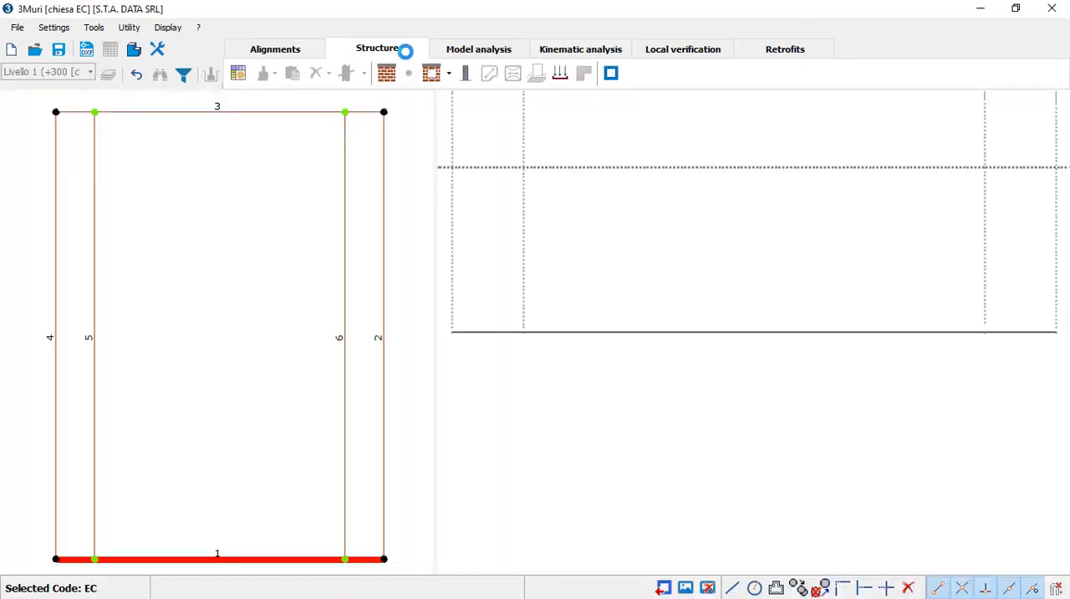
{"action": "scroll", "coordinate": [602, 404], "scroll_direction": "down", "scroll_amount": 4}
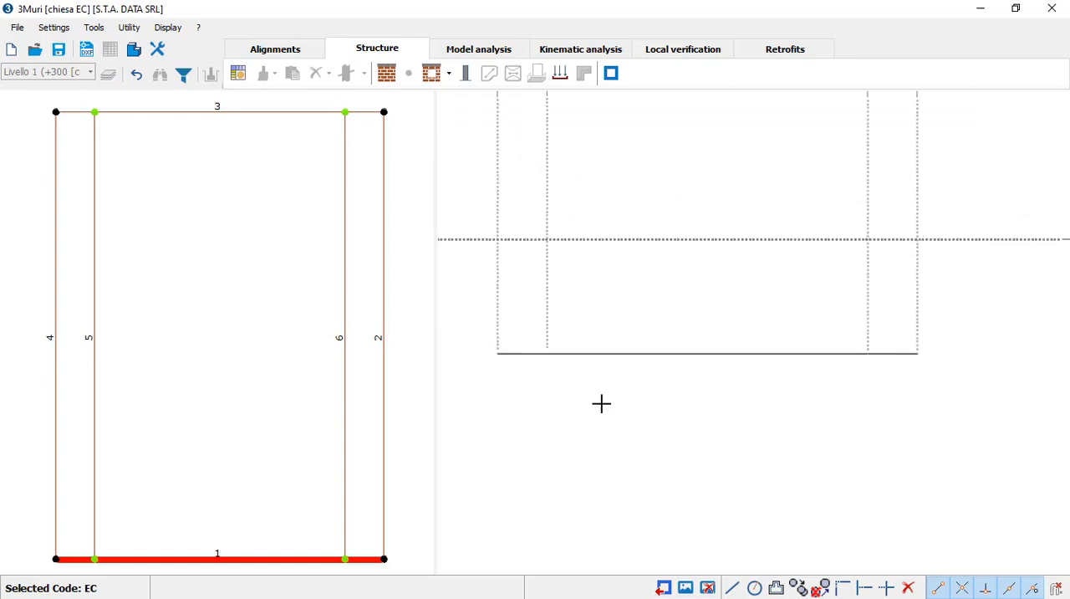
{"action": "middle_click_drag", "start_coordinate": [659, 292], "coordinate": [633, 414]}
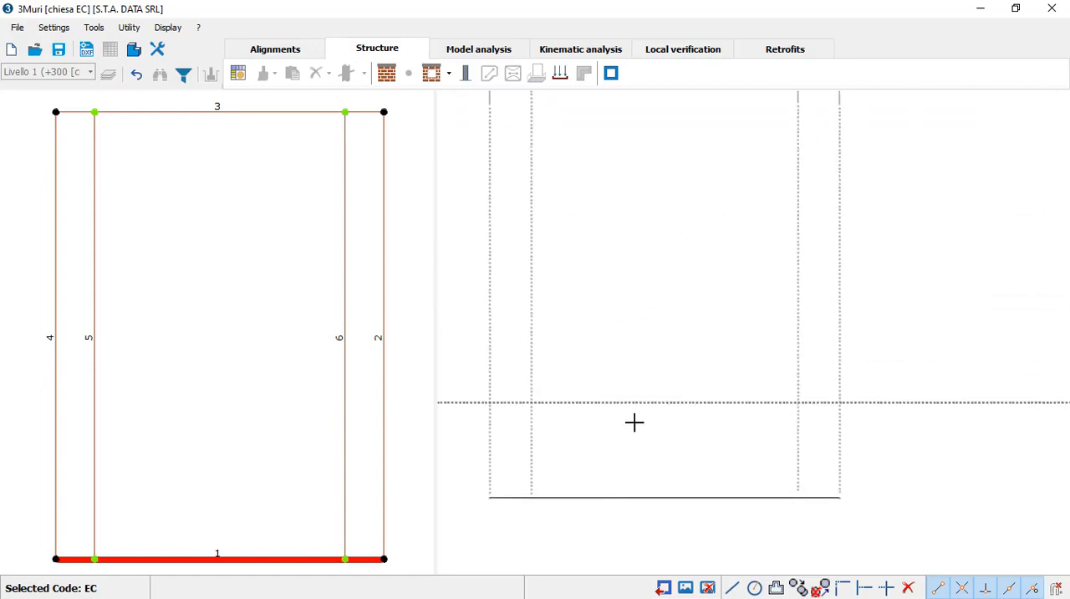
{"action": "left_click", "coordinate": [684, 588]}
{"action": "left_click", "coordinate": [502, 188]}
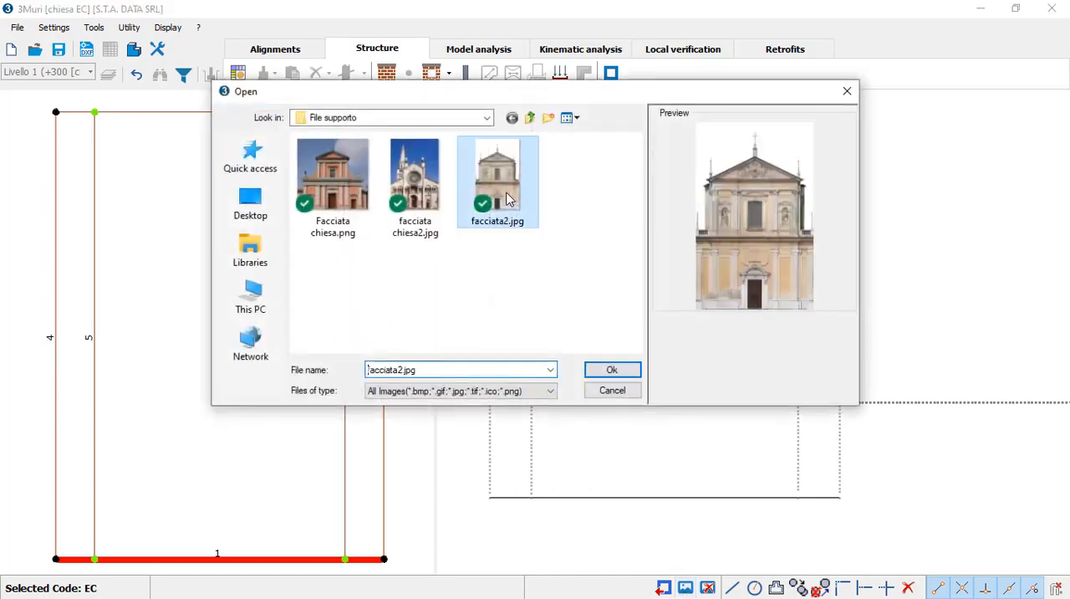
{"action": "left_click", "coordinate": [599, 374]}
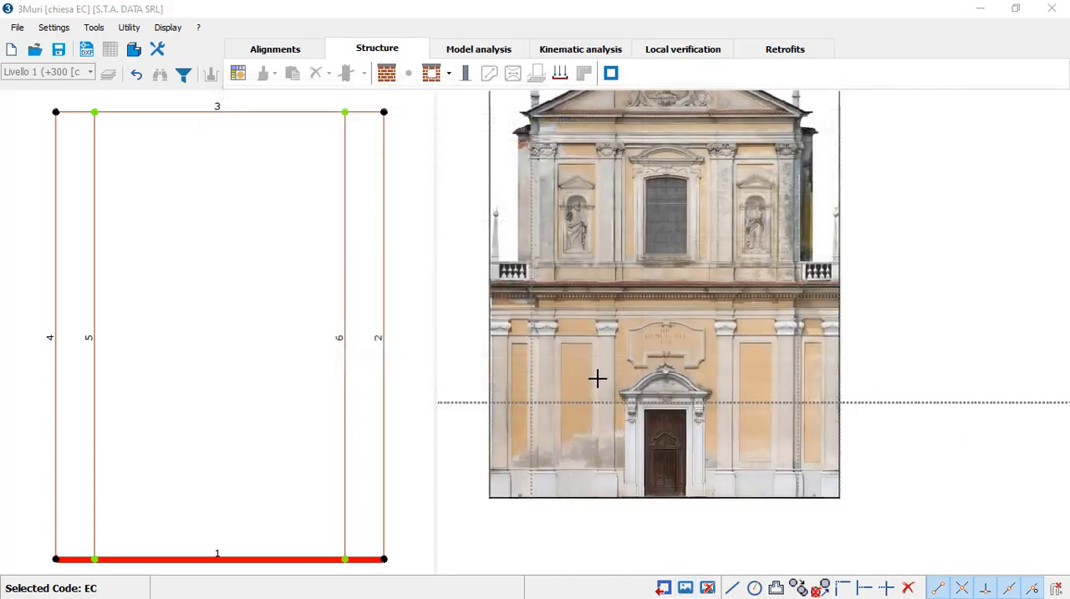
Step: Define a 50 cm thick masonry panel in the Masonry material, with polyline as the input mode
{"action": "left_click", "coordinate": [386, 73]}
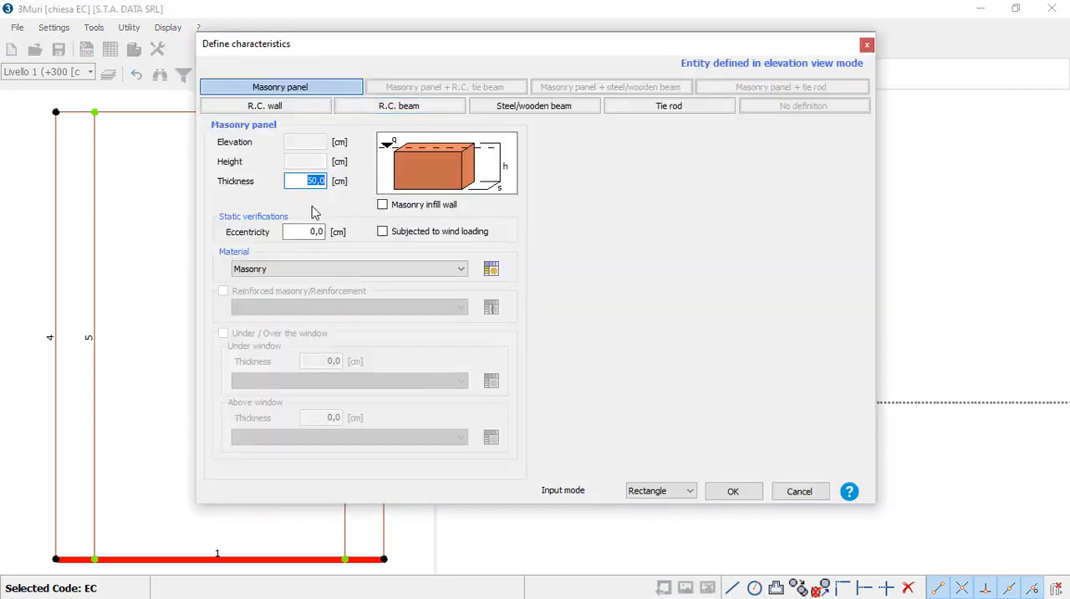
{"action": "left_click", "coordinate": [658, 491]}
{"action": "left_click", "coordinate": [661, 504]}
{"action": "left_click", "coordinate": [731, 493]}
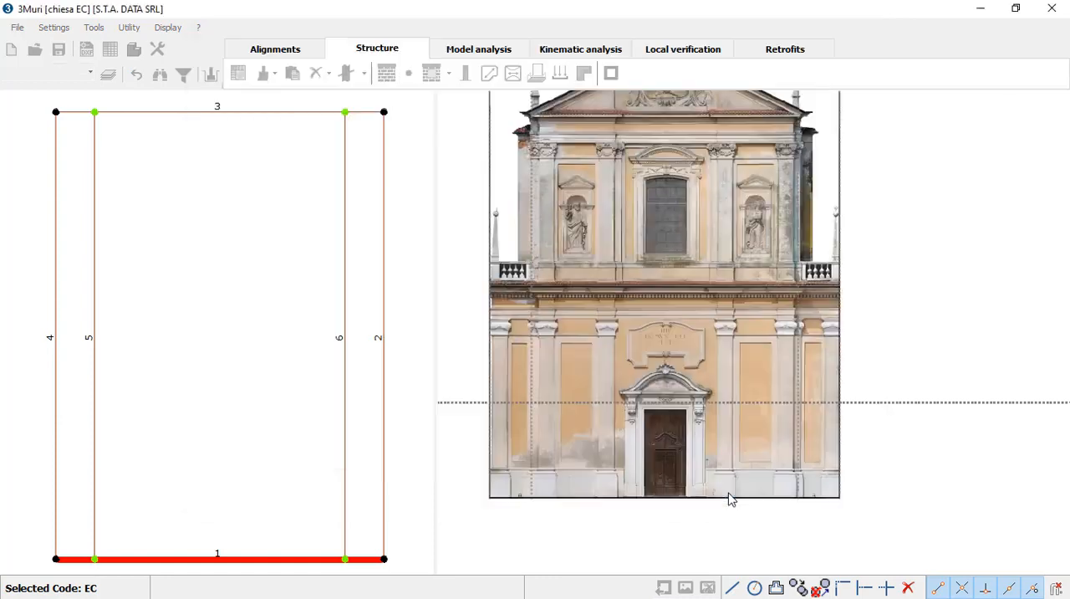
Step: Trace the panel's closed outline over the church facade image, following the base, side shoulders, upper walls and gable peak
{"action": "left_click", "coordinate": [489, 498]}
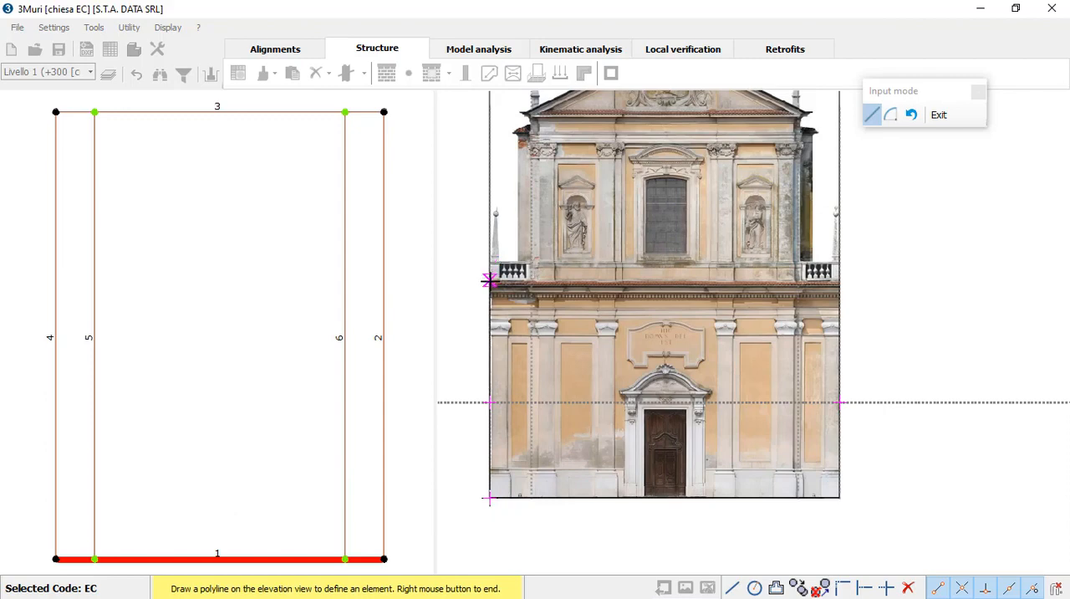
{"action": "left_click", "coordinate": [490, 281]}
{"action": "left_click", "coordinate": [531, 281]}
{"action": "middle_click_drag", "start_coordinate": [540, 192], "coordinate": [518, 330]}
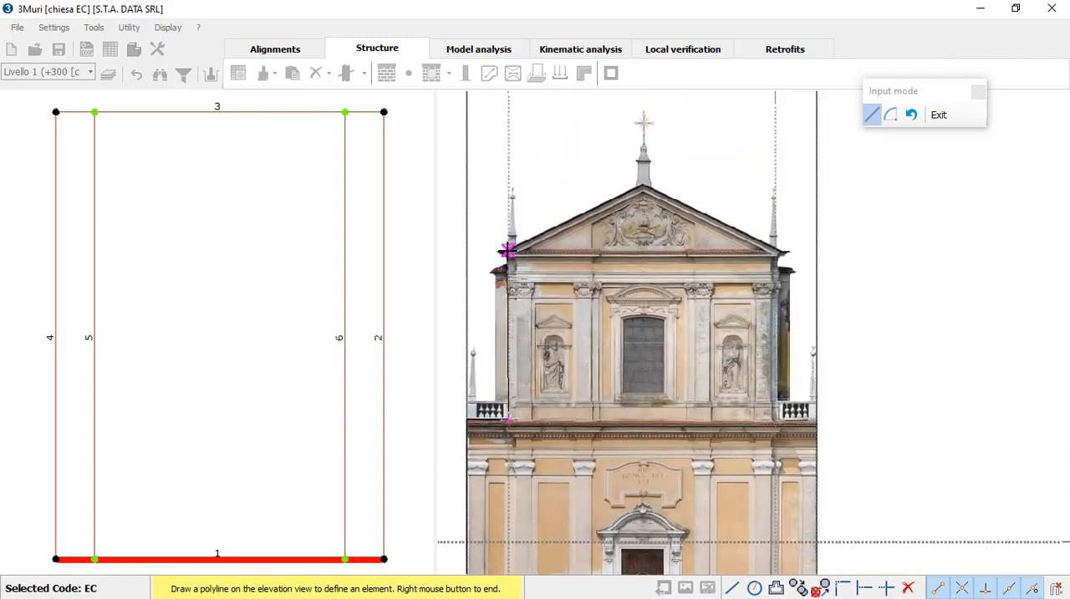
{"action": "left_click", "coordinate": [507, 250]}
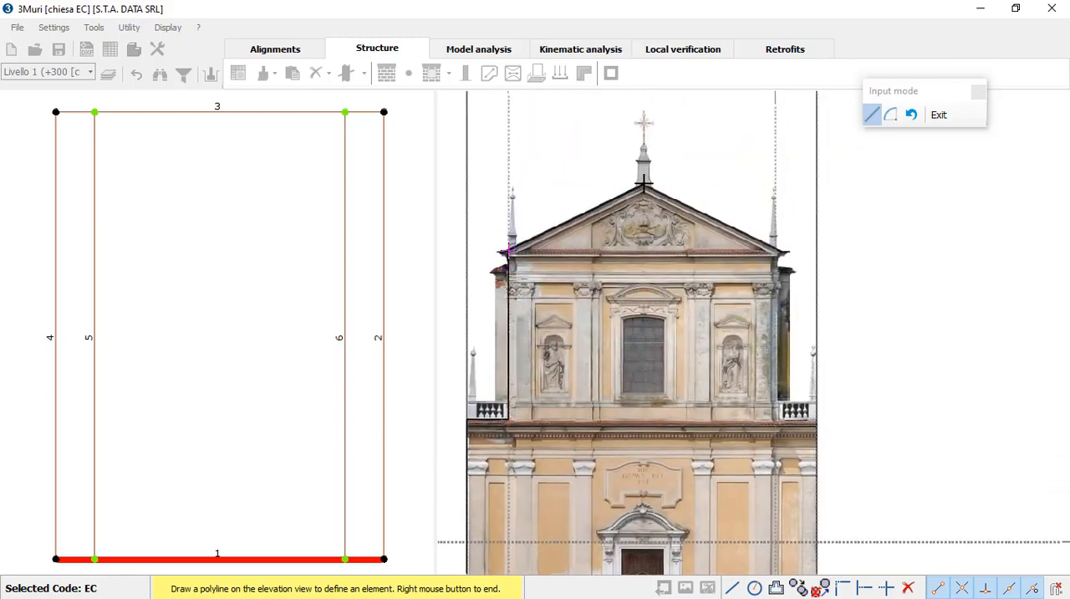
{"action": "left_click", "coordinate": [643, 184]}
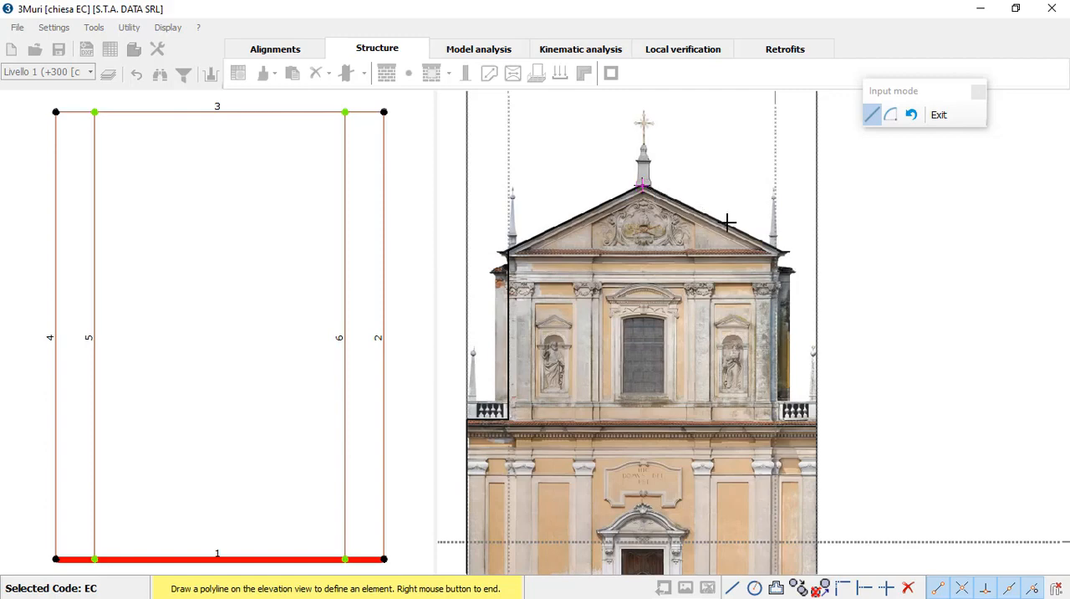
{"action": "left_click", "coordinate": [775, 249]}
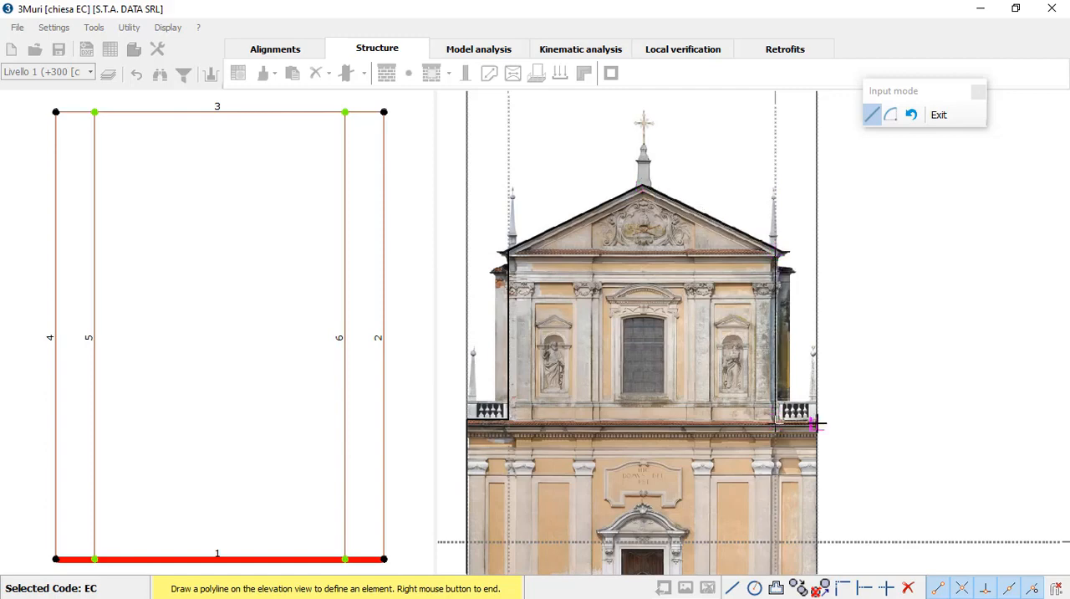
{"action": "middle_click_drag", "start_coordinate": [817, 438], "coordinate": [790, 299]}
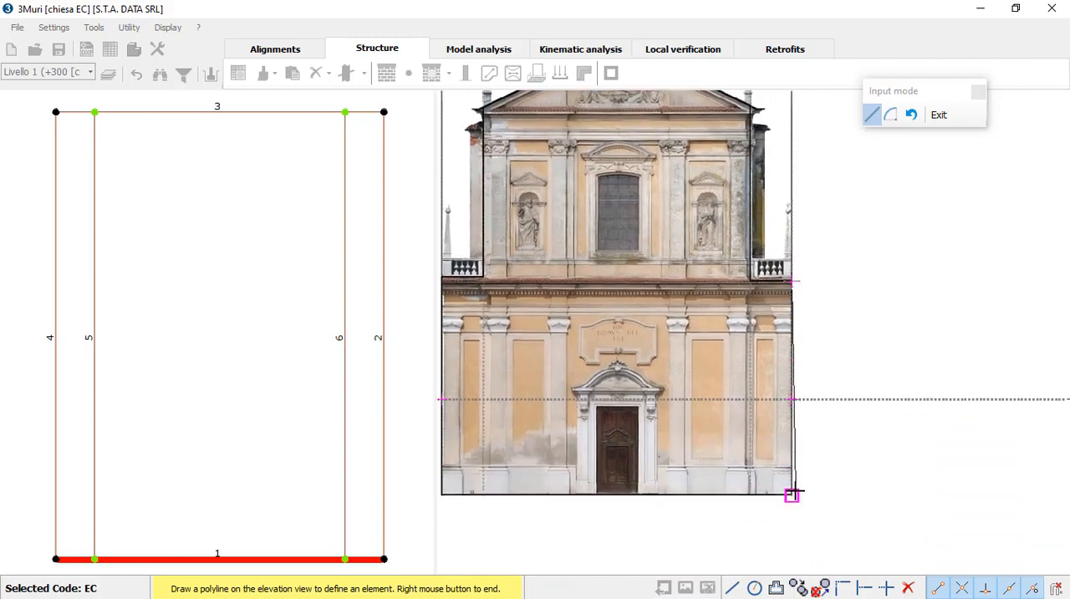
{"action": "middle_click_drag", "start_coordinate": [731, 469], "coordinate": [913, 406]}
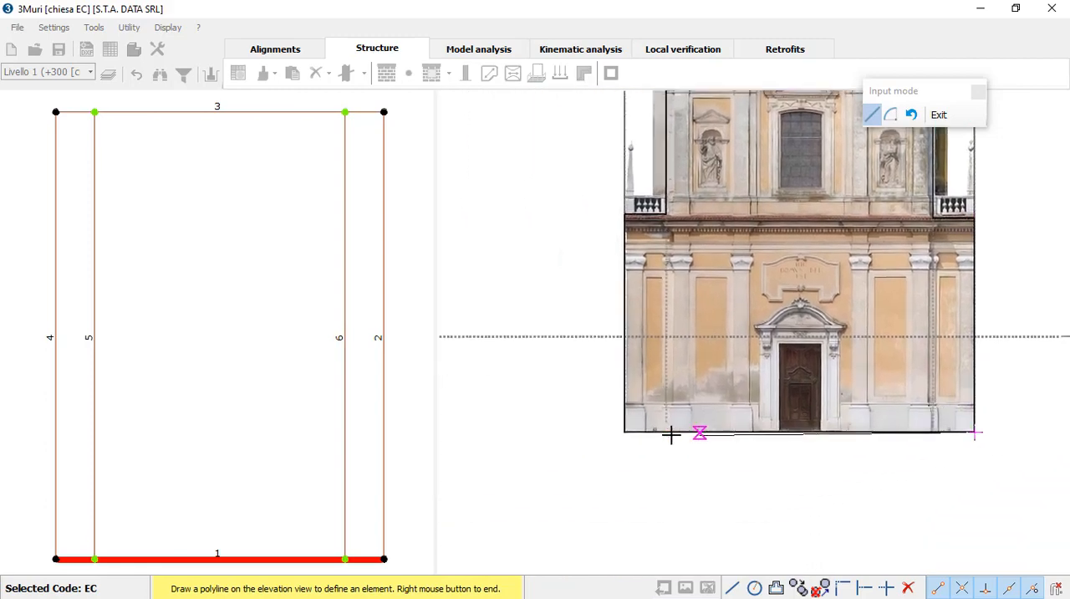
{"action": "left_click", "coordinate": [625, 433]}
{"action": "right_click", "coordinate": [693, 368]}
{"action": "scroll", "coordinate": [812, 324], "scroll_direction": "down", "scroll_amount": 4}
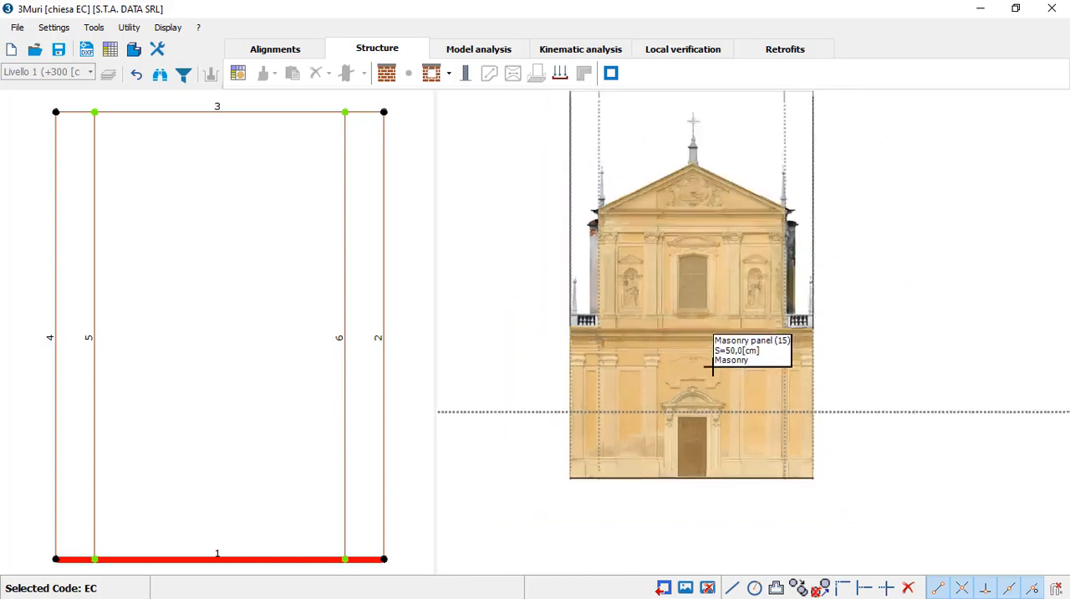
Step: Cut rectangular openings over the upper window and the entrance door, and check the wall in 3D
{"action": "left_click", "coordinate": [429, 75]}
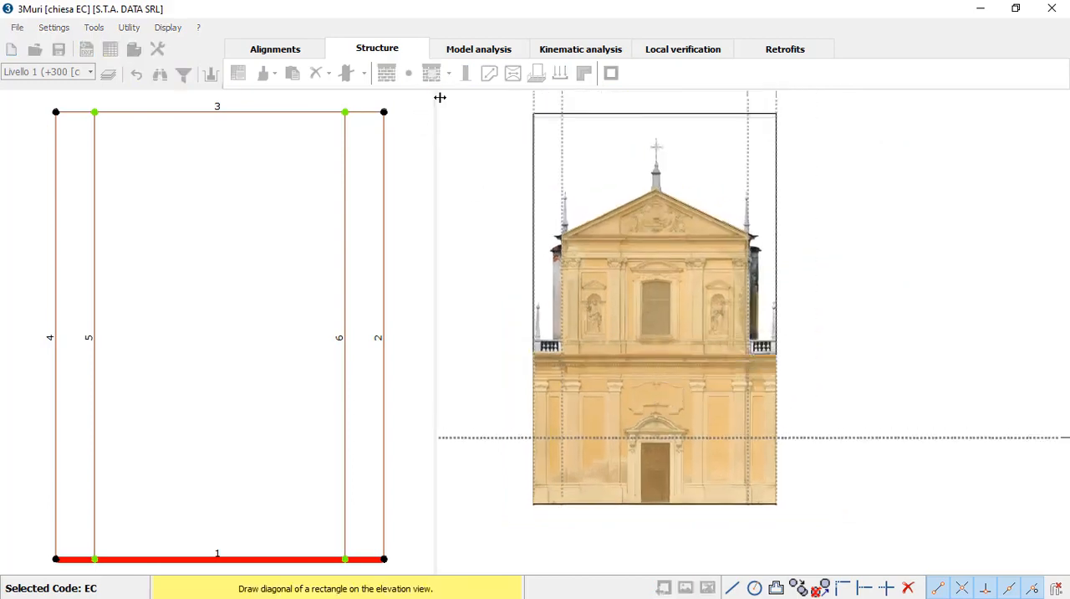
{"action": "left_click", "coordinate": [640, 280]}
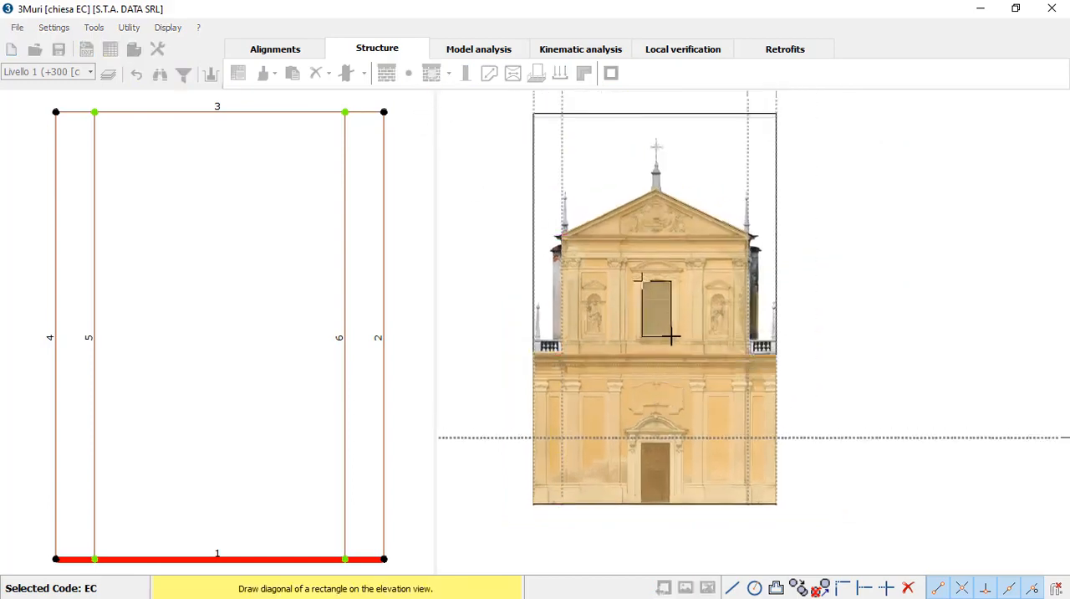
{"action": "left_click", "coordinate": [670, 337]}
{"action": "left_click", "coordinate": [430, 75]}
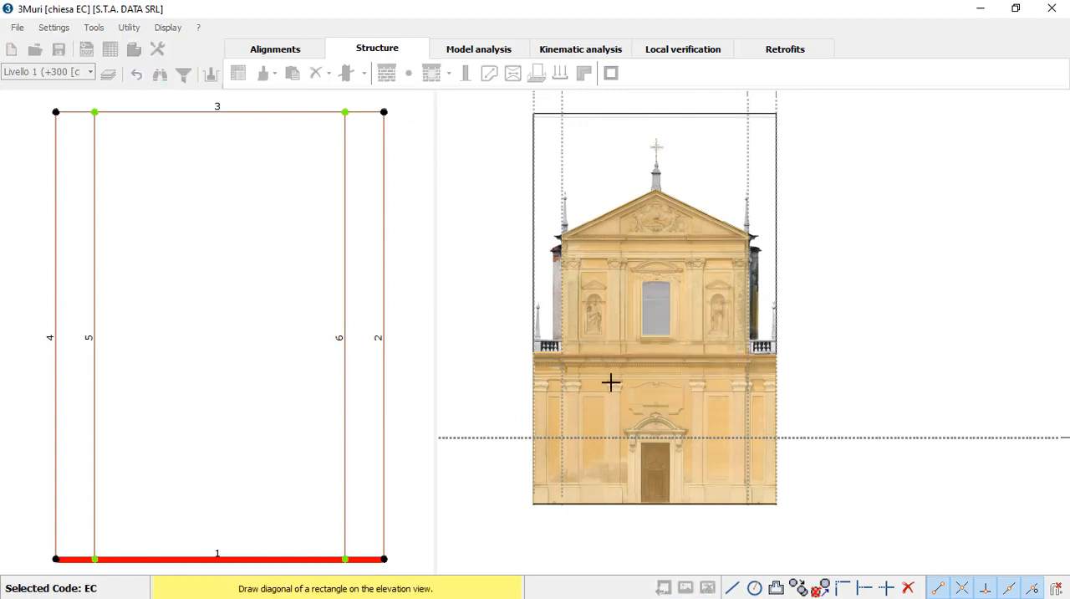
{"action": "left_click", "coordinate": [642, 440]}
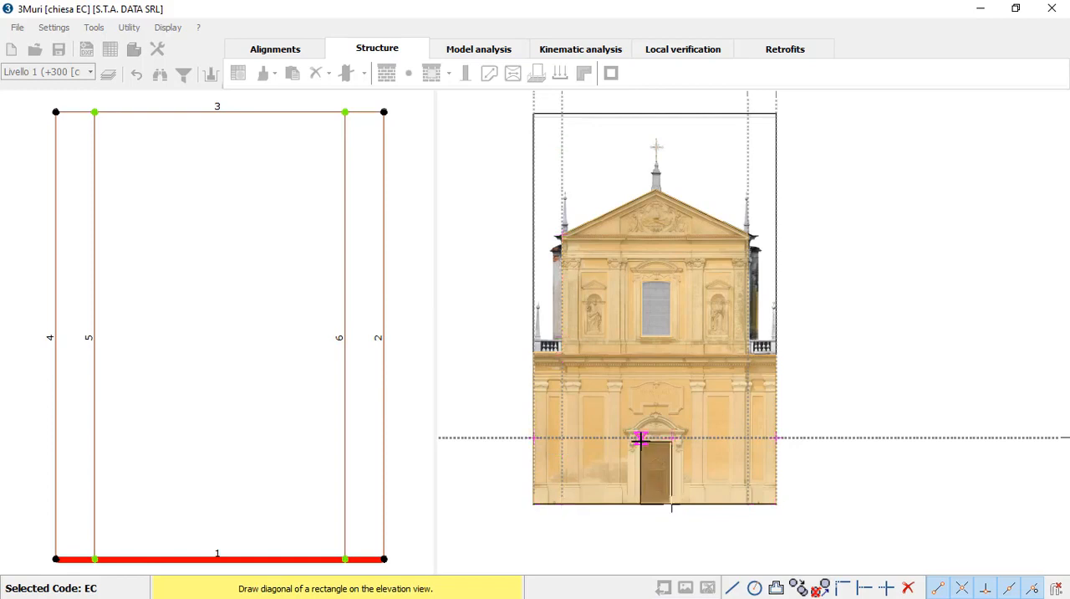
{"action": "left_click", "coordinate": [639, 438]}
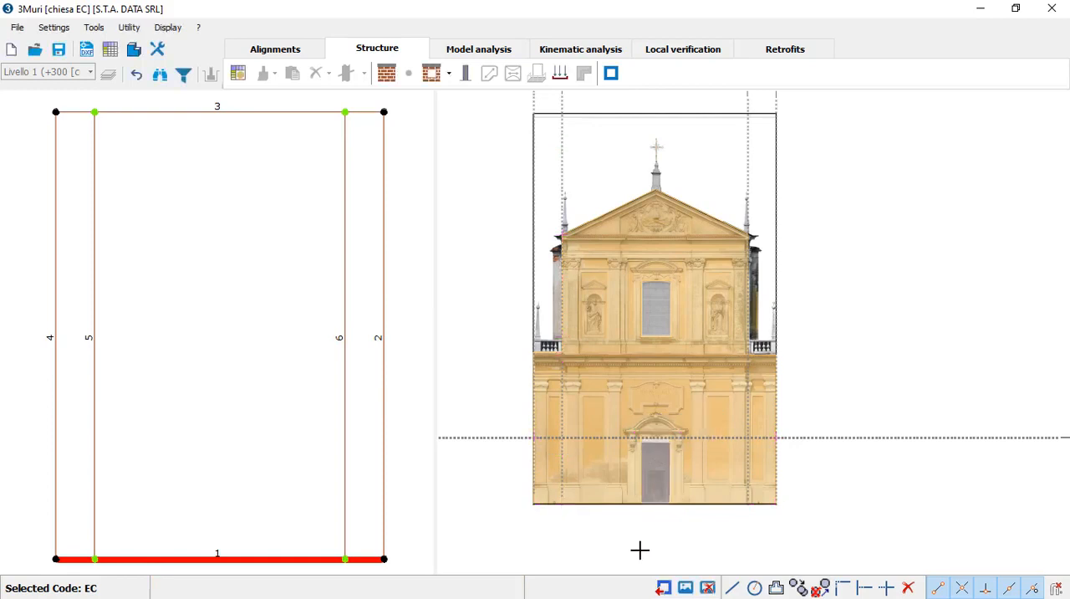
{"action": "left_click", "coordinate": [134, 51]}
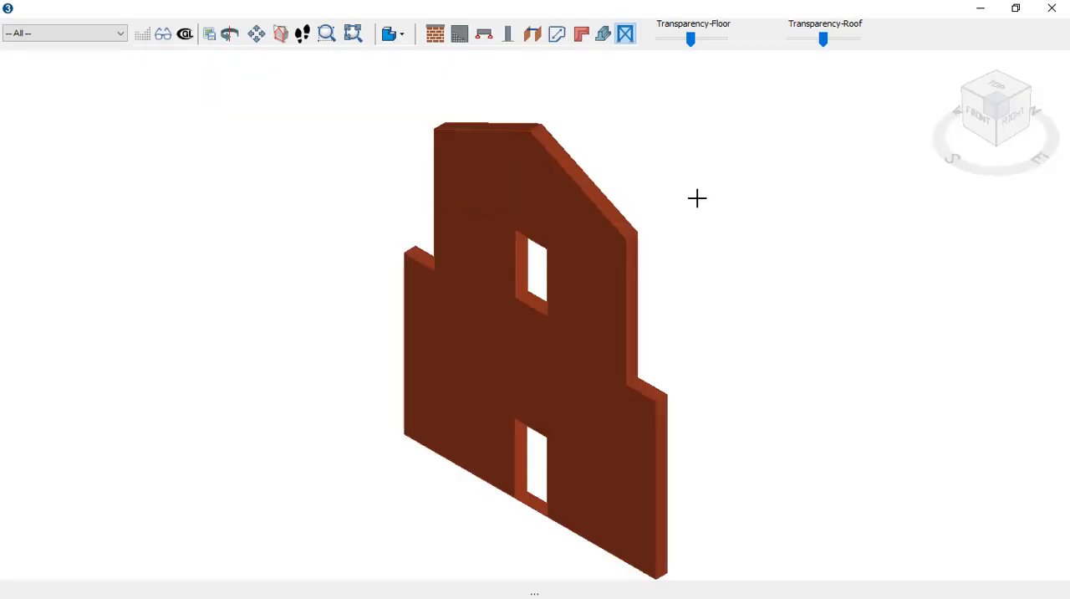
{"action": "left_click", "coordinate": [1050, 10]}
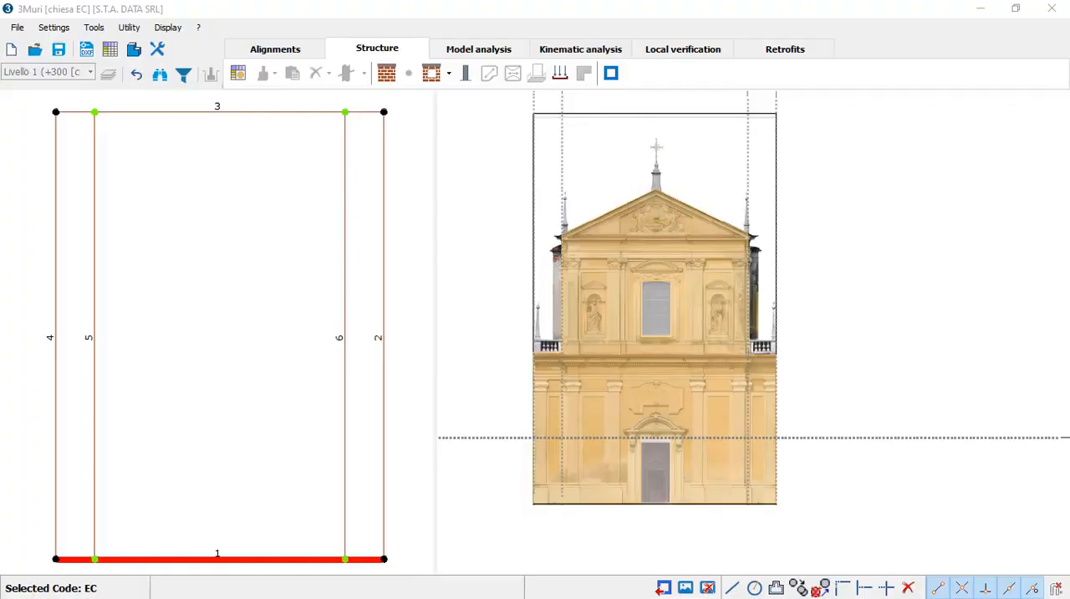
Step: Set the values of a new load to Gk1 150, Gk2 100 and Qk 150
{"action": "left_click", "coordinate": [564, 69]}
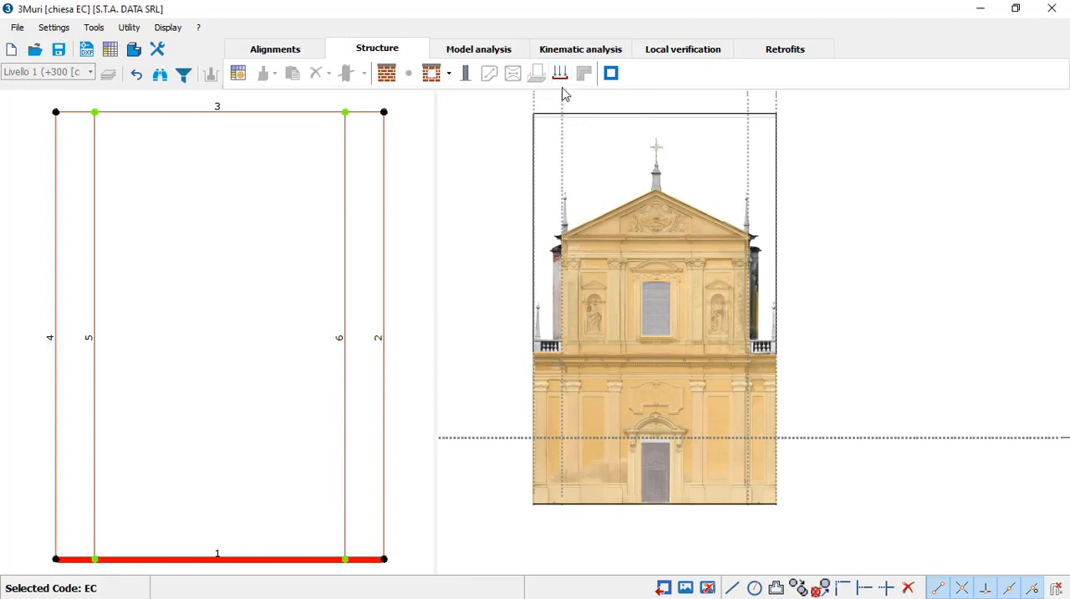
{"action": "left_click", "coordinate": [561, 76]}
{"action": "left_click_drag", "start_coordinate": [862, 94], "coordinate": [253, 180]}
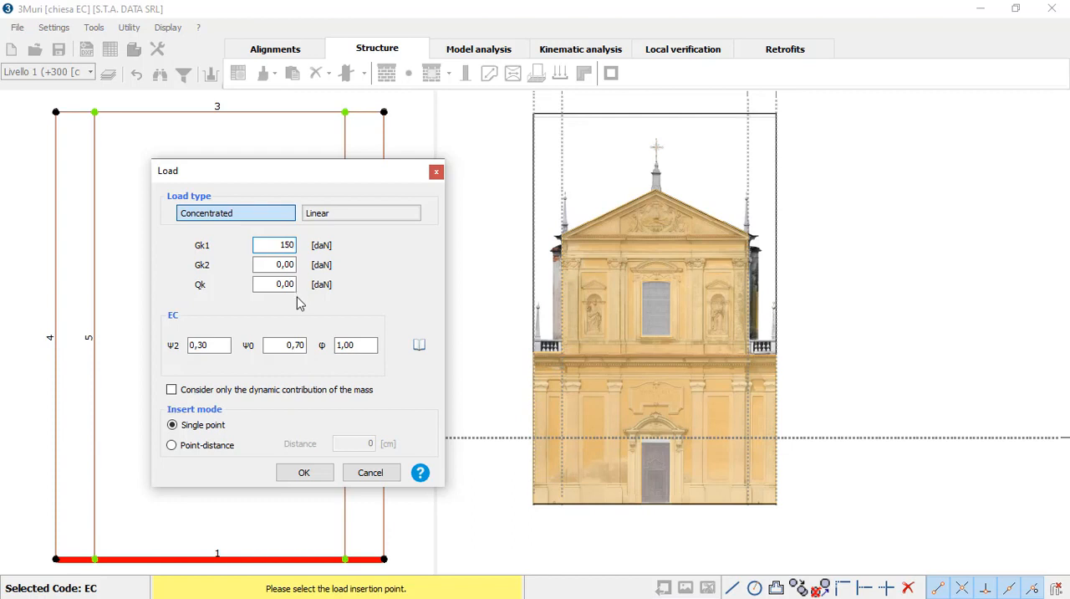
{"action": "left_click", "coordinate": [303, 474]}
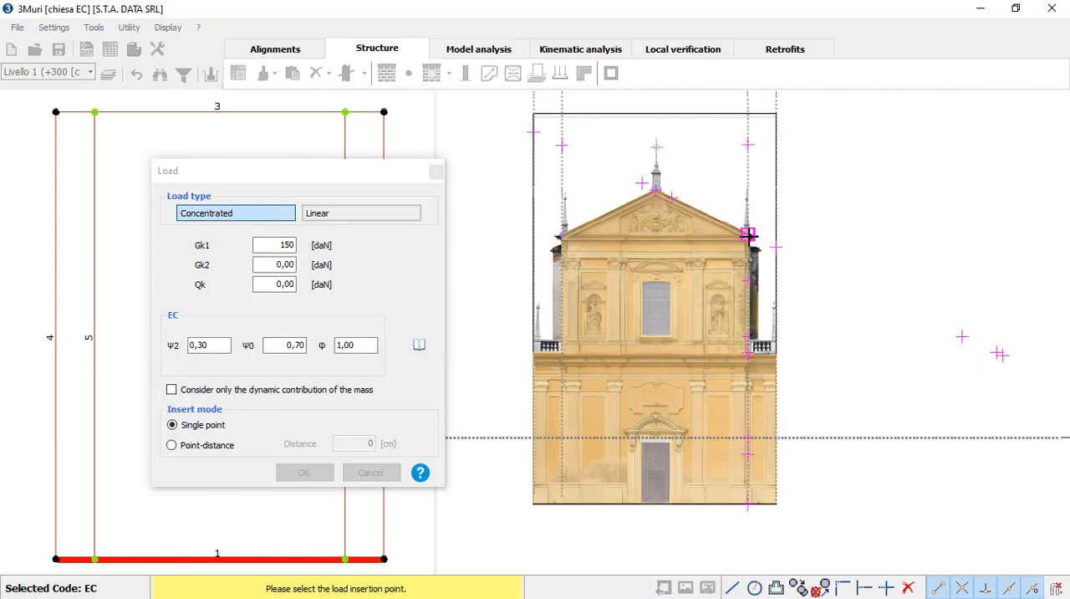
{"action": "scroll", "coordinate": [677, 205], "scroll_direction": "up", "scroll_amount": 2}
{"action": "scroll", "coordinate": [677, 205], "scroll_direction": "up", "scroll_amount": 1}
{"action": "middle_click_drag", "start_coordinate": [634, 218], "coordinate": [716, 227]}
{"action": "scroll", "coordinate": [634, 322], "scroll_direction": "down", "scroll_amount": 2}
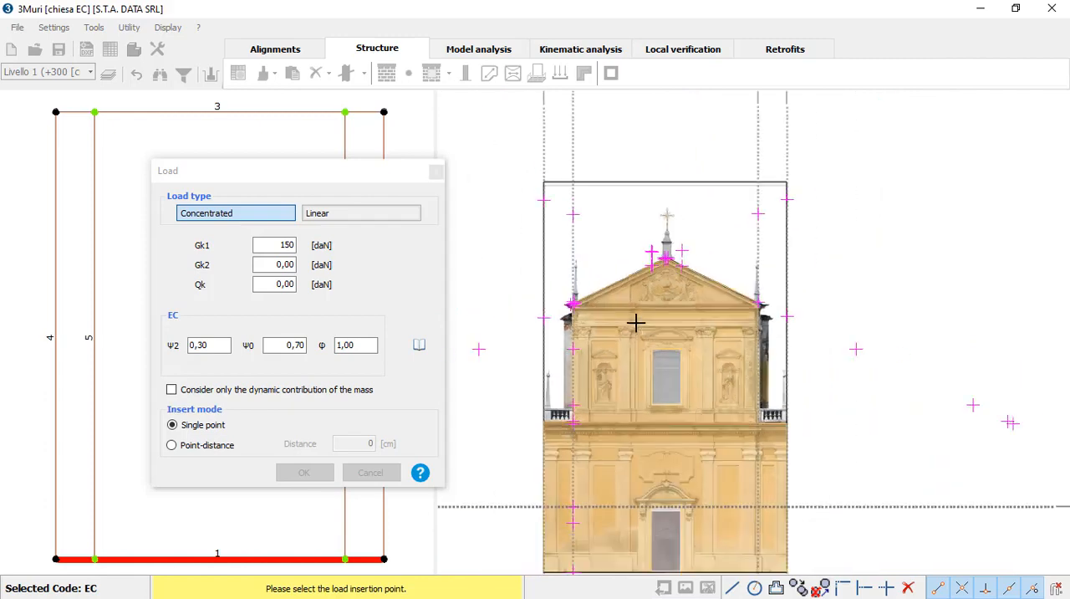
{"action": "middle_click_drag", "start_coordinate": [638, 323], "coordinate": [660, 284]}
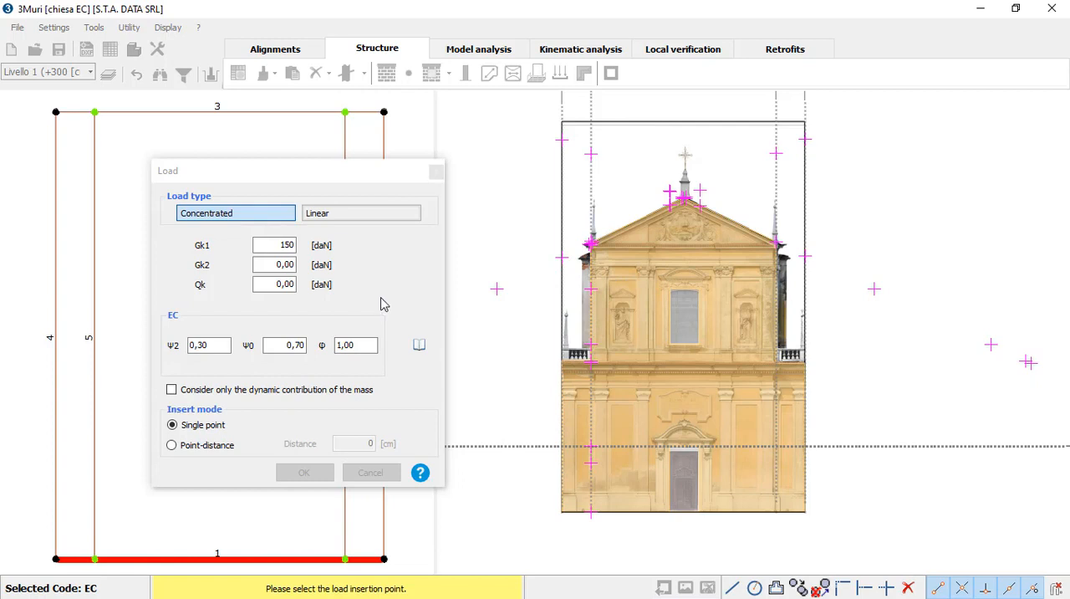
{"action": "double_click", "coordinate": [284, 264]}
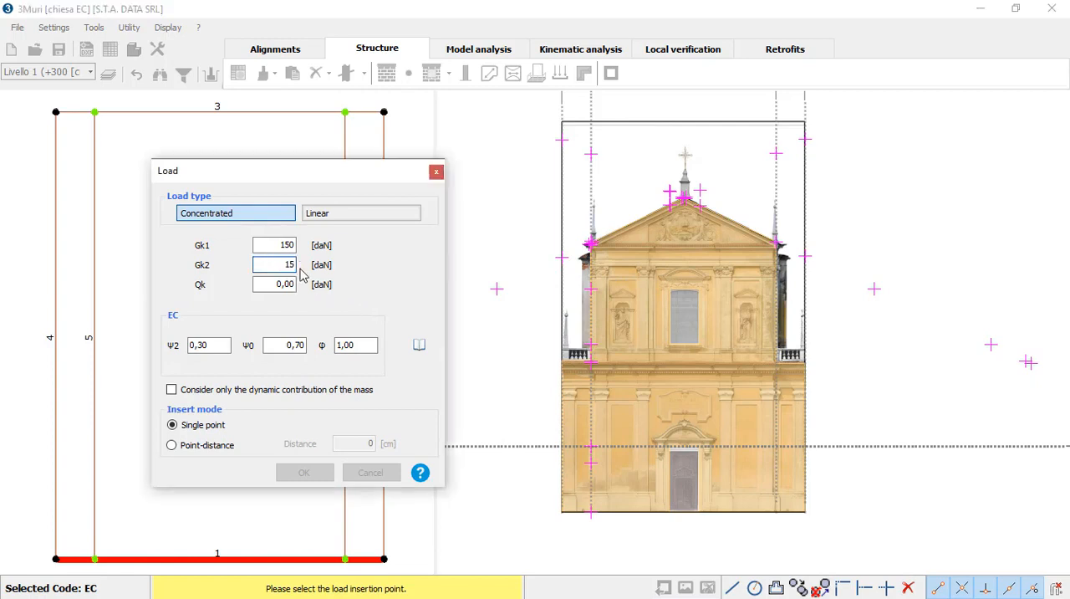
{"action": "double_click", "coordinate": [271, 283]}
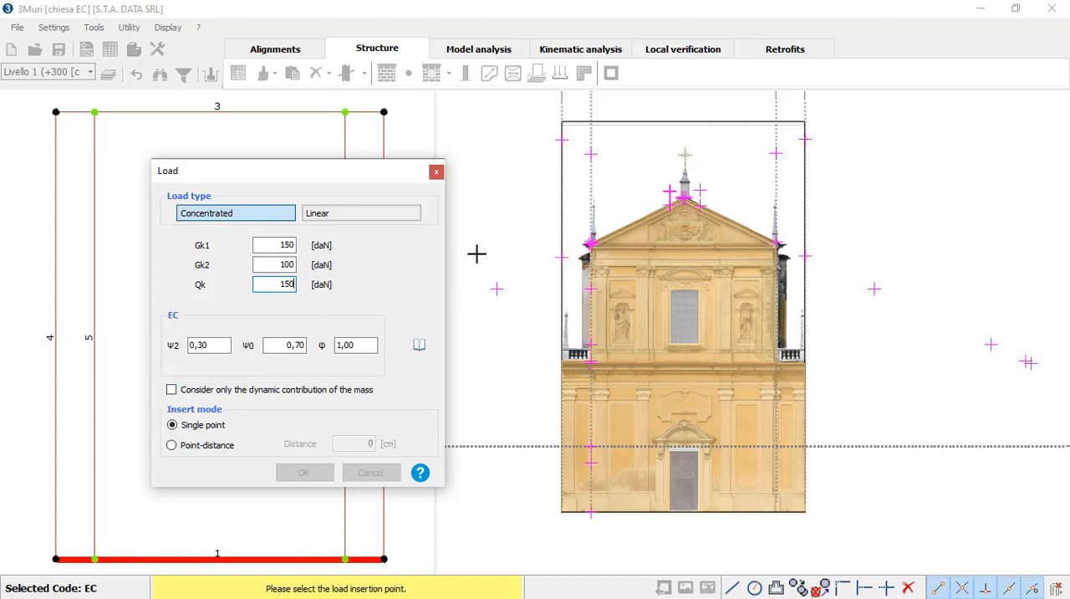
Step: Switch the load to linear and apply it along both sloping edges of the gable, from eaves to peak
{"action": "left_click", "coordinate": [352, 219]}
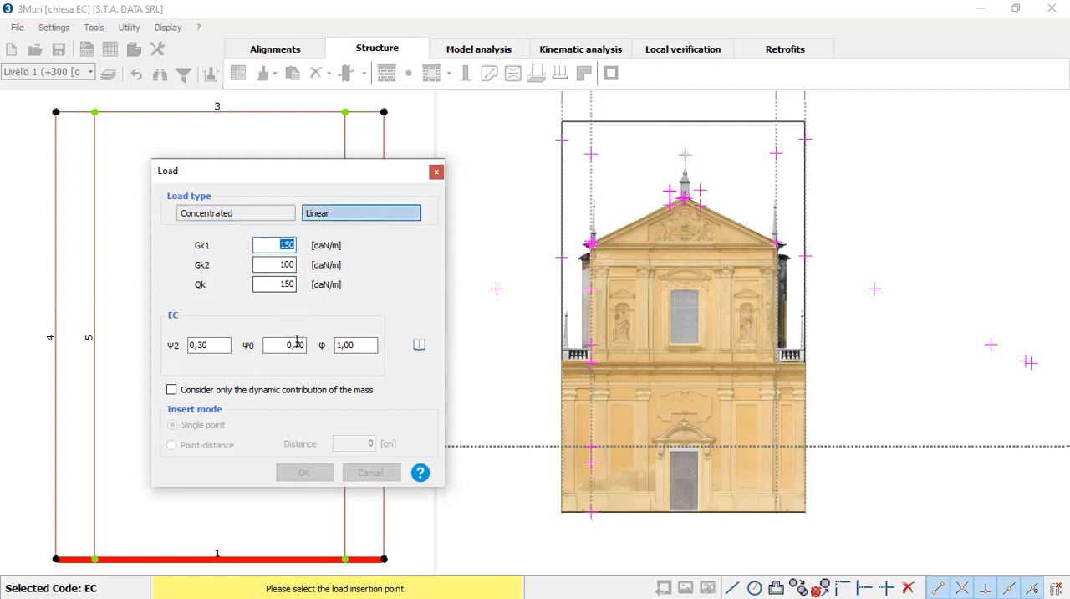
{"action": "left_click", "coordinate": [590, 242]}
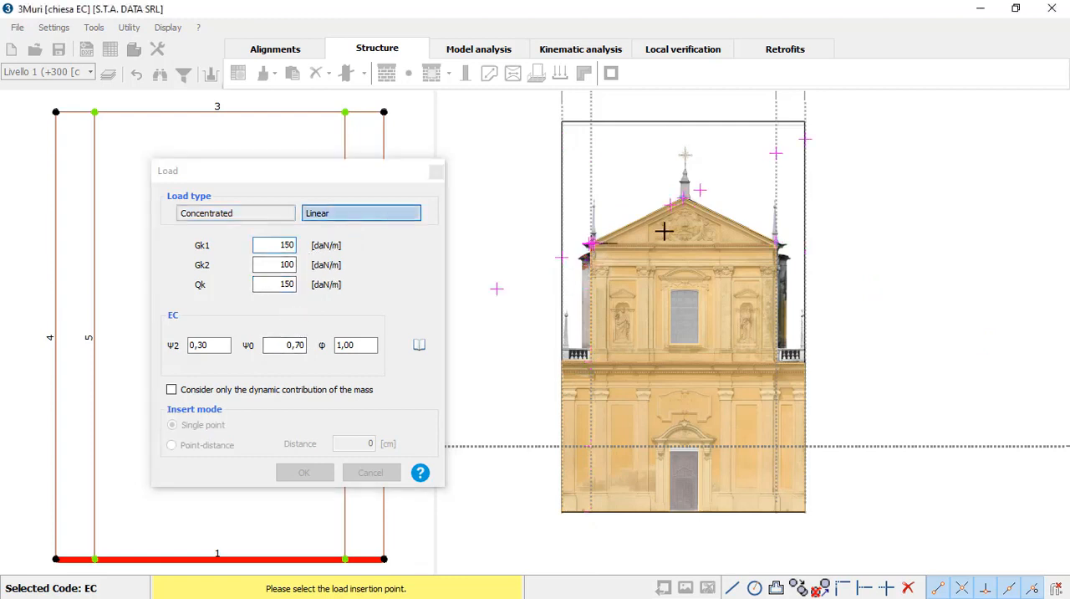
{"action": "left_click", "coordinate": [681, 199]}
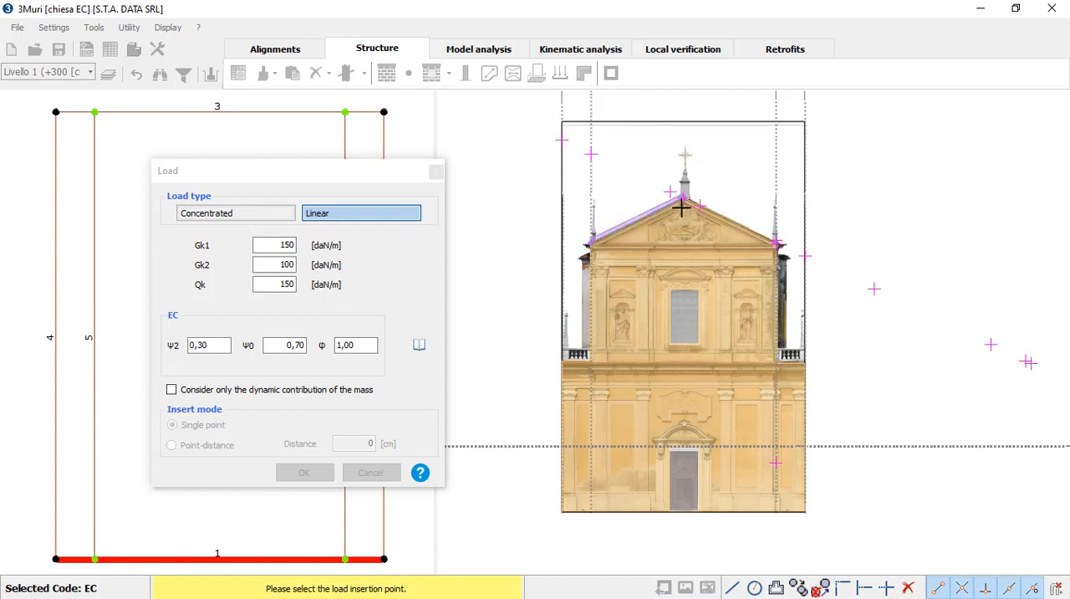
{"action": "left_click", "coordinate": [777, 240]}
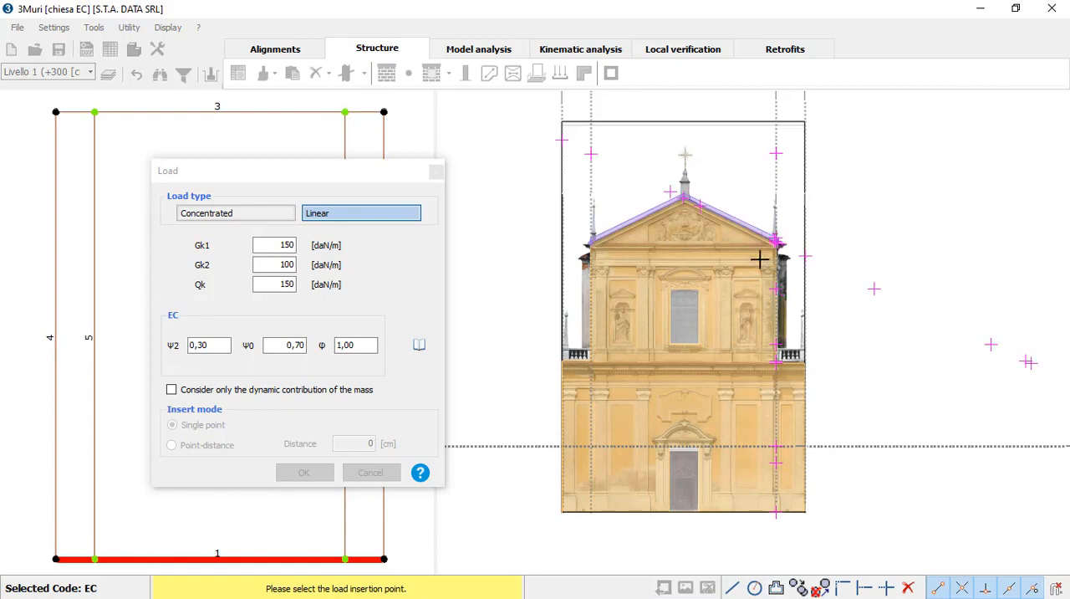
{"action": "scroll", "coordinate": [769, 289], "scroll_direction": "up", "scroll_amount": 1}
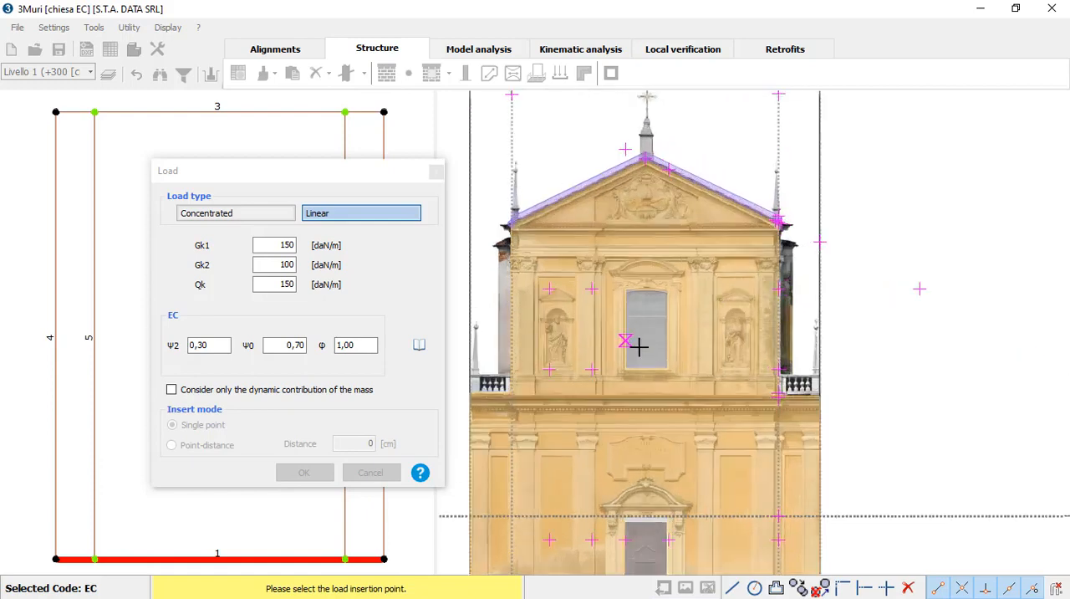
{"action": "scroll", "coordinate": [661, 335], "scroll_direction": "up", "scroll_amount": 1}
{"action": "scroll", "coordinate": [684, 326], "scroll_direction": "down", "scroll_amount": 1}
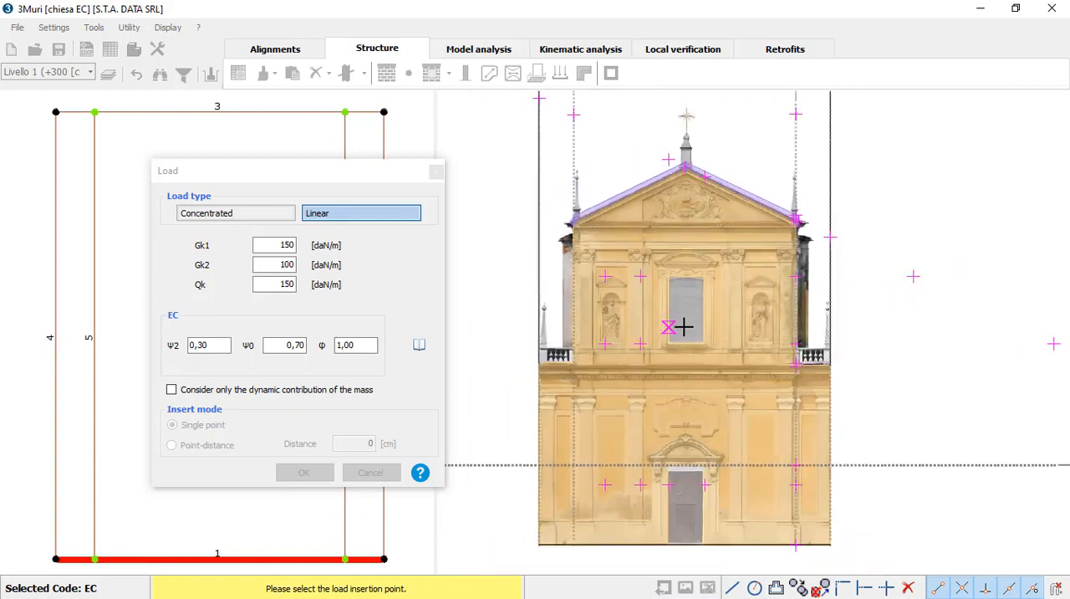
Step: Set the load's Gk2 and Qk to 0 and apply a short linear load along the left part of the gable's base
{"action": "left_click_drag", "start_coordinate": [274, 265], "coordinate": [348, 266]}
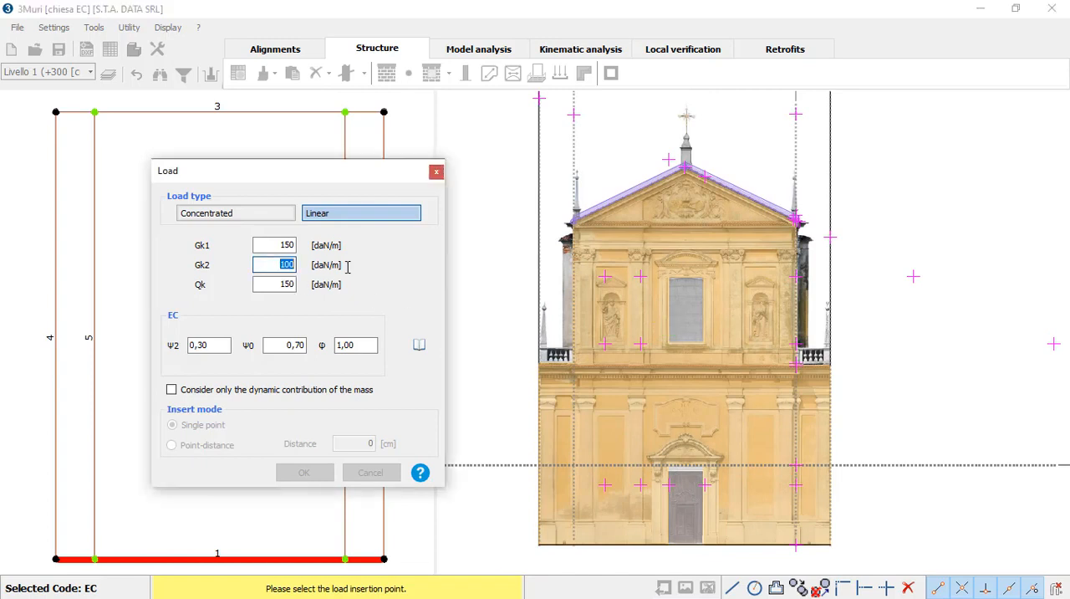
{"action": "left_click_drag", "start_coordinate": [268, 285], "coordinate": [343, 289]}
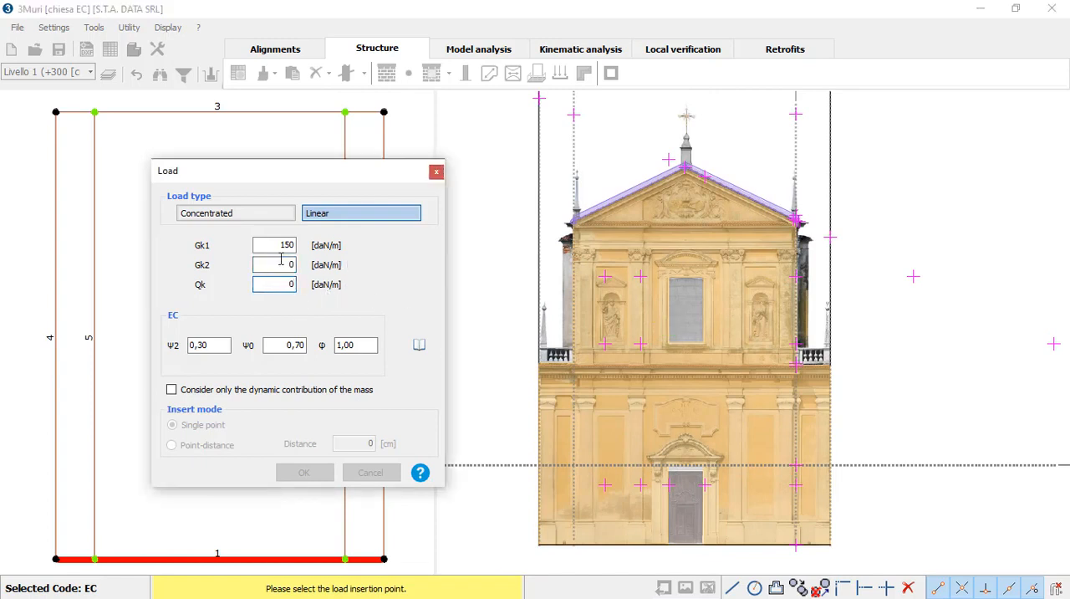
{"action": "left_click", "coordinate": [601, 224]}
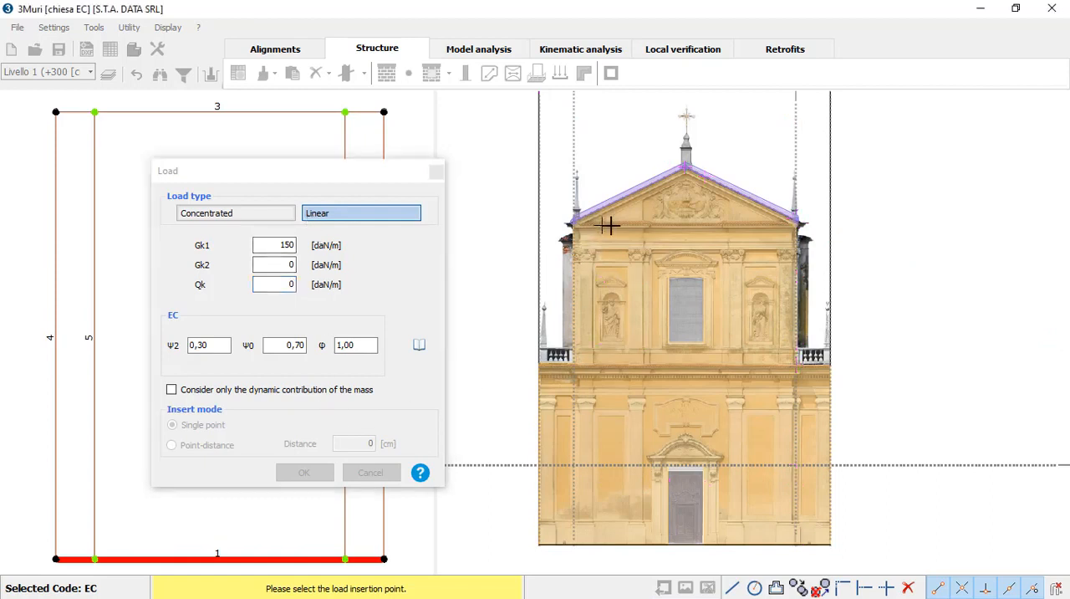
{"action": "left_click", "coordinate": [655, 224]}
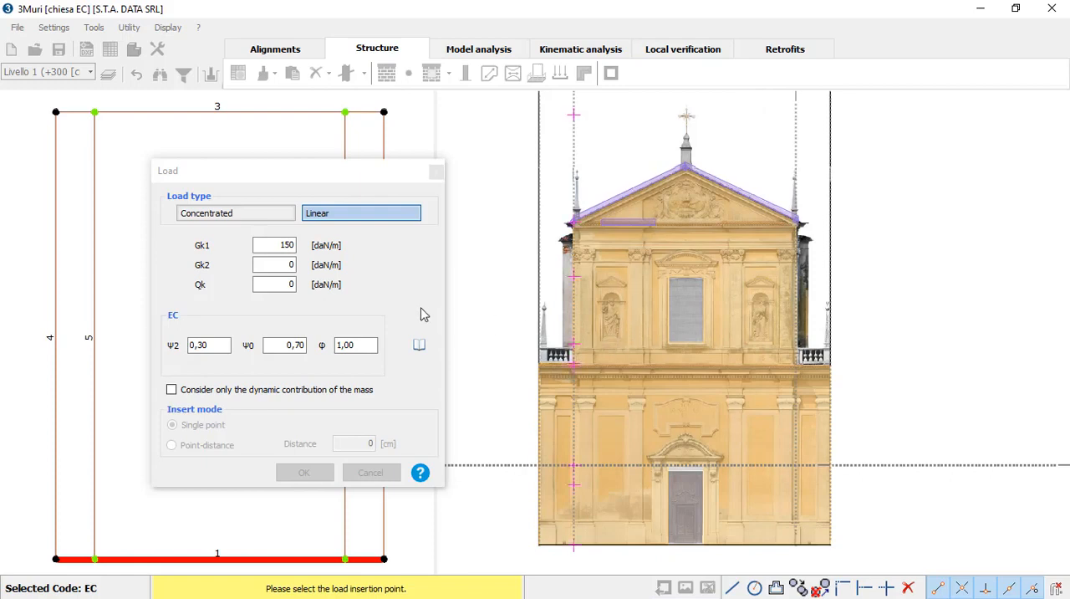
Step: Set the linear load's Gk1 to 100 and apply it along the tops of both side shoulders
{"action": "double_click", "coordinate": [288, 244]}
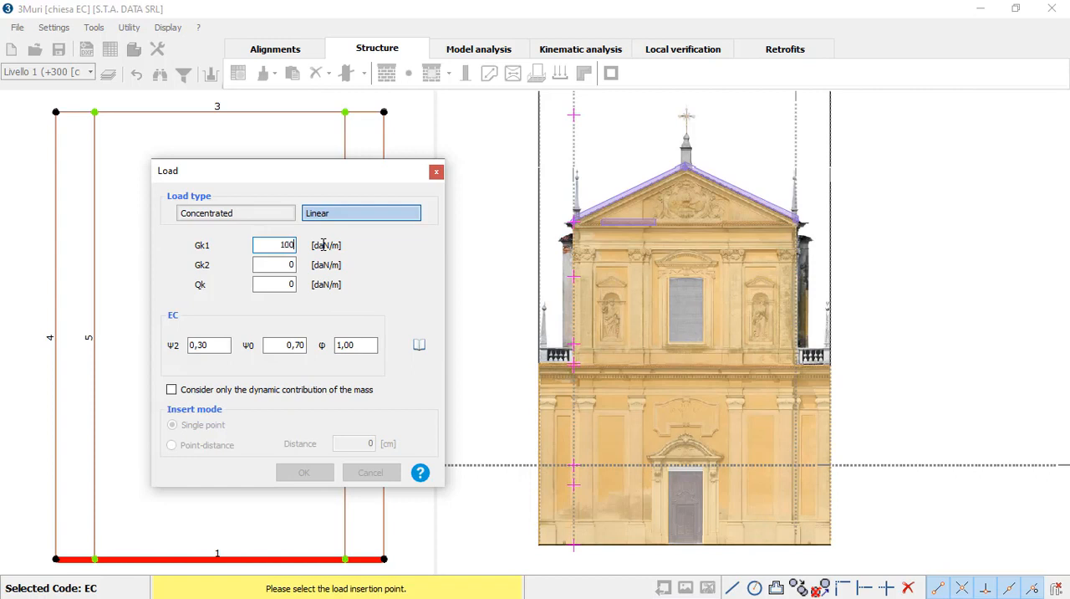
{"action": "type", "text": "100"}
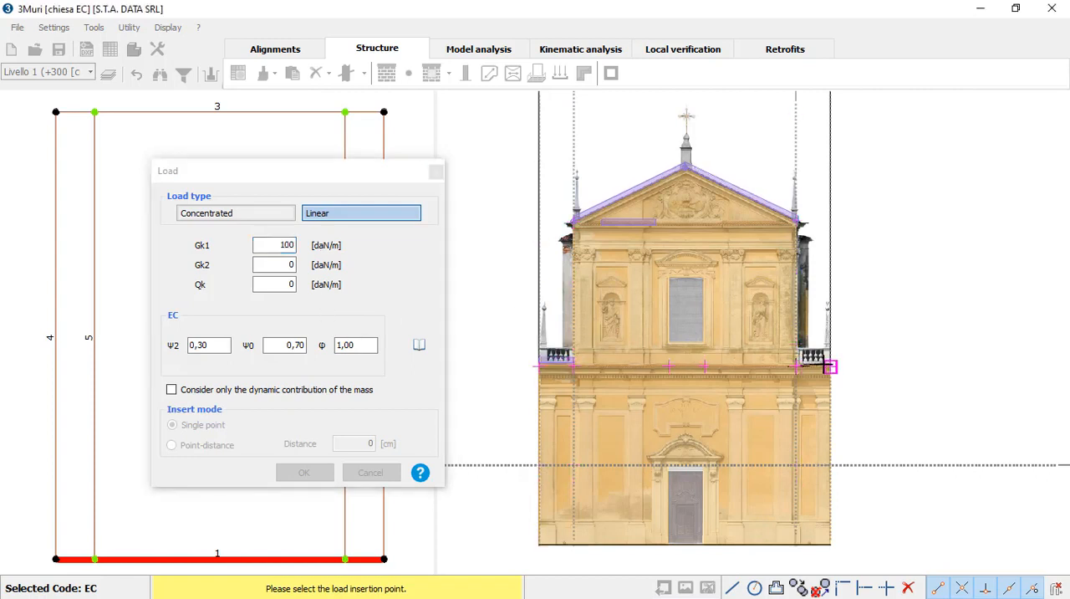
{"action": "left_click", "coordinate": [829, 365]}
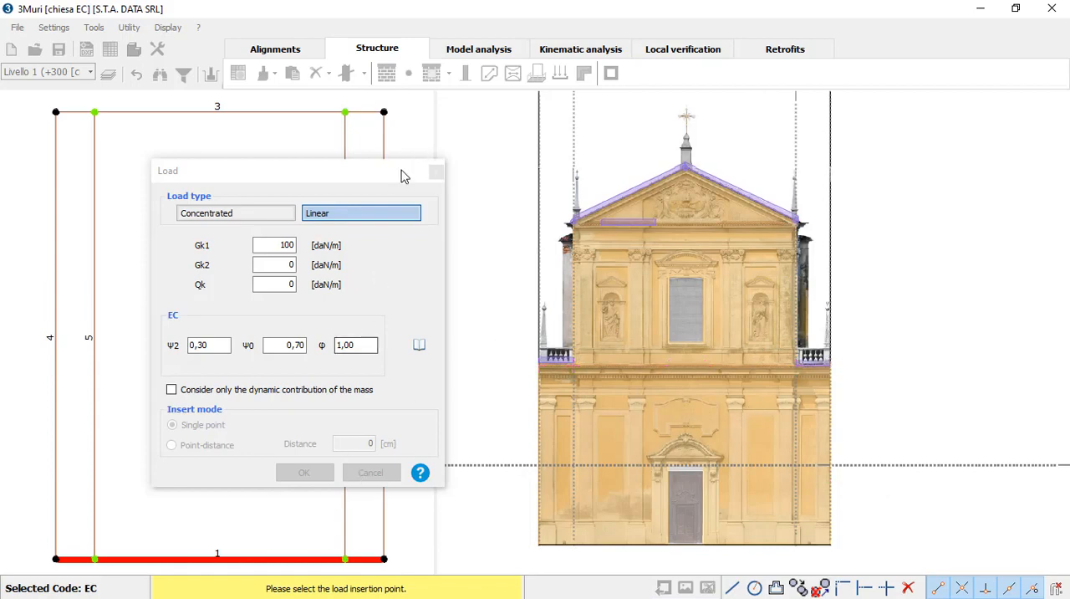
{"action": "left_click", "coordinate": [436, 171]}
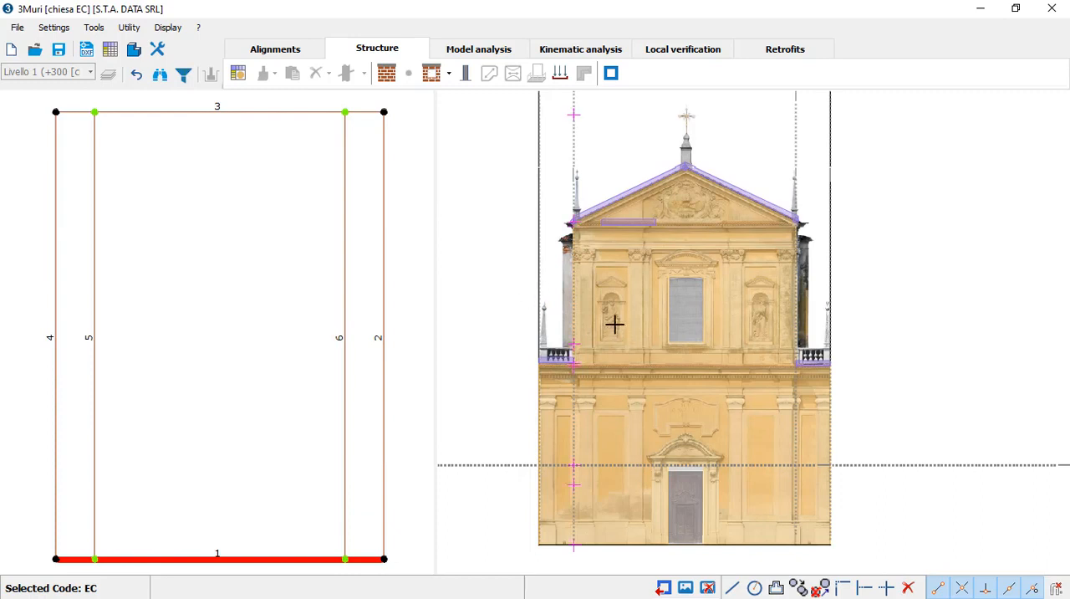
Step: Switch to kinematic analysis and create an out-of-plane kinematic for wall 1
{"action": "left_click", "coordinate": [577, 47]}
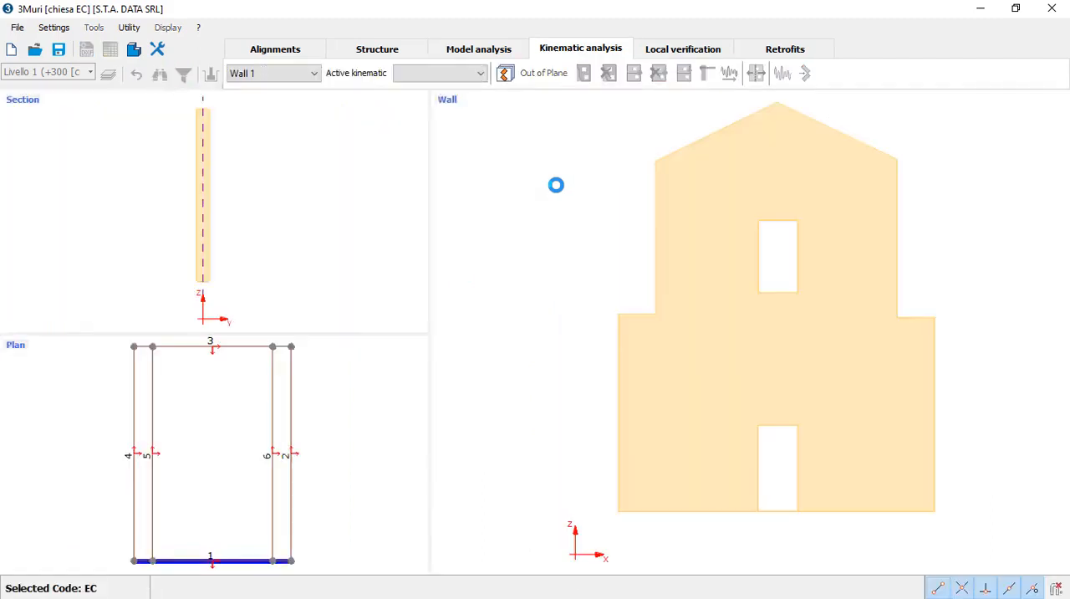
{"action": "left_click", "coordinate": [505, 74]}
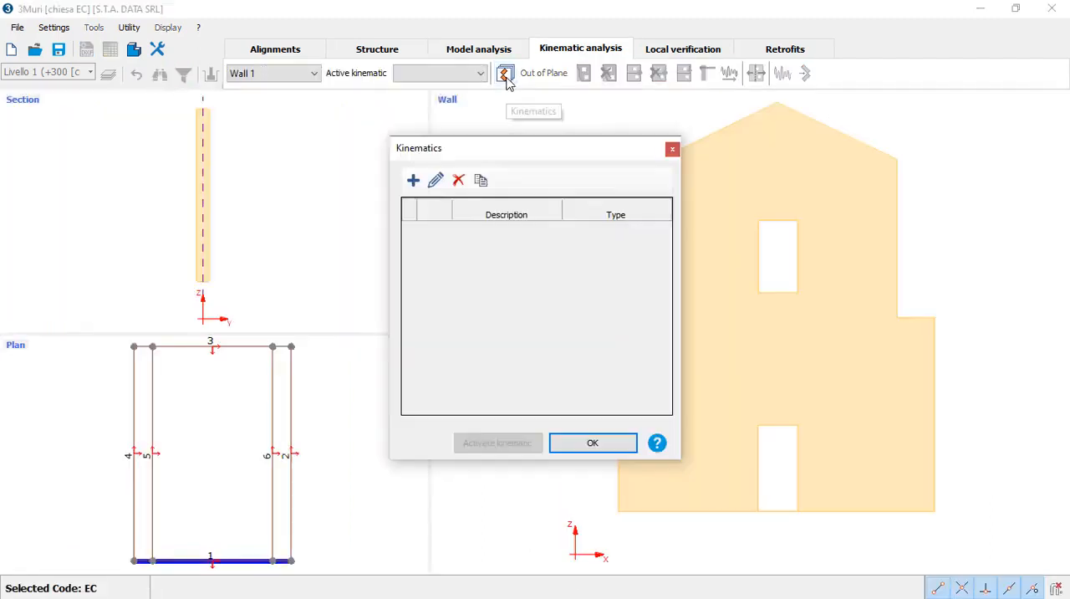
{"action": "left_click", "coordinate": [413, 179]}
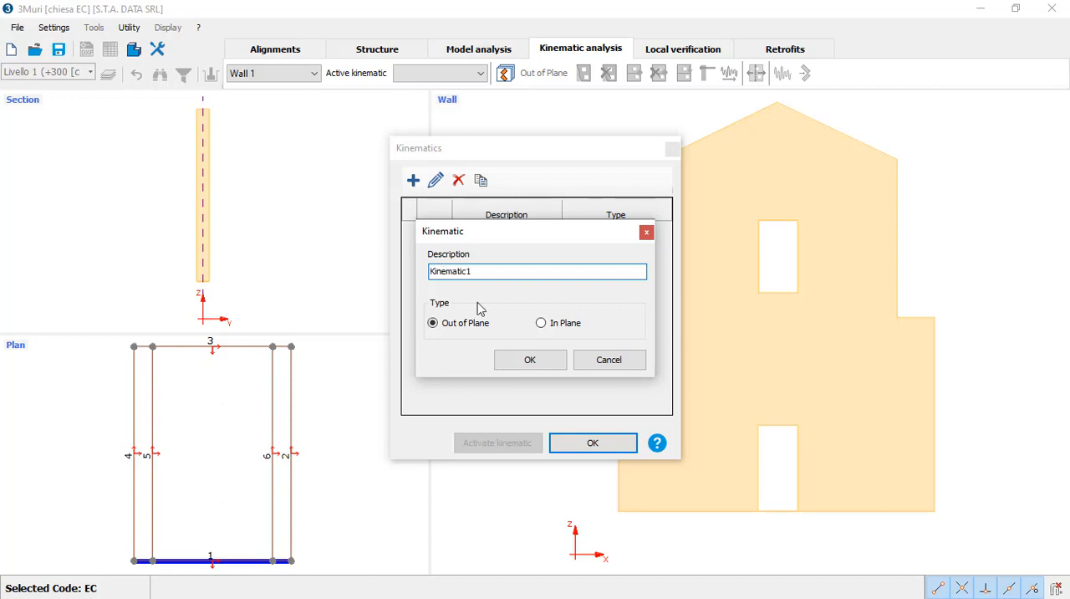
{"action": "left_click", "coordinate": [524, 361]}
{"action": "left_click", "coordinate": [568, 441]}
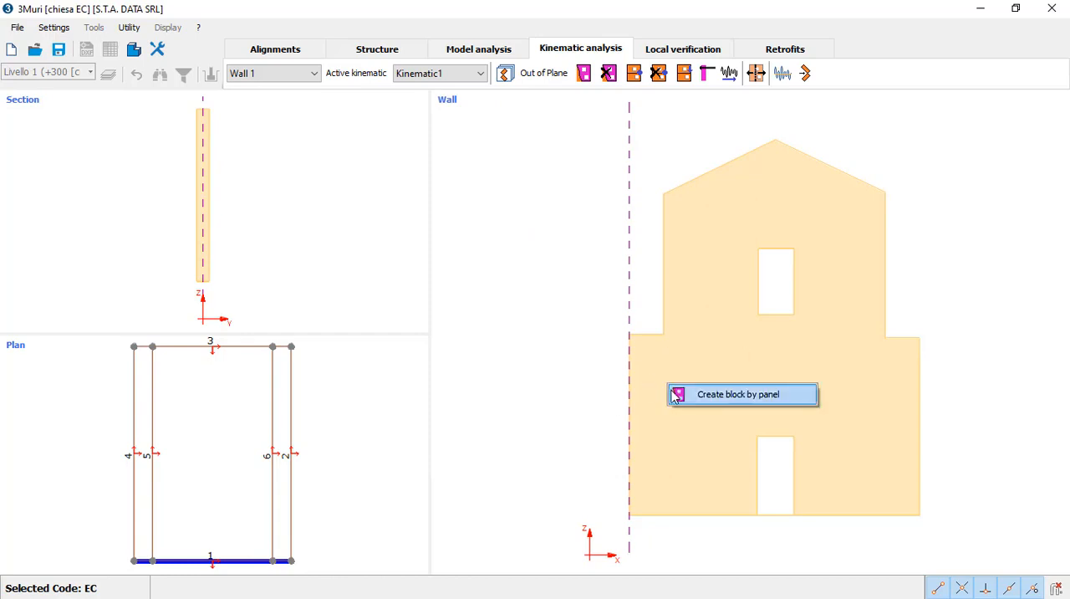
Step: Create a block from the entire facade panel and place an external hinge with a 0° rotation angle along its base
{"action": "left_click", "coordinate": [680, 400]}
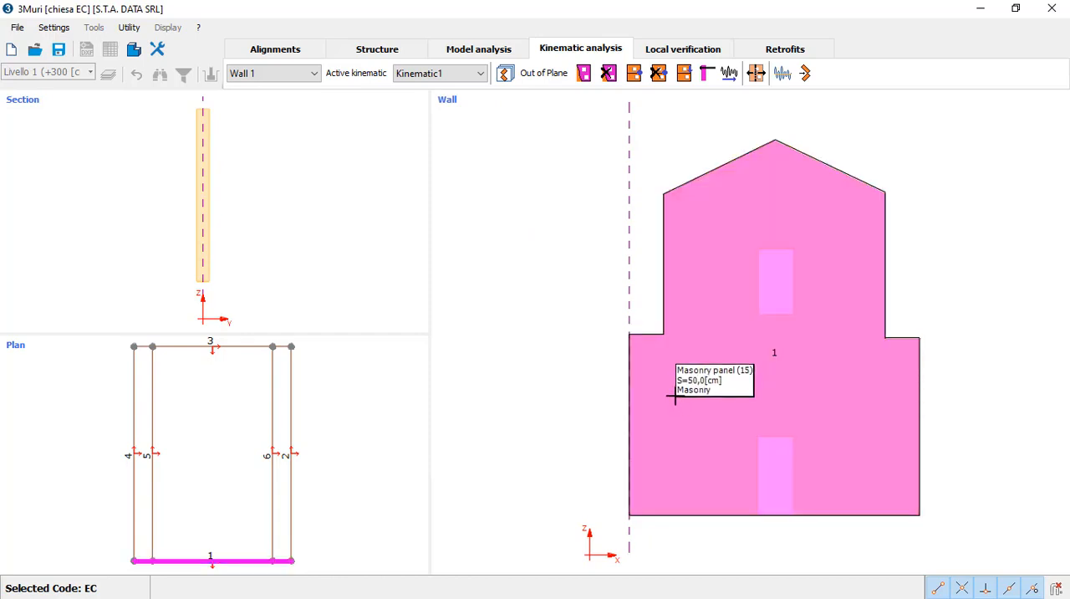
{"action": "left_click", "coordinate": [634, 74]}
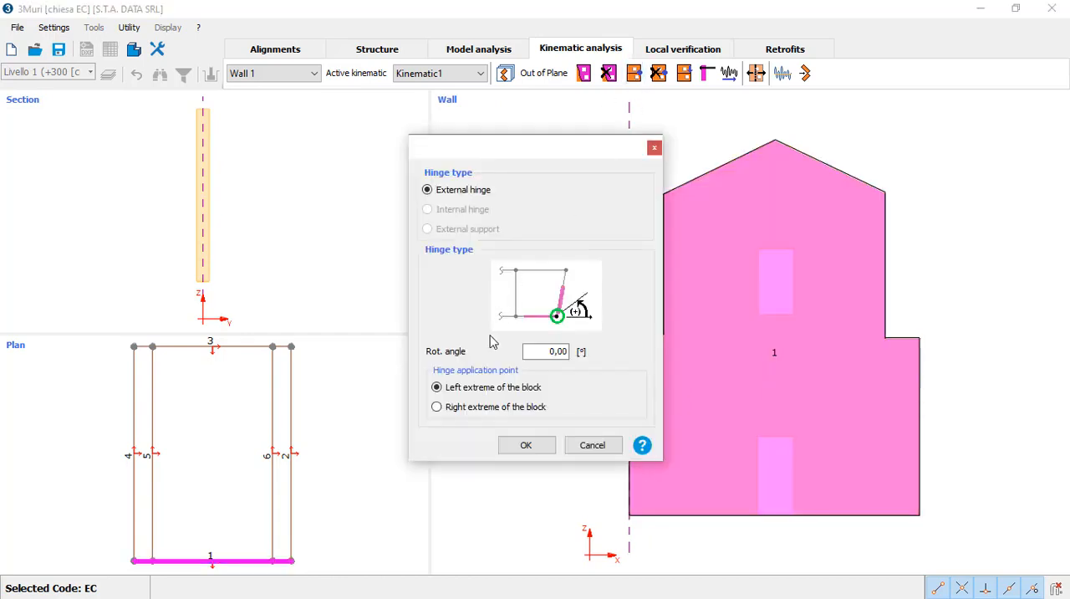
{"action": "left_click", "coordinate": [526, 445]}
{"action": "left_click", "coordinate": [673, 509]}
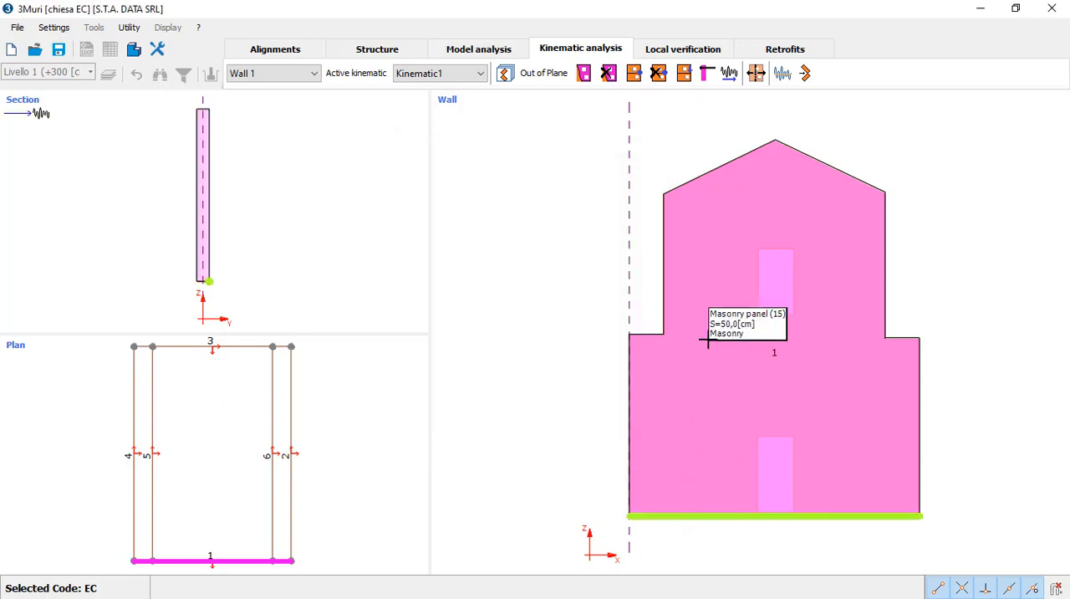
Step: Run the linear kinematic calculation with a ground constraint under the default seismic load and play the resulting mechanism
{"action": "left_click", "coordinate": [782, 74]}
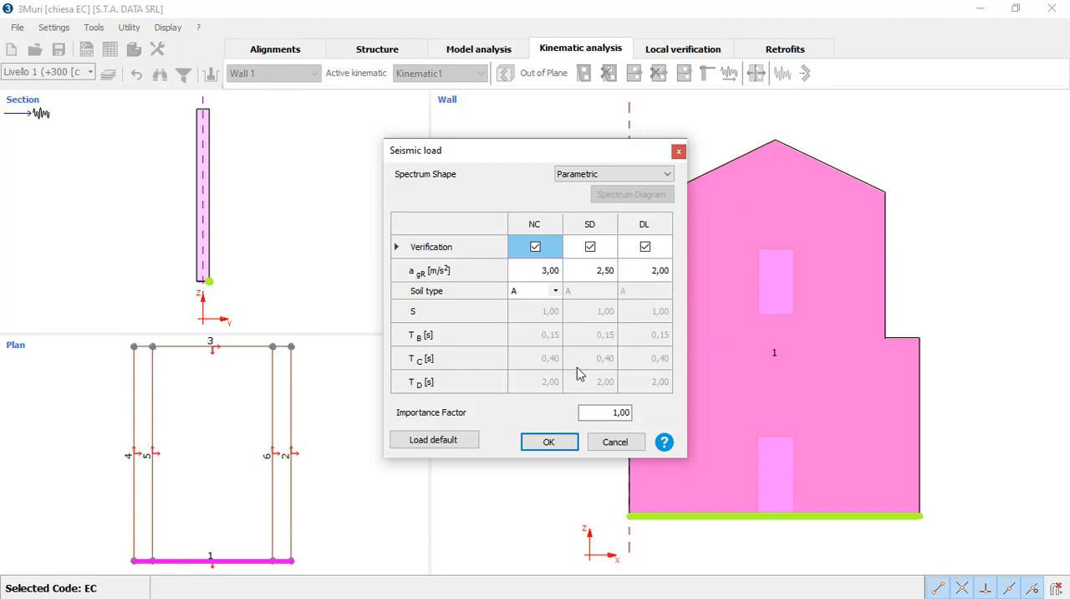
{"action": "left_click", "coordinate": [549, 443]}
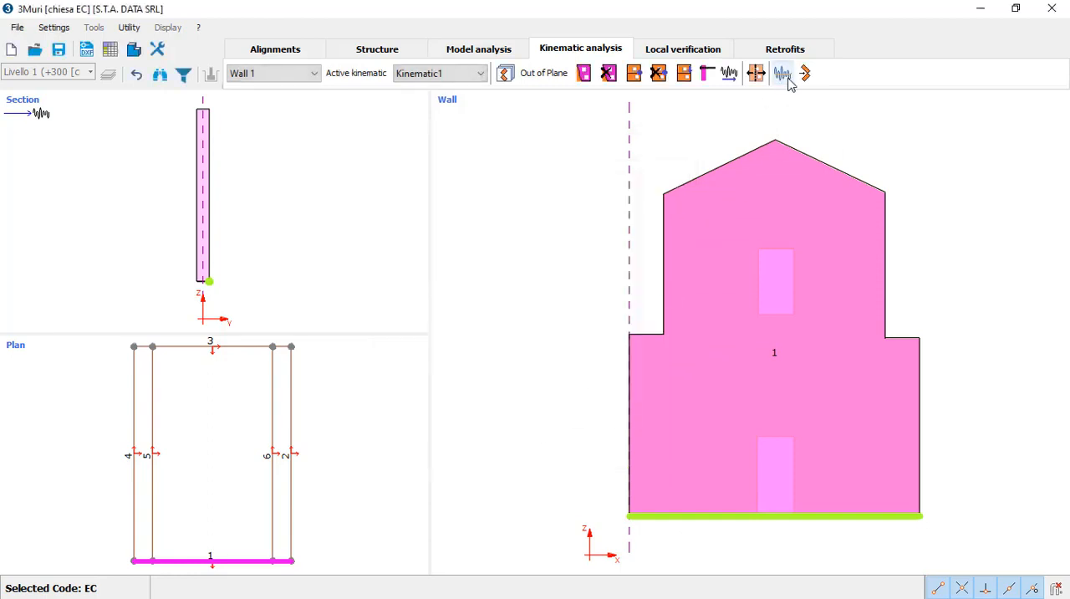
{"action": "left_click", "coordinate": [804, 74]}
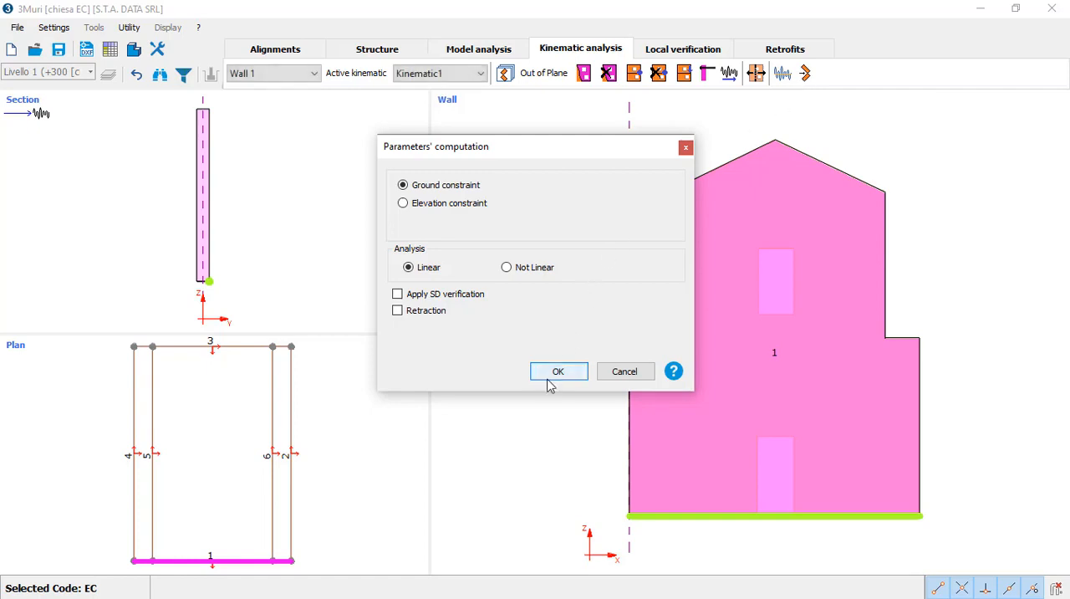
{"action": "left_click", "coordinate": [552, 373]}
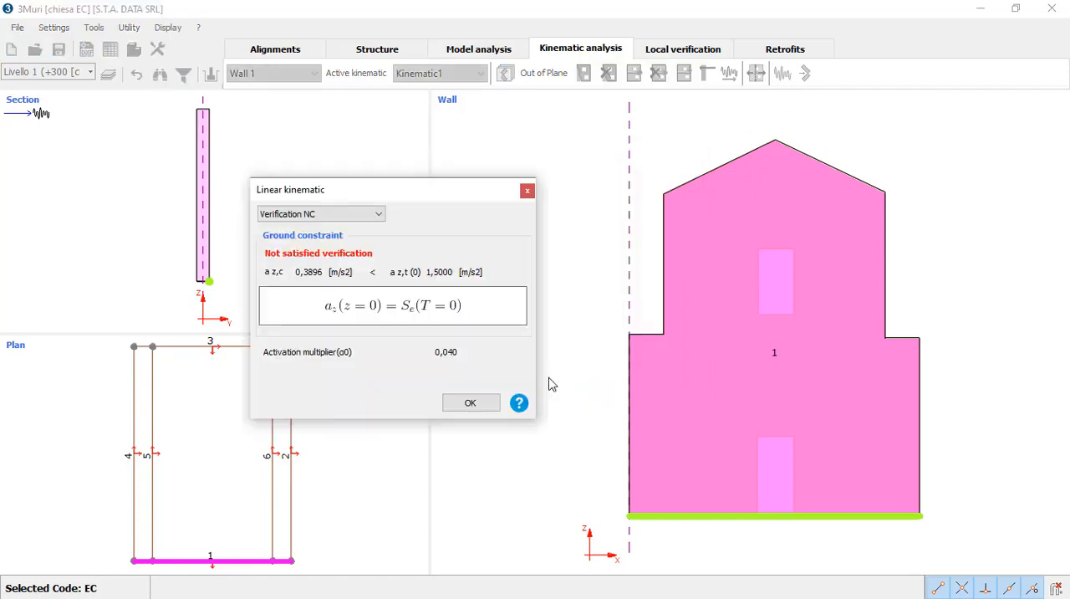
{"action": "left_click", "coordinate": [468, 403]}
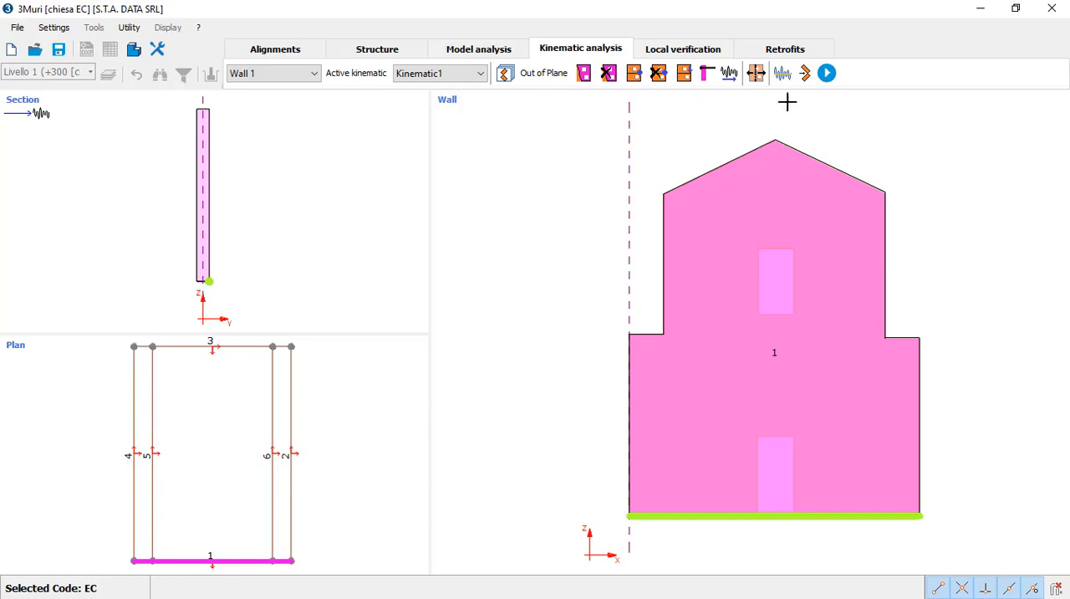
{"action": "left_click", "coordinate": [835, 79]}
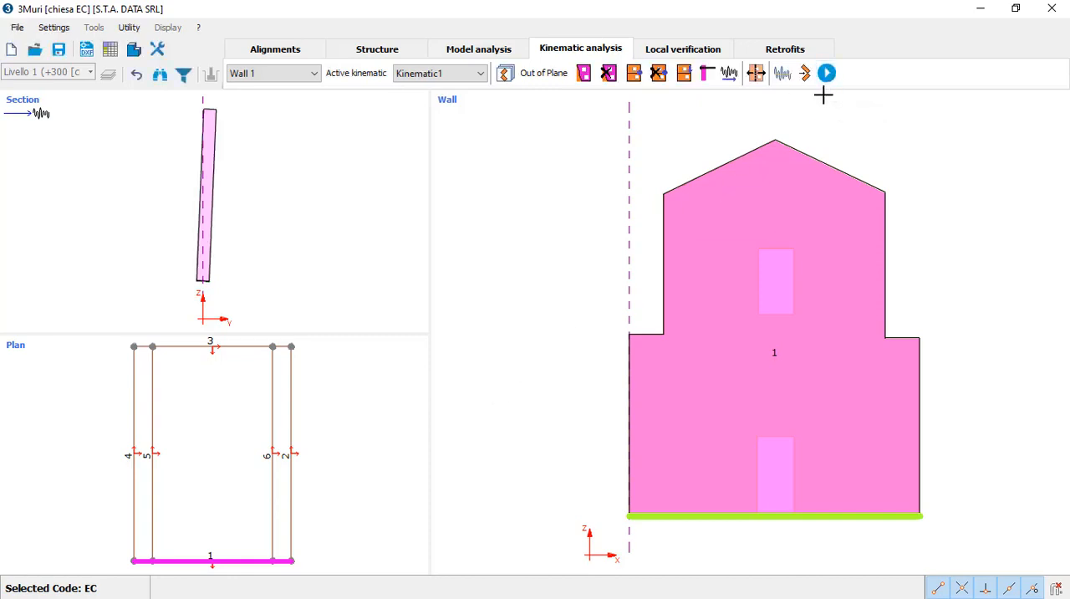
Step: Add a second out-of-plane kinematic and make it the active one
{"action": "left_click", "coordinate": [504, 74]}
{"action": "left_click", "coordinate": [413, 179]}
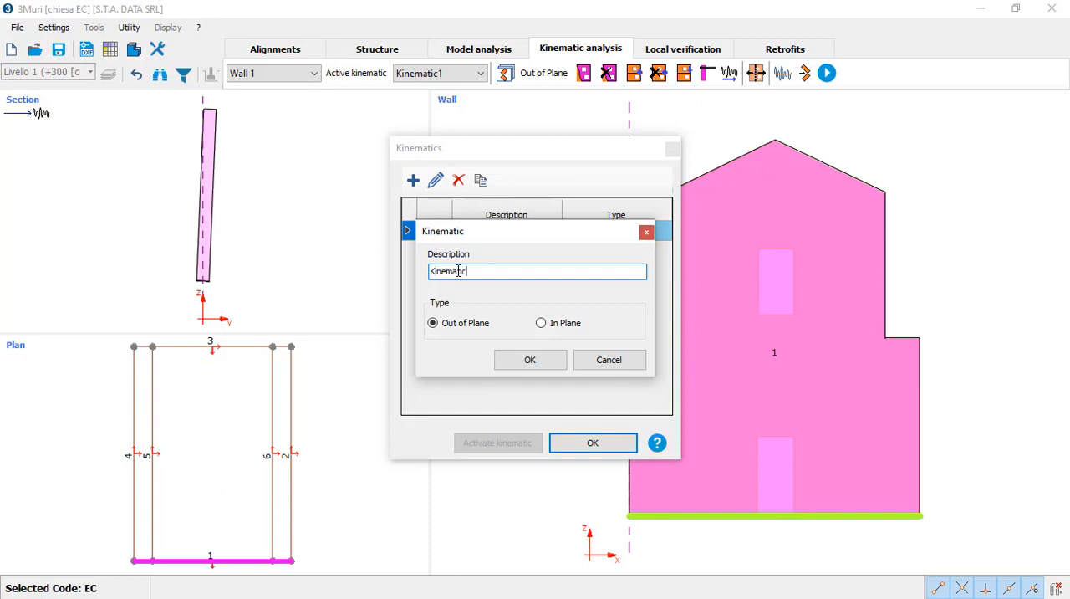
{"action": "left_click", "coordinate": [516, 360]}
{"action": "left_click", "coordinate": [434, 252]}
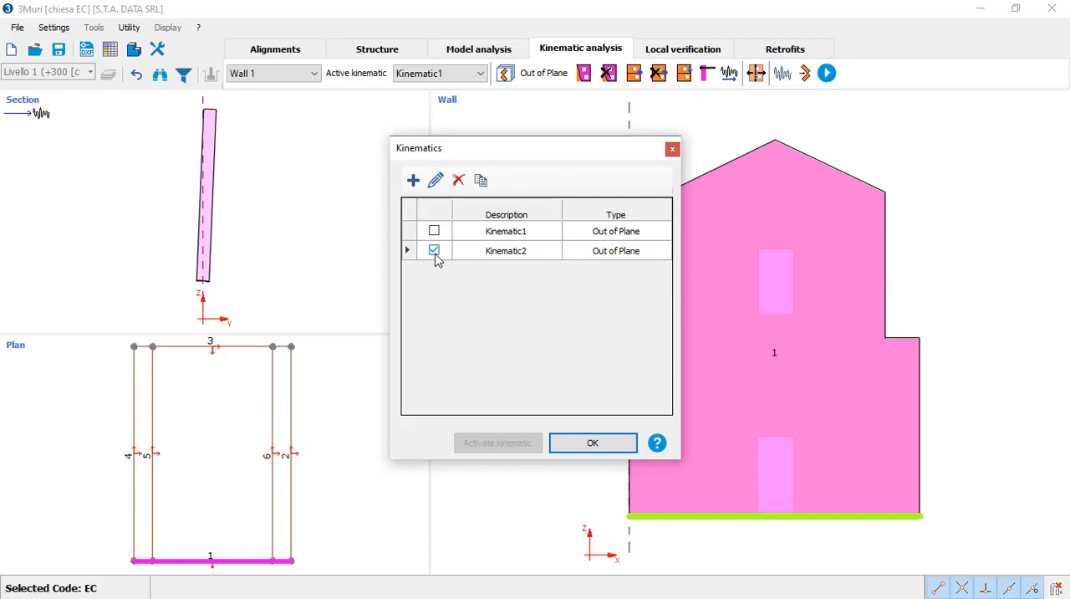
{"action": "left_click", "coordinate": [567, 444]}
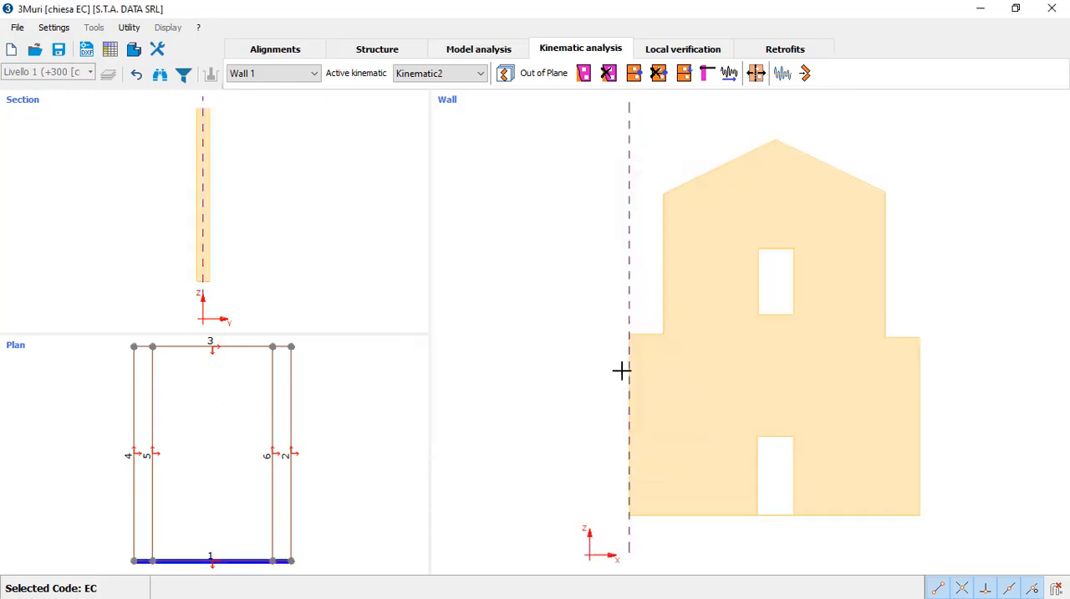
Step: Outline a block over the upper facade, from the shoulder level up both sides to the eaves and gable peak
{"action": "left_click", "coordinate": [585, 73]}
{"action": "left_click", "coordinate": [663, 194]}
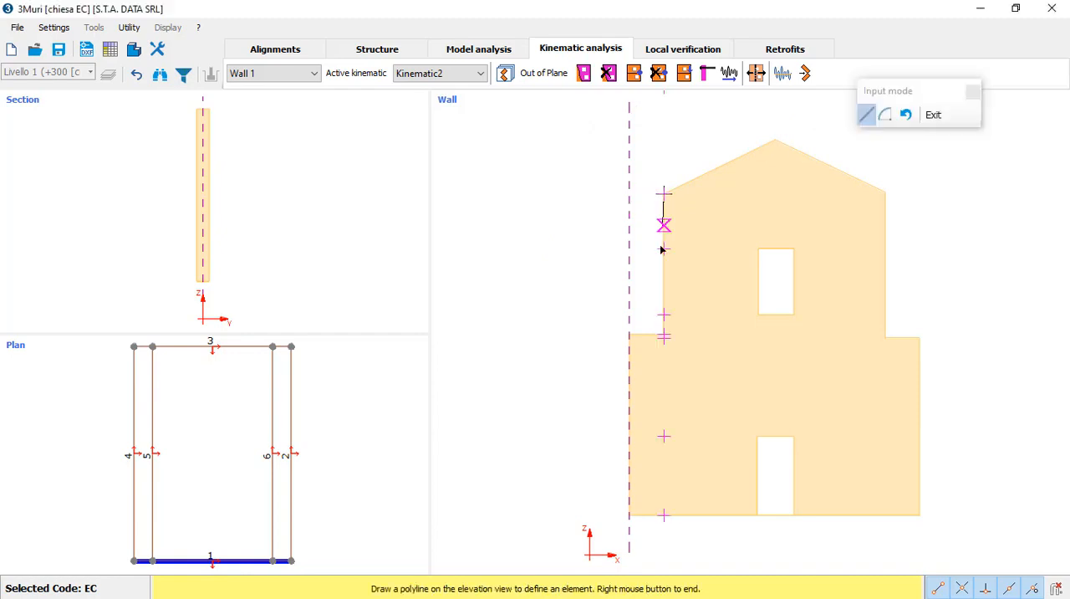
{"action": "left_click", "coordinate": [663, 334]}
{"action": "left_click", "coordinate": [886, 336]}
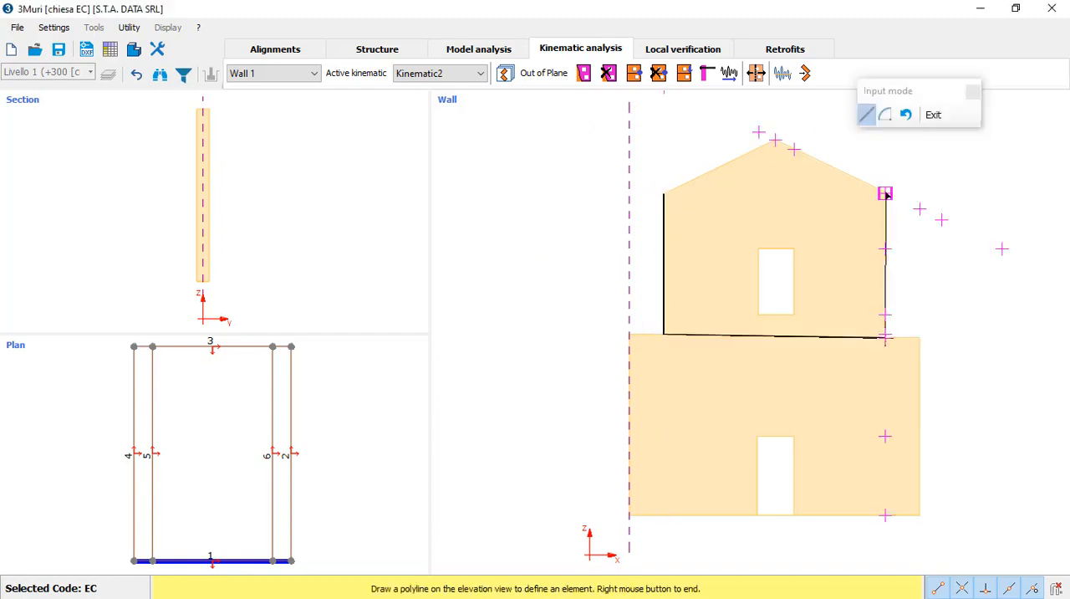
{"action": "left_click", "coordinate": [886, 194]}
{"action": "left_click", "coordinate": [775, 140]}
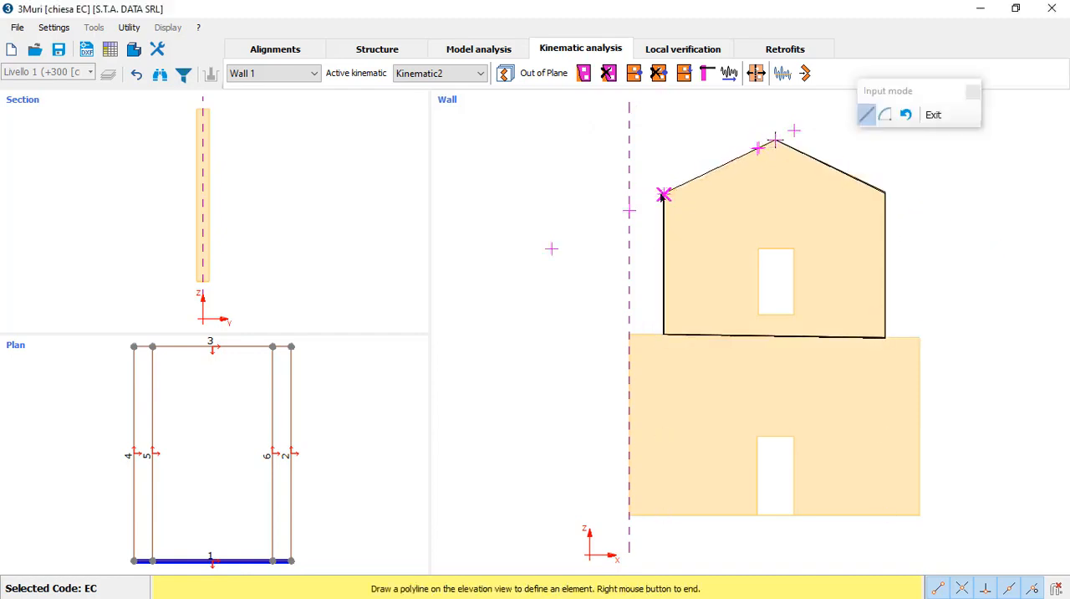
{"action": "left_click", "coordinate": [663, 194]}
{"action": "right_click", "coordinate": [761, 210]}
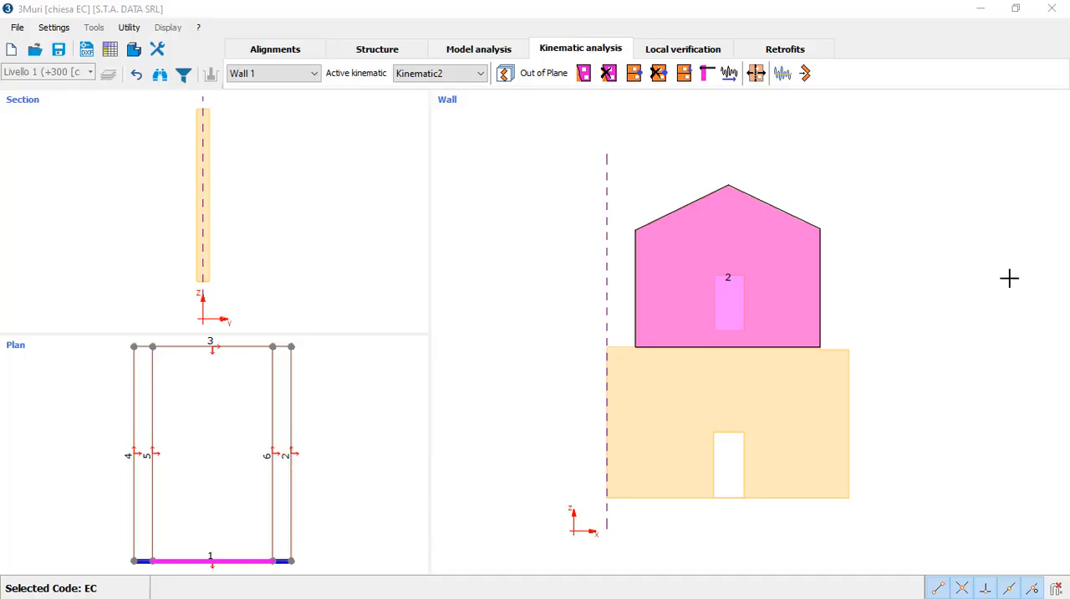
Step: Place an external hinge with a 0° rotation angle along the base of the upper facade block
{"action": "left_click", "coordinate": [637, 79]}
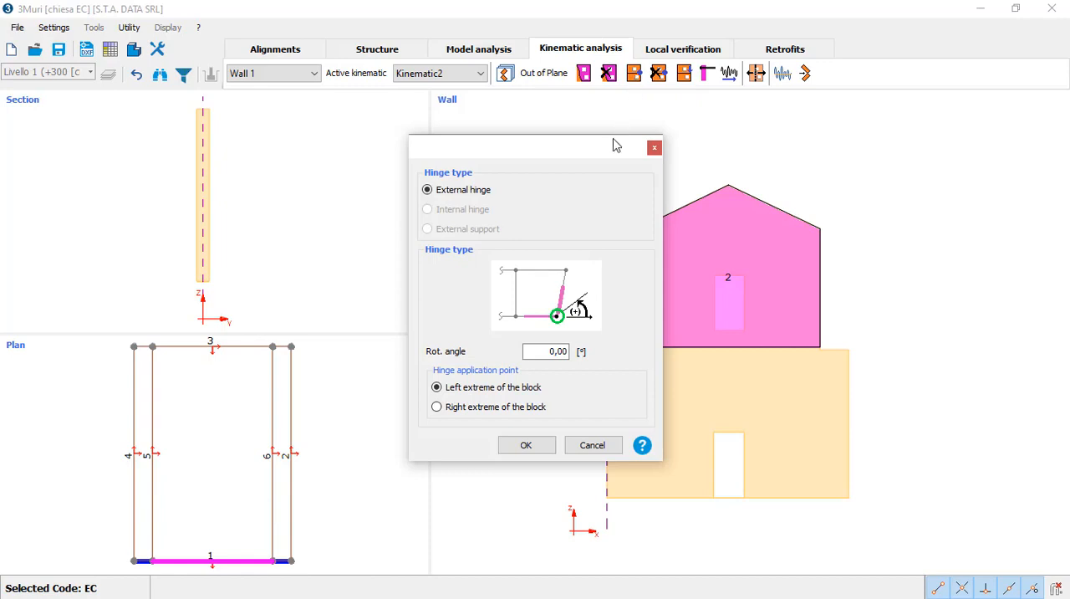
{"action": "left_click", "coordinate": [507, 444]}
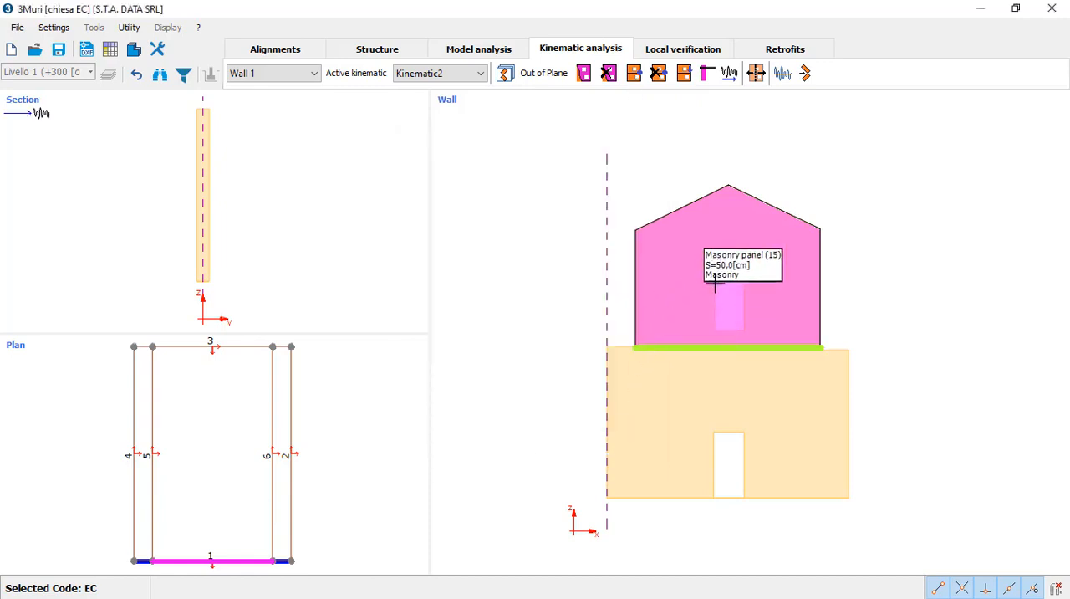
{"action": "left_click", "coordinate": [717, 282]}
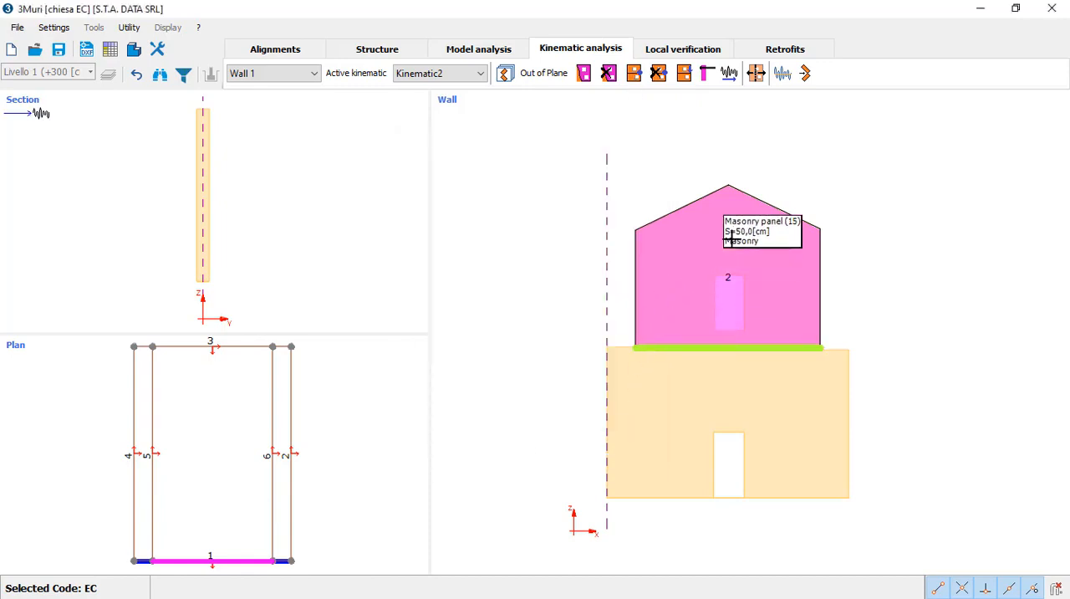
Step: Run the linear kinematic calculation with an elevation constraint for the upper block and review its NC verification
{"action": "left_click", "coordinate": [805, 75]}
{"action": "left_click", "coordinate": [456, 207]}
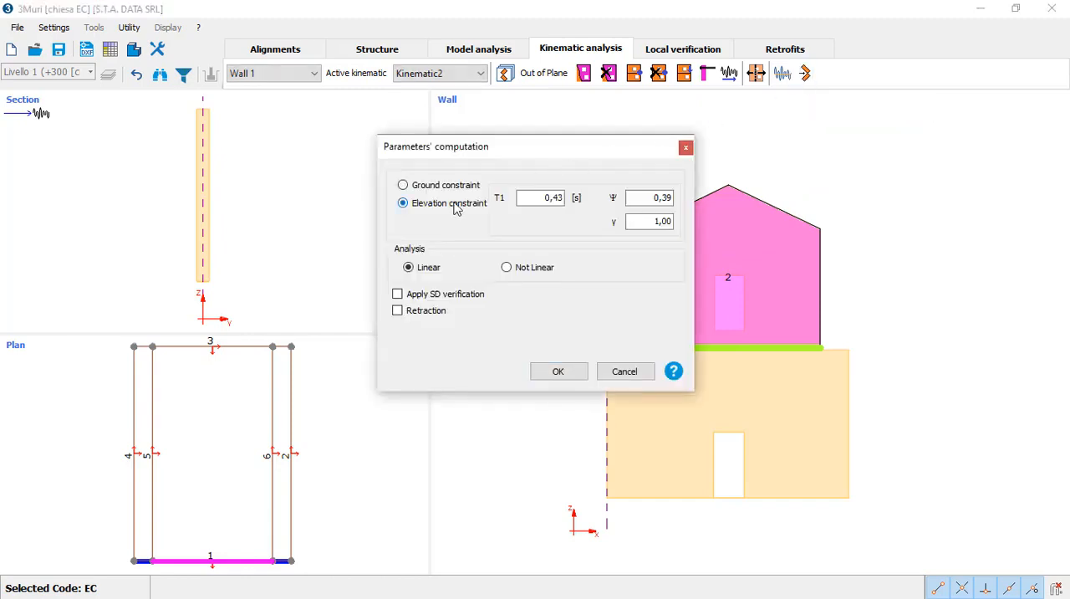
{"action": "left_click", "coordinate": [548, 370]}
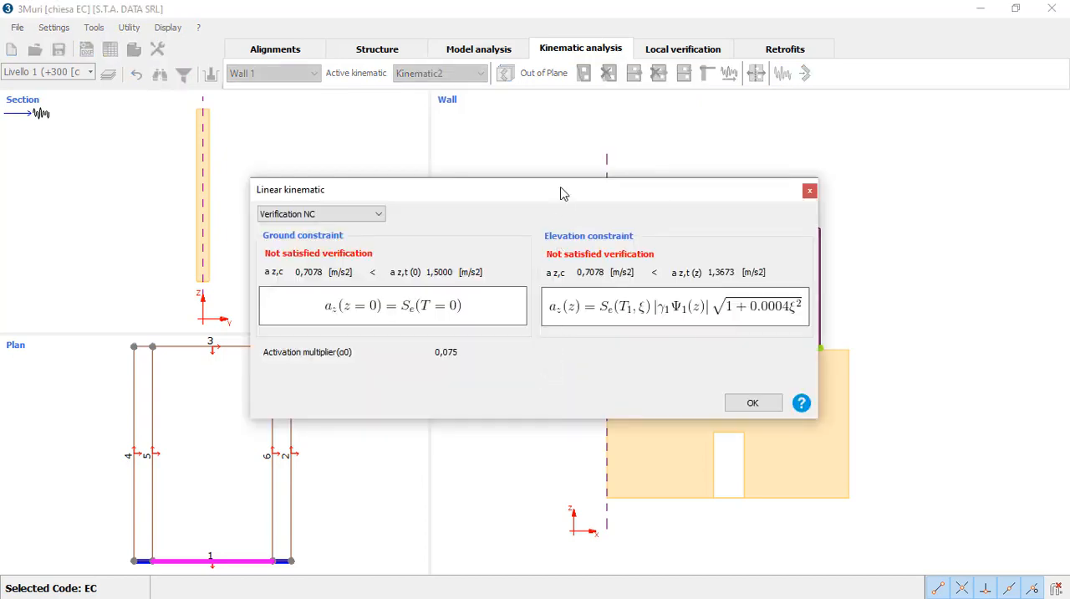
{"action": "left_click_drag", "start_coordinate": [562, 191], "coordinate": [341, 222]}
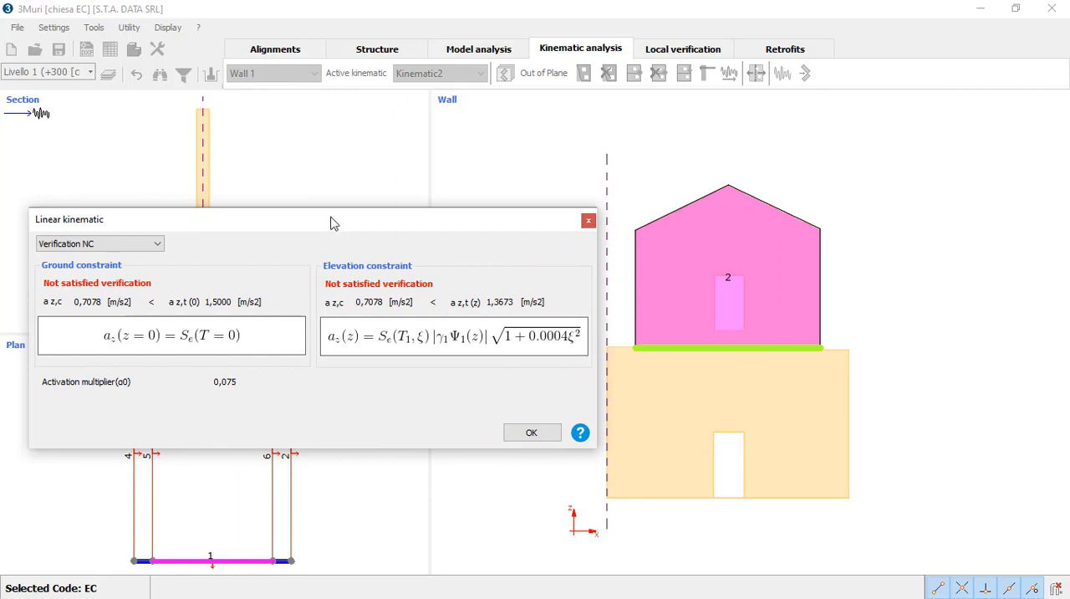
{"action": "left_click", "coordinate": [157, 243]}
{"action": "left_click", "coordinate": [157, 245]}
{"action": "left_click", "coordinate": [530, 433]}
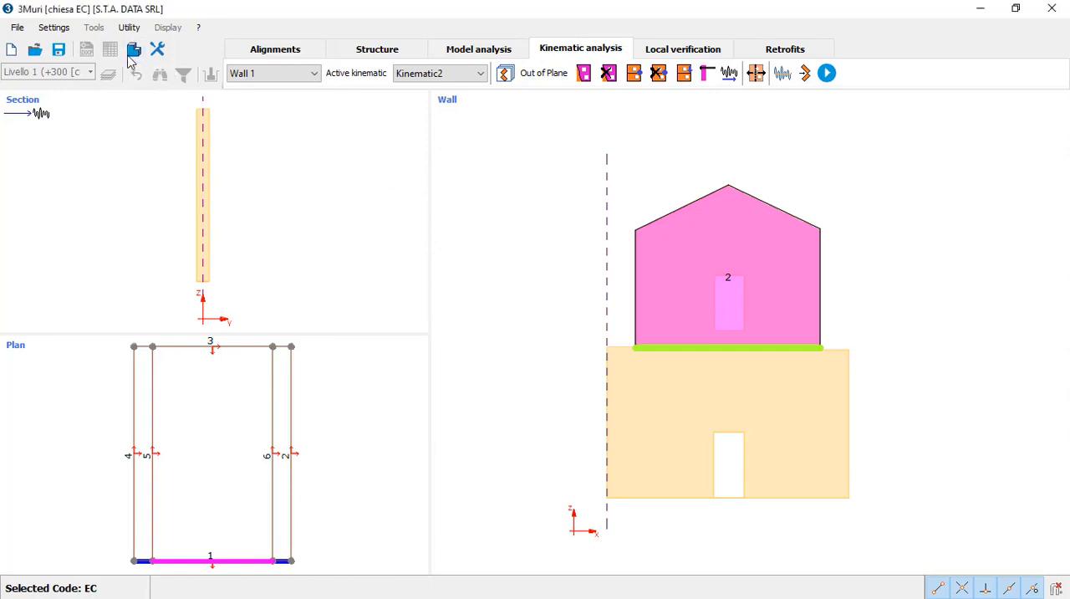
Step: Examine the upper block's deformed mechanism in the 3D view from a more frontal angle
{"action": "left_click", "coordinate": [134, 50]}
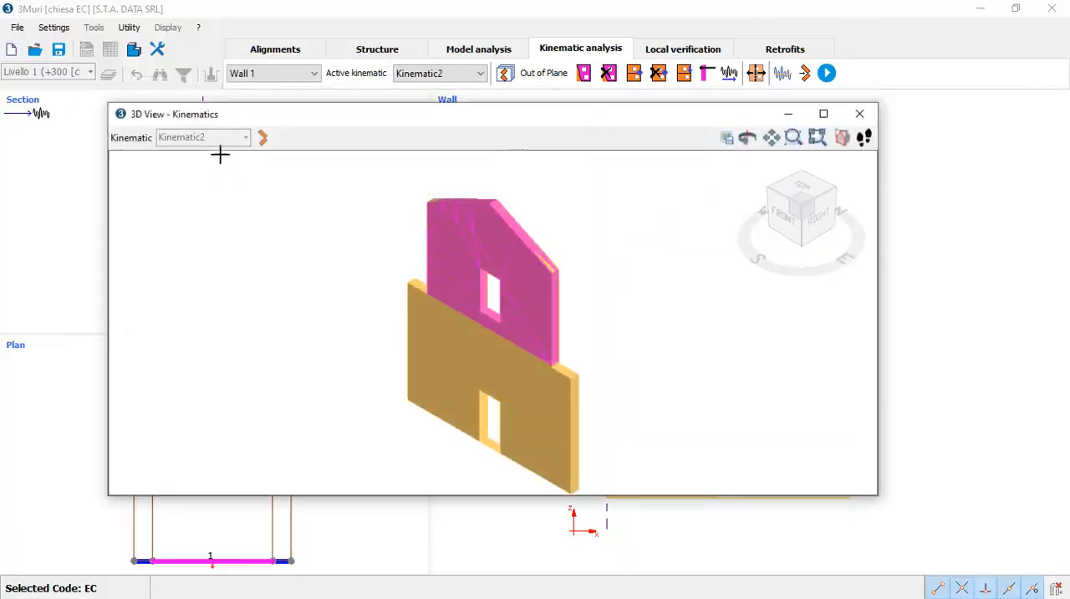
{"action": "left_click", "coordinate": [263, 137]}
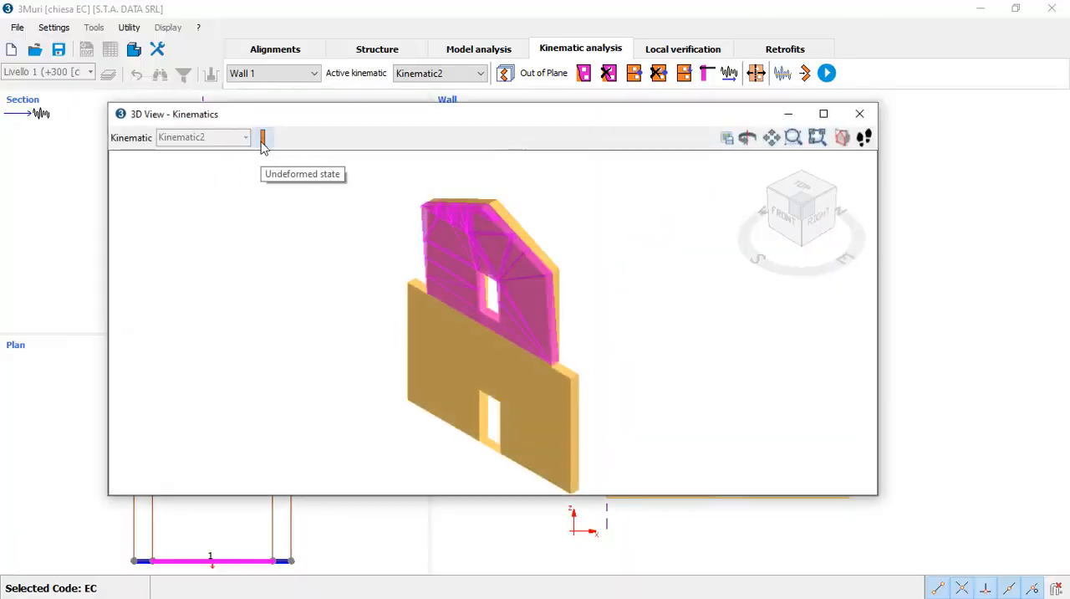
{"action": "mouse_move", "coordinate": [815, 267]}
{"action": "left_mouse_down"}
{"action": "mouse_move", "coordinate": [779, 268]}
{"action": "mouse_move", "coordinate": [823, 279]}
{"action": "mouse_move", "coordinate": [819, 270]}
{"action": "mouse_move", "coordinate": [832, 267]}
{"action": "left_mouse_up"}
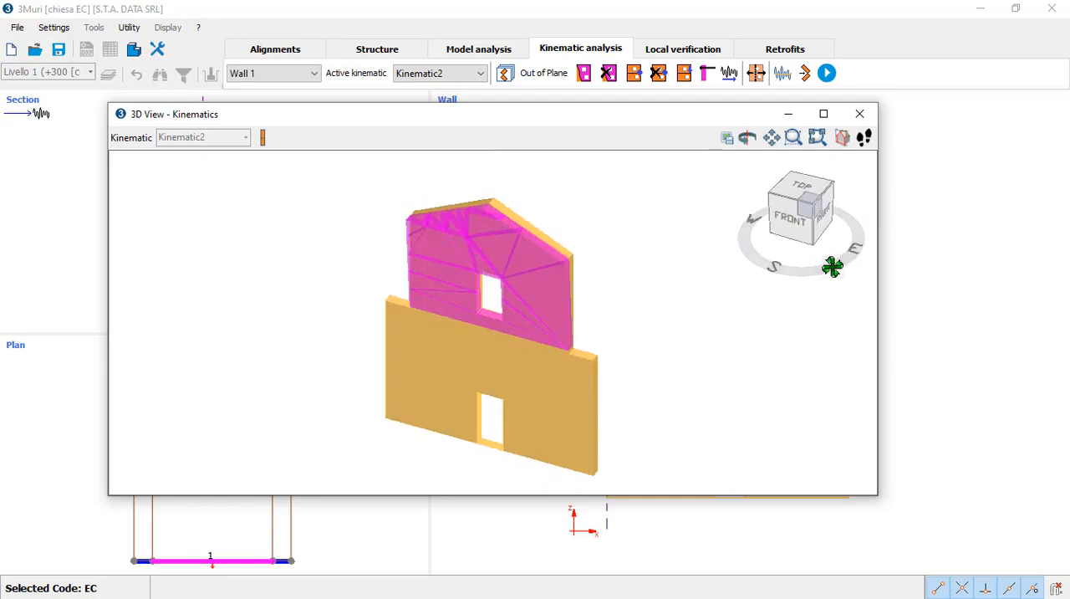
{"action": "left_click", "coordinate": [860, 113]}
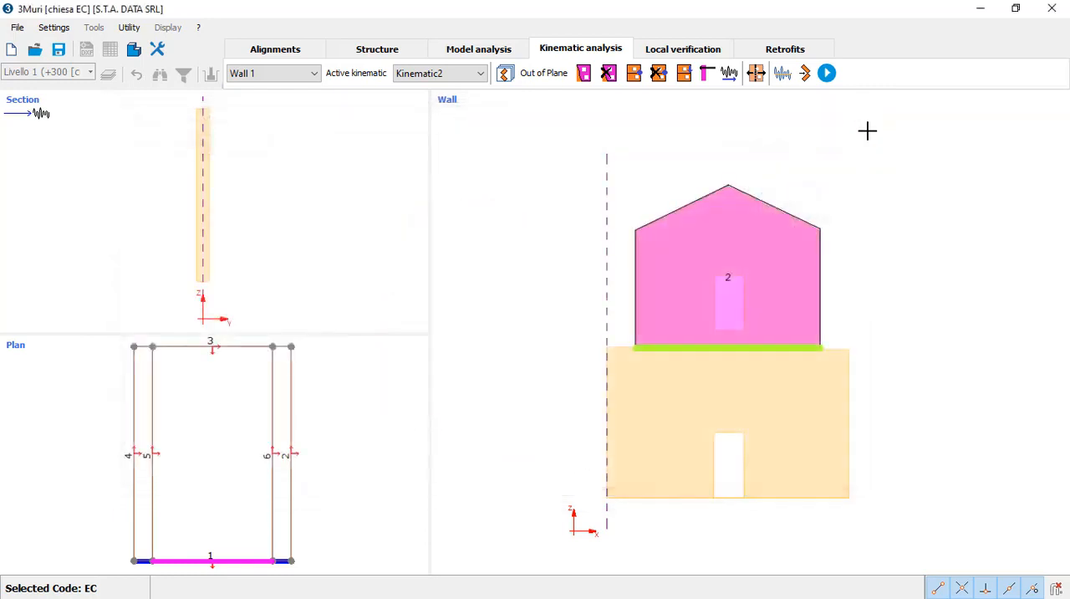